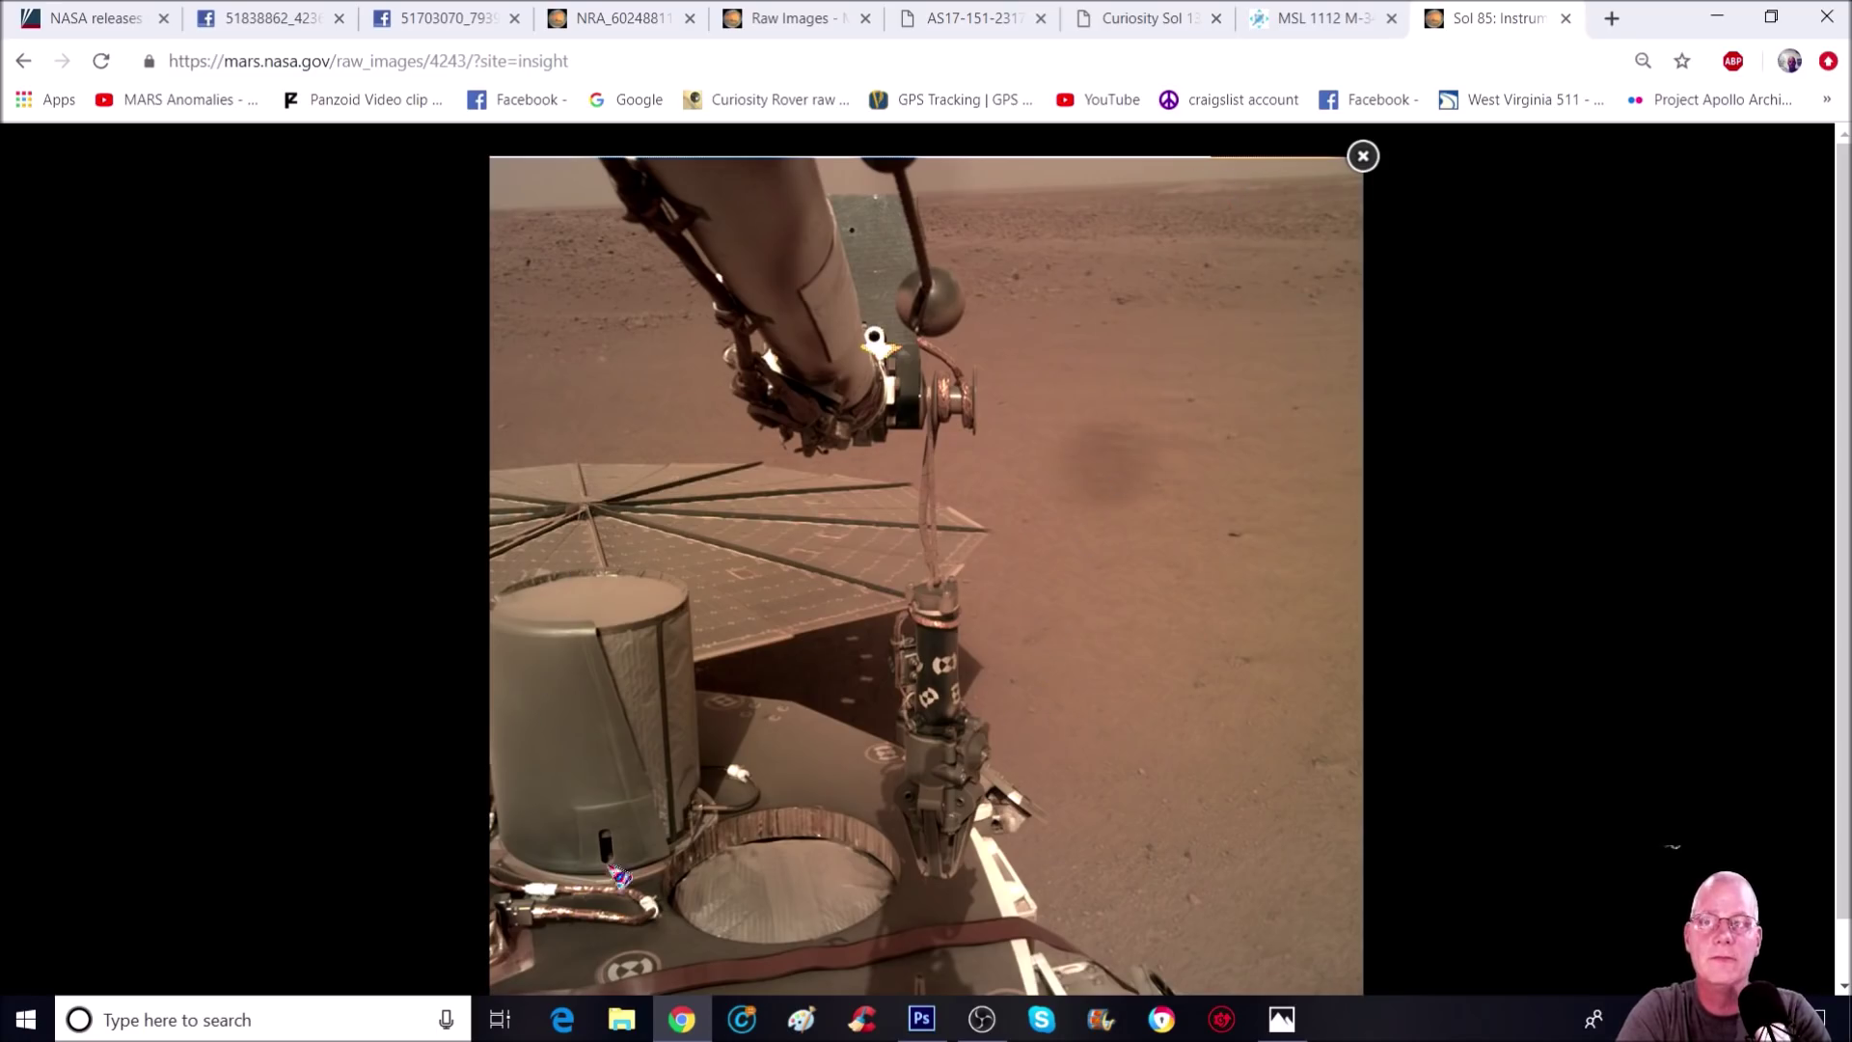
Step: Close the enlarged Sol 85 image and reopen it enlarged from the image page
left_click(1363, 157)
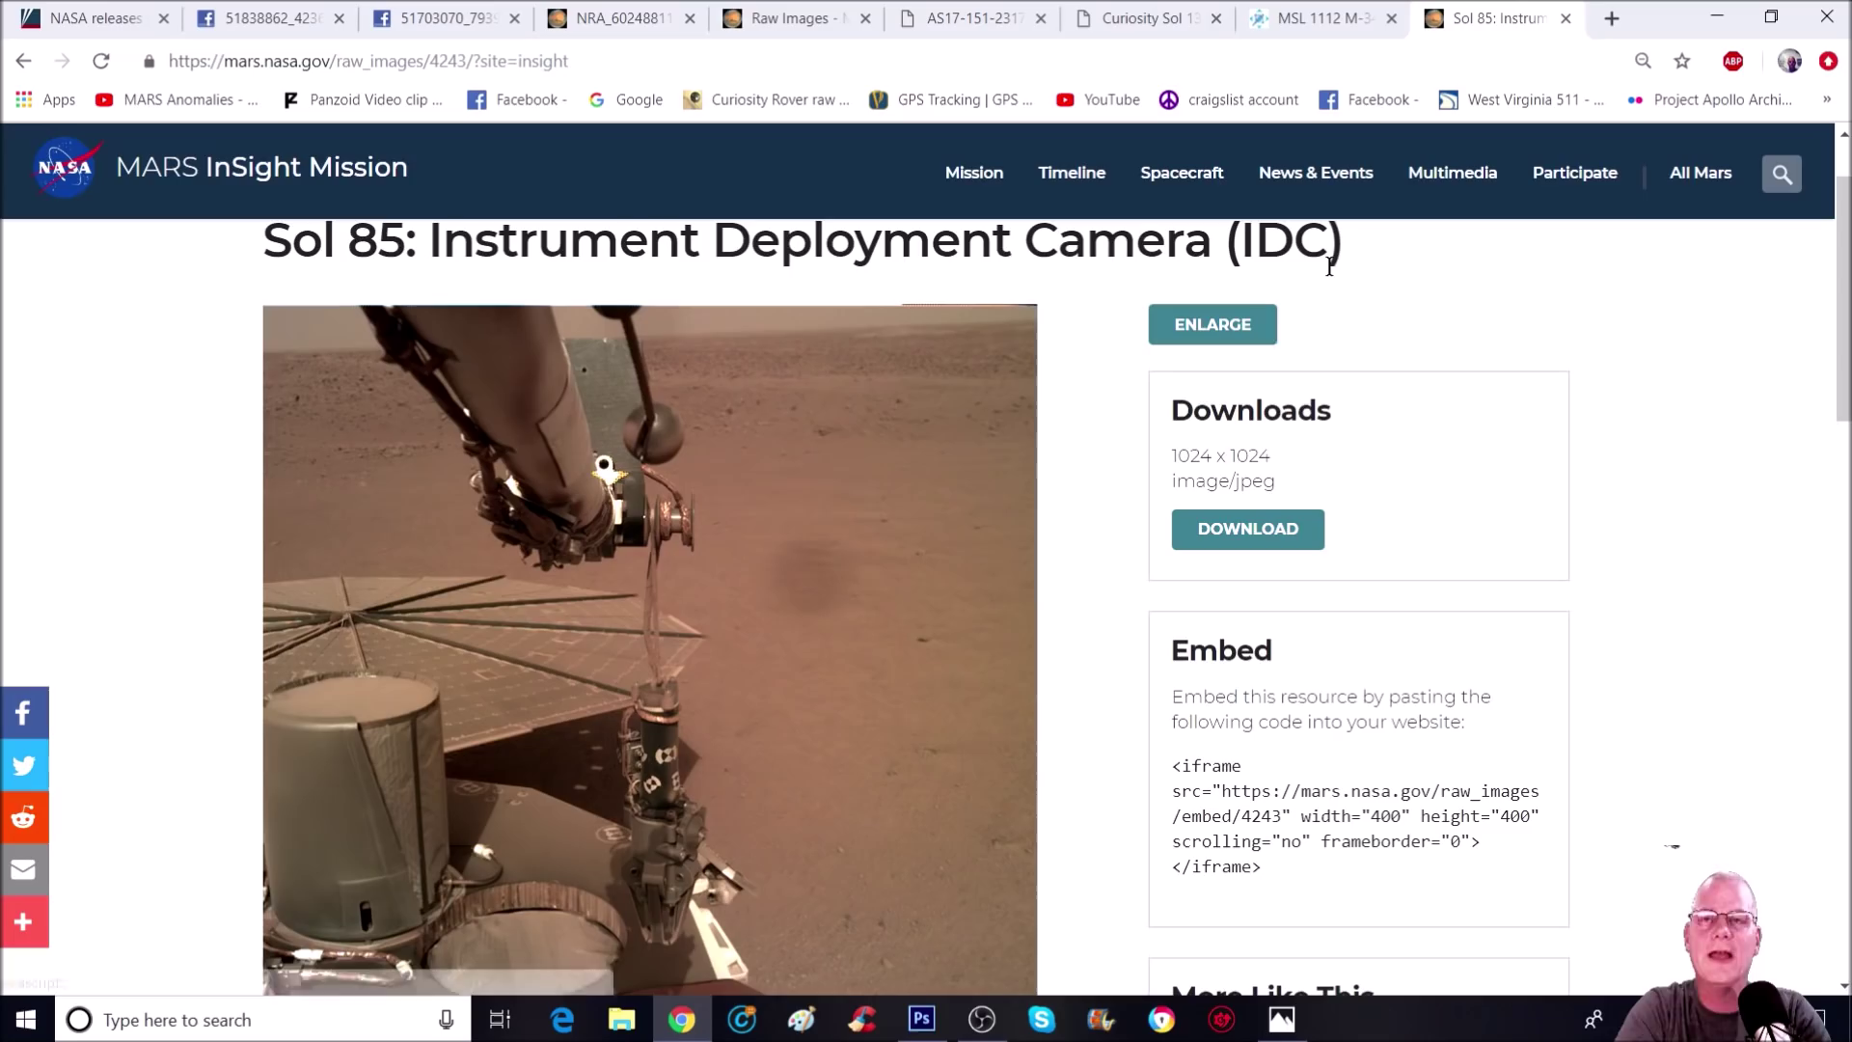
scroll(825, 423, "down", 2)
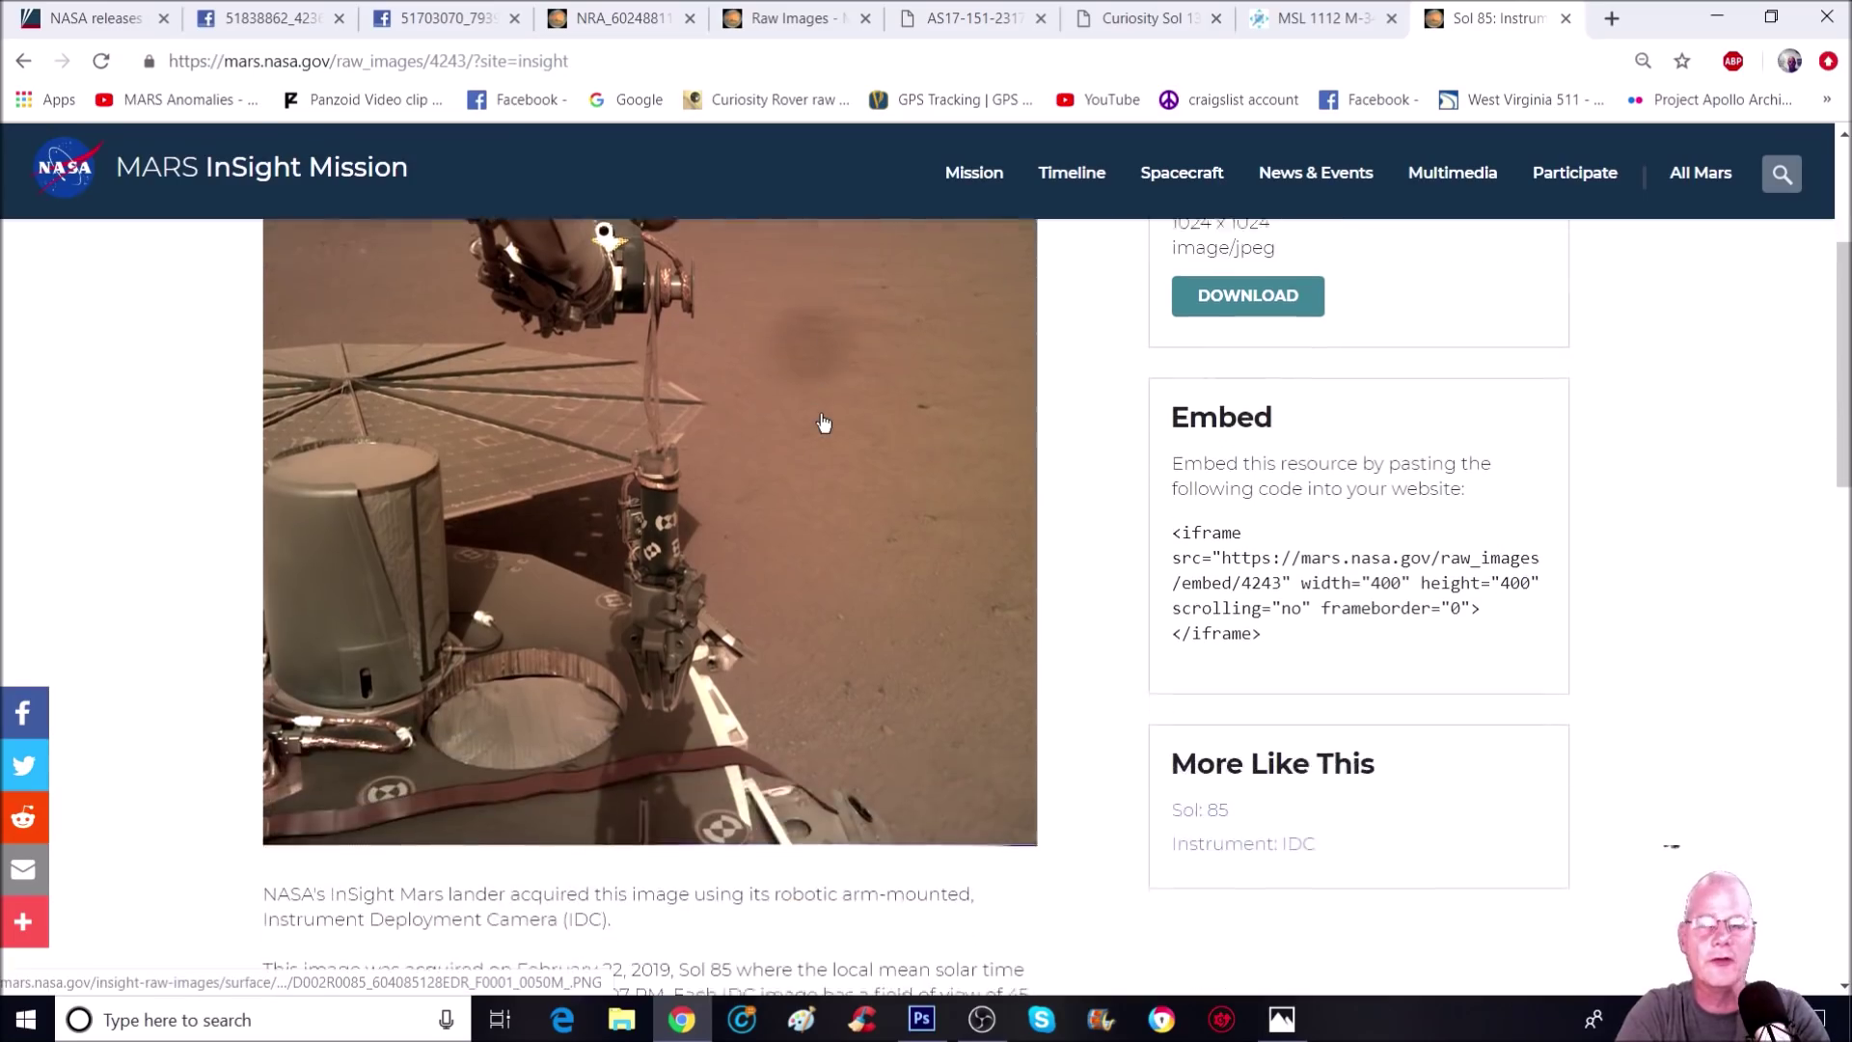
left_click(827, 422)
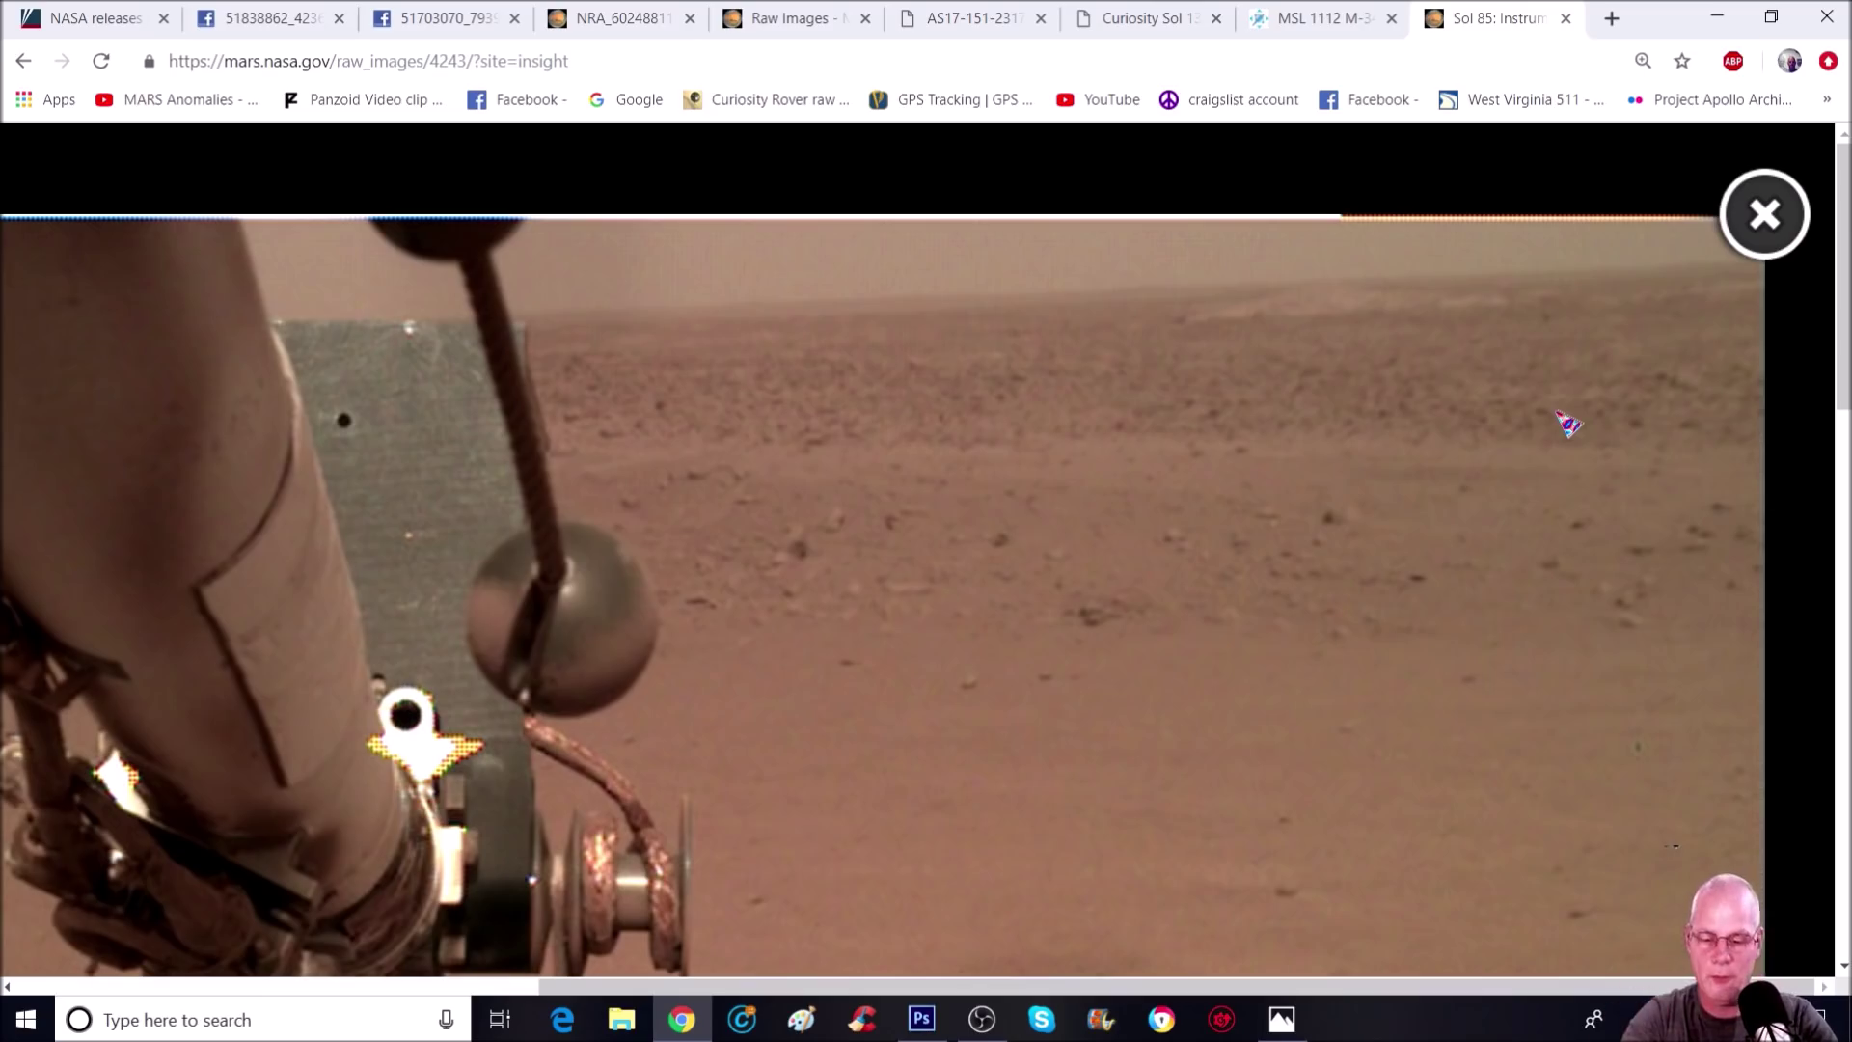
Step: Examine the horizon near the upper-right corner of the enlarged Sol 85 image, then reset the page zoom to 100%
key("ctrl+plus")
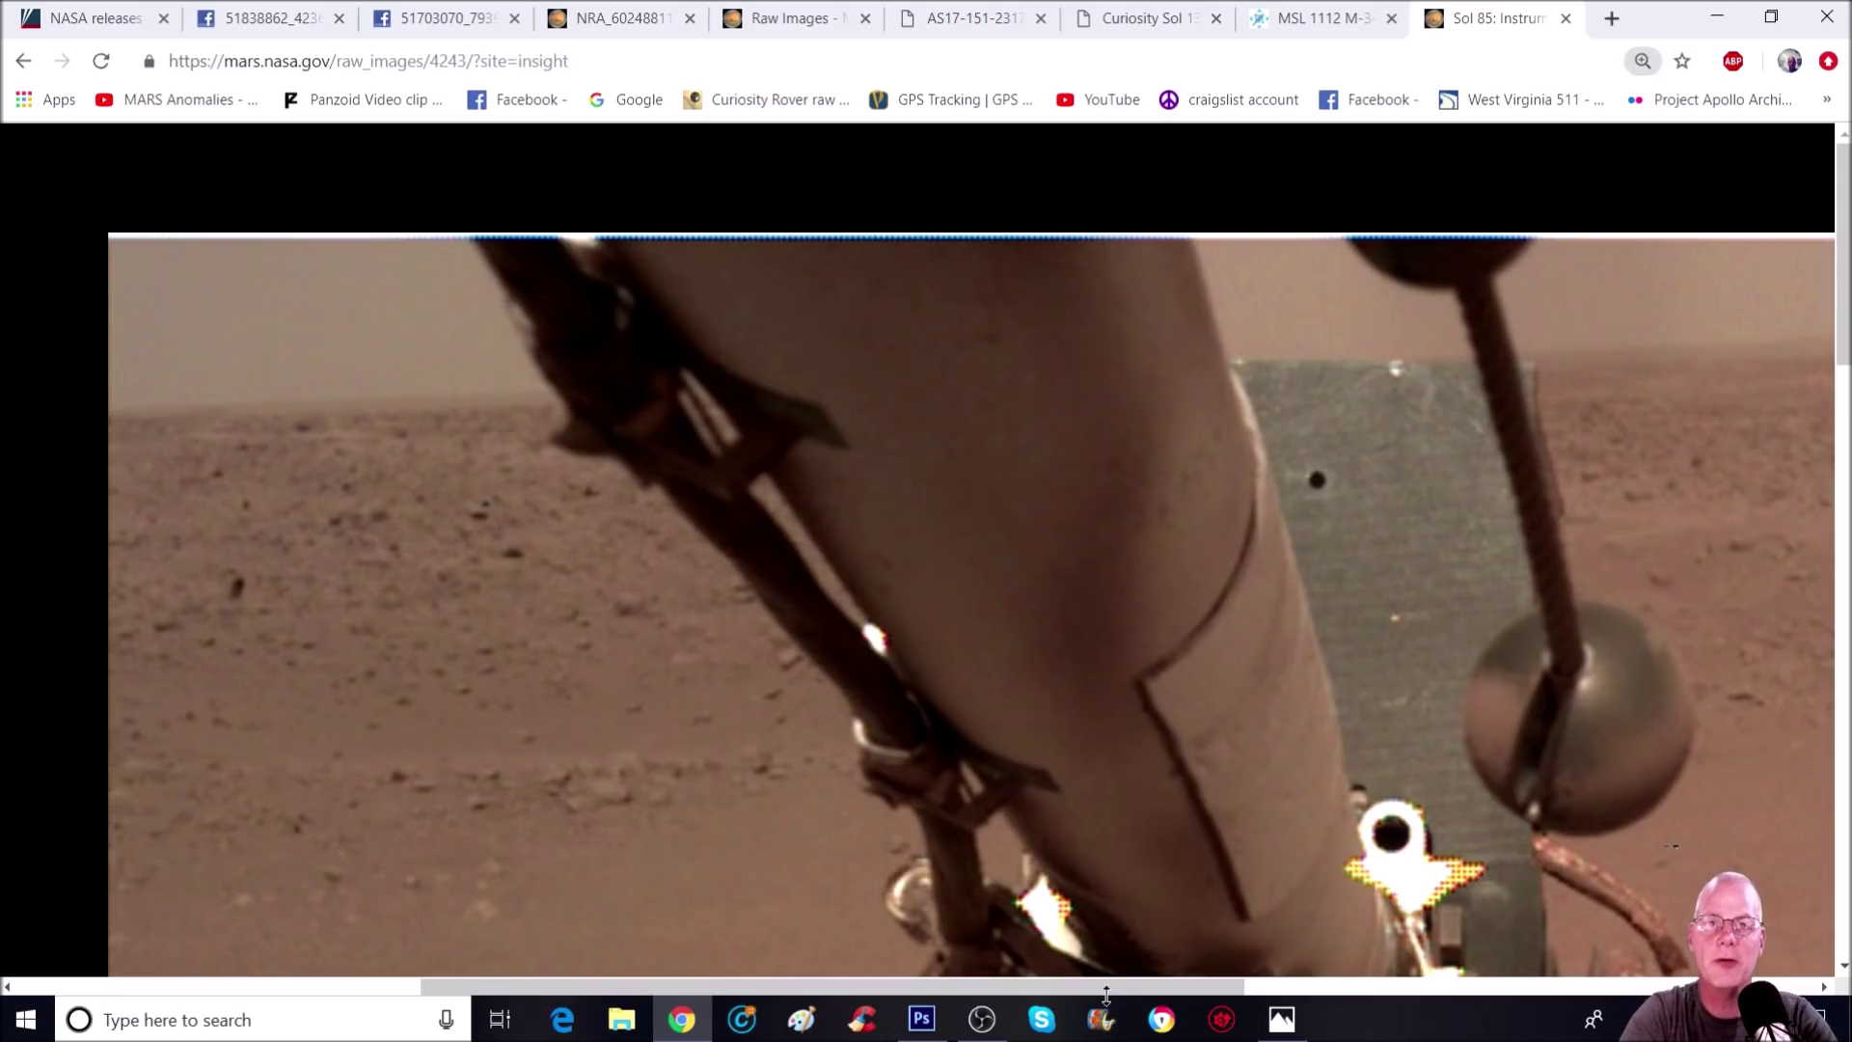
left_click_drag(1121, 988, 1690, 988)
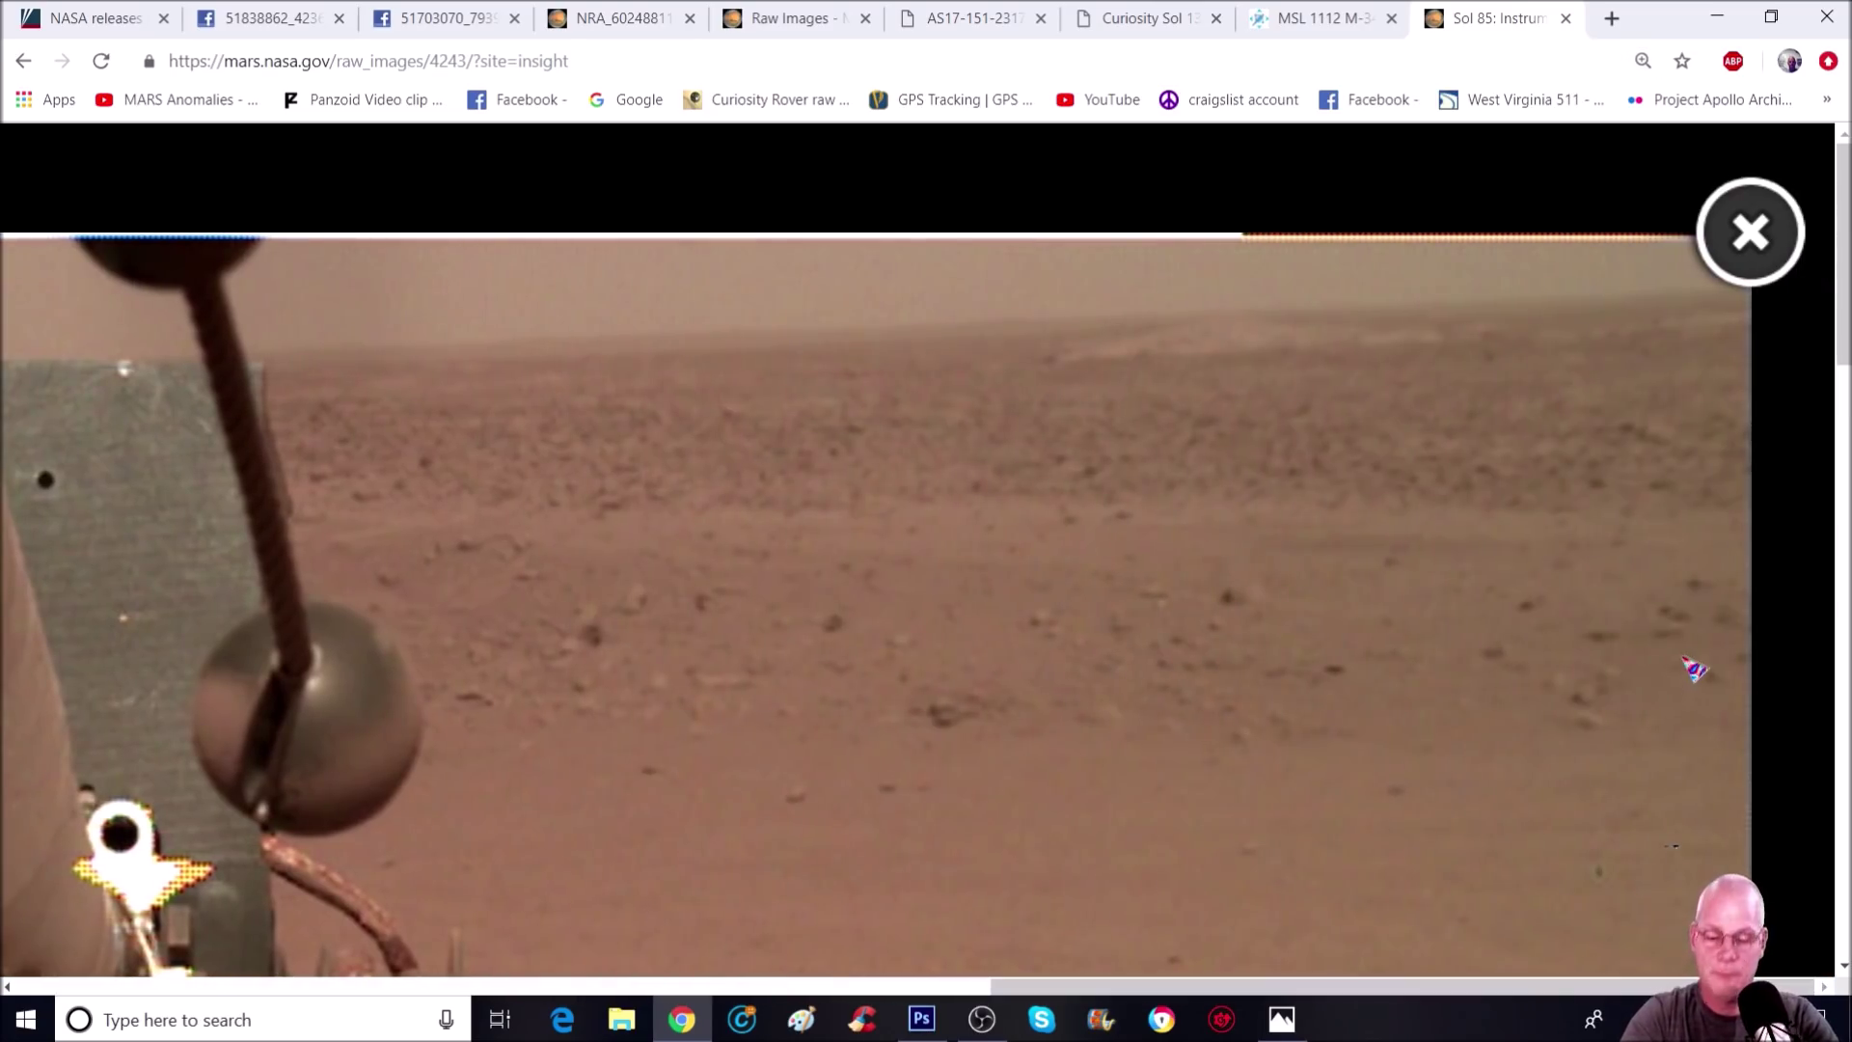
key("ctrl+plus")
key("ctrl+plus")
left_click_drag(1104, 988, 1824, 999)
scroll(1306, 562, "down", 3)
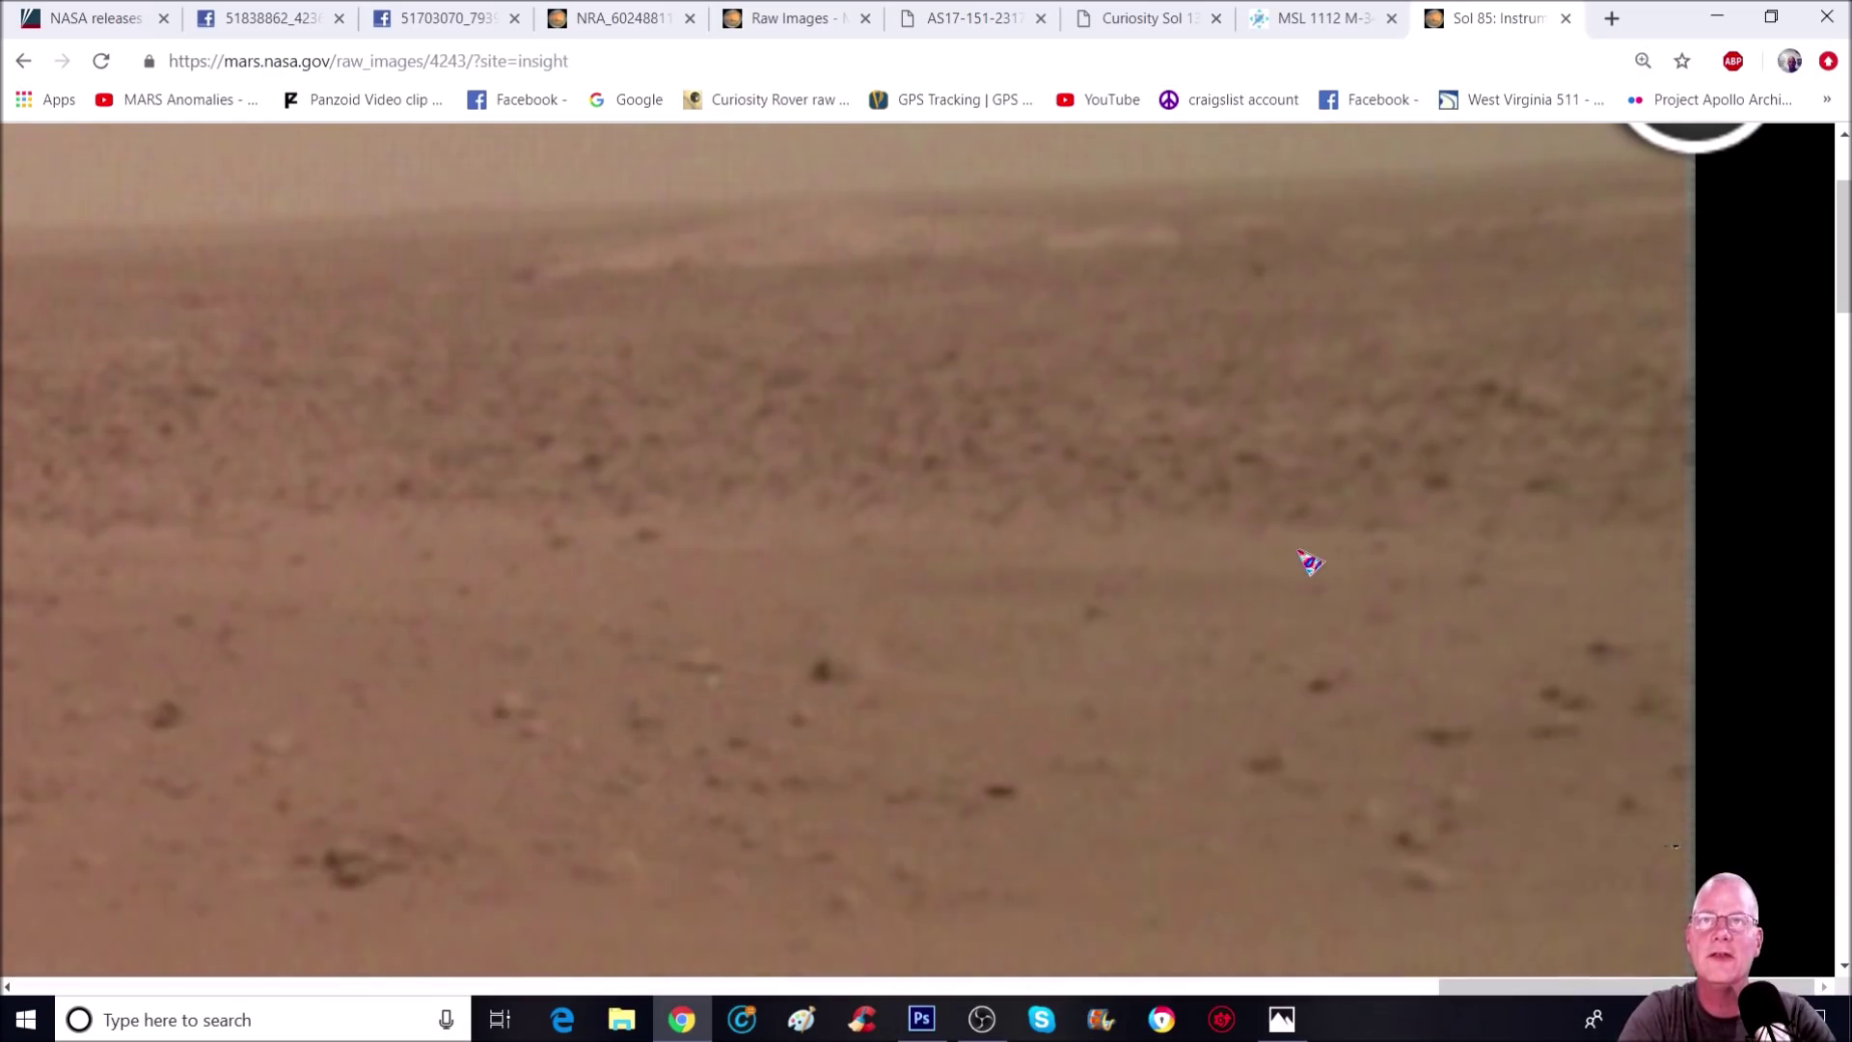
scroll(1308, 562, "up", 2)
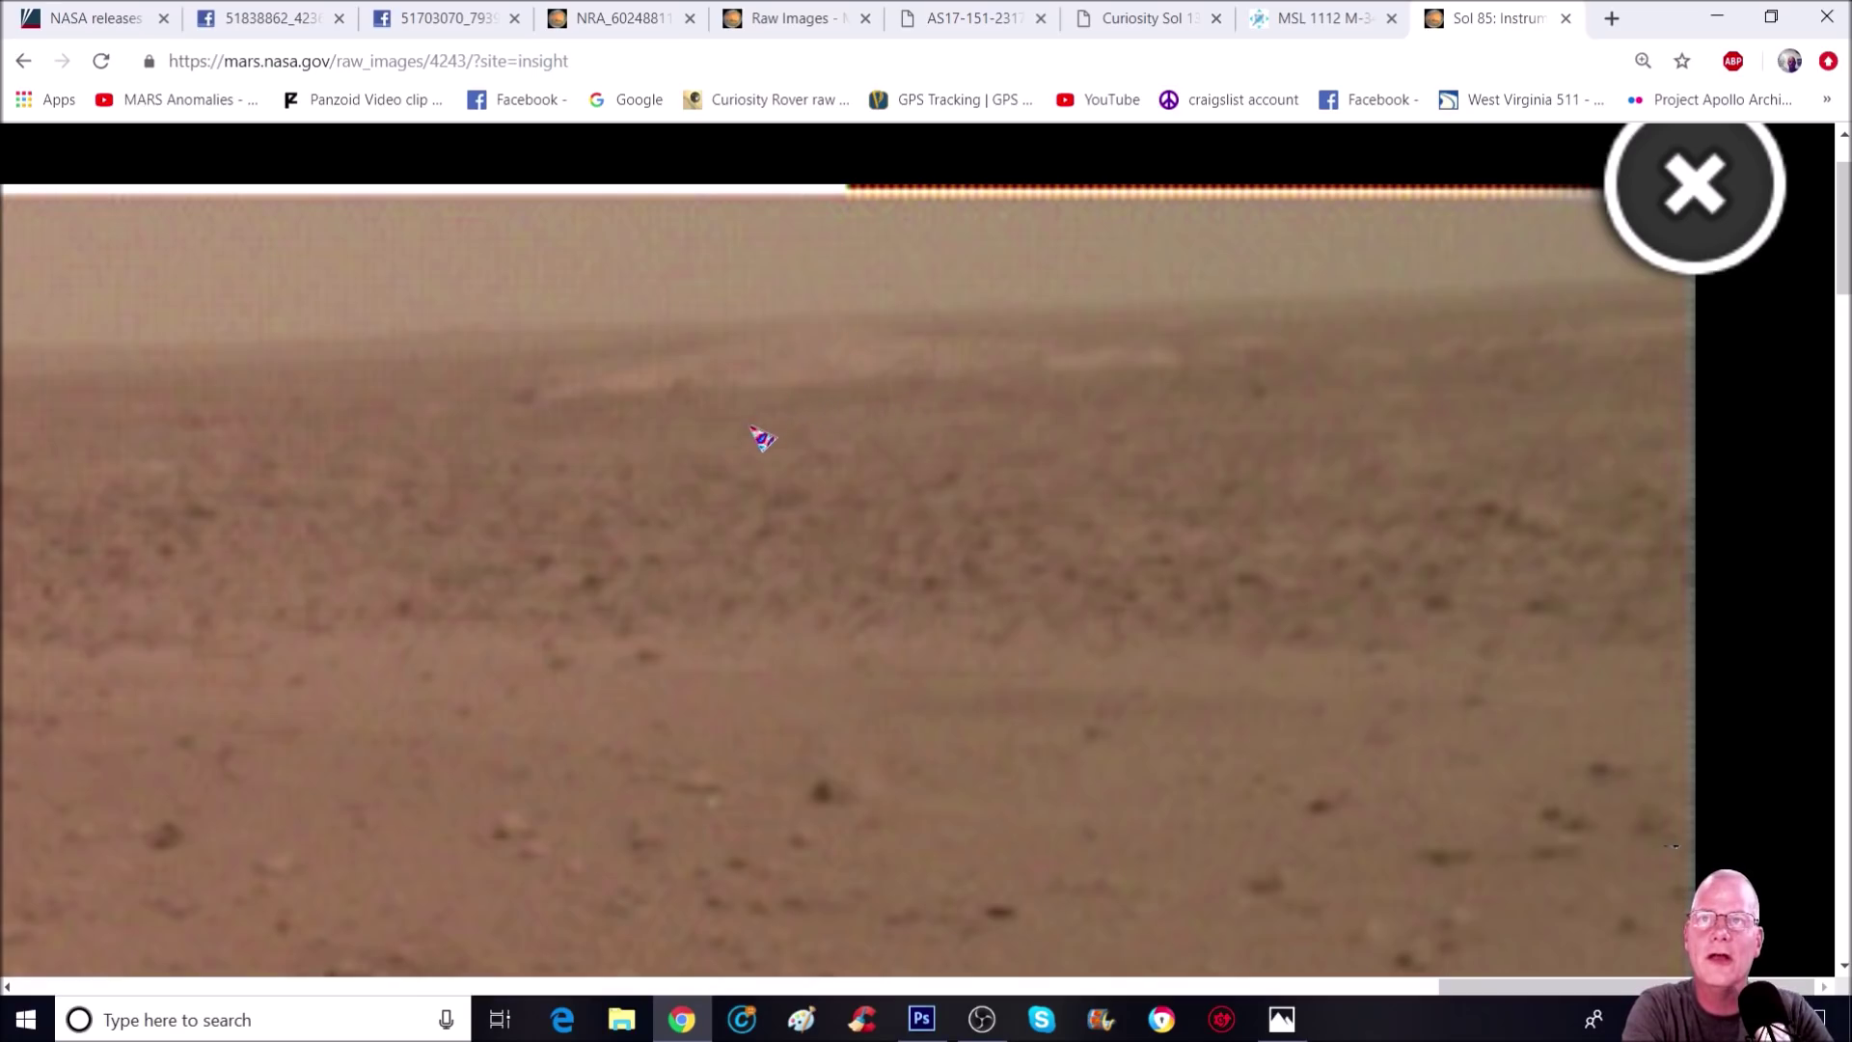
key("ctrl+0")
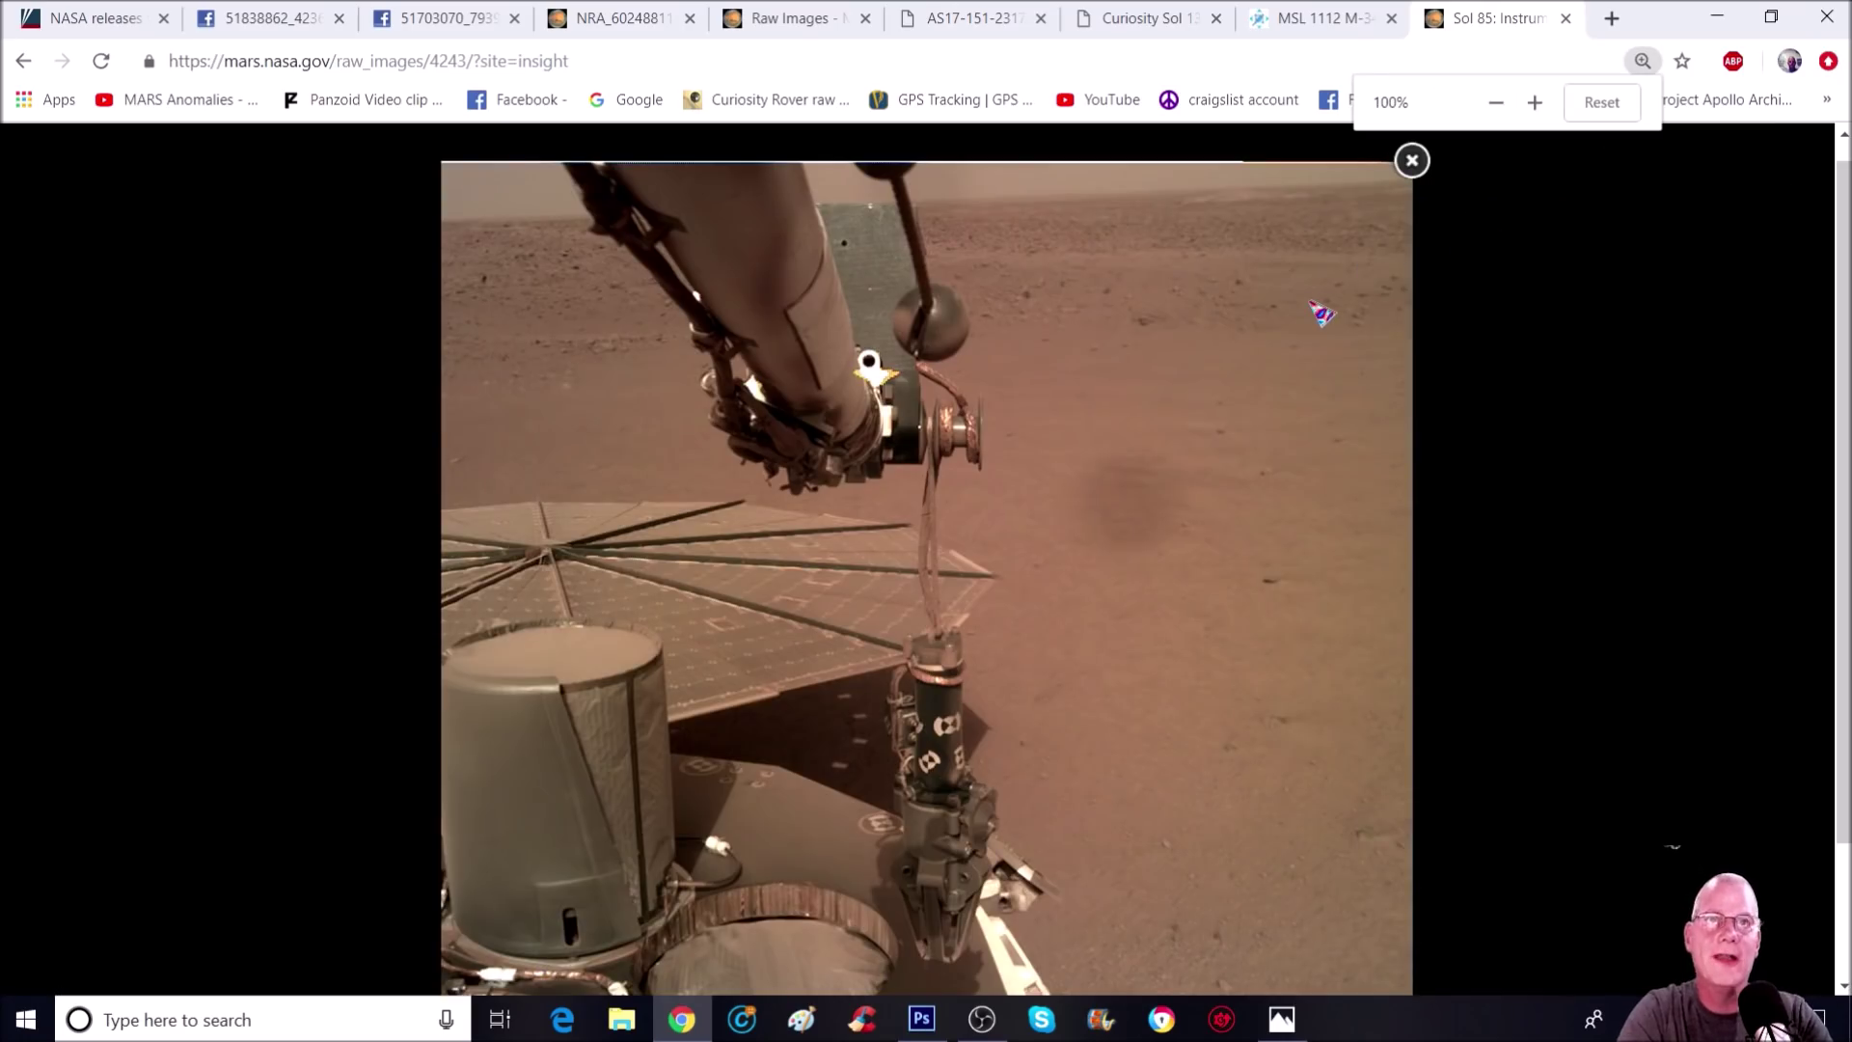
Step: Switch to Photoshop and examine the pale formation on the horizon near the upper-right corner of raw_images_4243_site=insight.png
left_click(922, 1019)
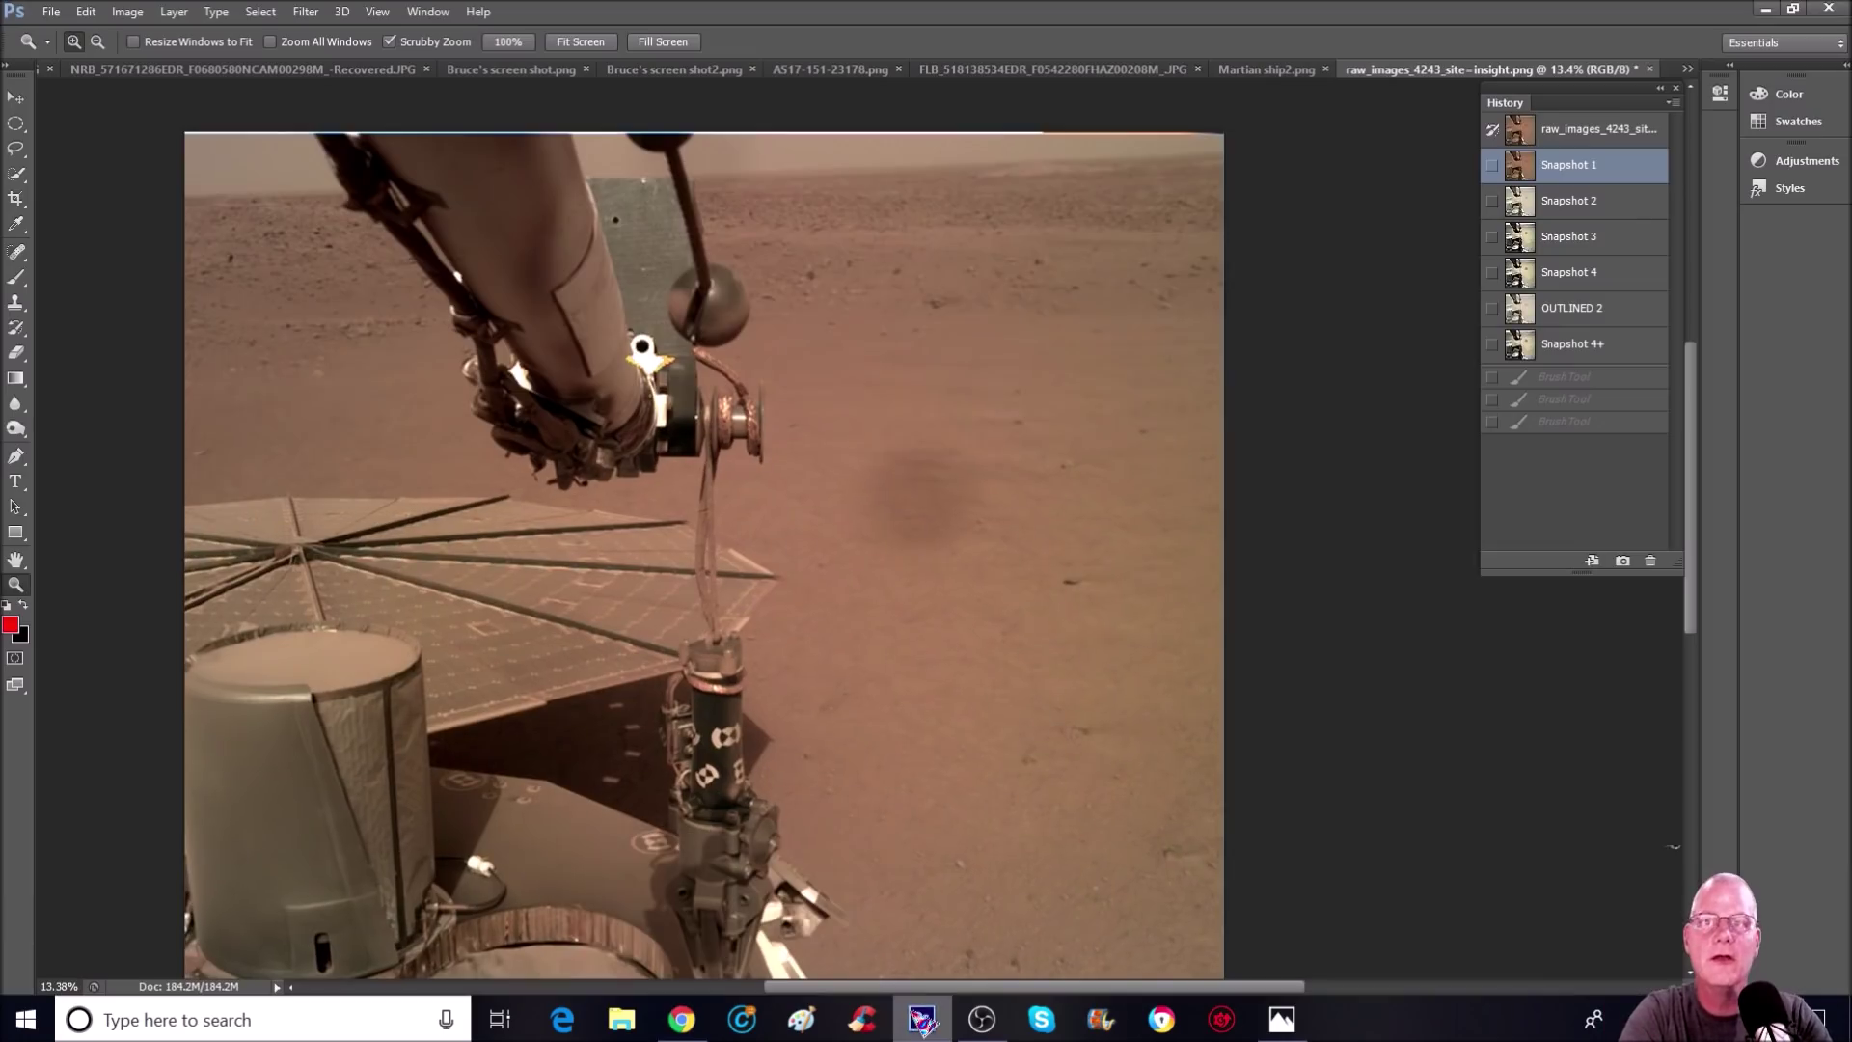
scroll(1077, 391, "up", 5)
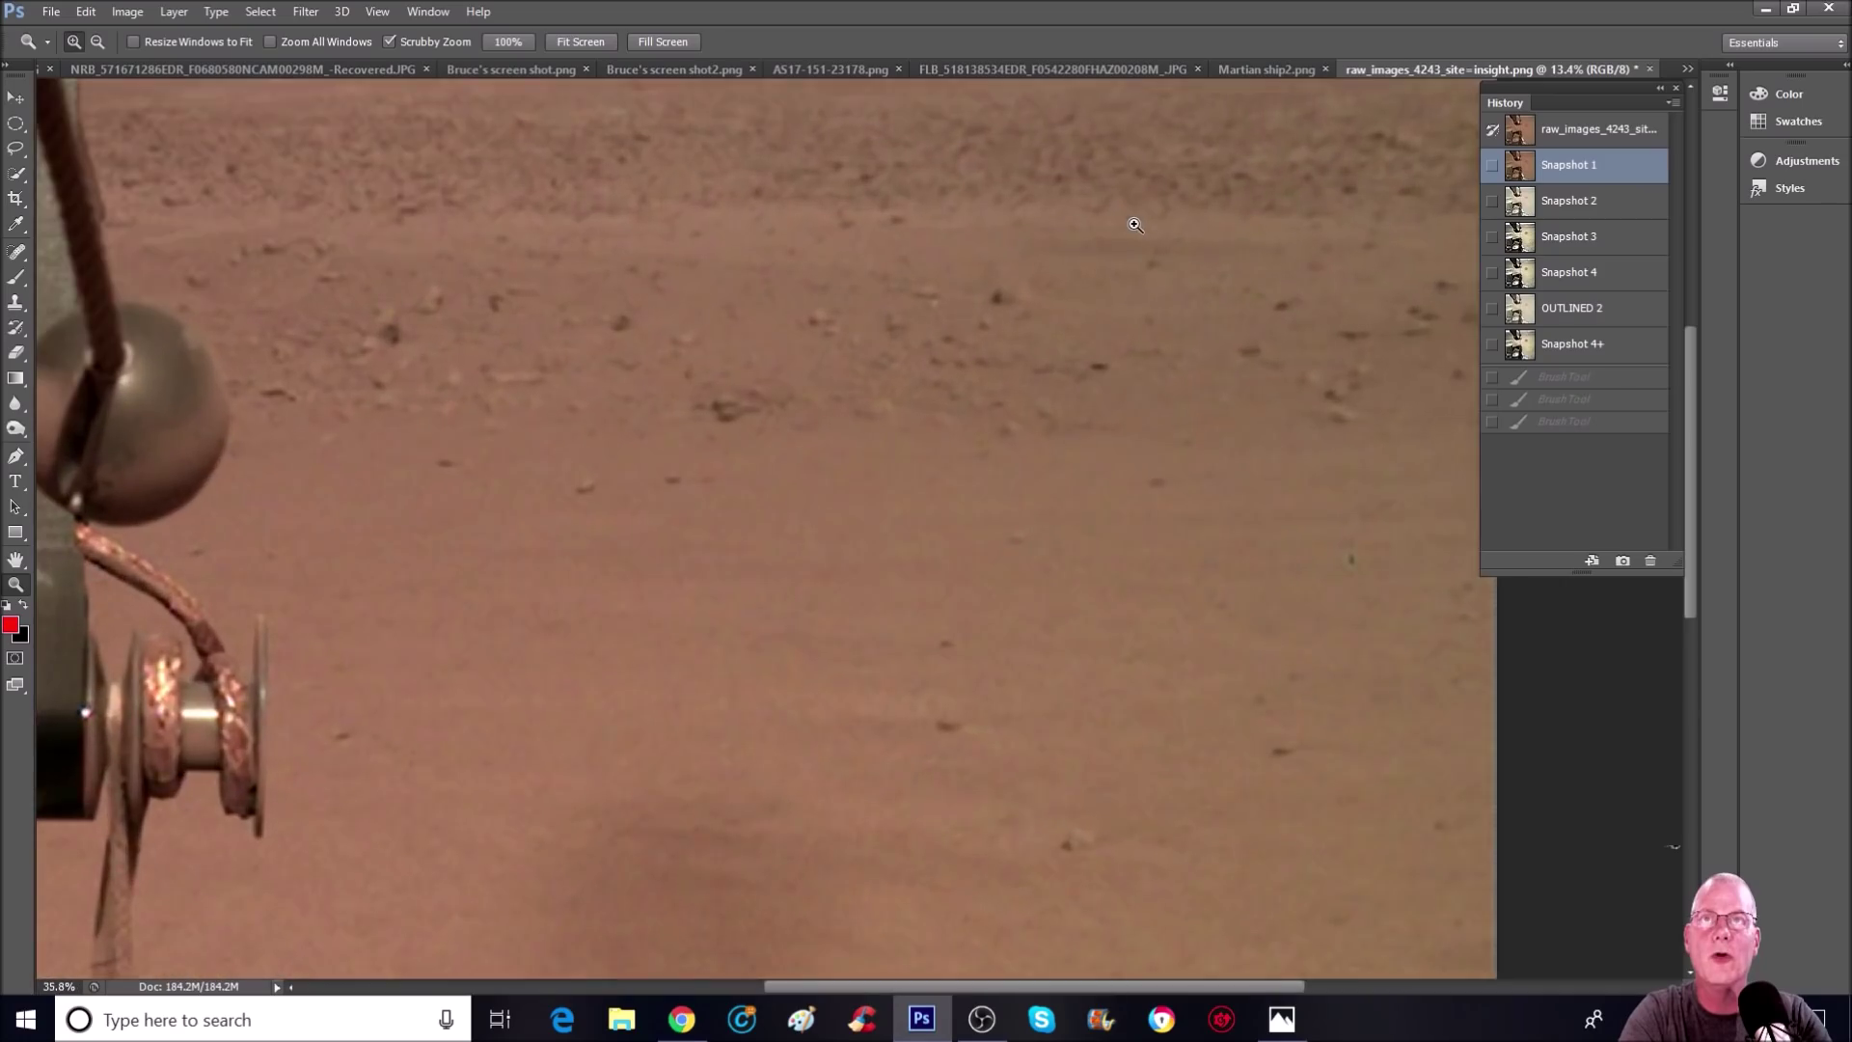
scroll(1110, 242, "up", 6)
left_click_drag(1109, 240, 1226, 194)
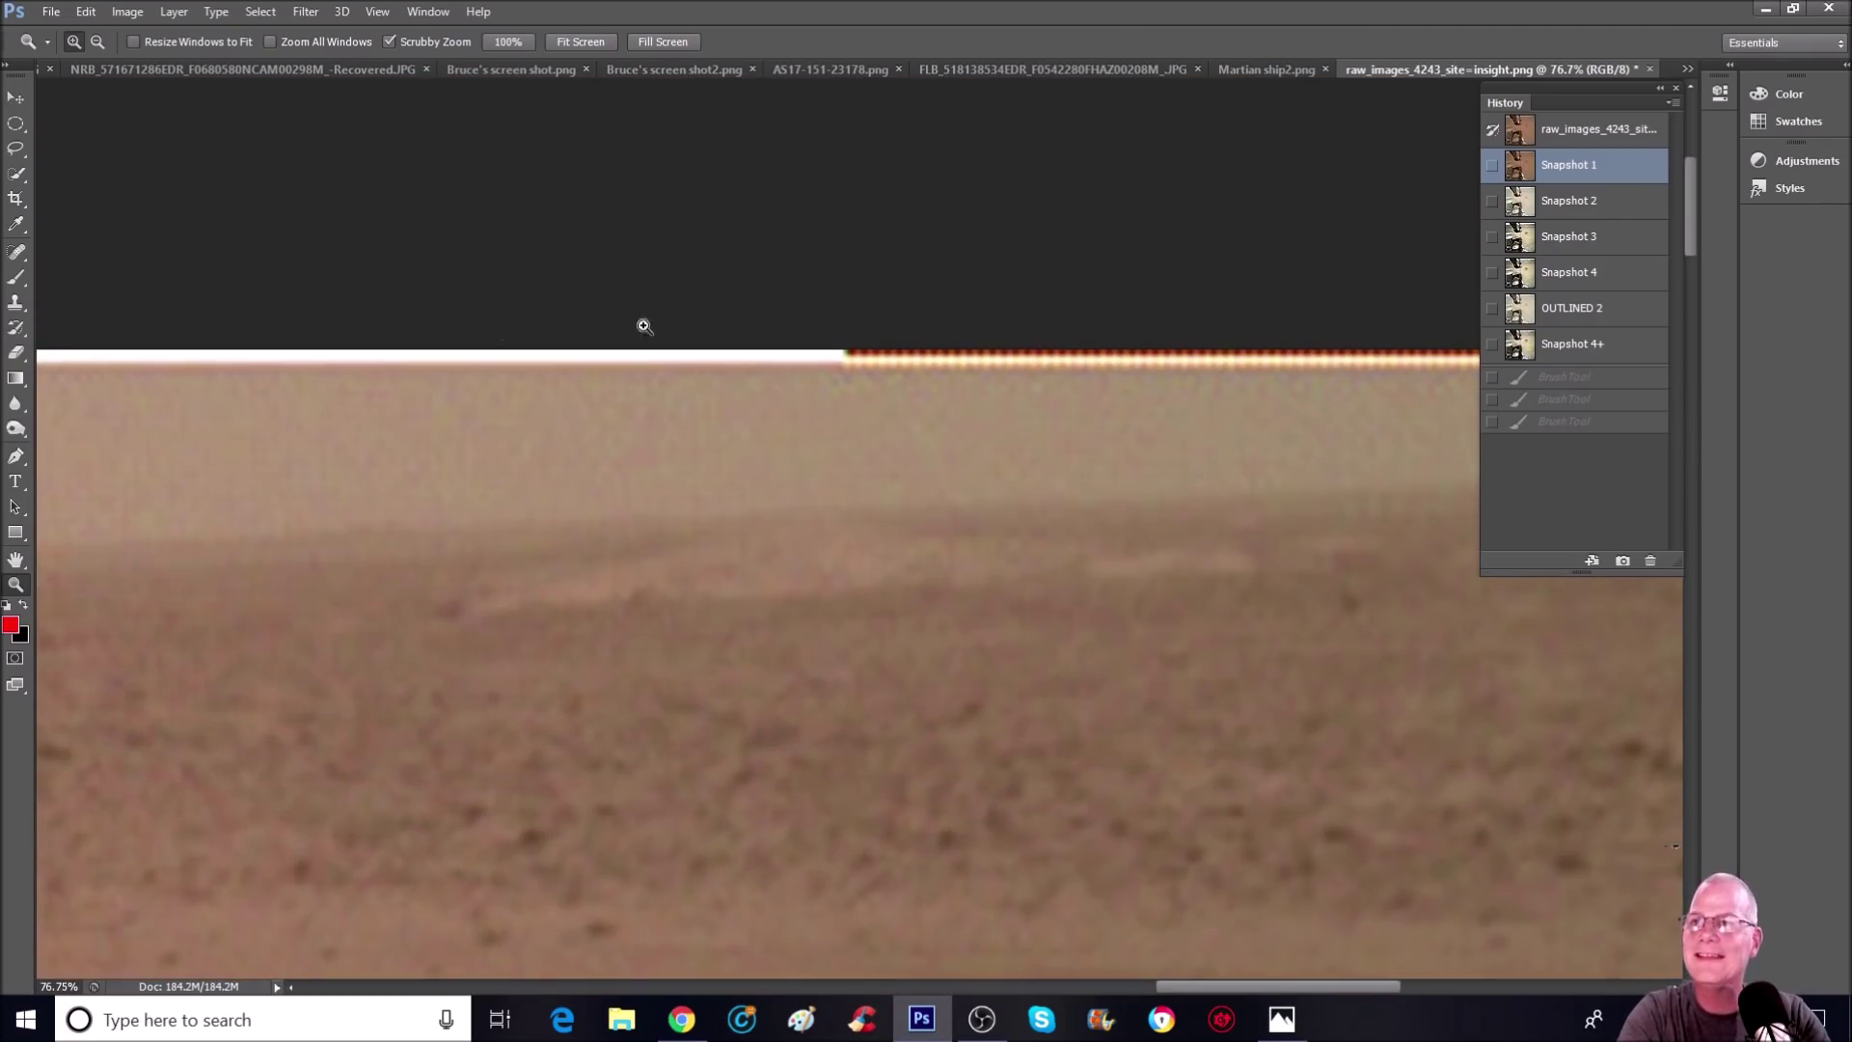
scroll(985, 472, "down", 1)
left_click_drag(1182, 986, 1215, 988)
left_click_drag(1083, 599, 1061, 654)
scroll(1351, 743, "down", 2)
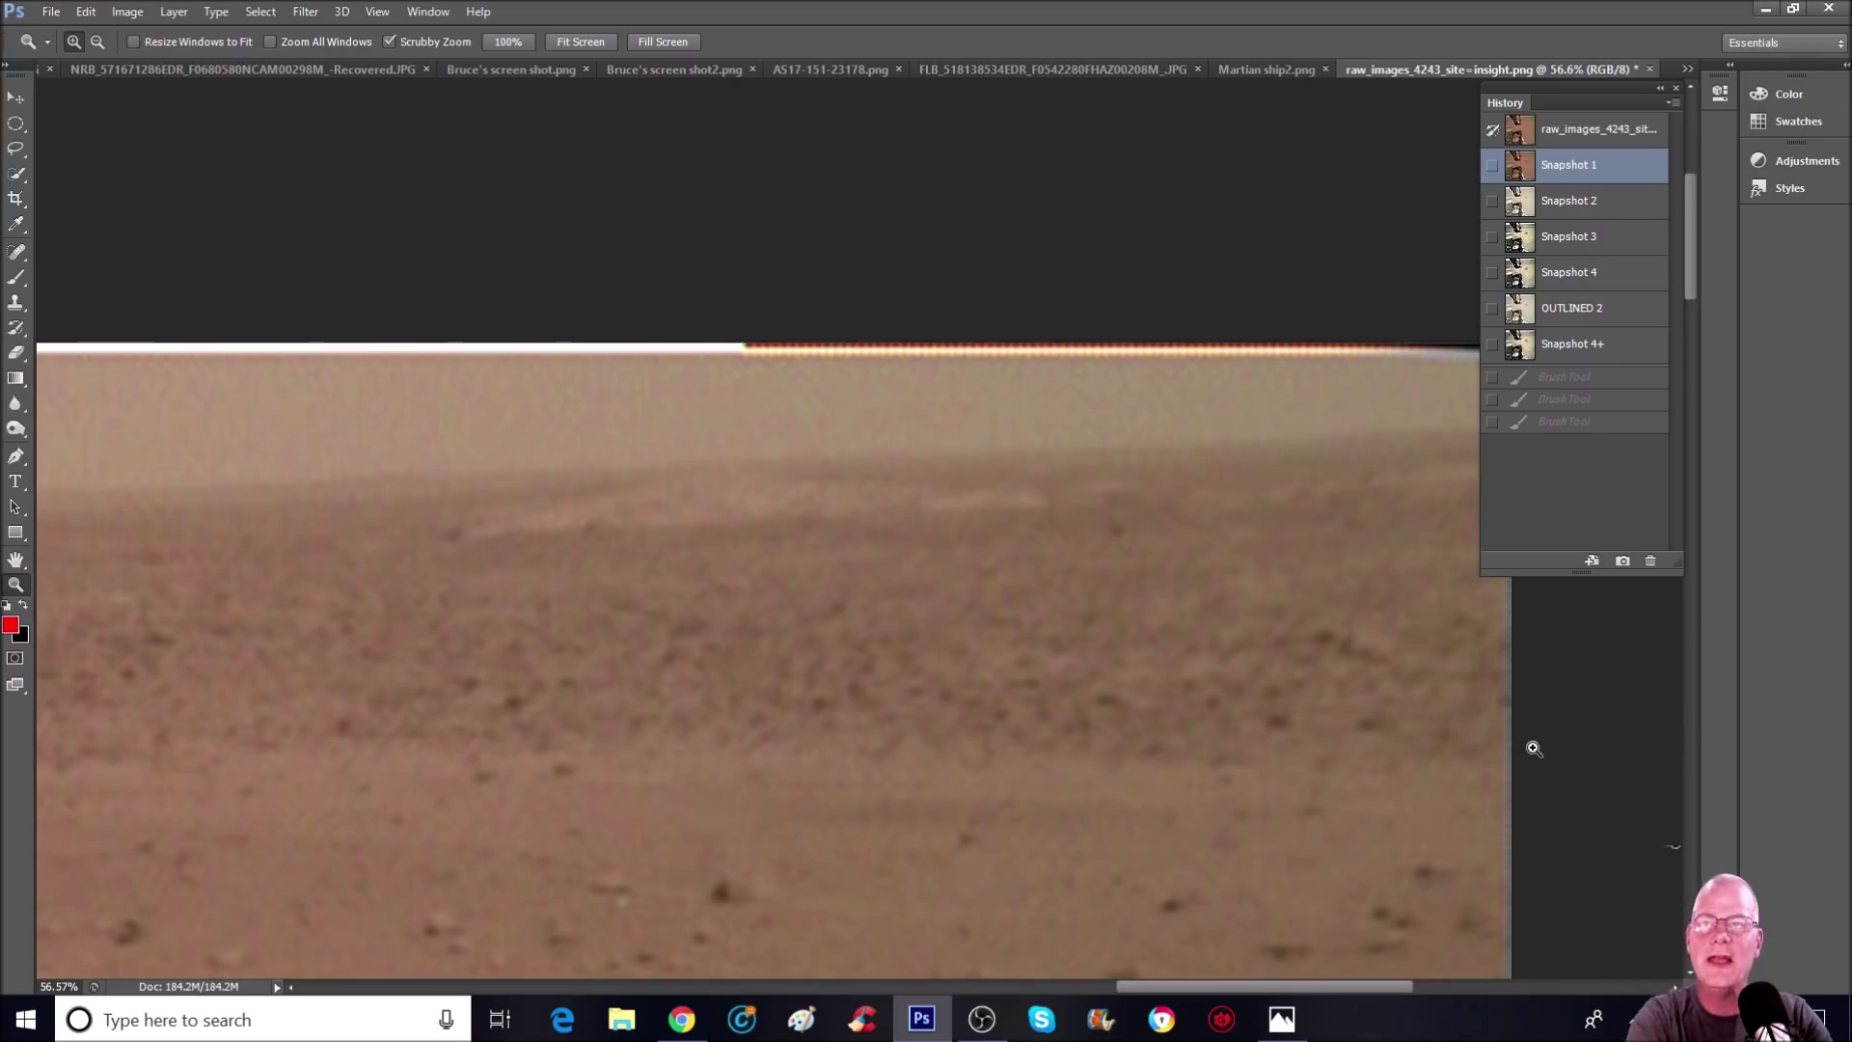
Step: Circle the pale formation on the horizon with the red Brush and draw two arrows beside it
left_click(16, 277)
mouse_move(555, 425)
left_mouse_down()
mouse_move(480, 475)
mouse_move(438, 527)
mouse_move(443, 591)
mouse_move(551, 626)
mouse_move(697, 574)
mouse_move(797, 568)
mouse_move(835, 530)
mouse_move(837, 456)
mouse_move(746, 423)
mouse_move(555, 428)
left_mouse_up()
mouse_move(944, 398)
left_mouse_down()
mouse_move(893, 451)
mouse_move(981, 447)
mouse_move(976, 431)
mouse_move(979, 456)
mouse_move(1006, 428)
left_mouse_up()
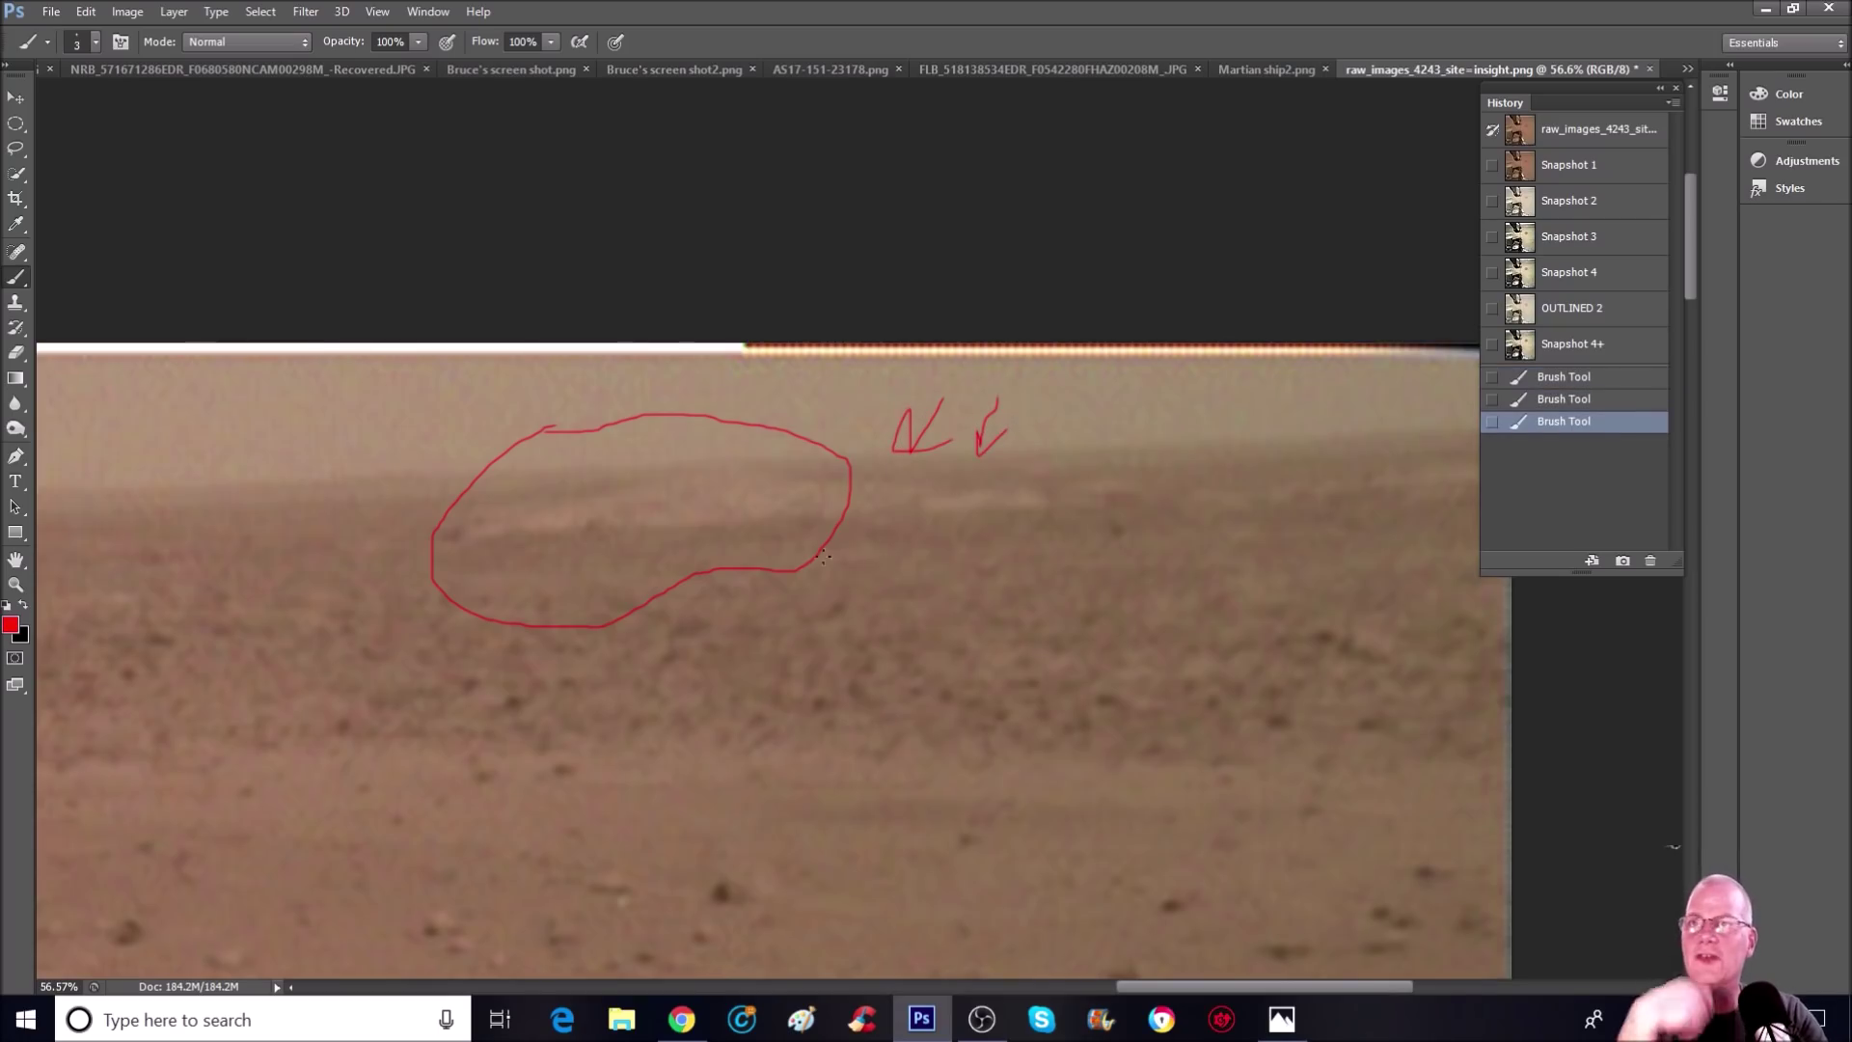
Step: Trace the upper edge, blunt right end and lower edge of the circled formation in red
left_click_drag(543, 510, 732, 468)
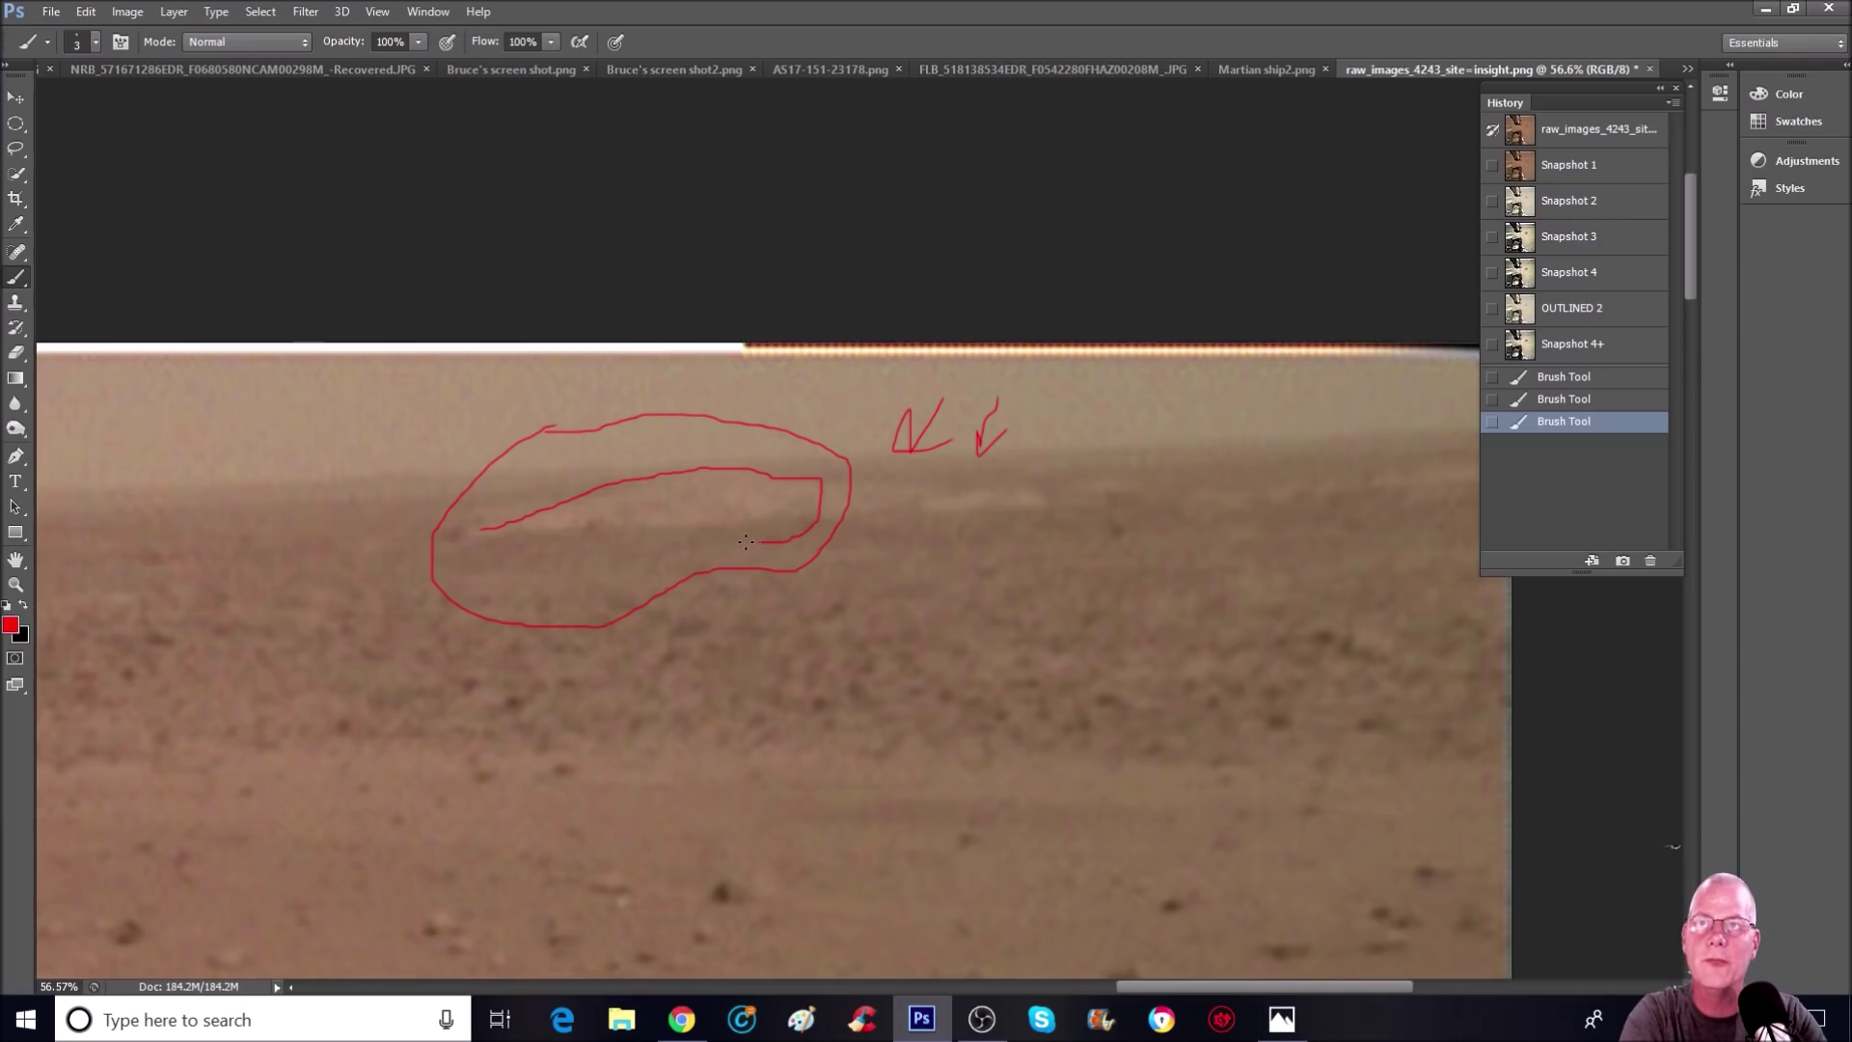
left_click_drag(699, 538, 651, 563)
left_click_drag(816, 518, 815, 489)
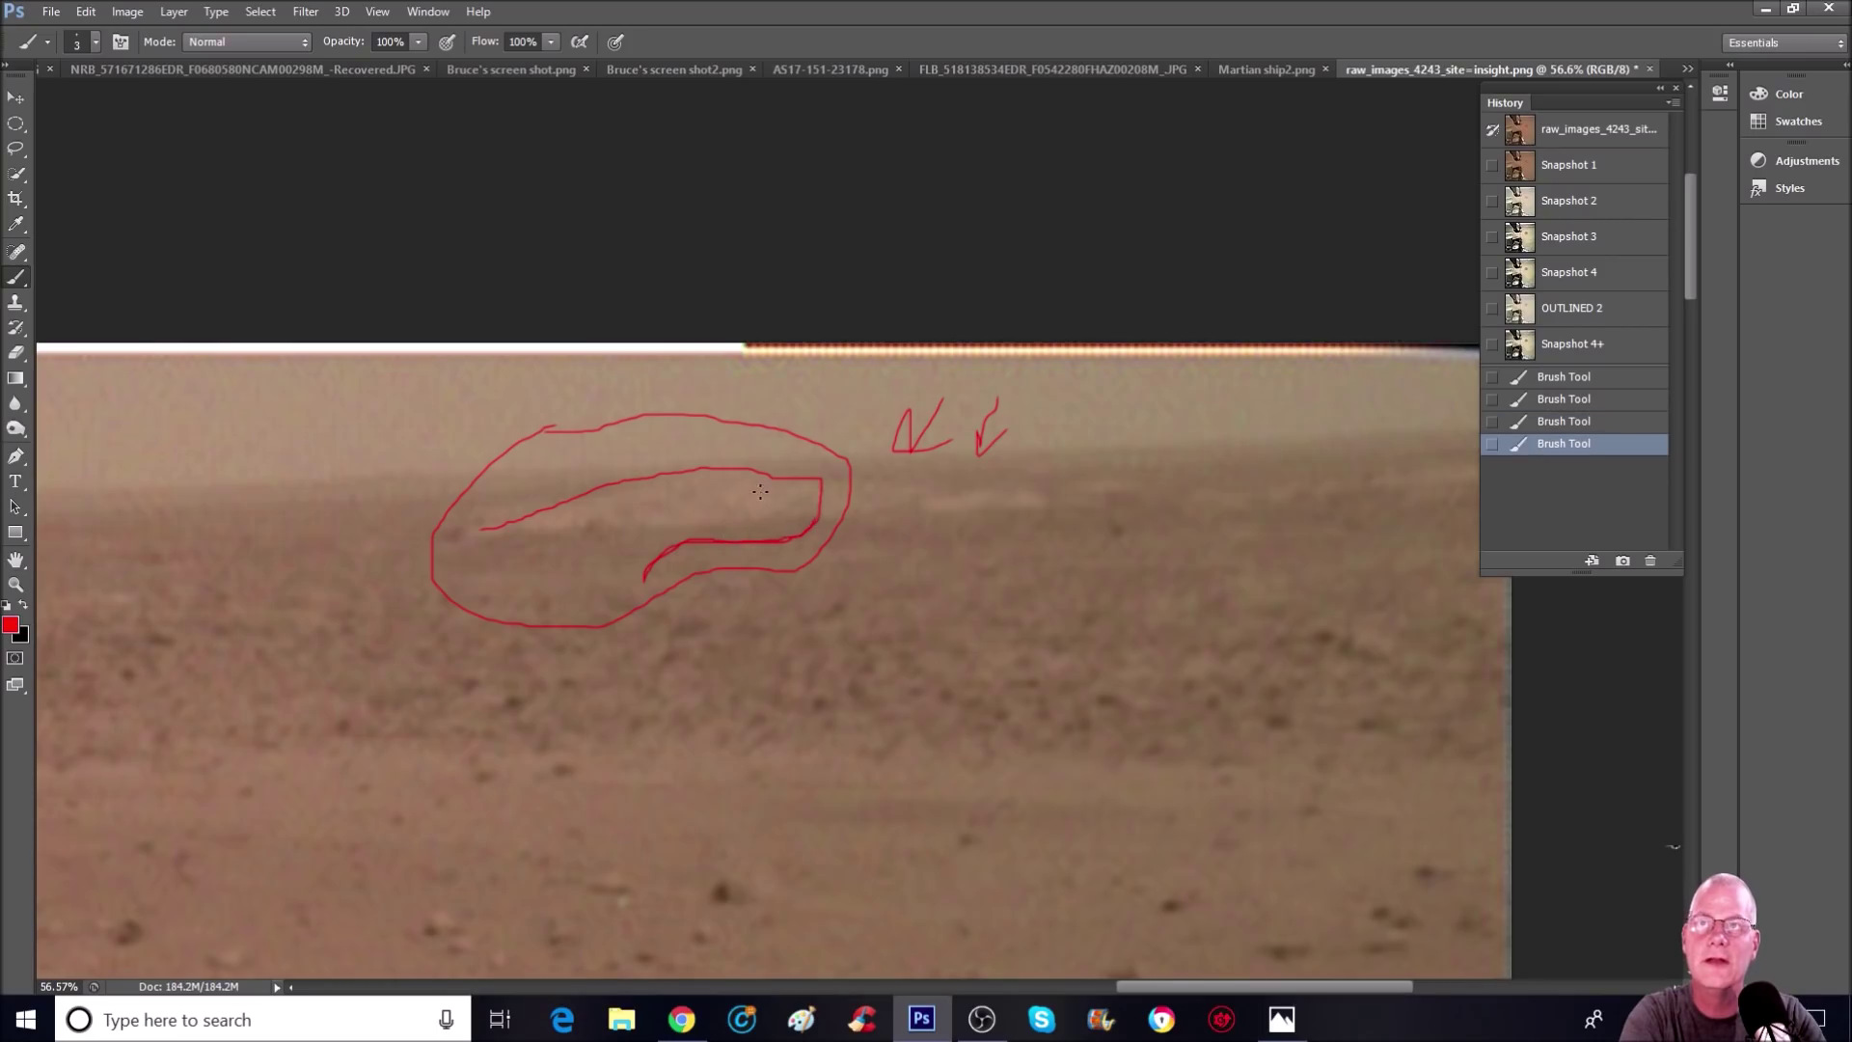
Step: Brush red detail outlines inside the right end of the traced formation, including a small rounded shape
left_click_drag(794, 488, 773, 488)
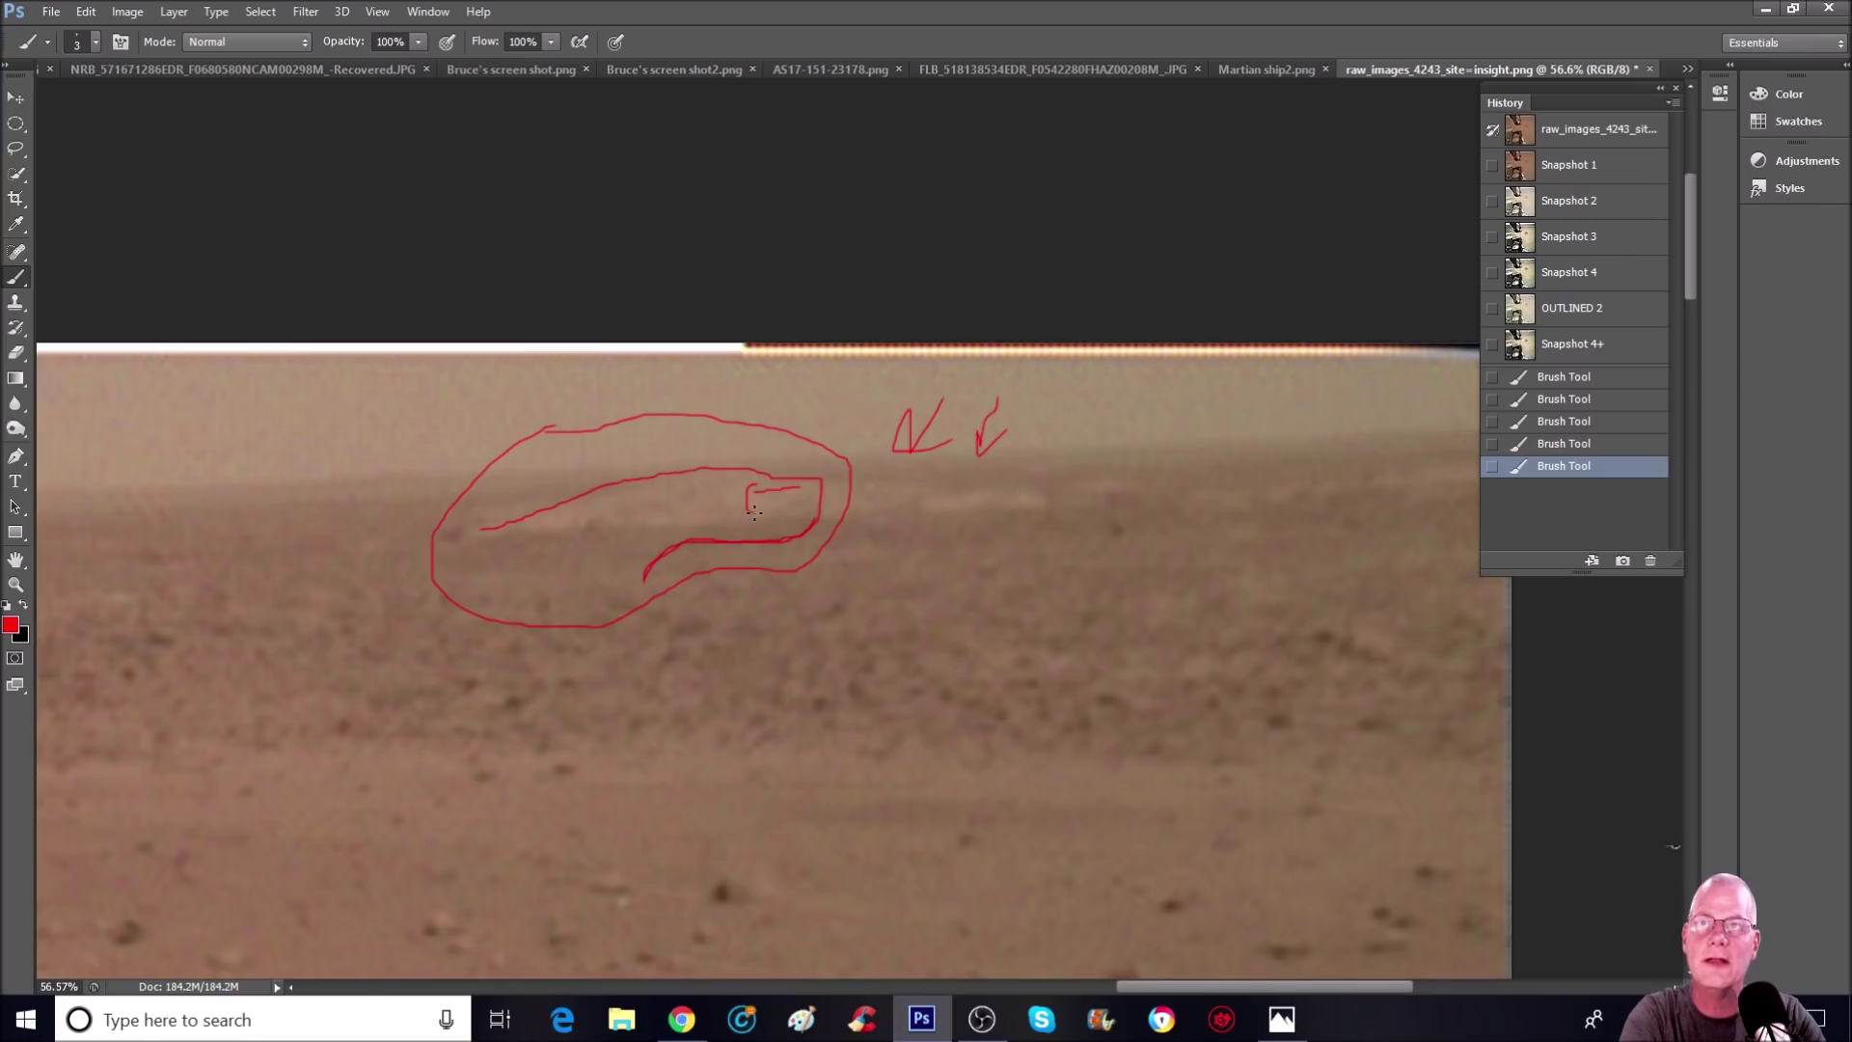
left_click_drag(755, 513, 772, 526)
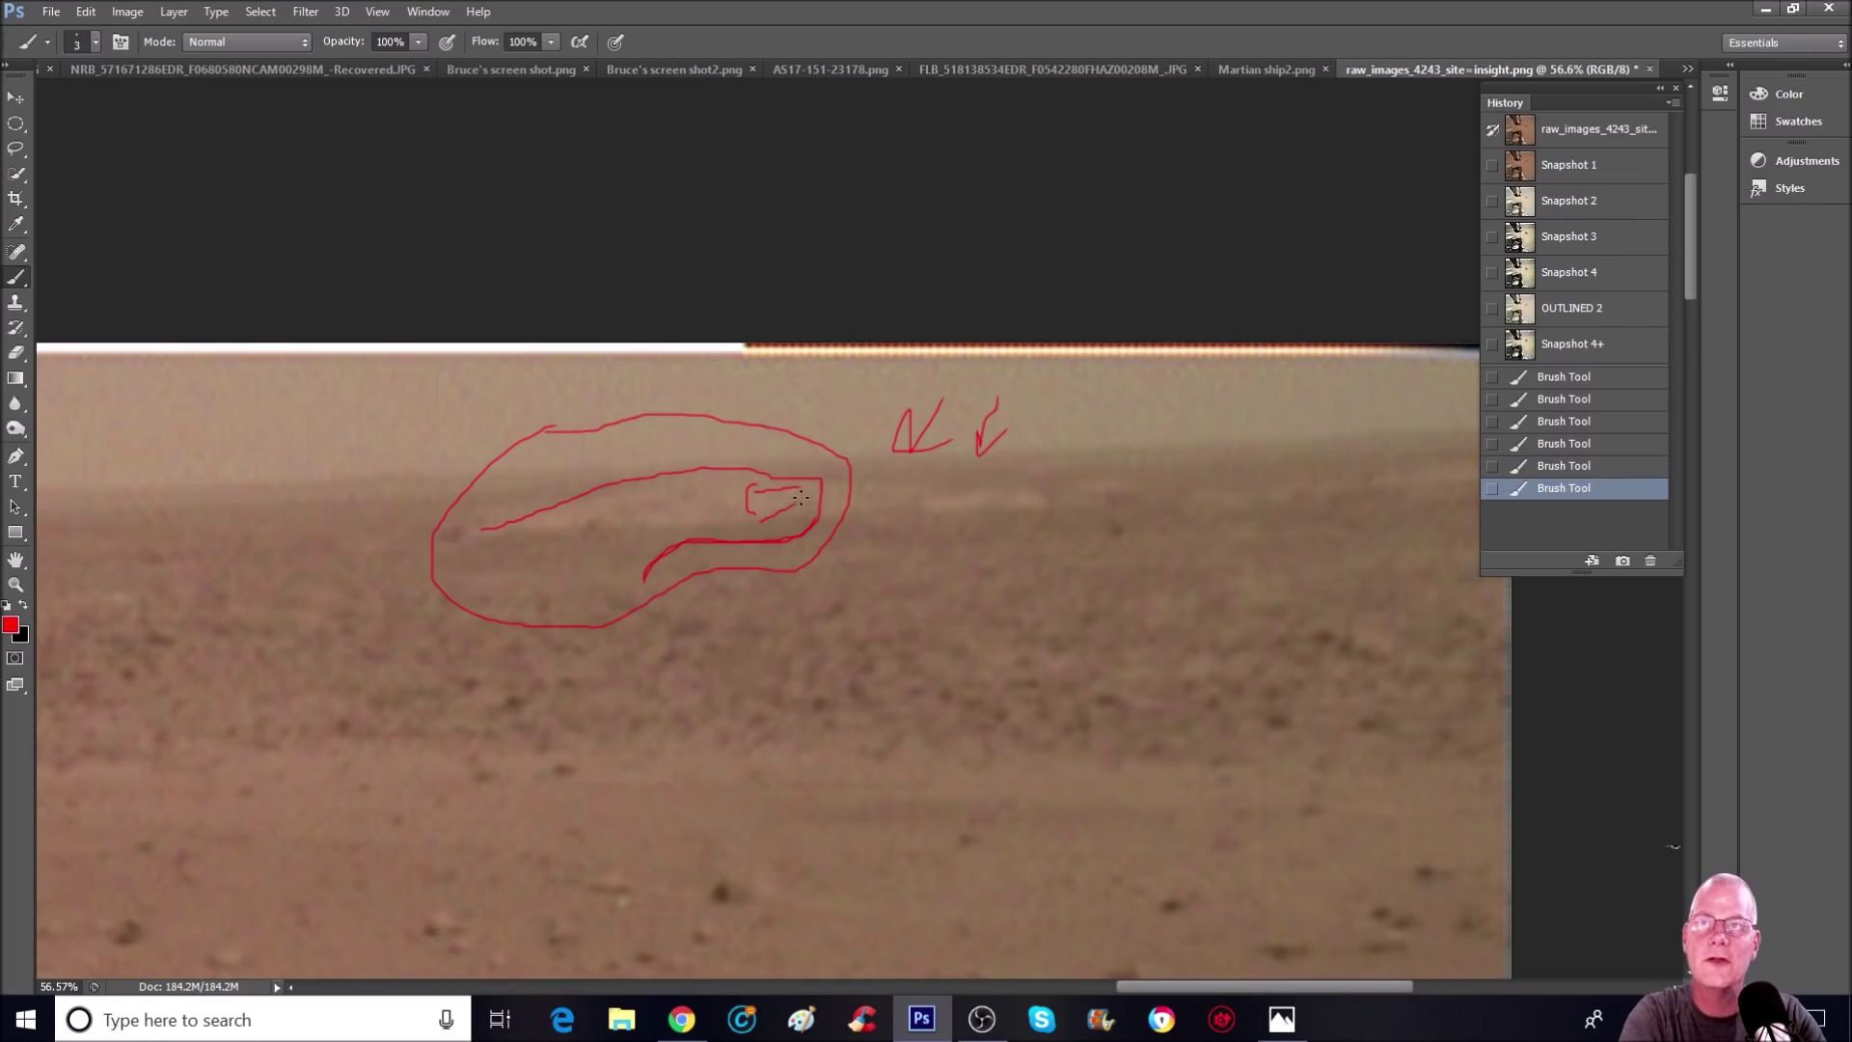
left_click_drag(815, 497, 782, 493)
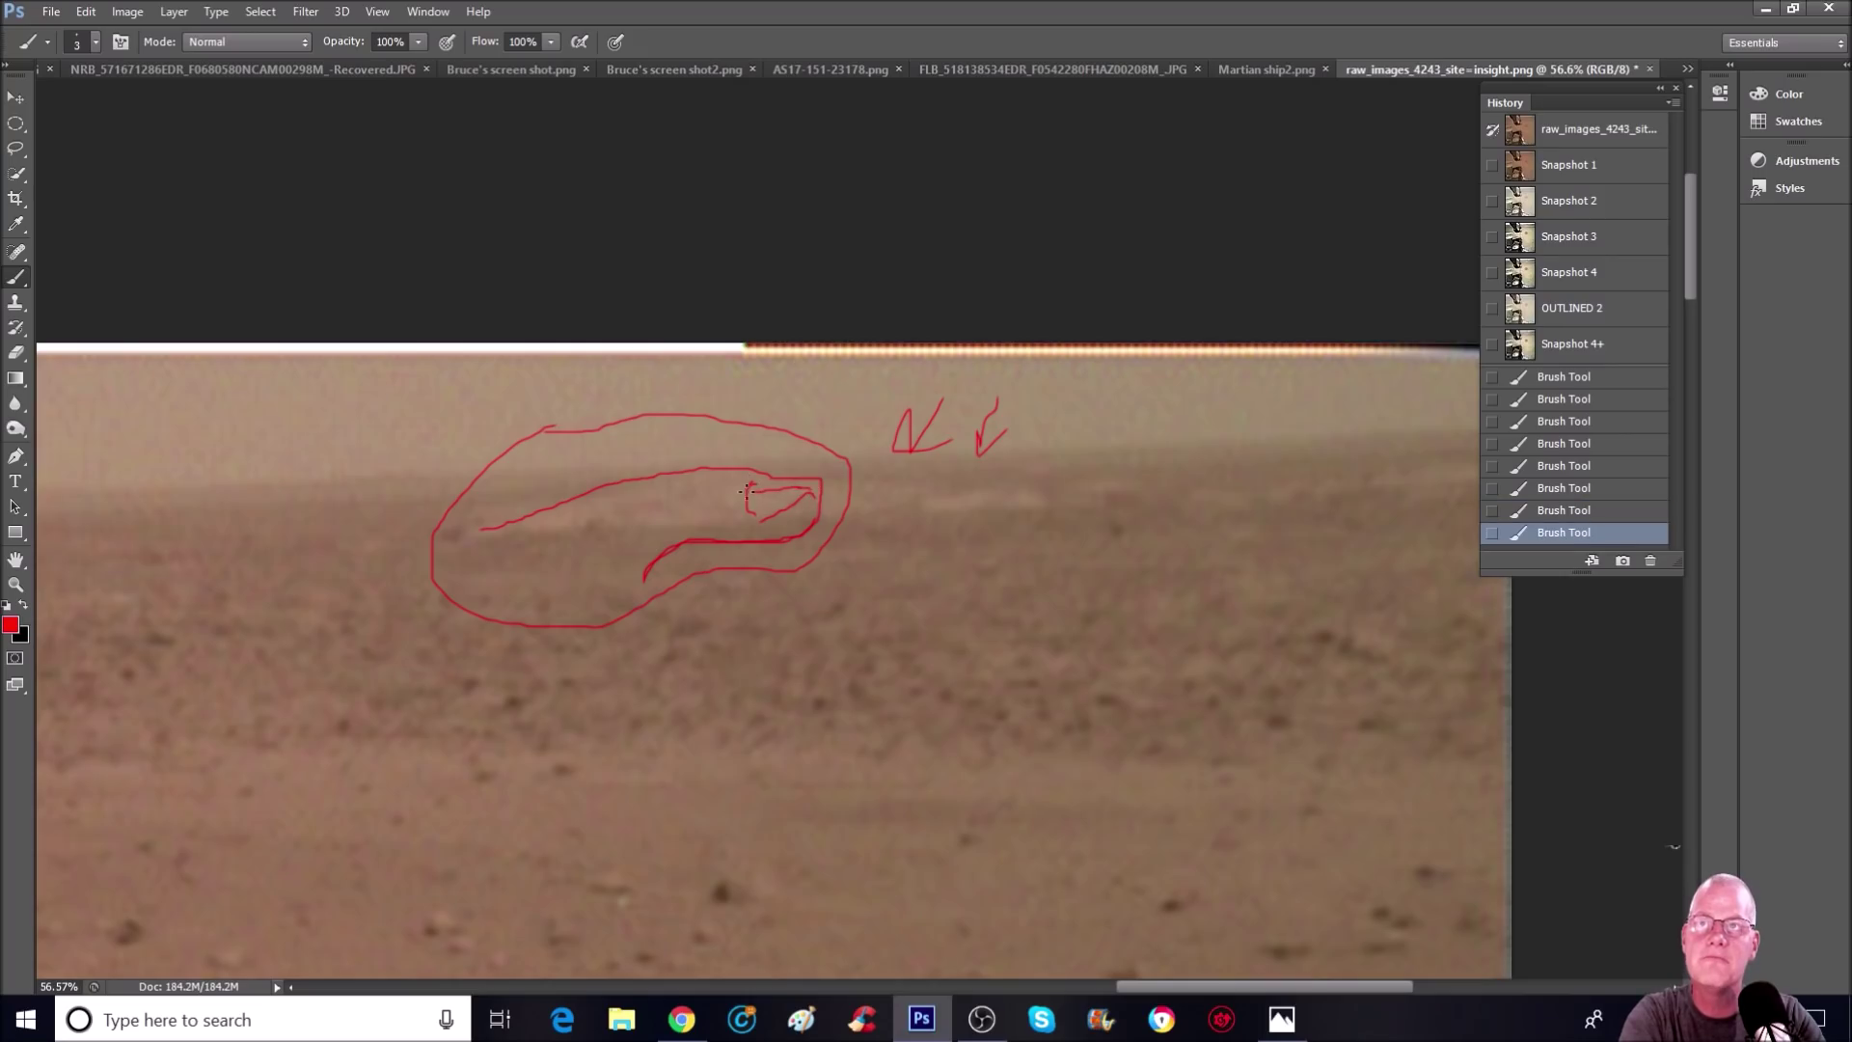
left_click_drag(757, 518, 813, 494)
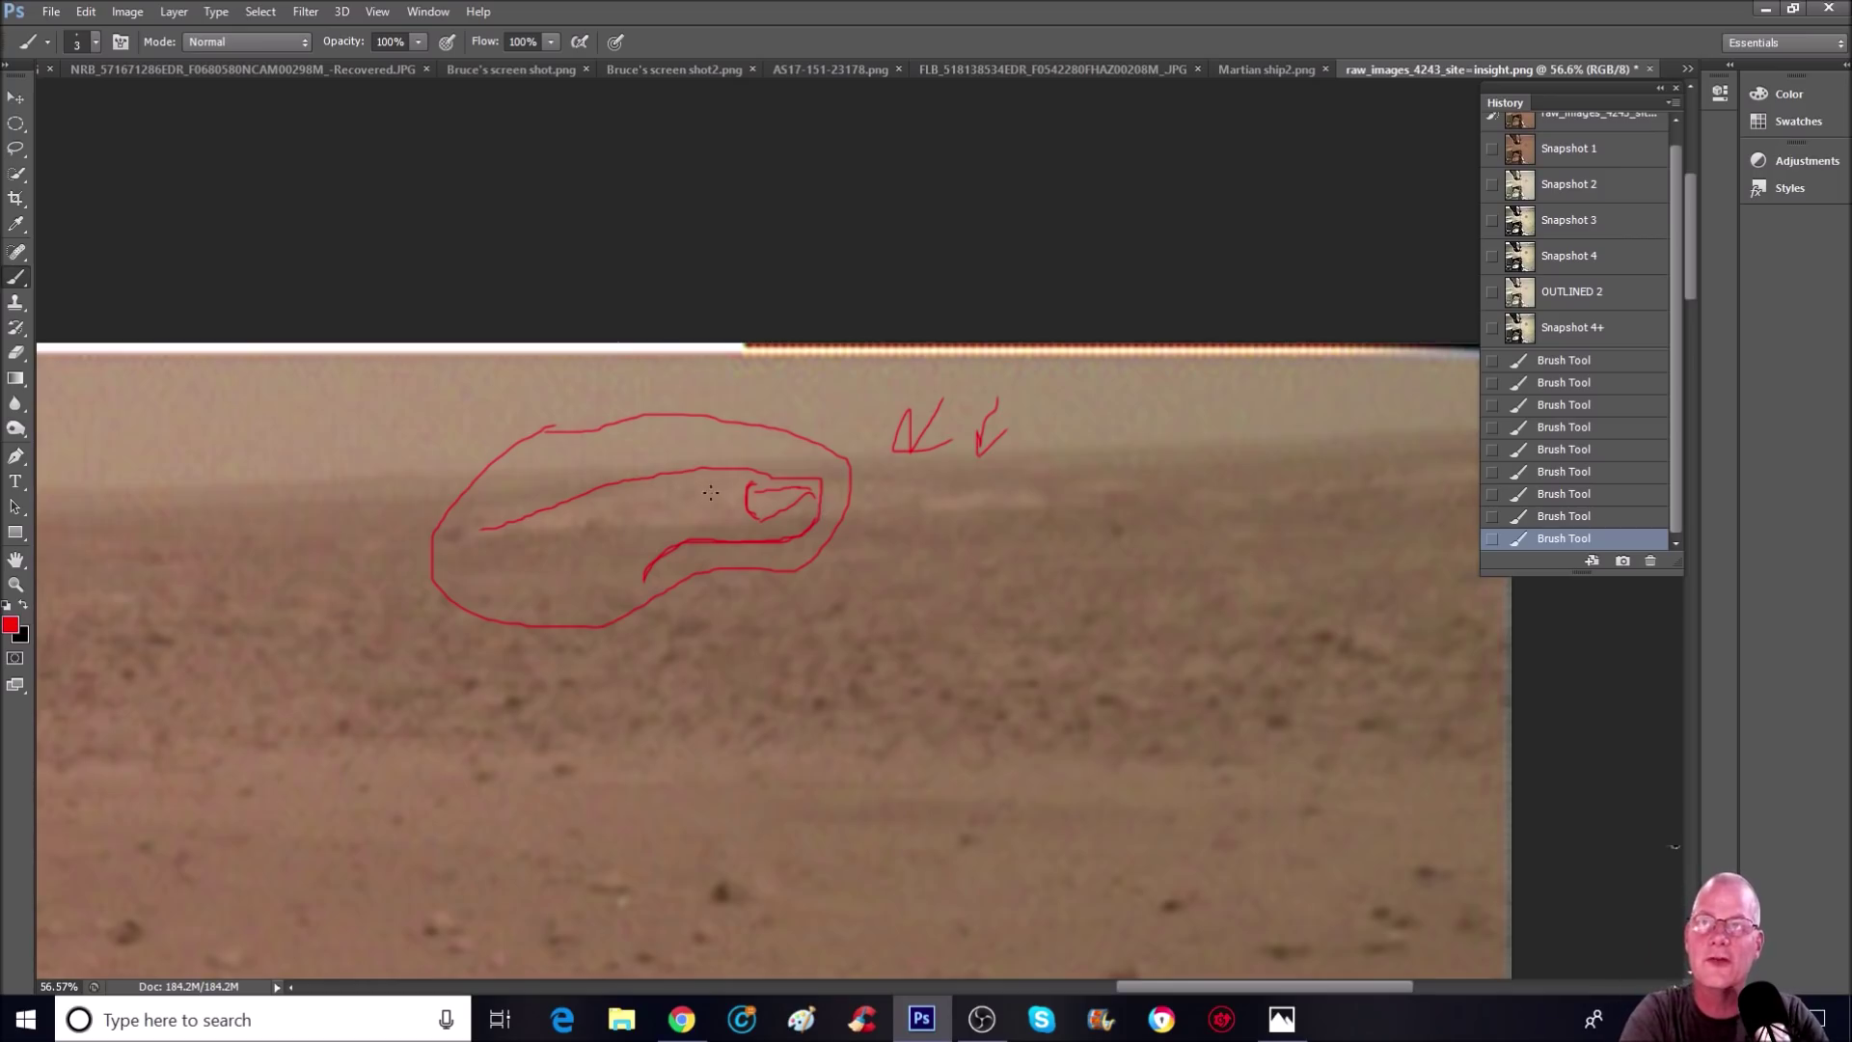
left_click(770, 518)
left_click_drag(789, 540, 813, 513)
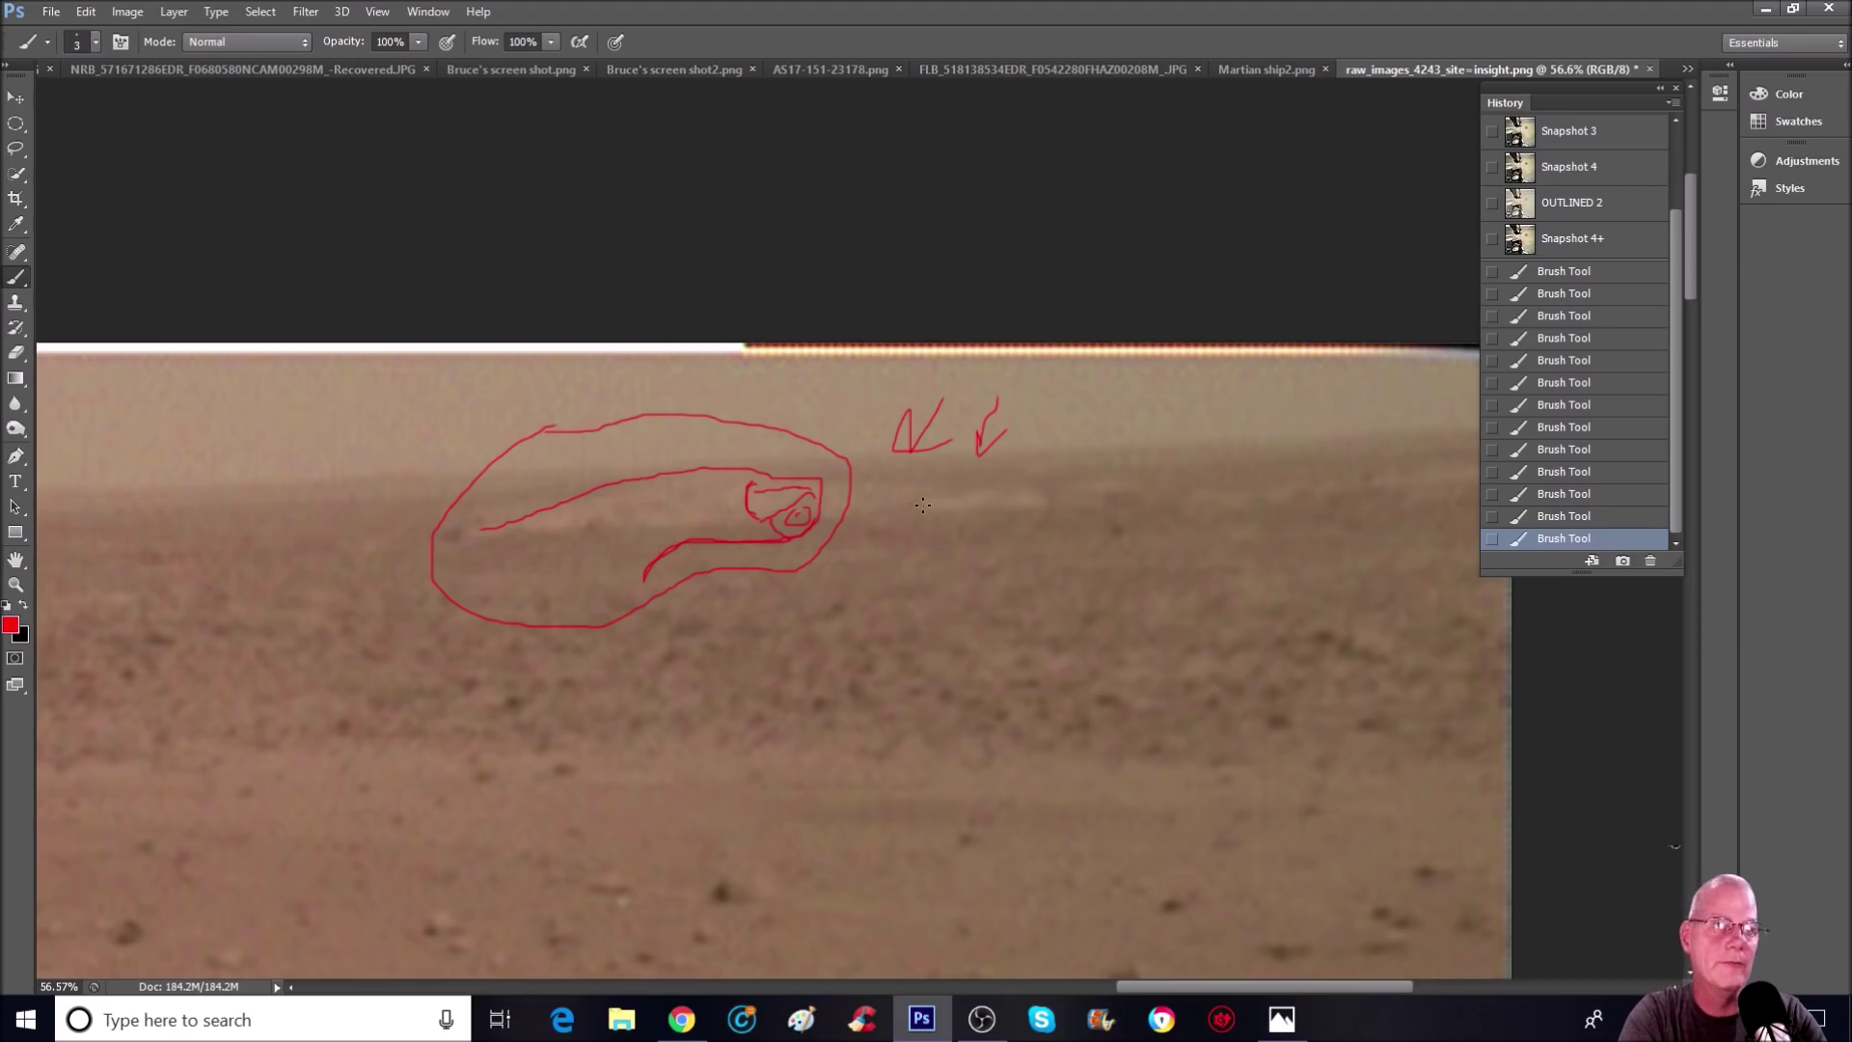
Step: Restore Snapshot 2 from the history and circle the pale horizon formation in red
scroll(1582, 289, "up", 3)
left_click(1602, 200)
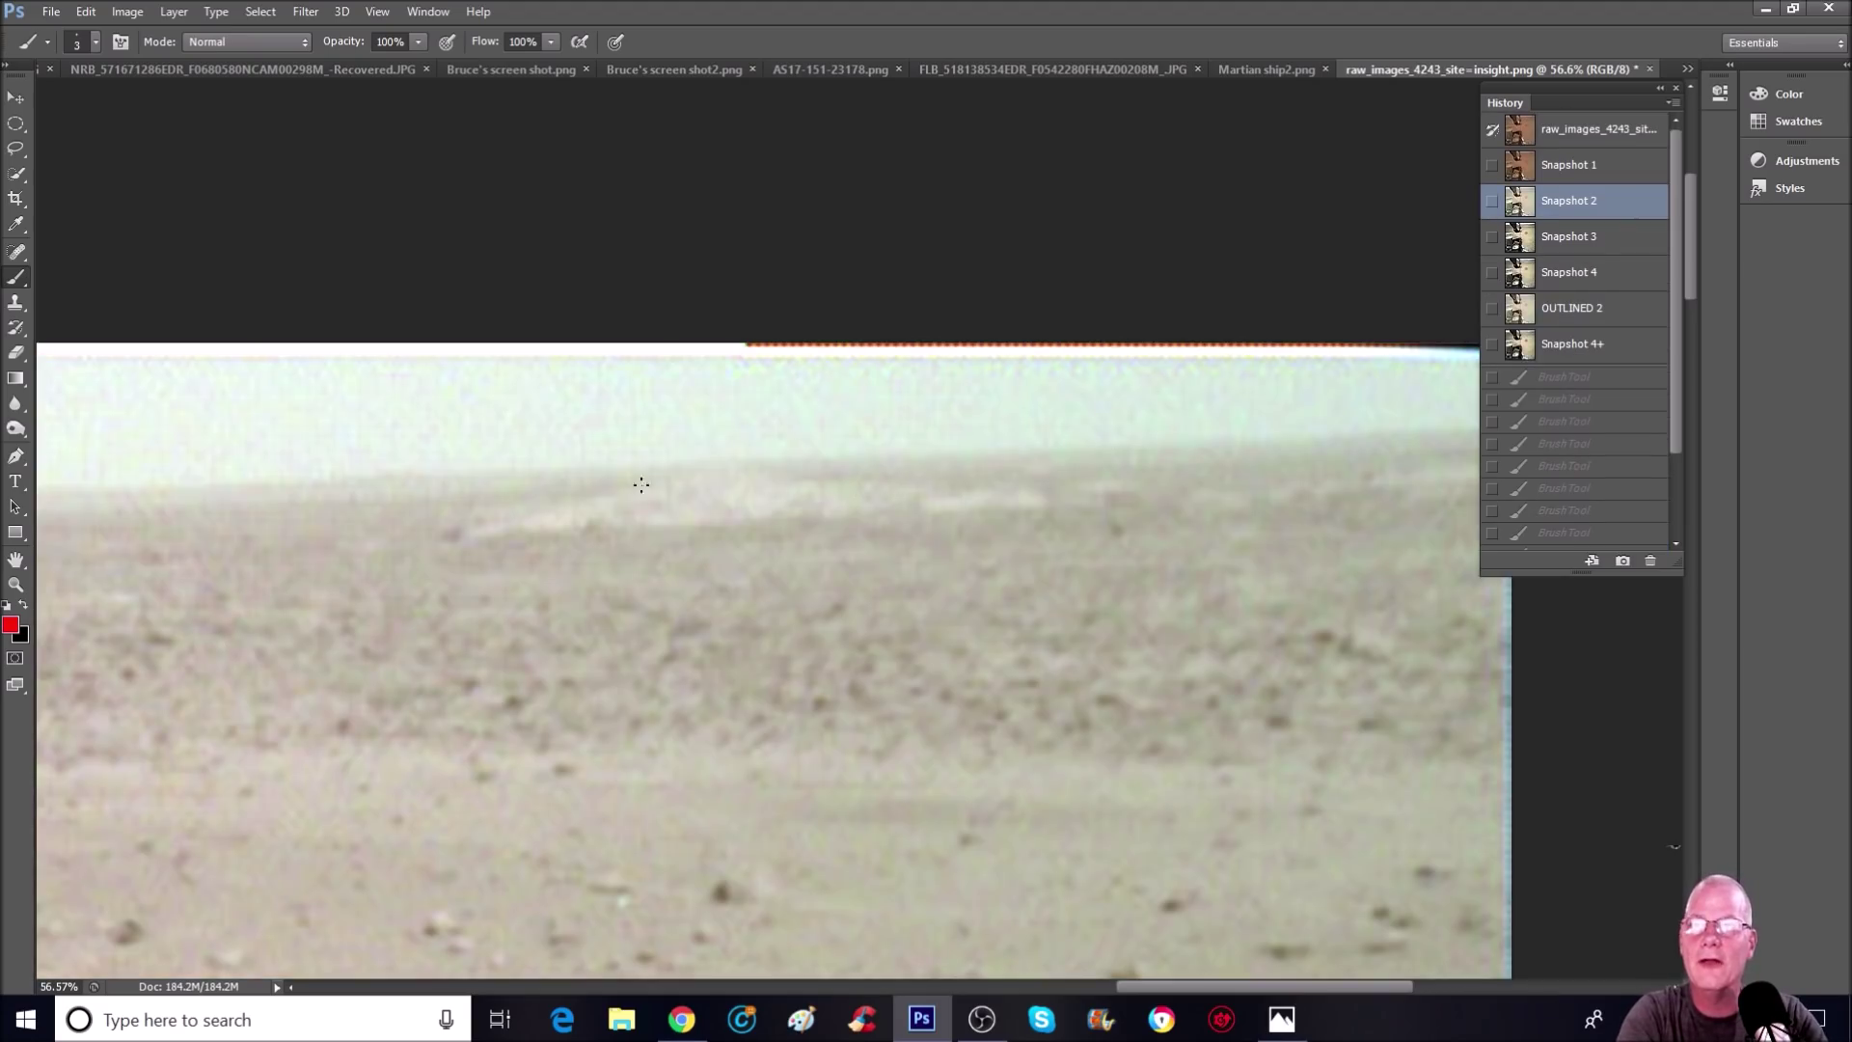
mouse_move(552, 472)
left_mouse_down()
mouse_move(483, 507)
mouse_move(435, 573)
mouse_move(548, 619)
mouse_move(775, 571)
mouse_move(828, 519)
mouse_move(830, 474)
mouse_move(702, 443)
mouse_move(519, 482)
left_mouse_up()
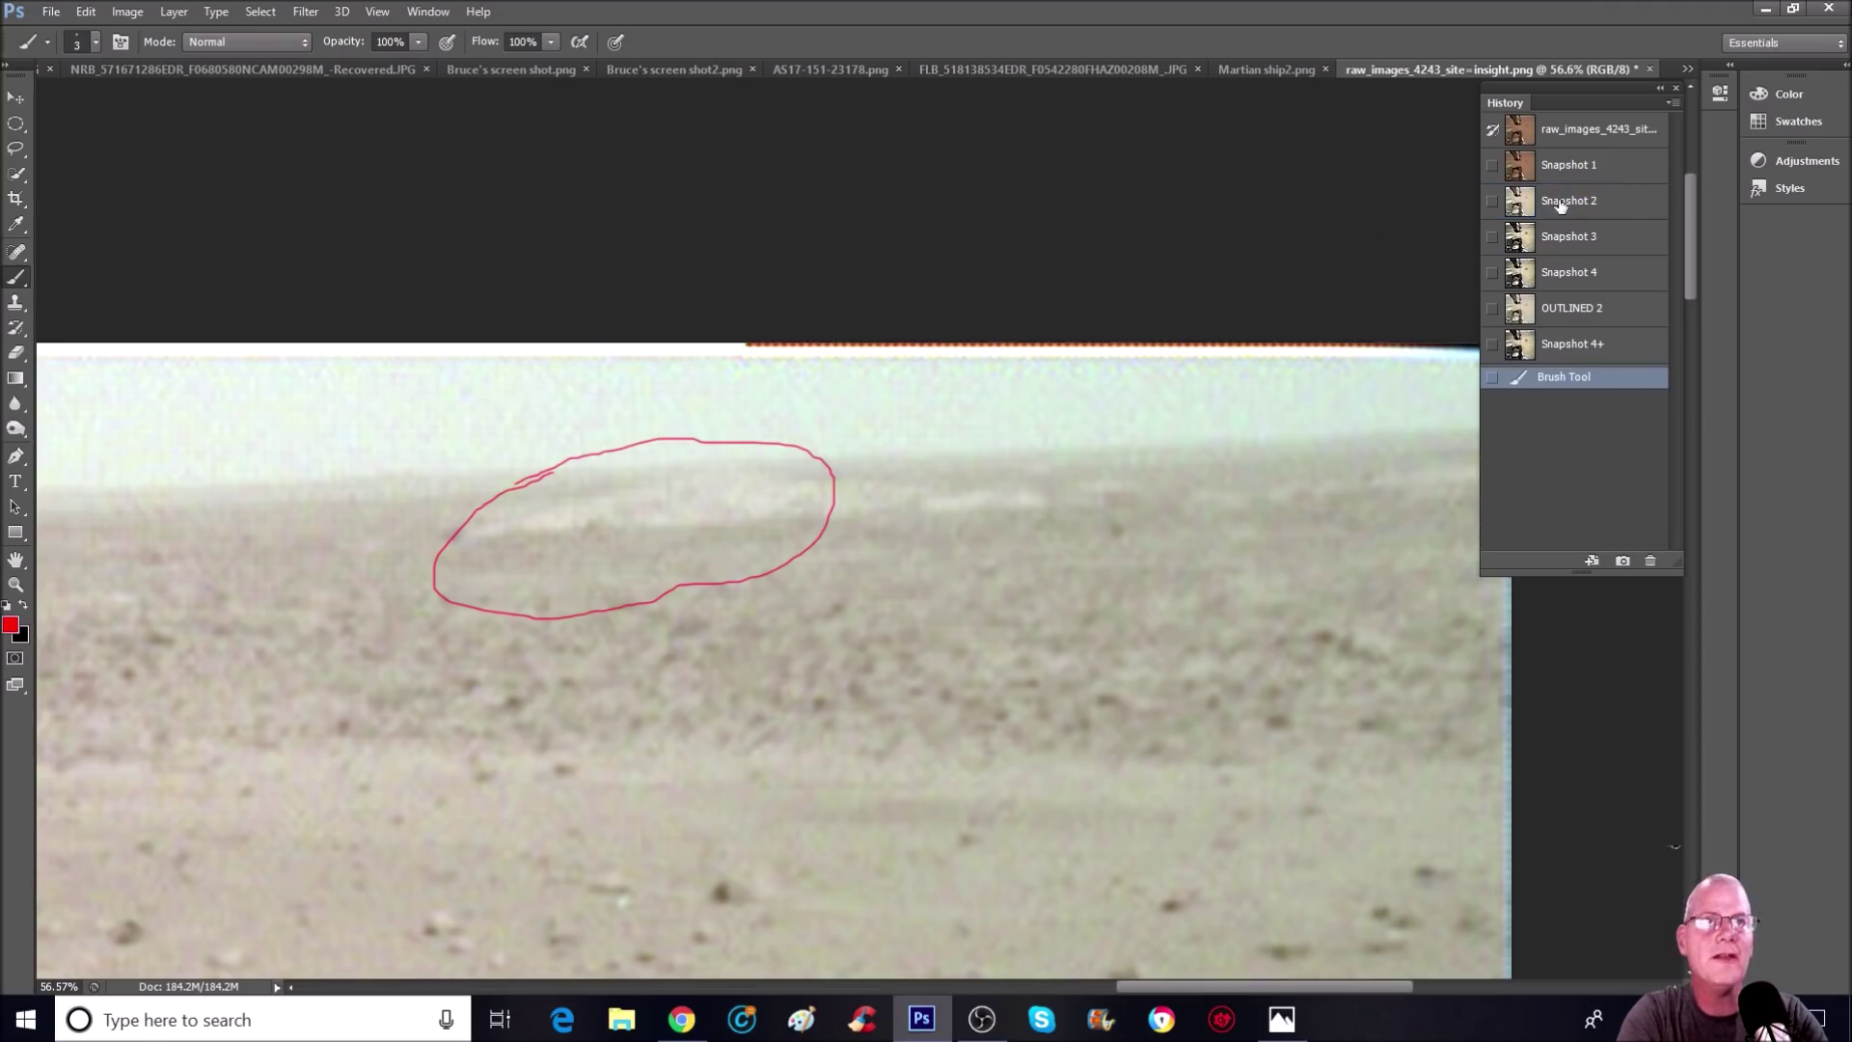
Step: Restore Snapshot 1, brush a red line along the base of the horizon formation, and discard the line
left_click(1602, 165)
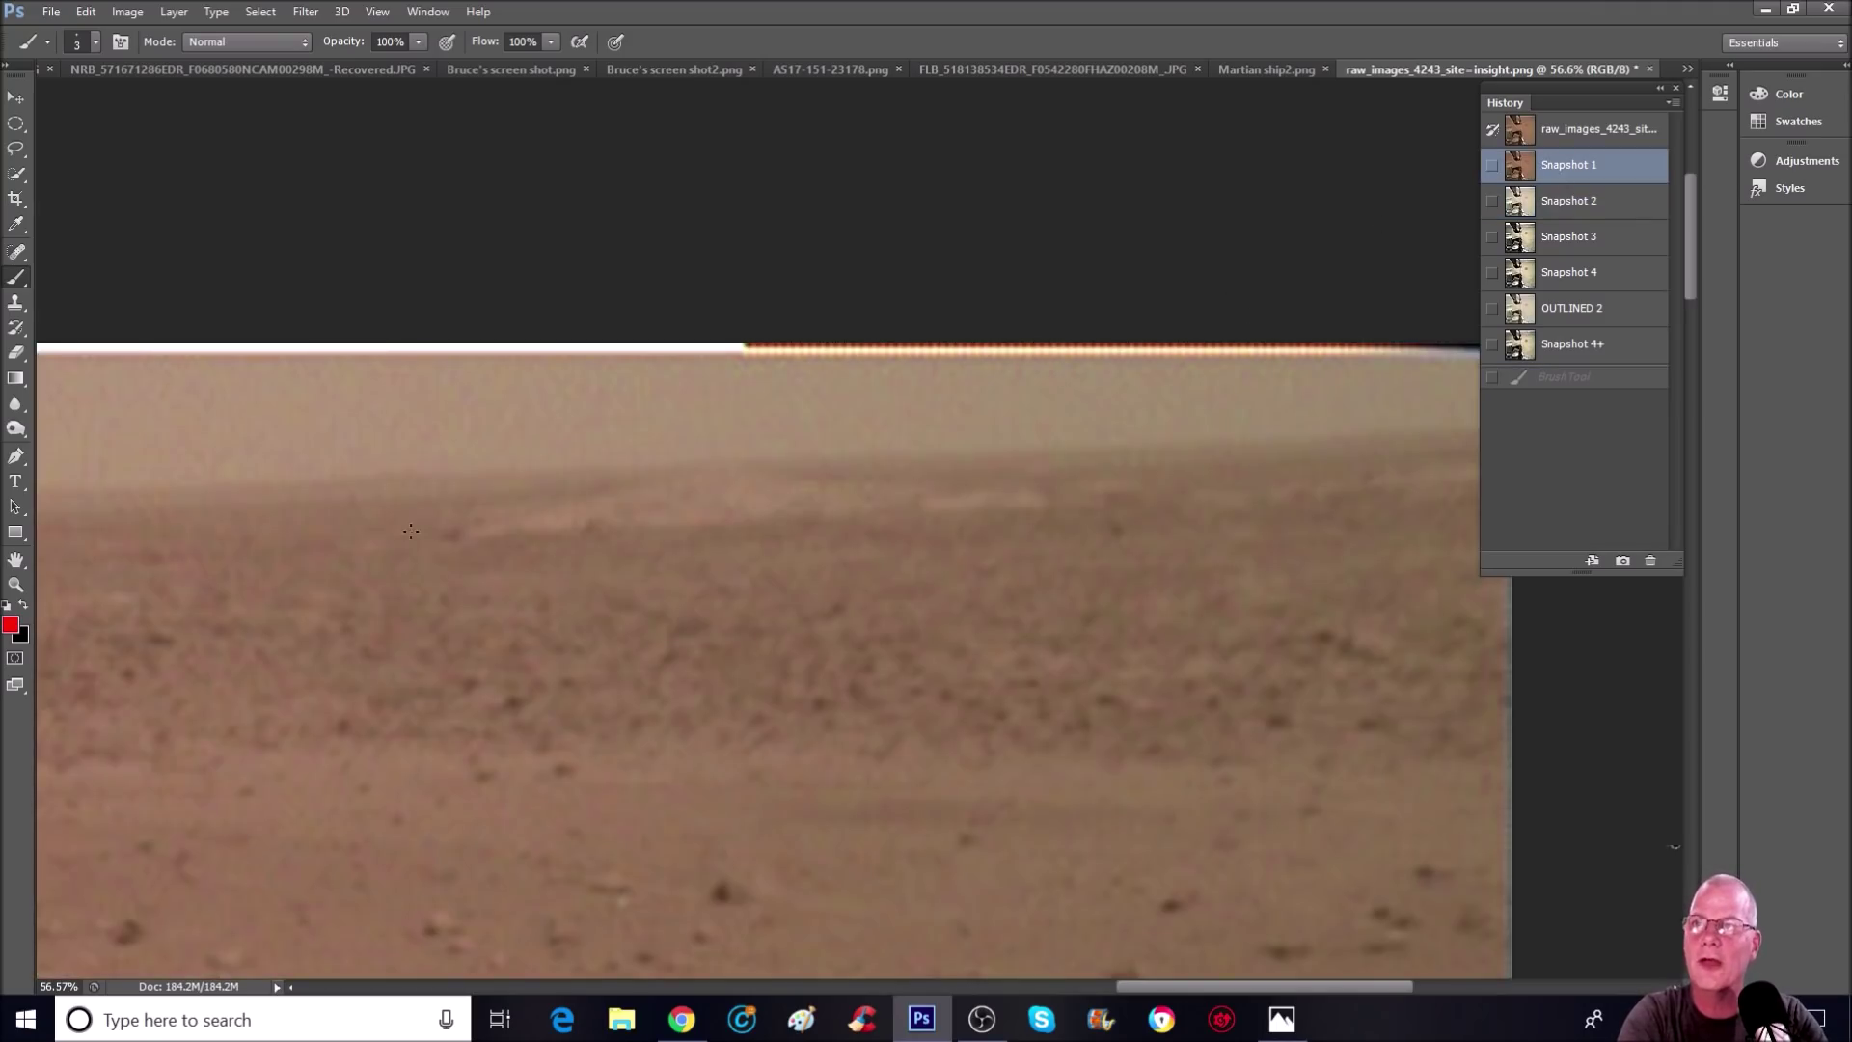
mouse_move(405, 548)
left_mouse_down()
mouse_move(860, 515)
mouse_move(1409, 534)
left_mouse_up()
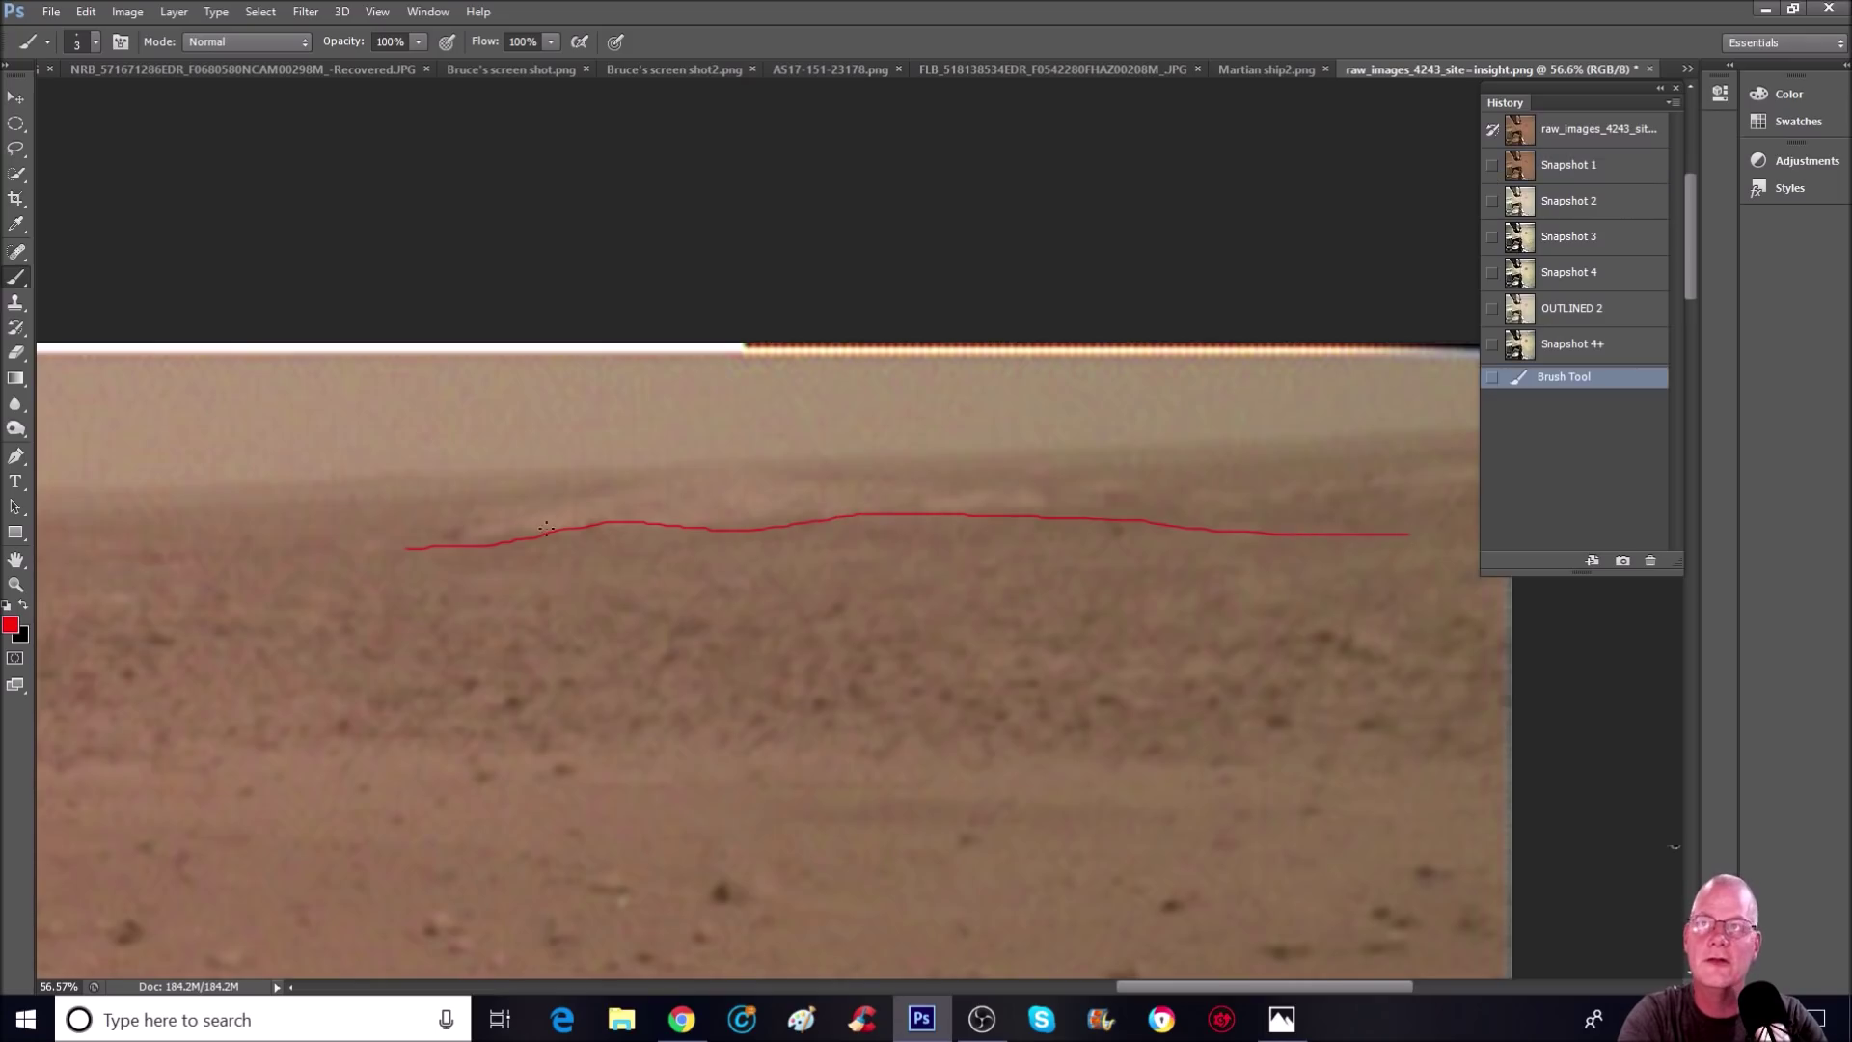
left_click(1616, 171)
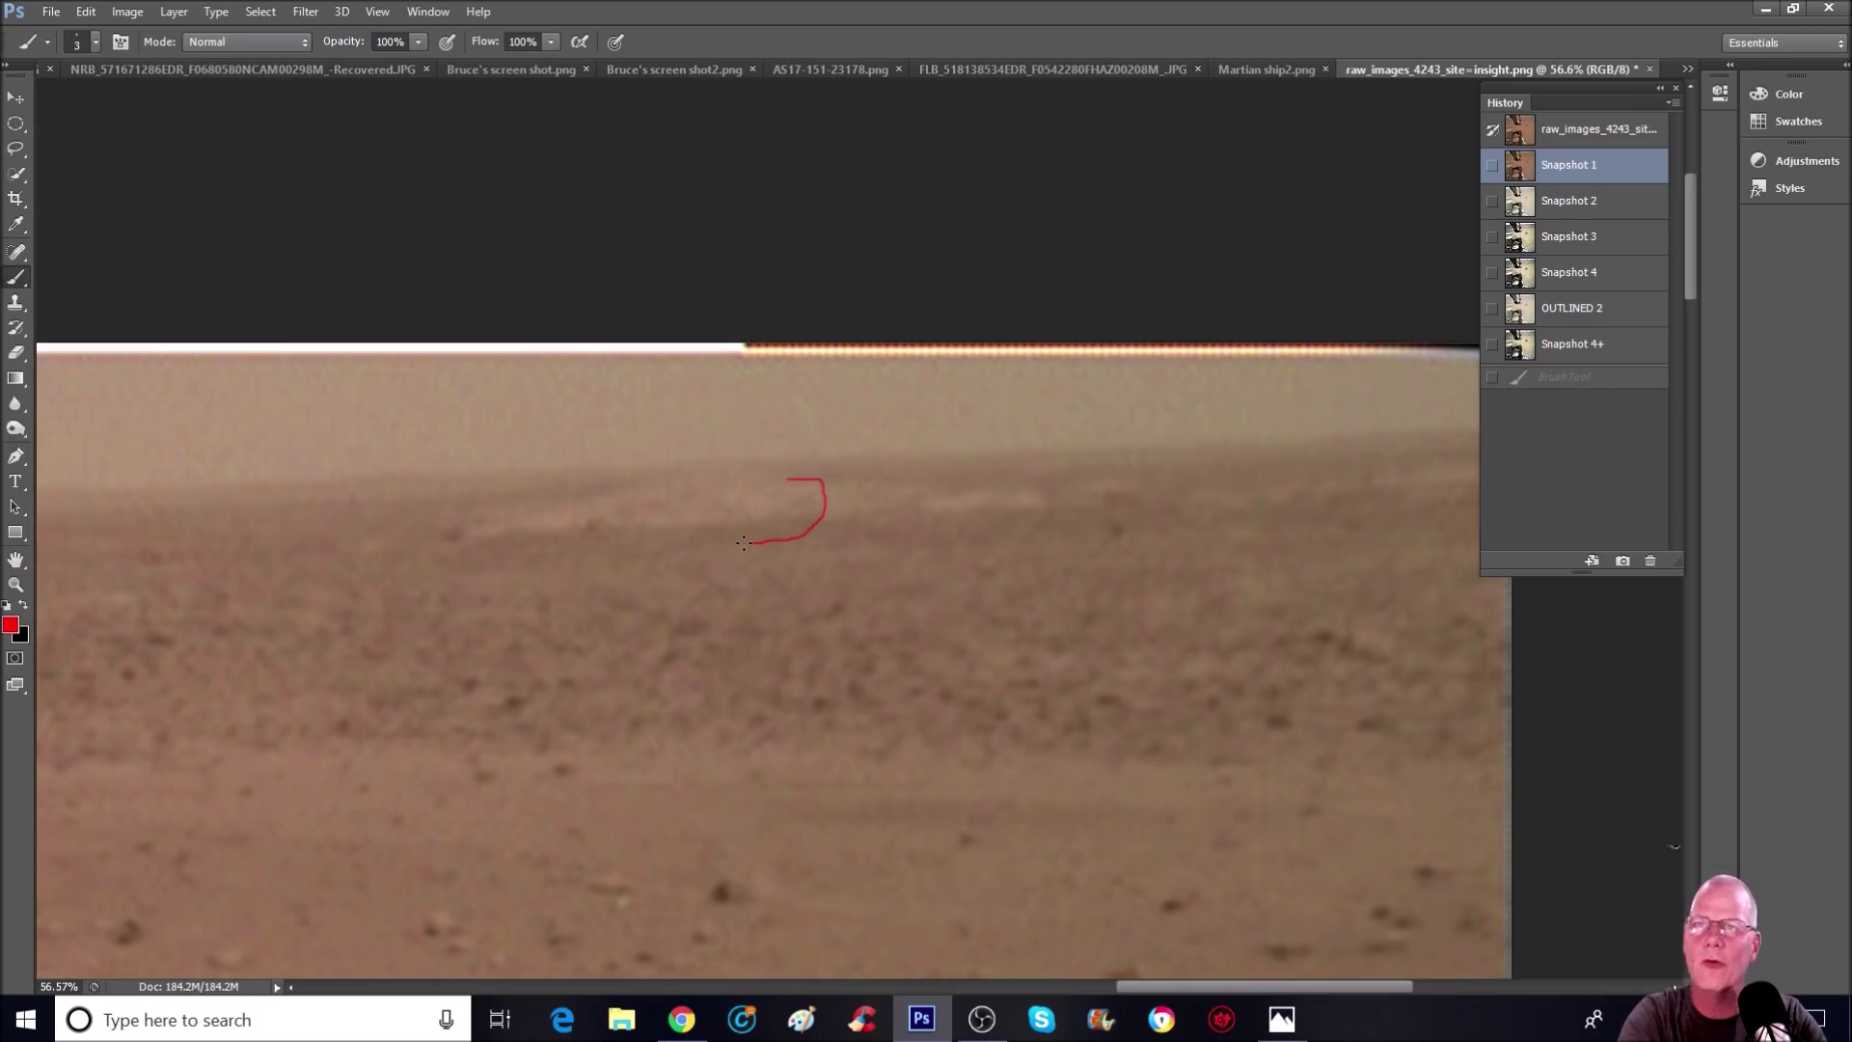
Step: Trace the formation's outer outline in red on Snapshot 1 and add a curved stroke inside its right end
left_click_drag(652, 560, 639, 576)
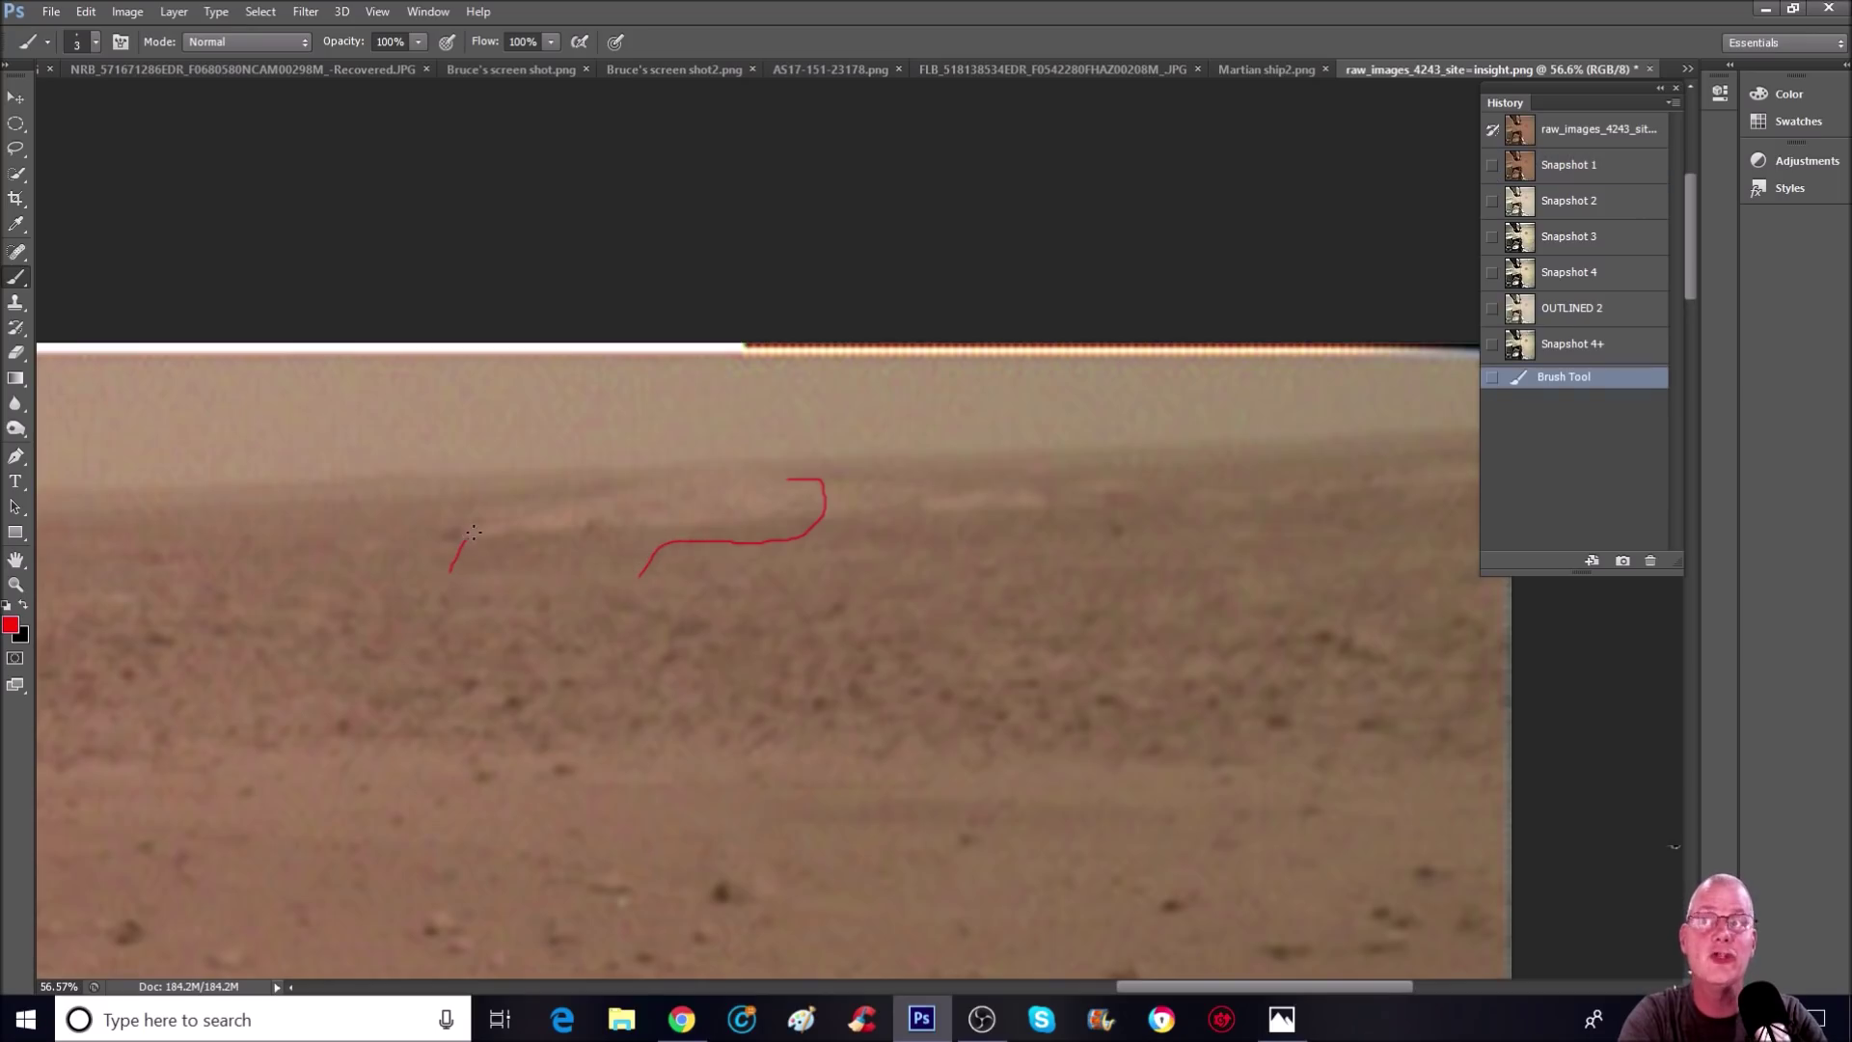
left_click_drag(498, 522, 585, 490)
left_click_drag(726, 470, 782, 479)
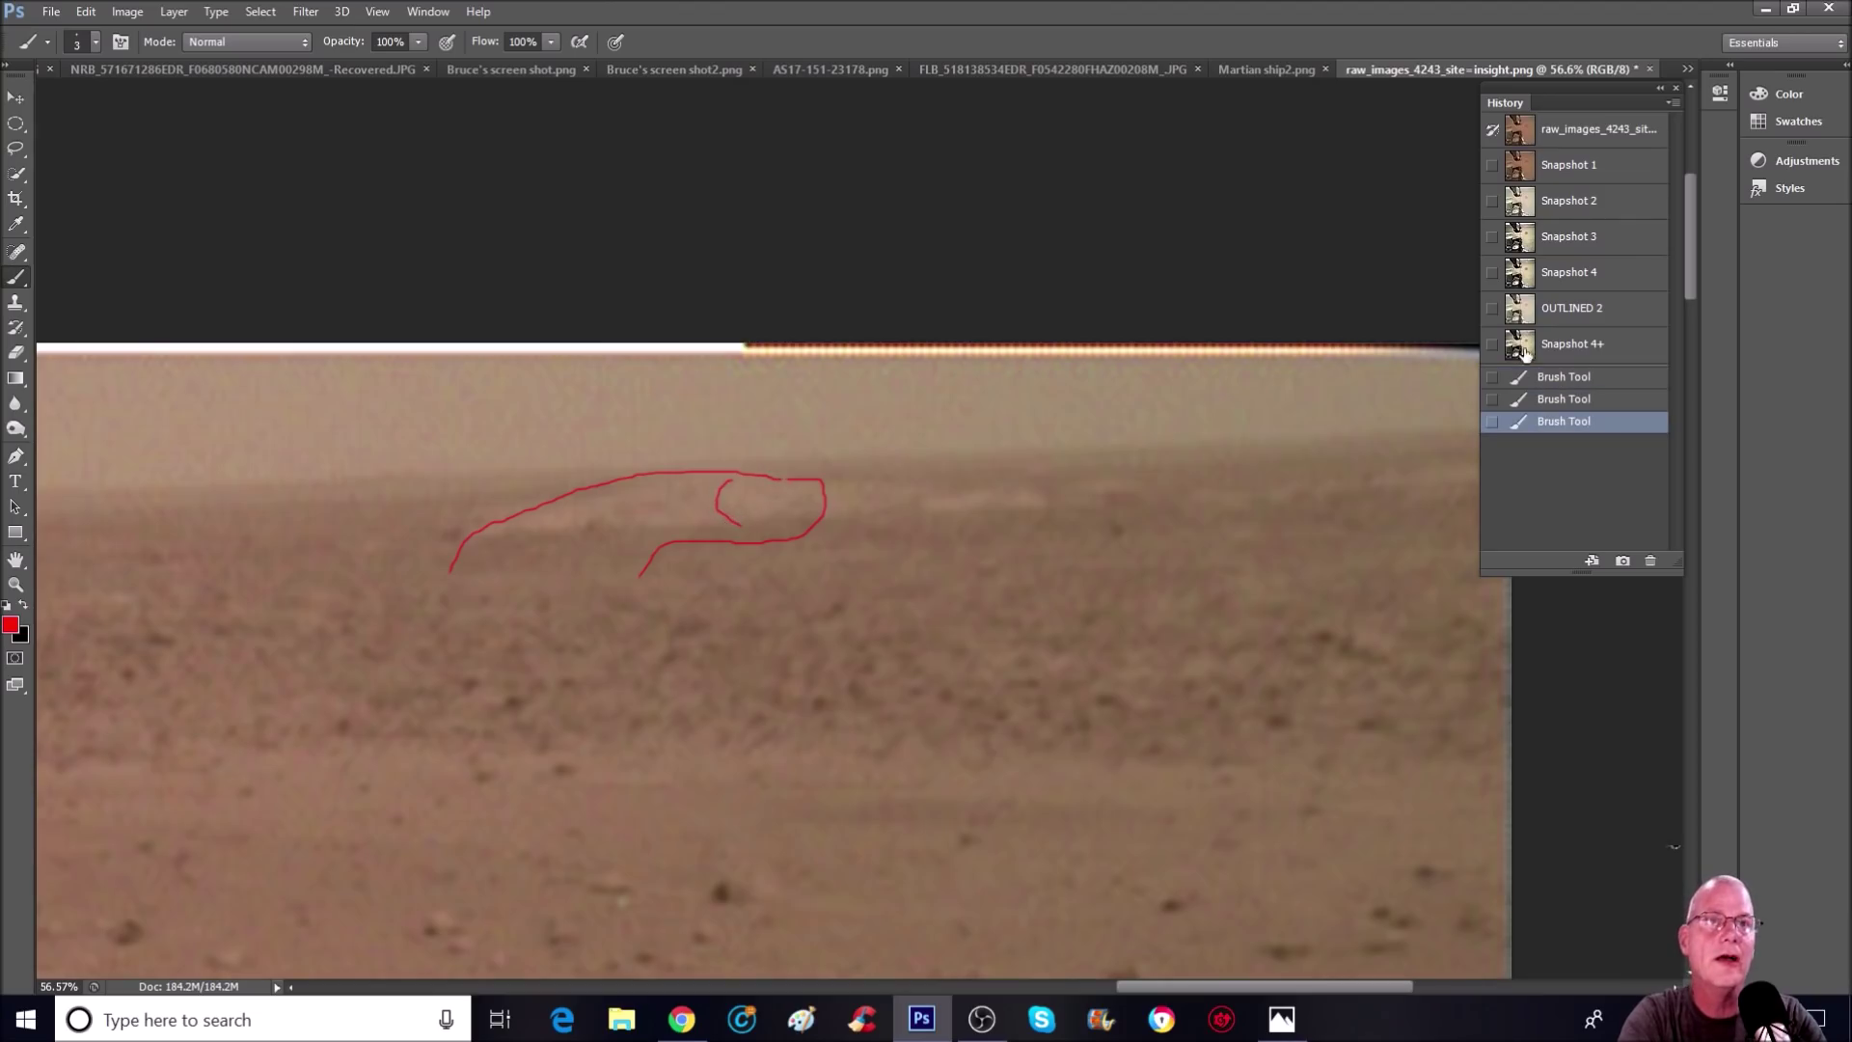
Step: Undo the last inner curve and redraw the detail lines inside the right end of the outline
key("ctrl+z")
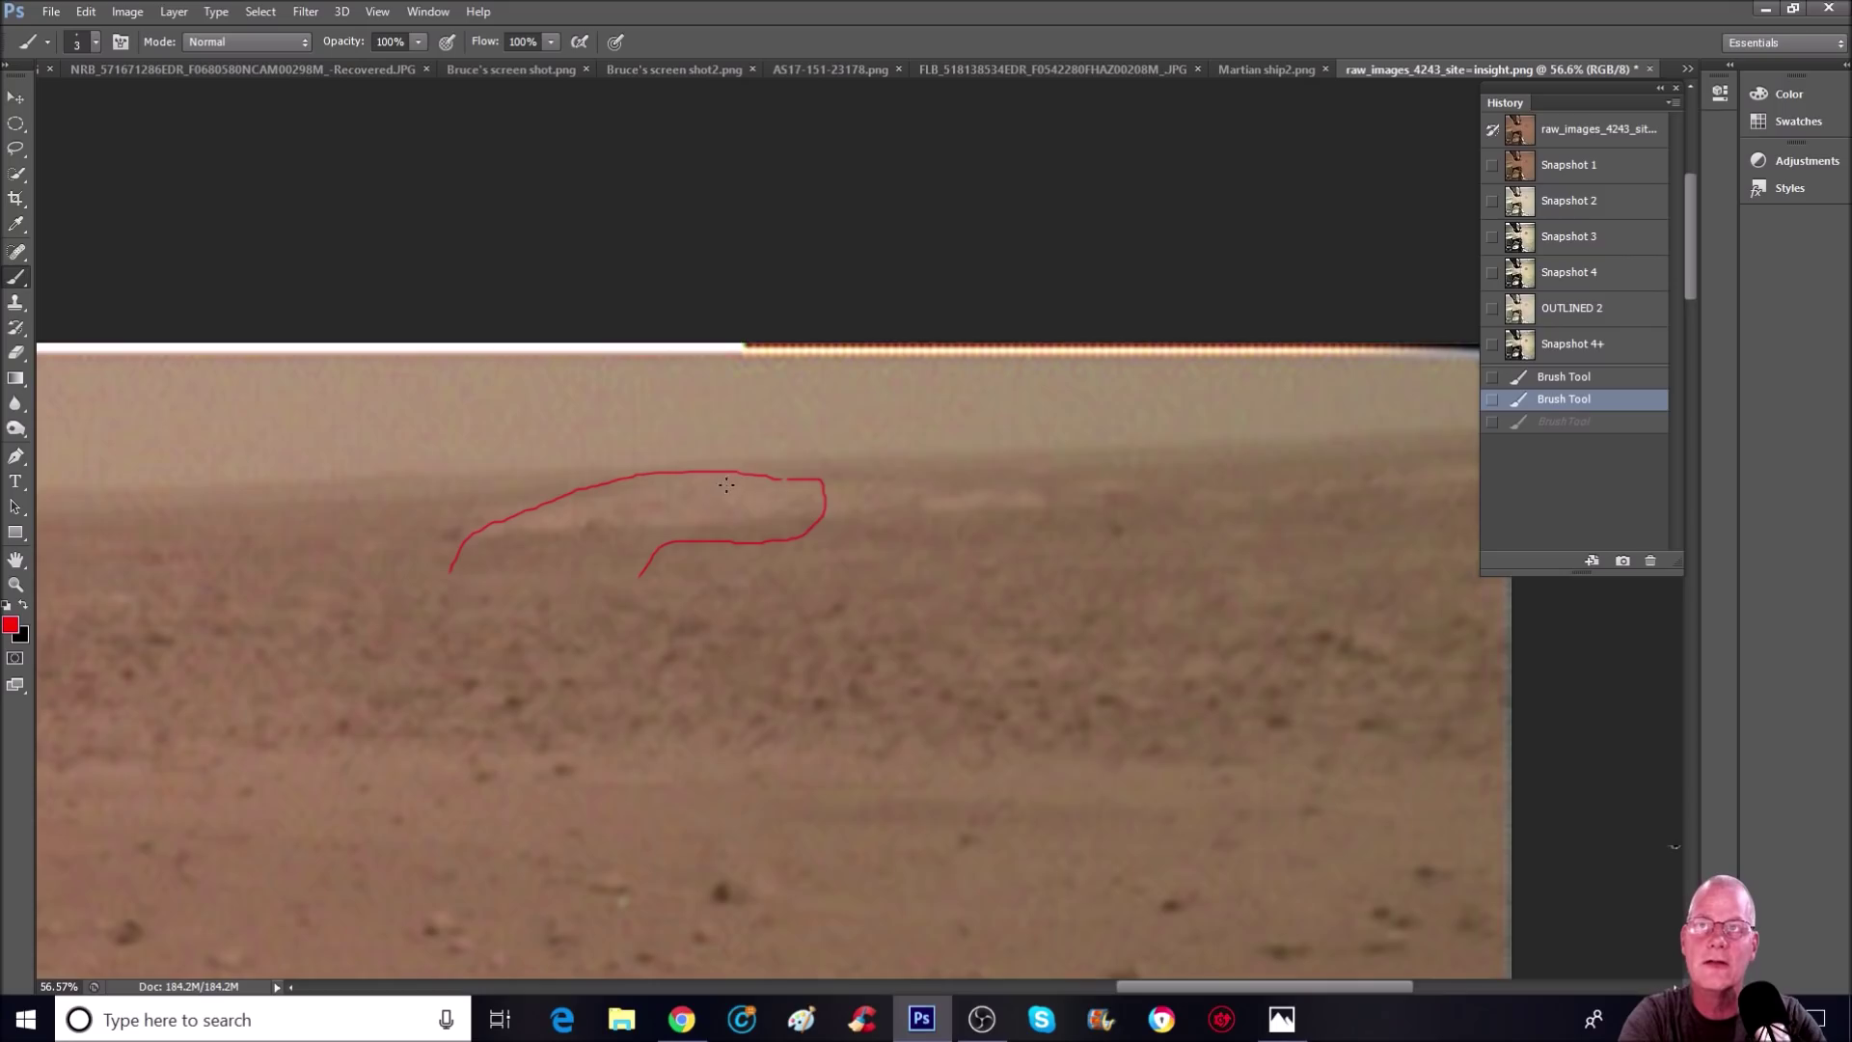
left_click_drag(738, 521, 758, 514)
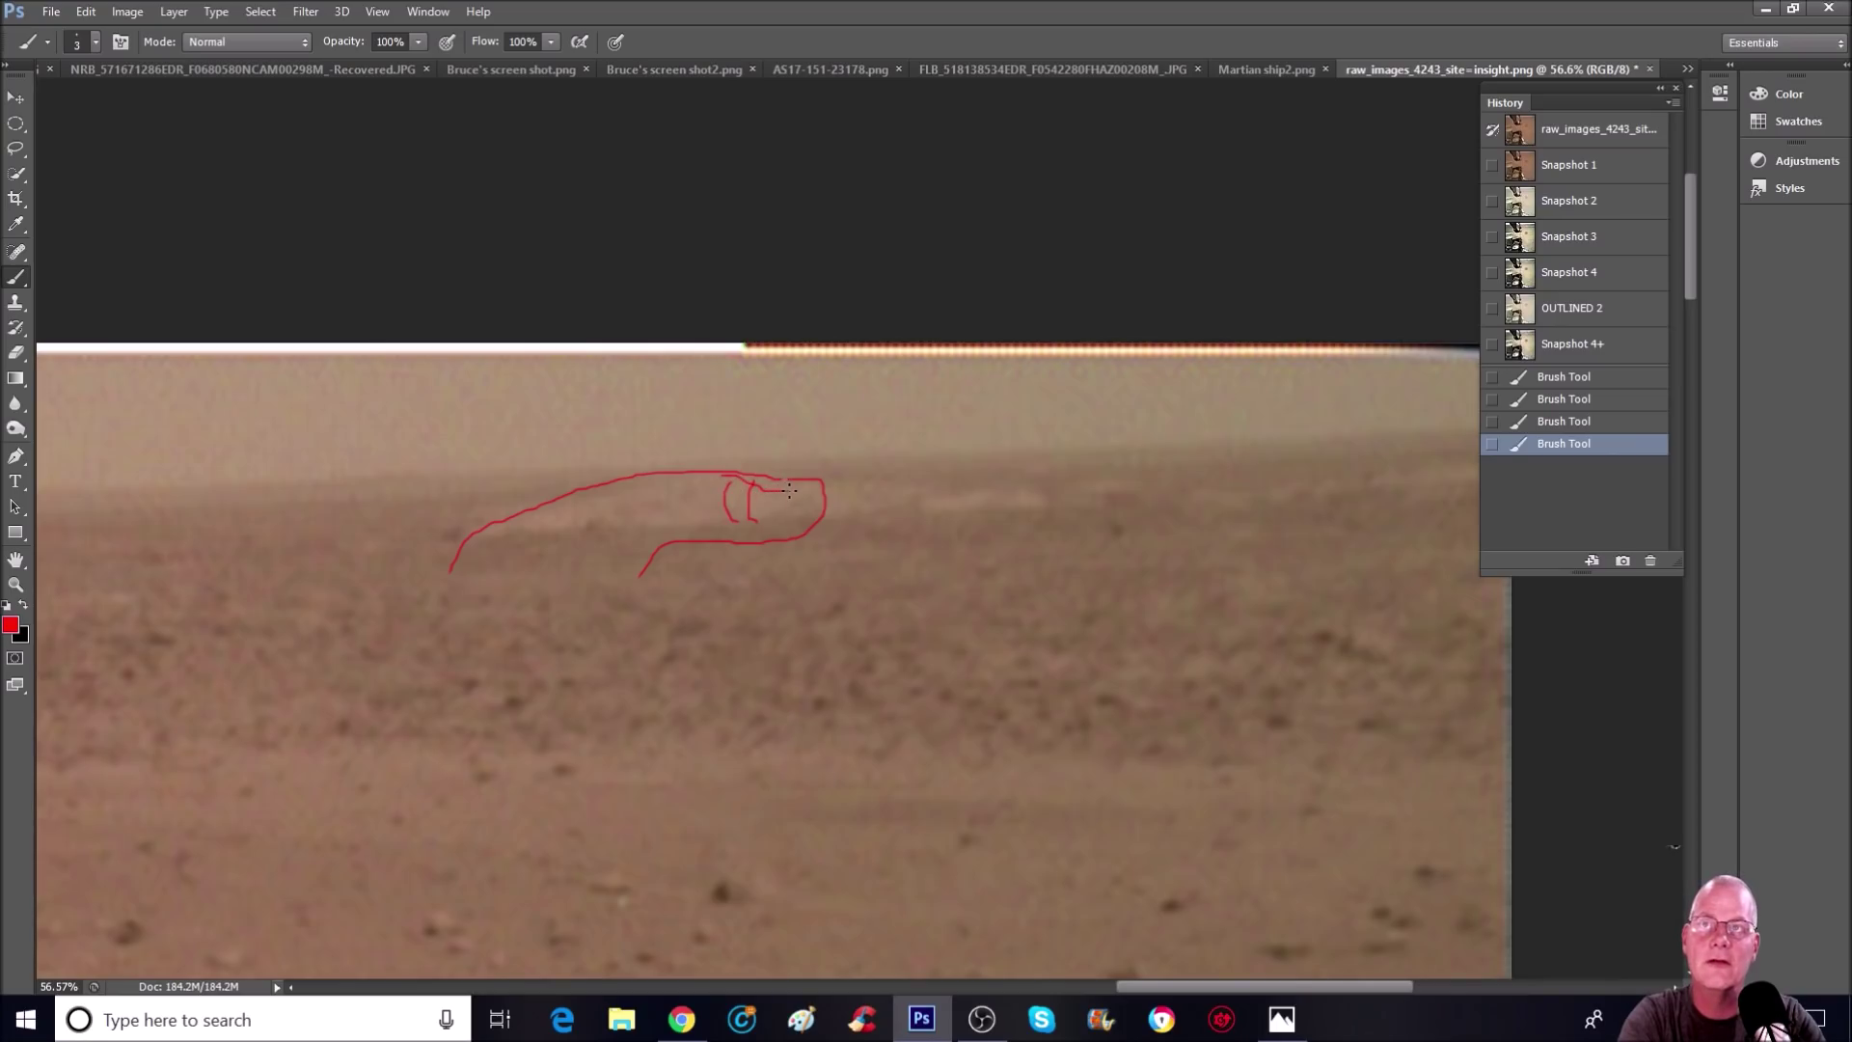
left_click_drag(811, 490, 789, 476)
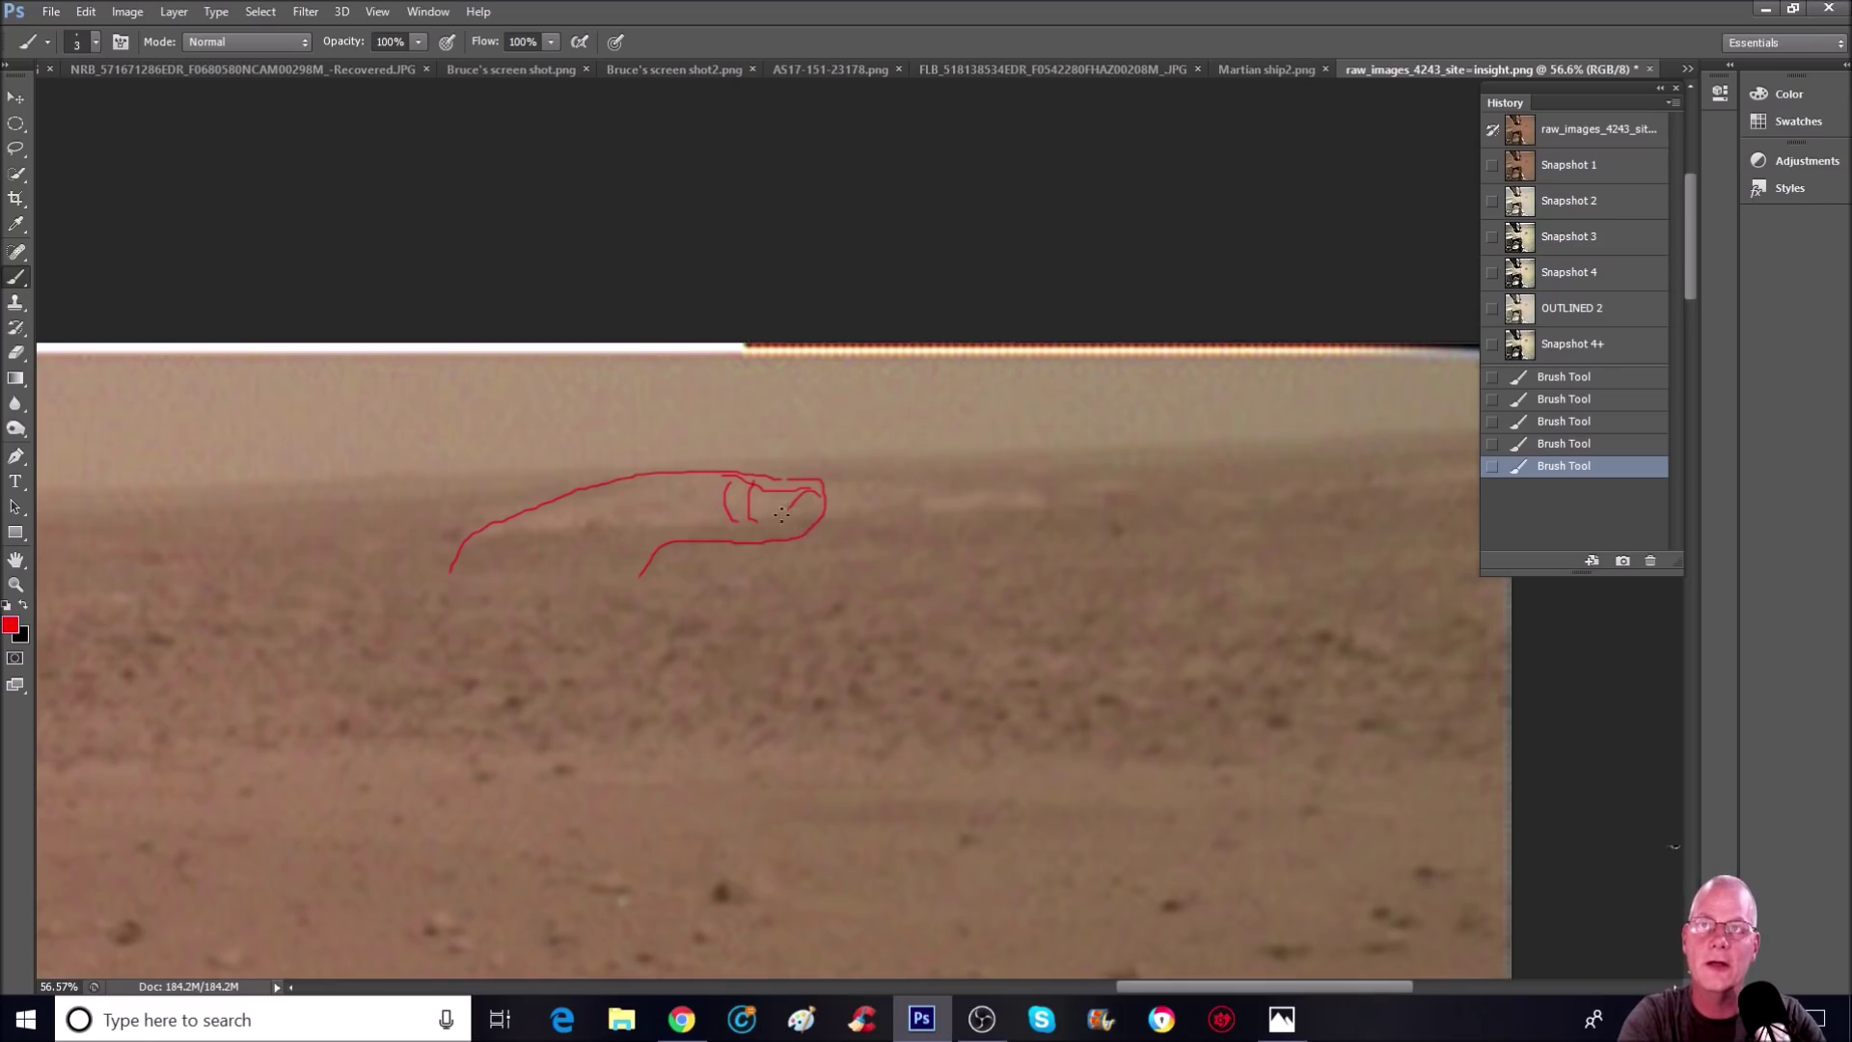
mouse_move(769, 525)
left_mouse_down()
mouse_move(751, 518)
mouse_move(749, 556)
mouse_move(808, 508)
left_mouse_up()
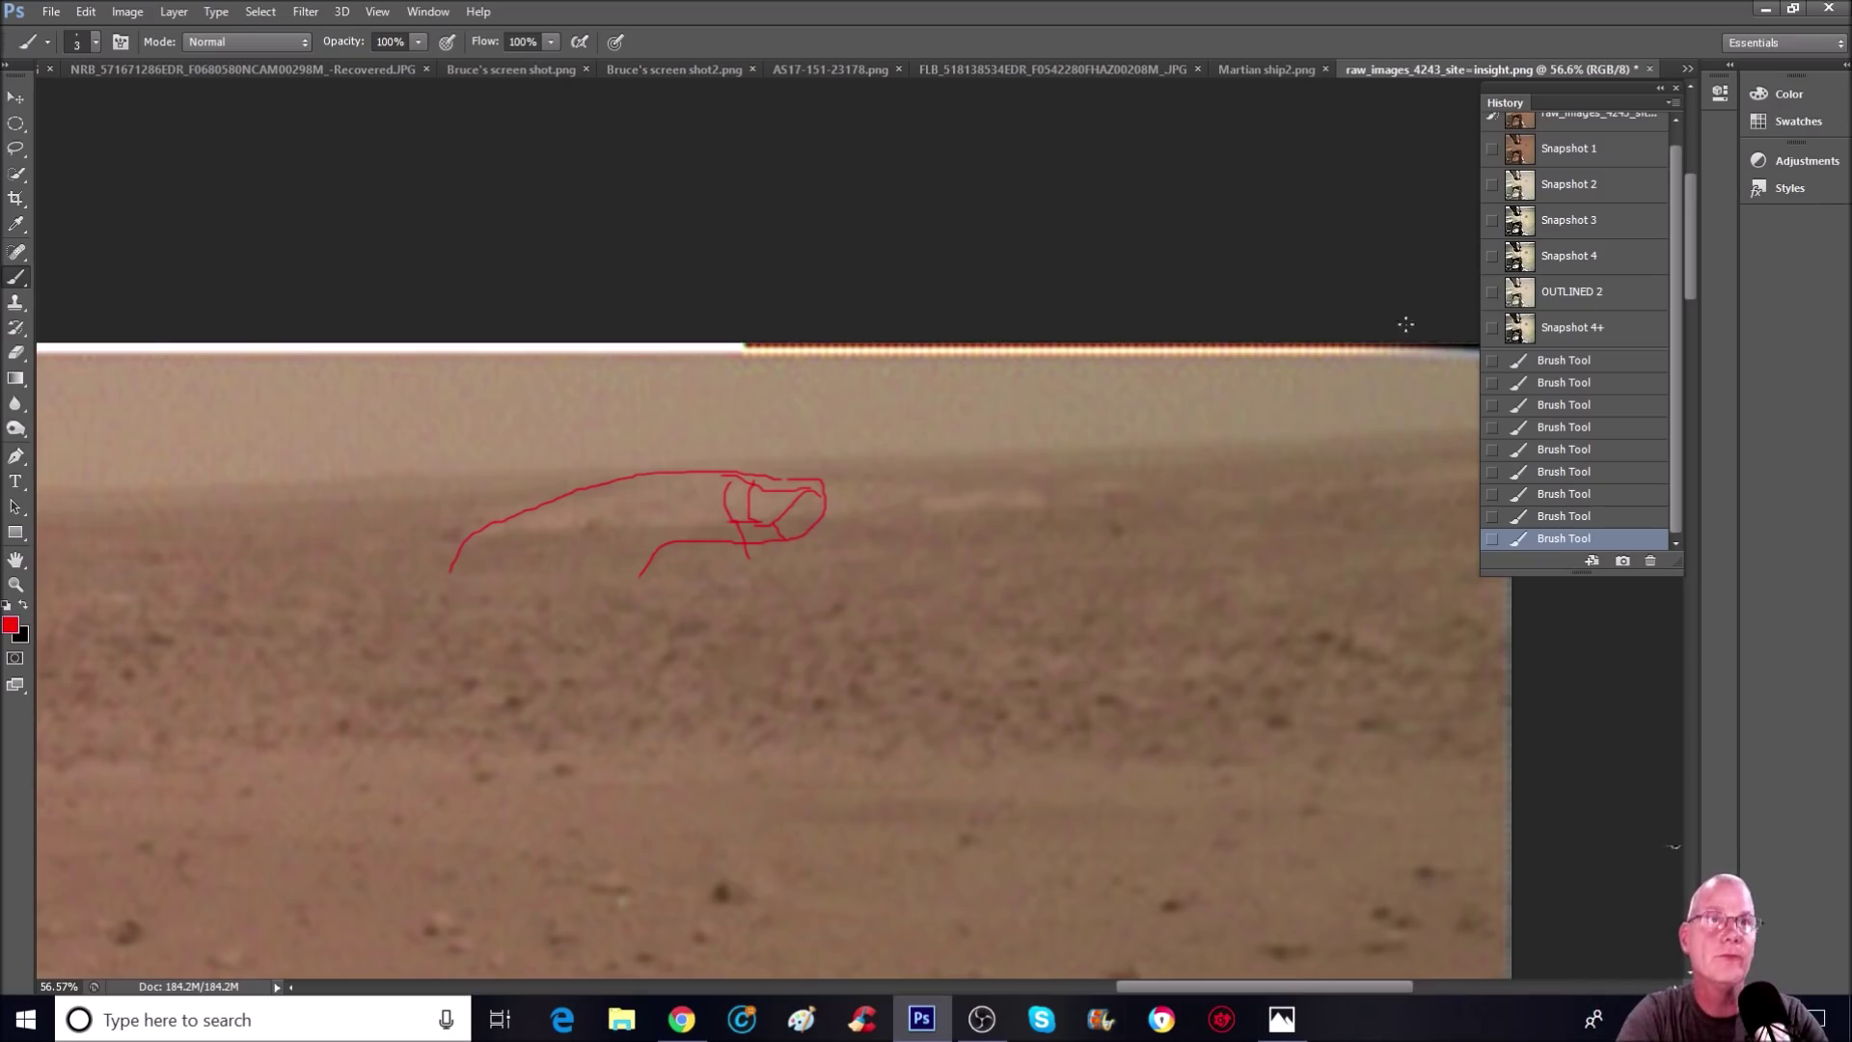
Step: Discard the red markings by restoring Snapshot 1, then display the Snapshot 2 version of the horizon area
left_click(1631, 159)
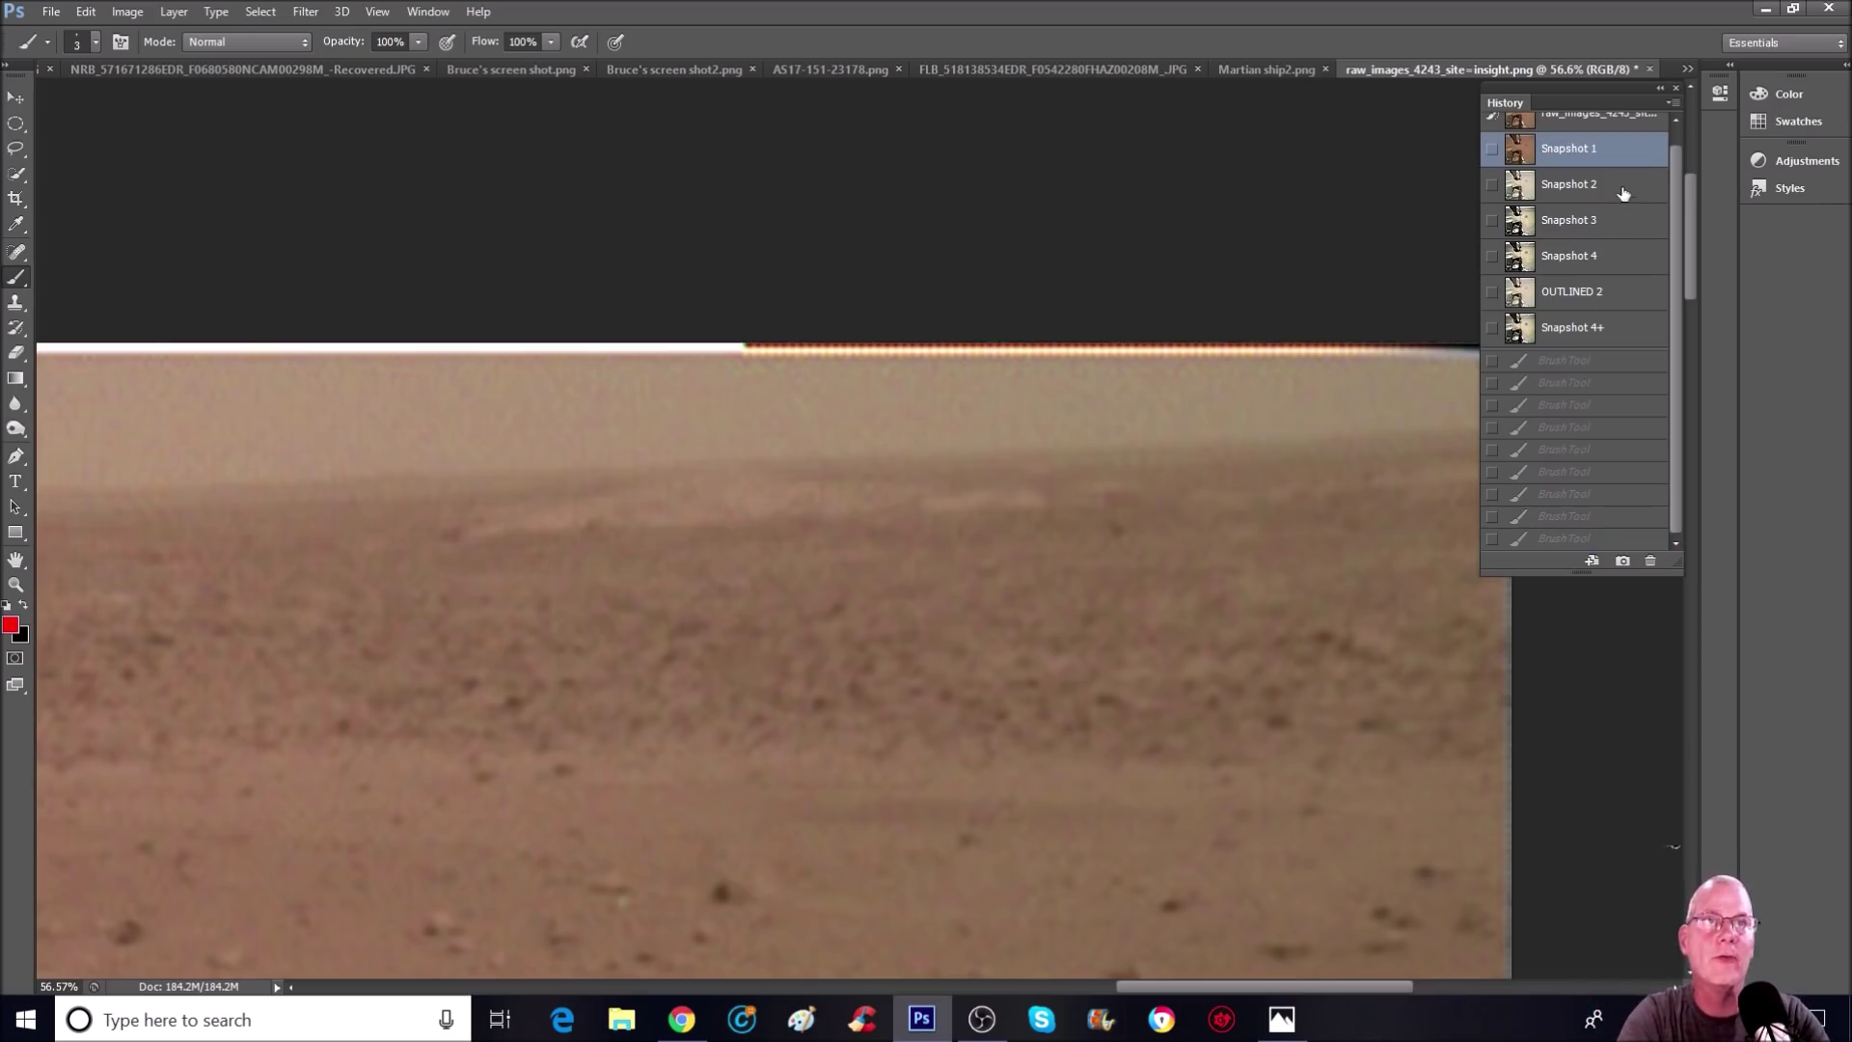
key("ctrl+minus")
key("ctrl+minus")
left_click(1588, 188)
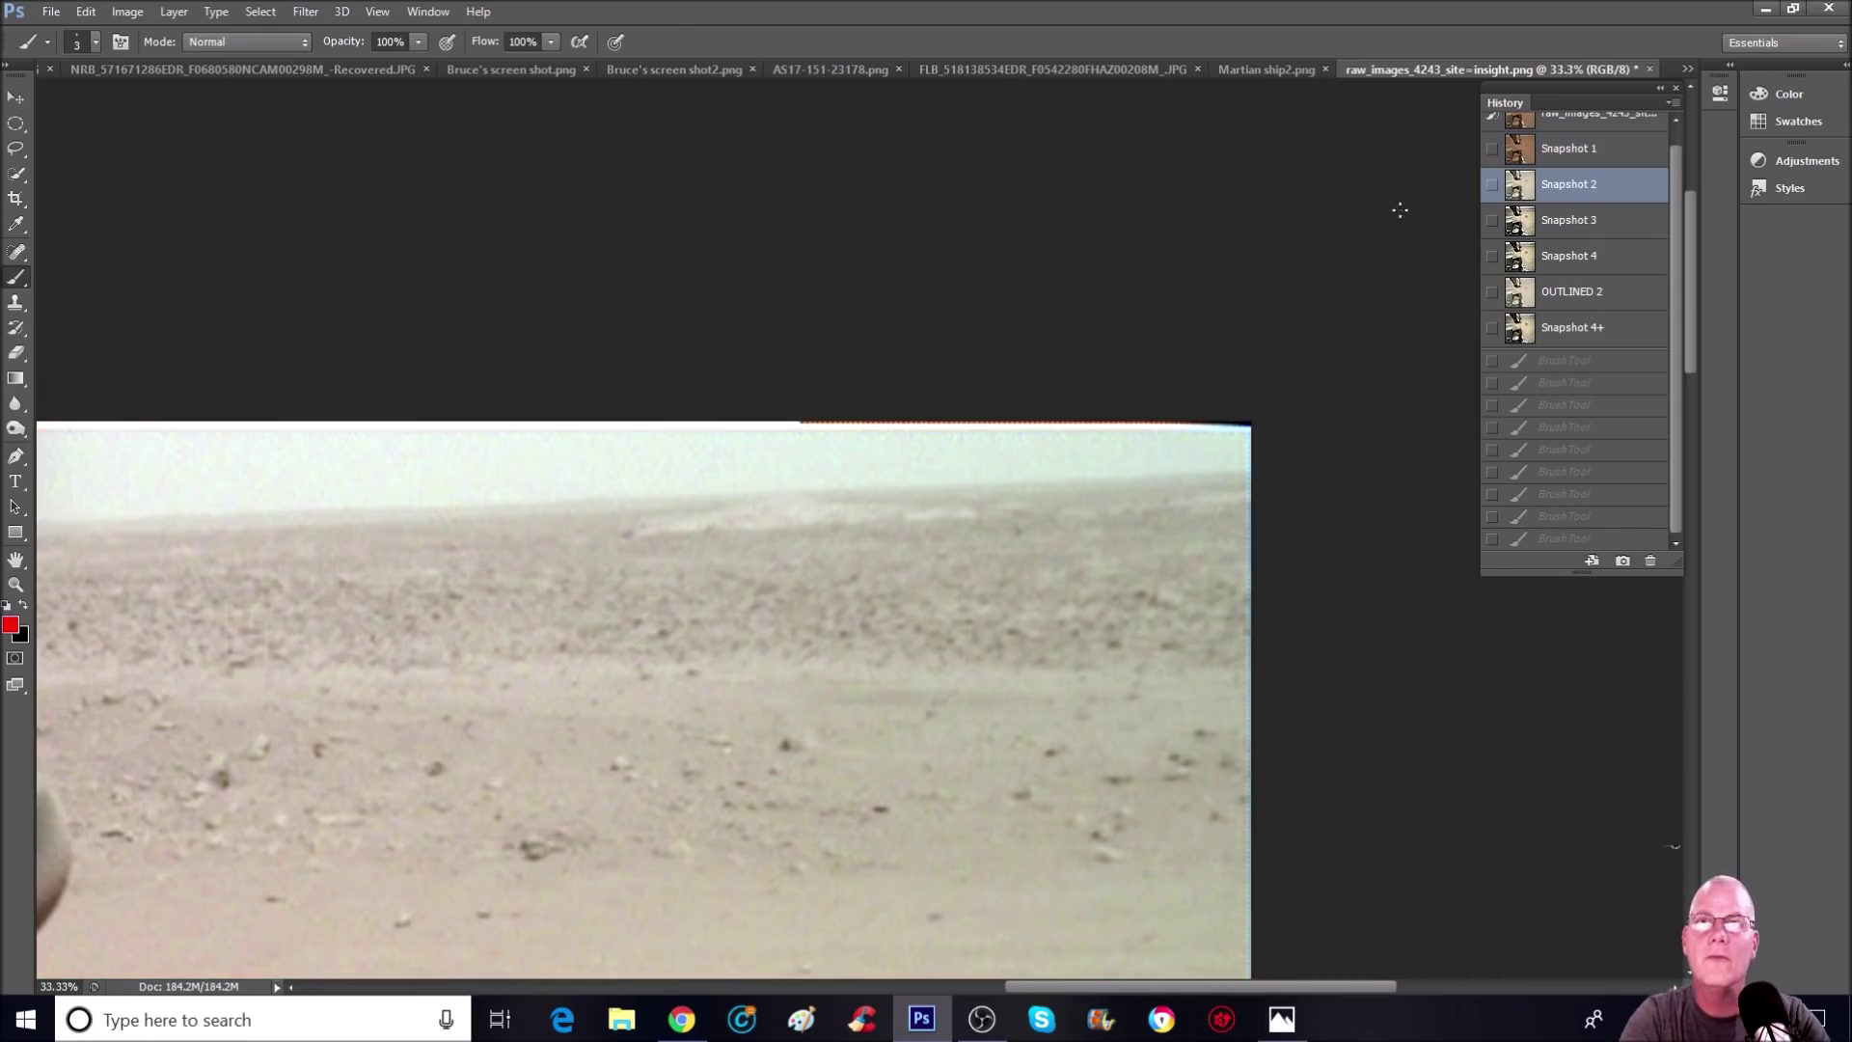
key("ctrl+plus")
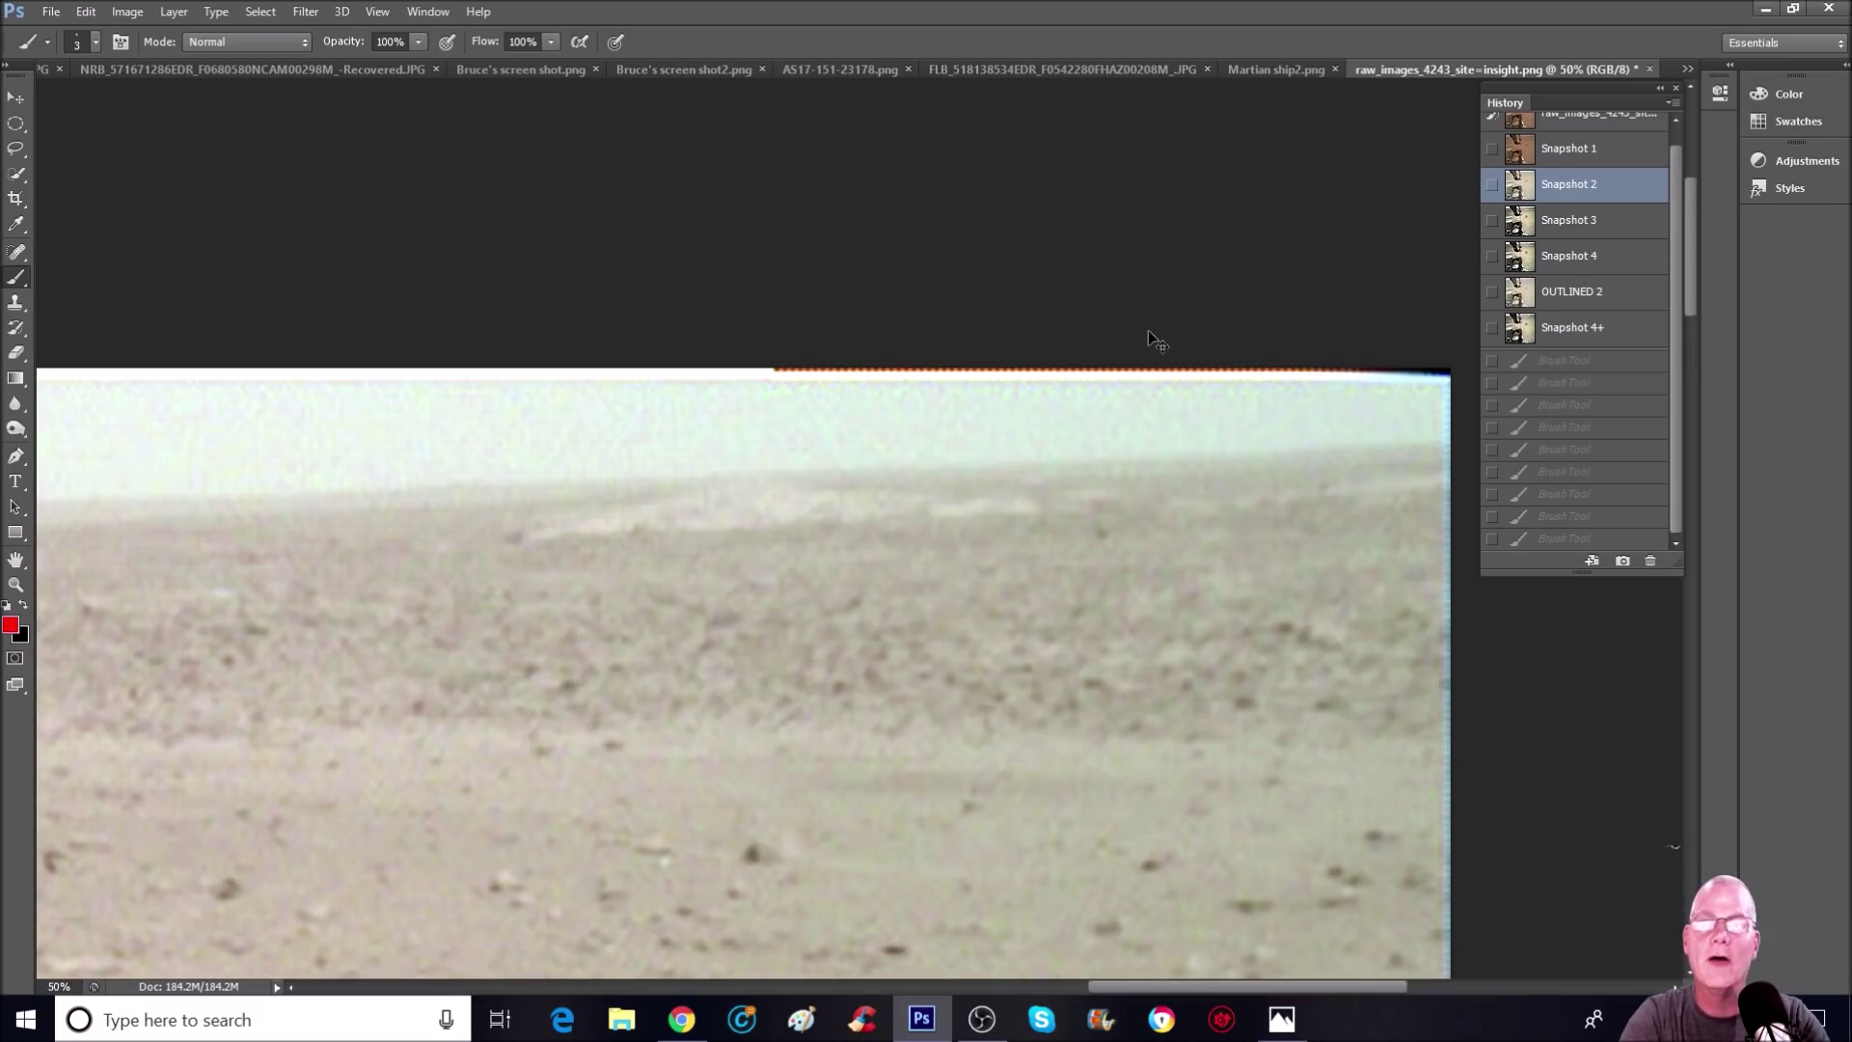
key("ctrl+minus")
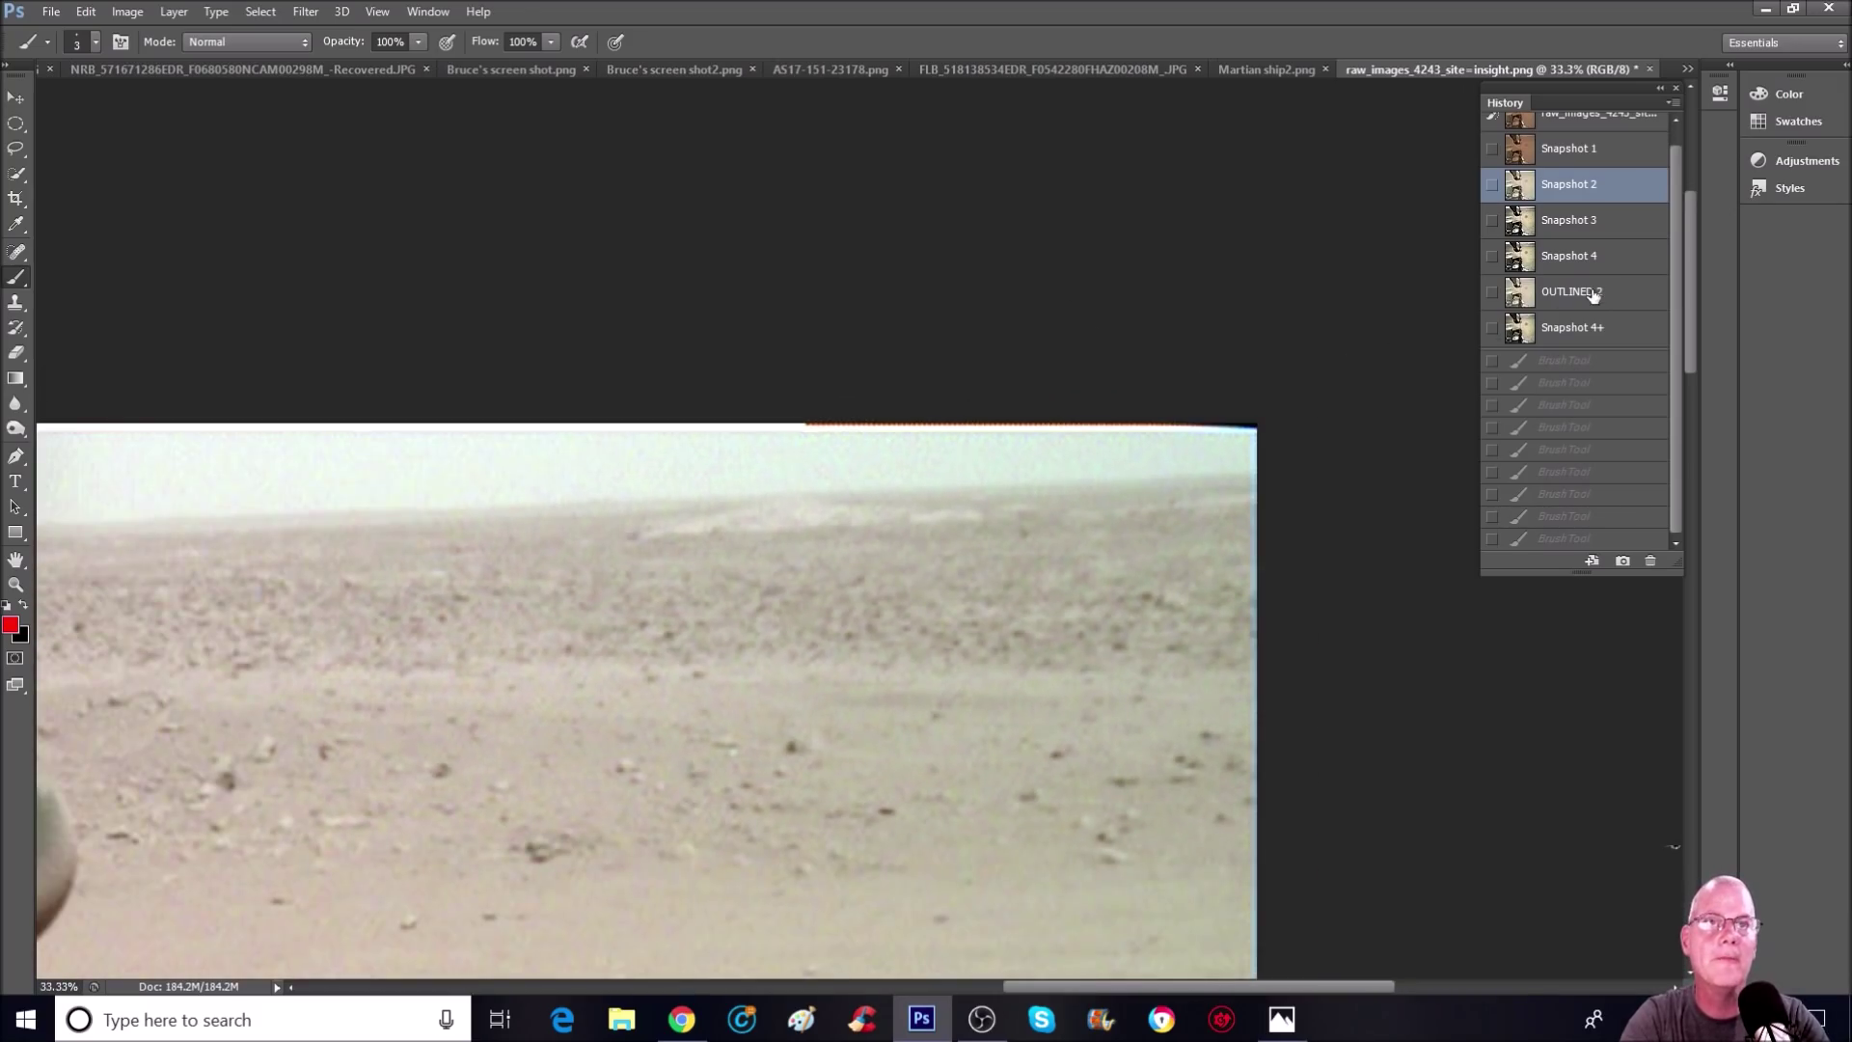
Step: Compare the OUTLINED 2 version of the horizon formation with Snapshot 1 and Snapshot 2 at 66.67% zoom
left_click(1584, 295)
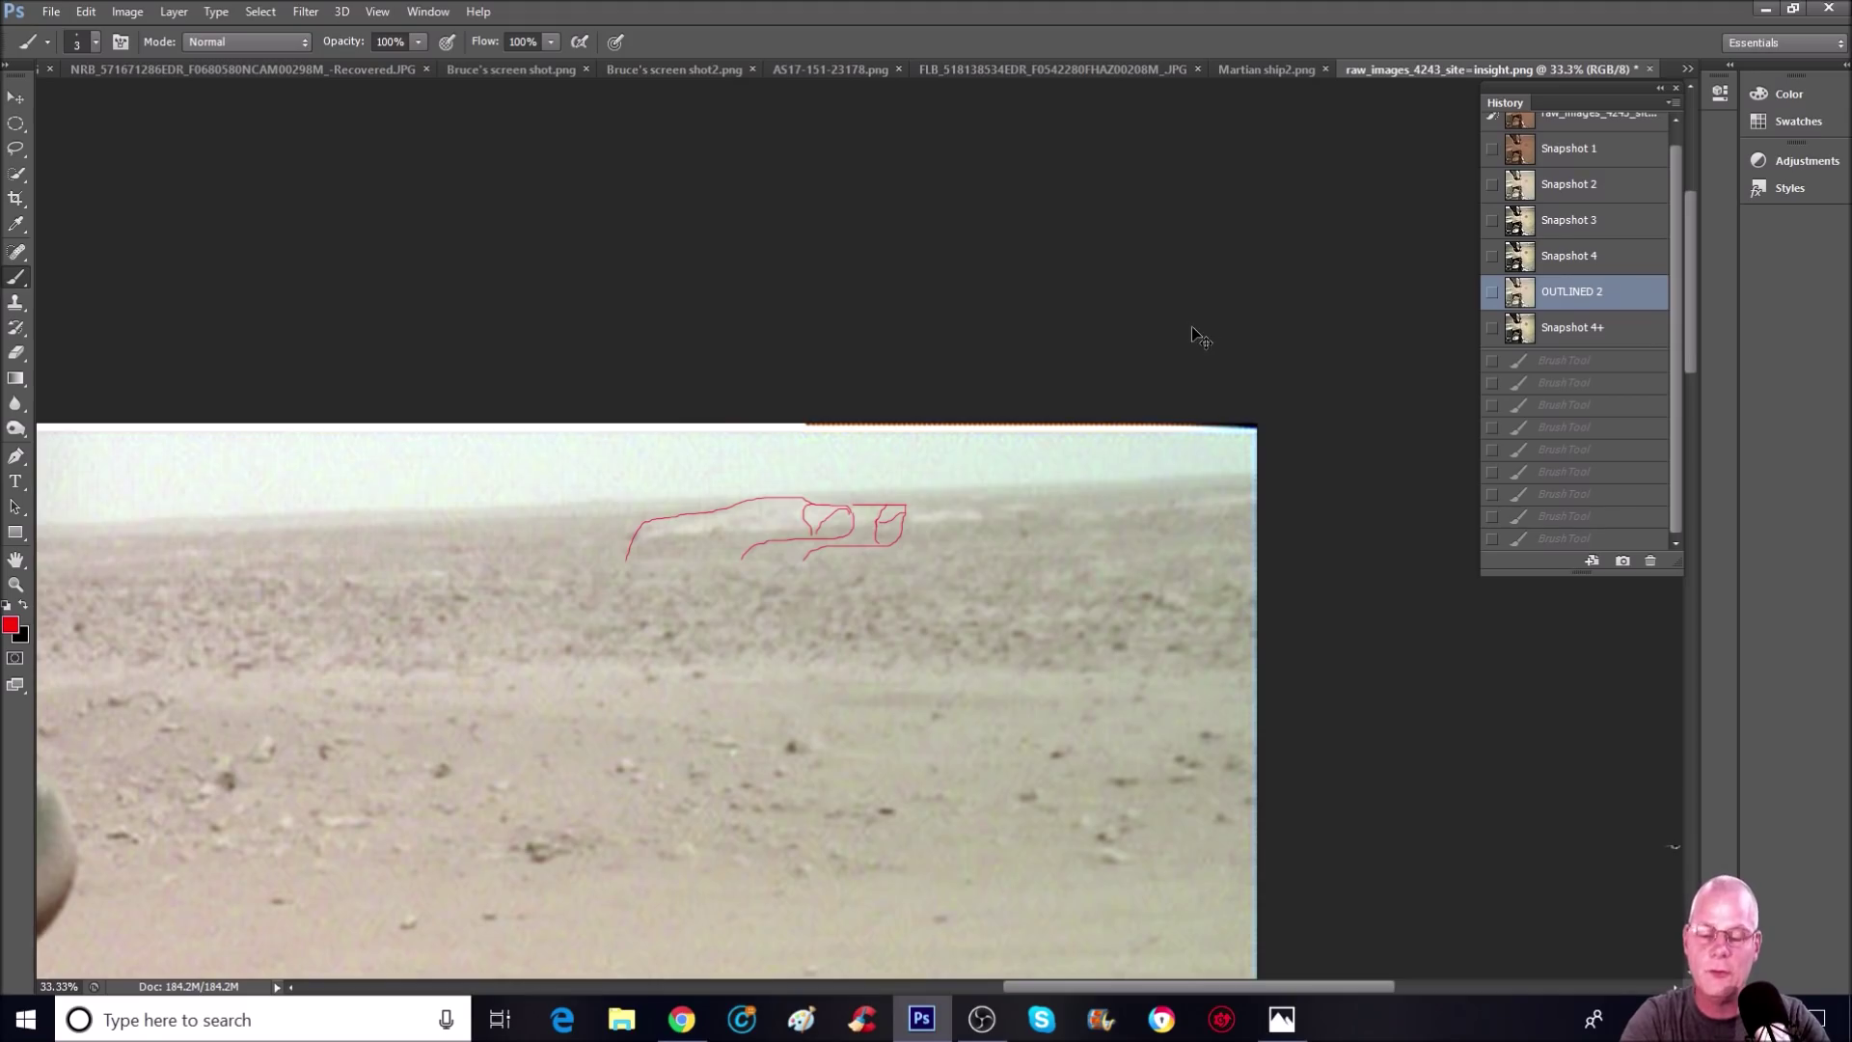
key("ctrl+plus")
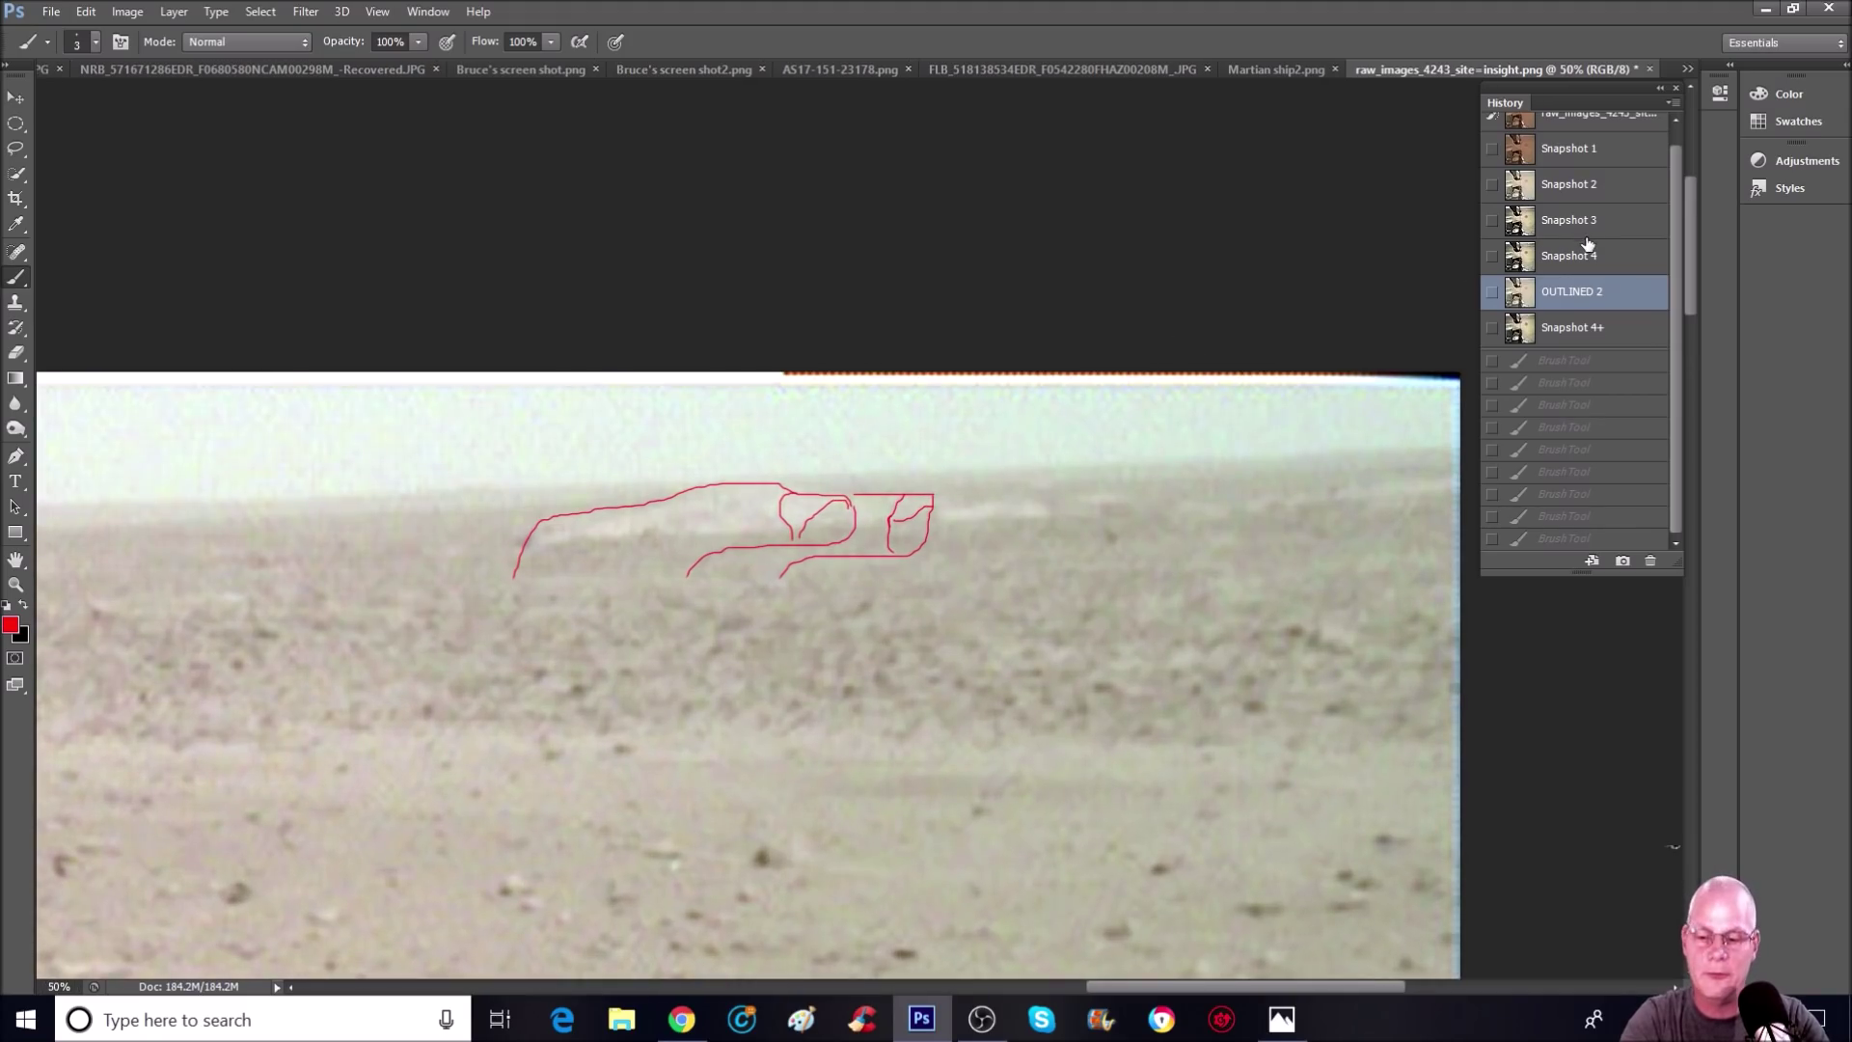
key("ctrl+plus")
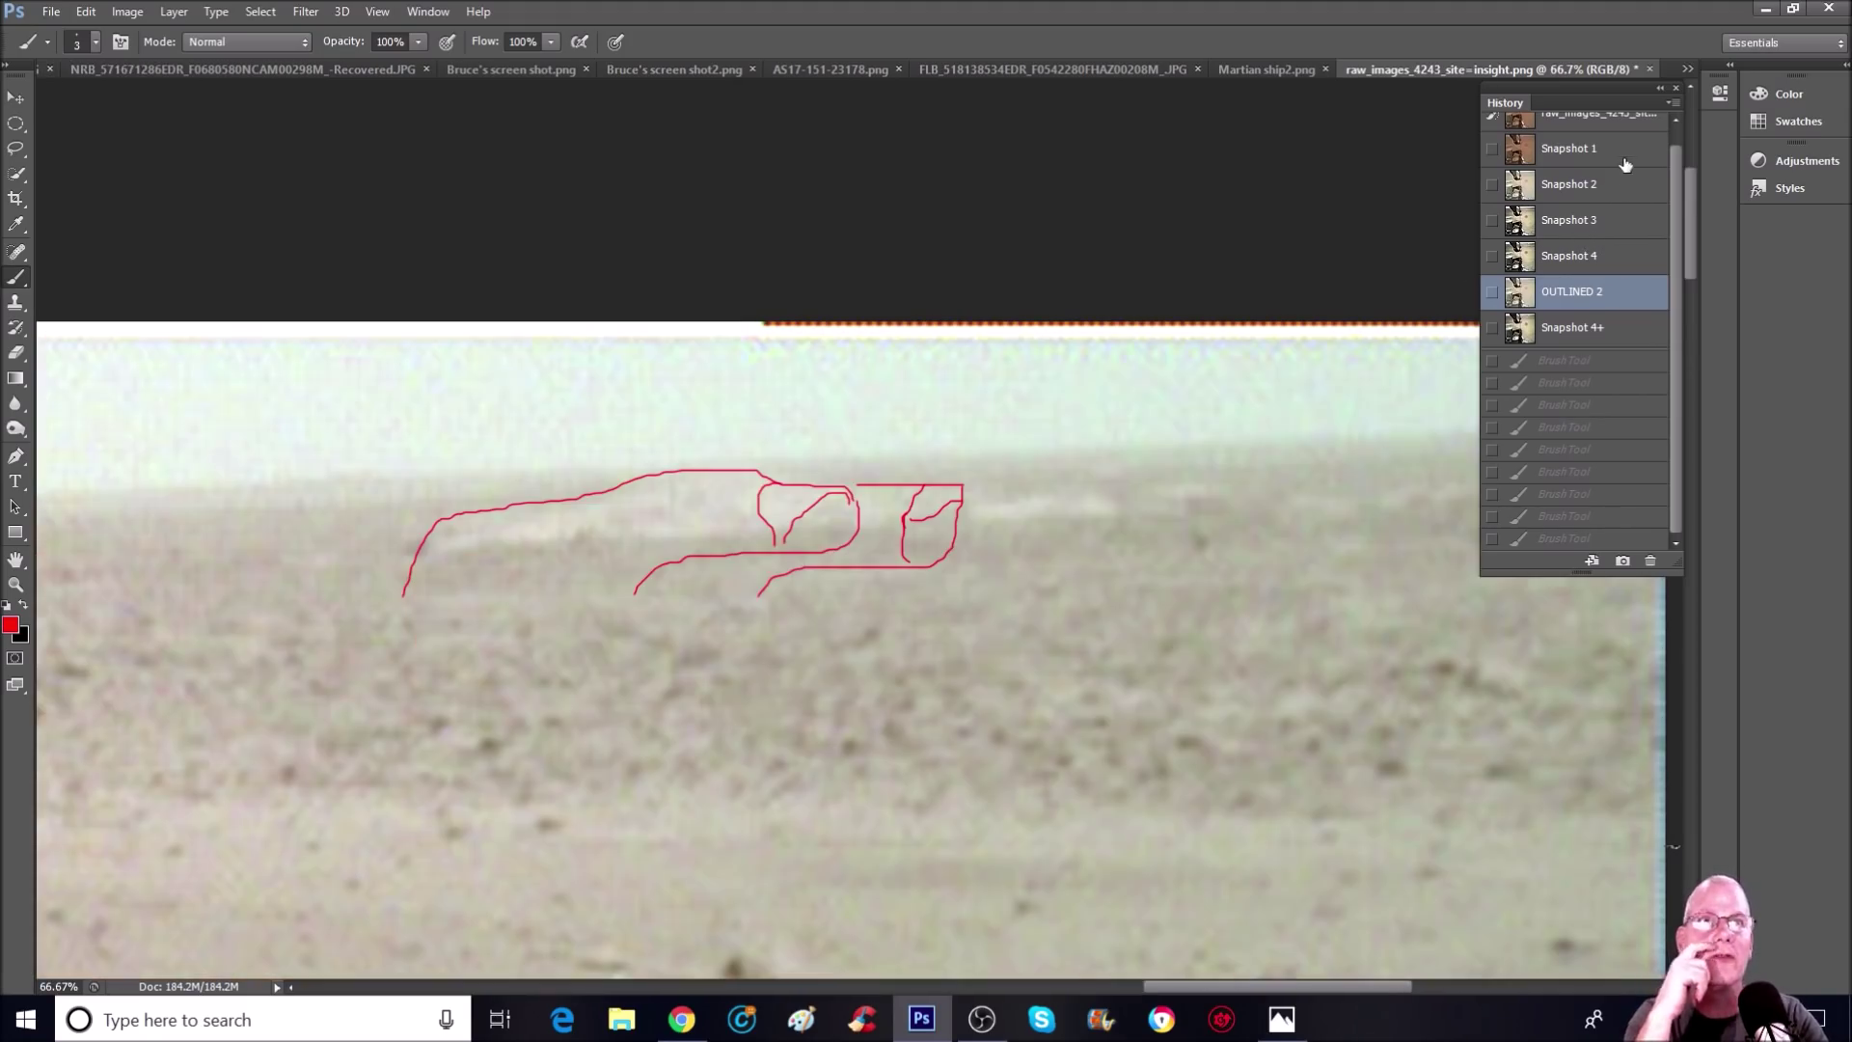
left_click(1606, 160)
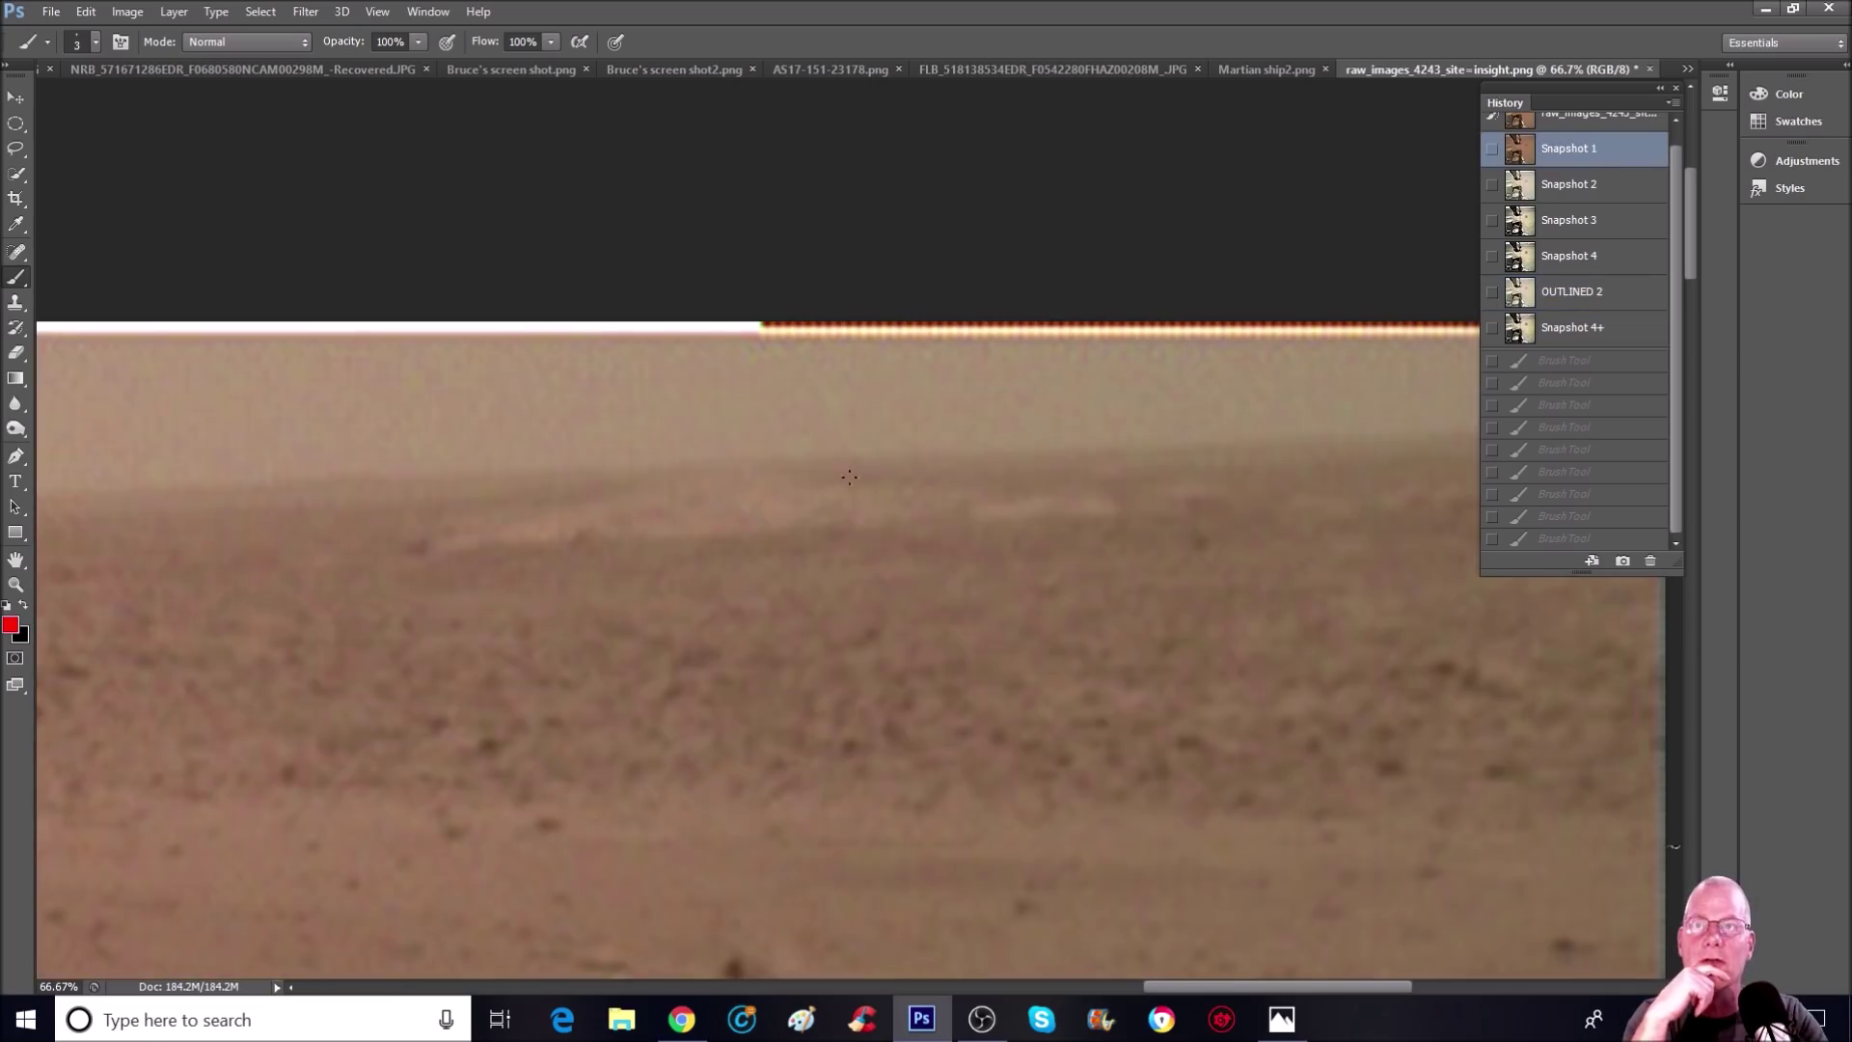
left_click(1582, 189)
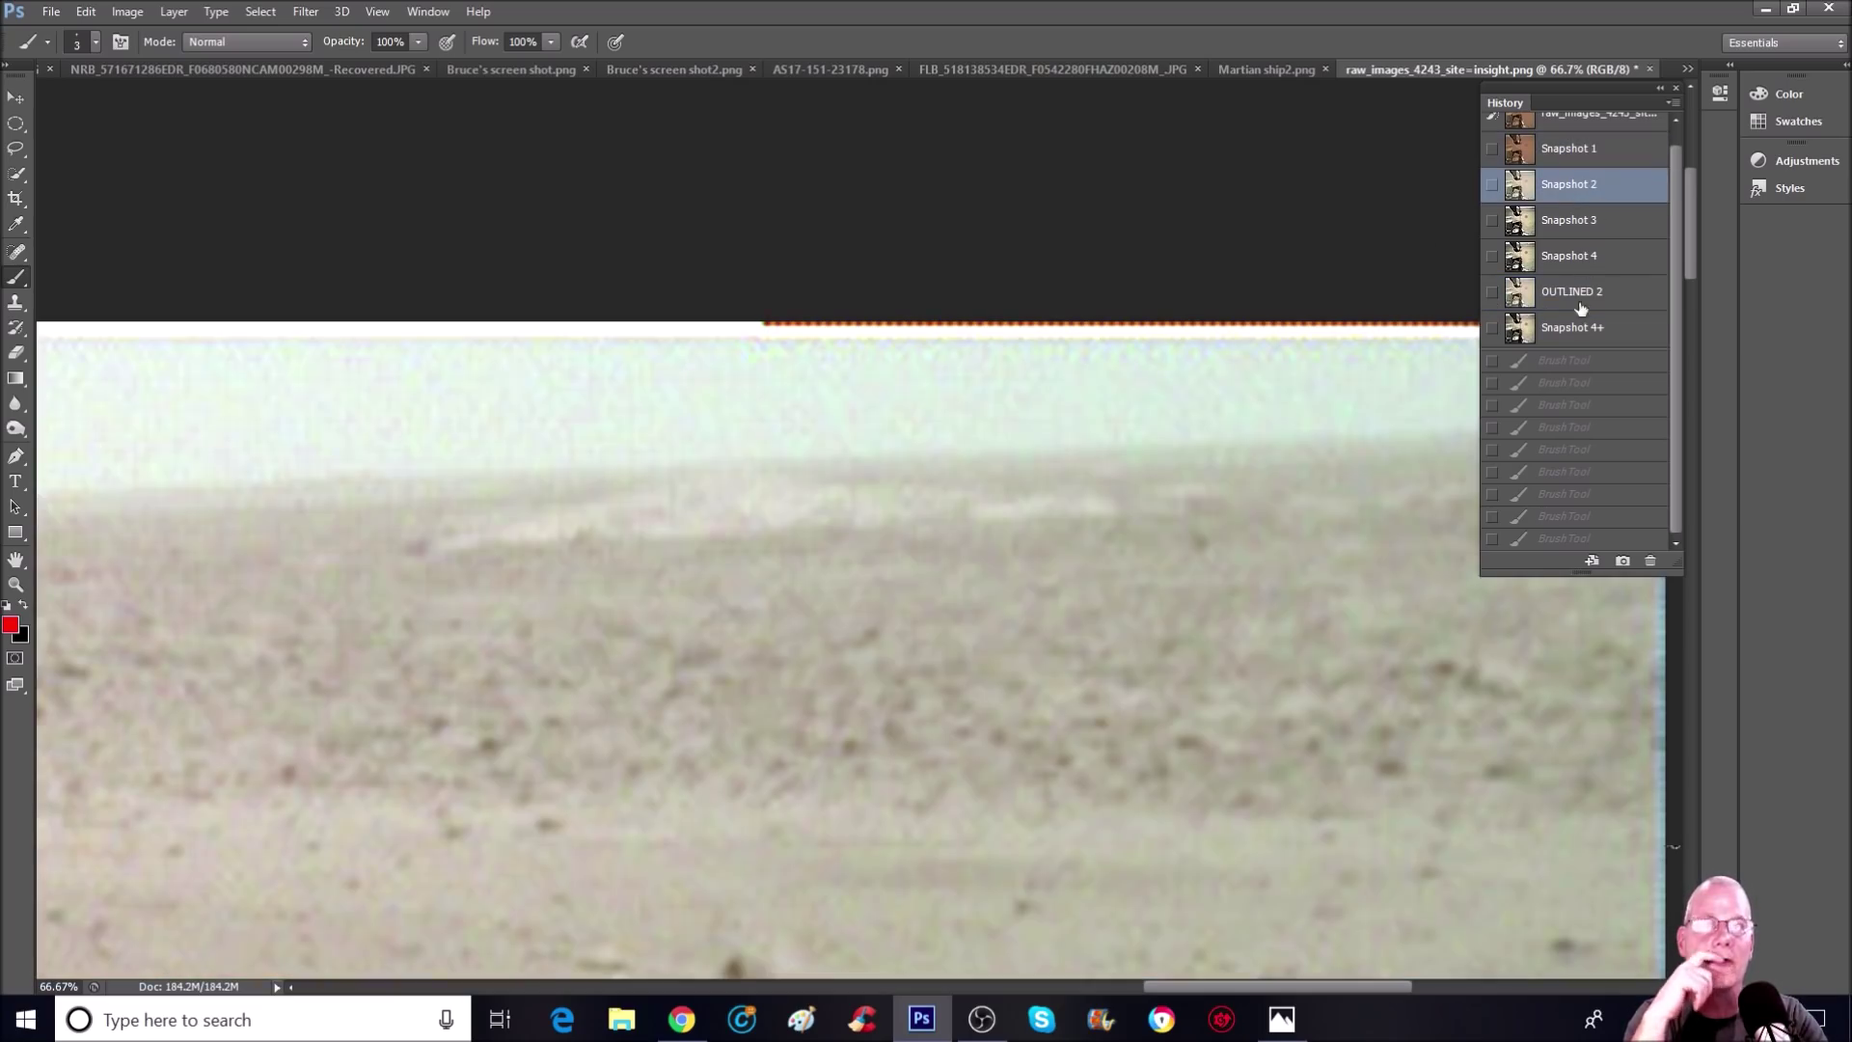
left_click(1592, 302)
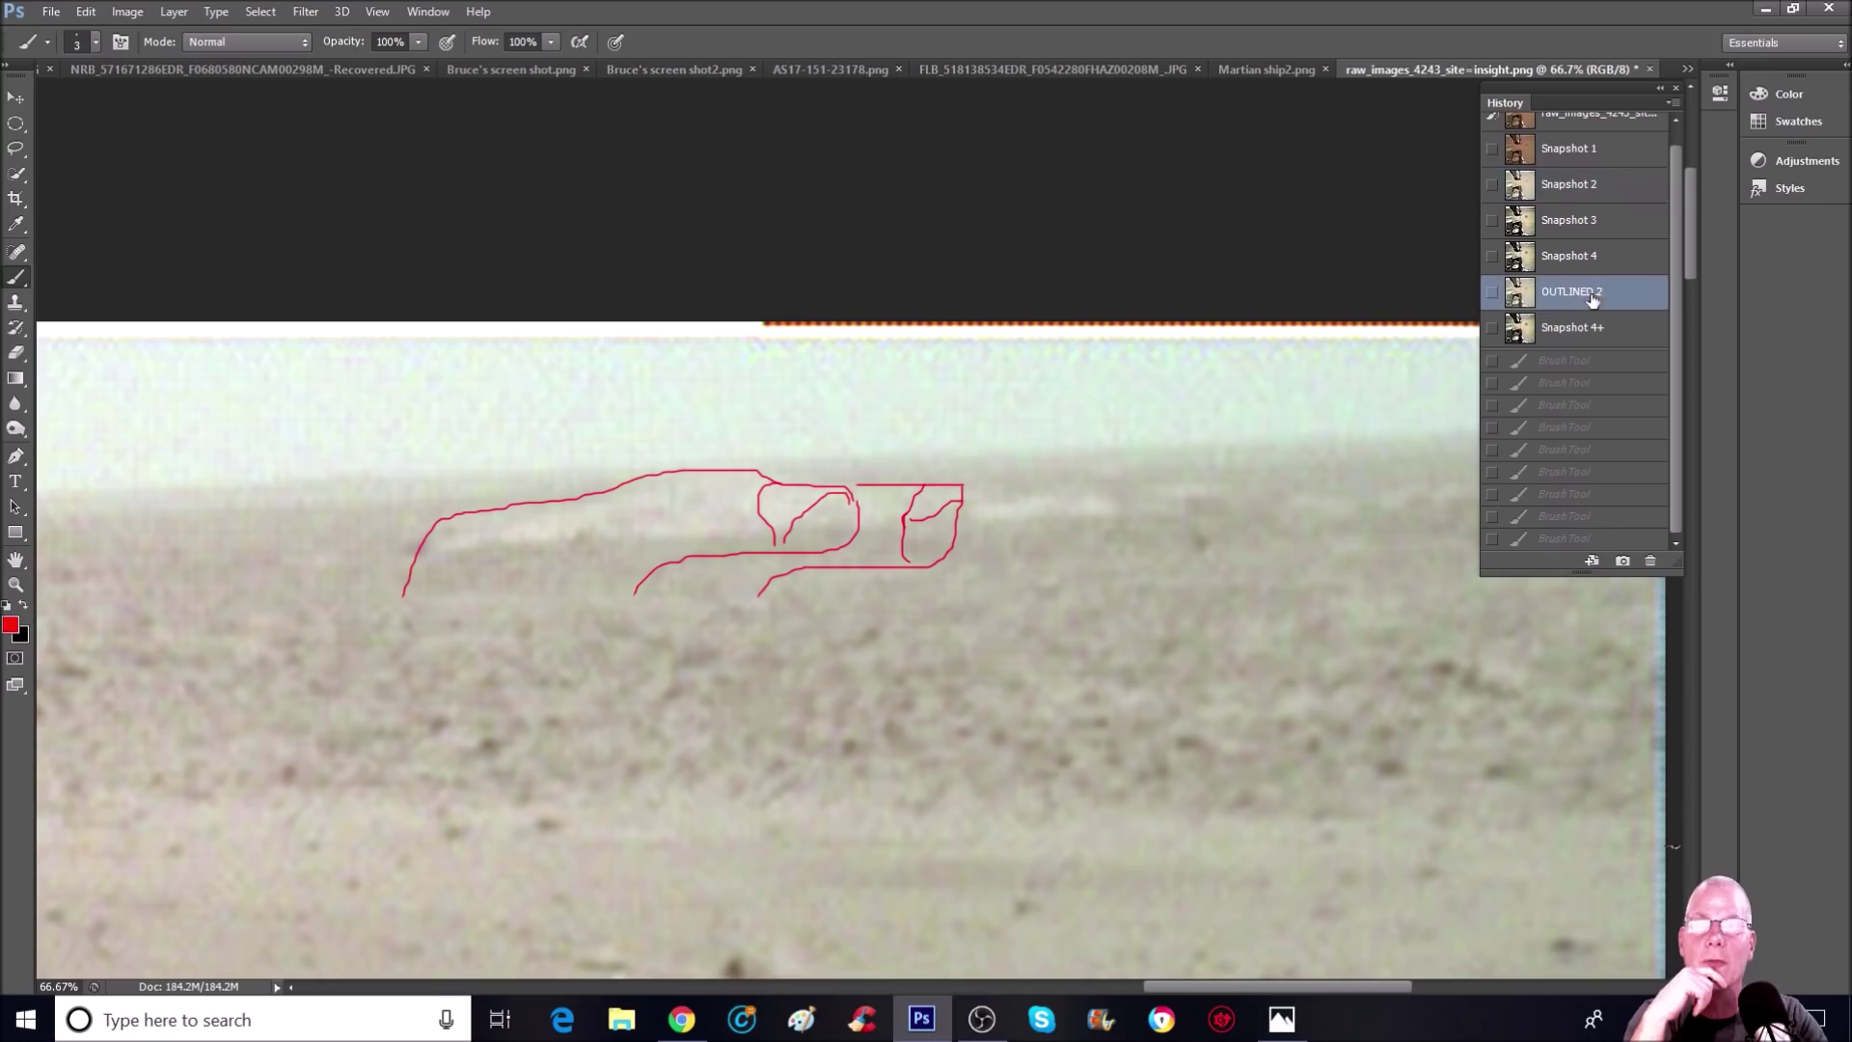
Step: Alternate repeatedly between Snapshot 2 and OUTLINED 2 to compare the formation with and without its red outline, ending on Snapshot 2
left_click(1618, 192)
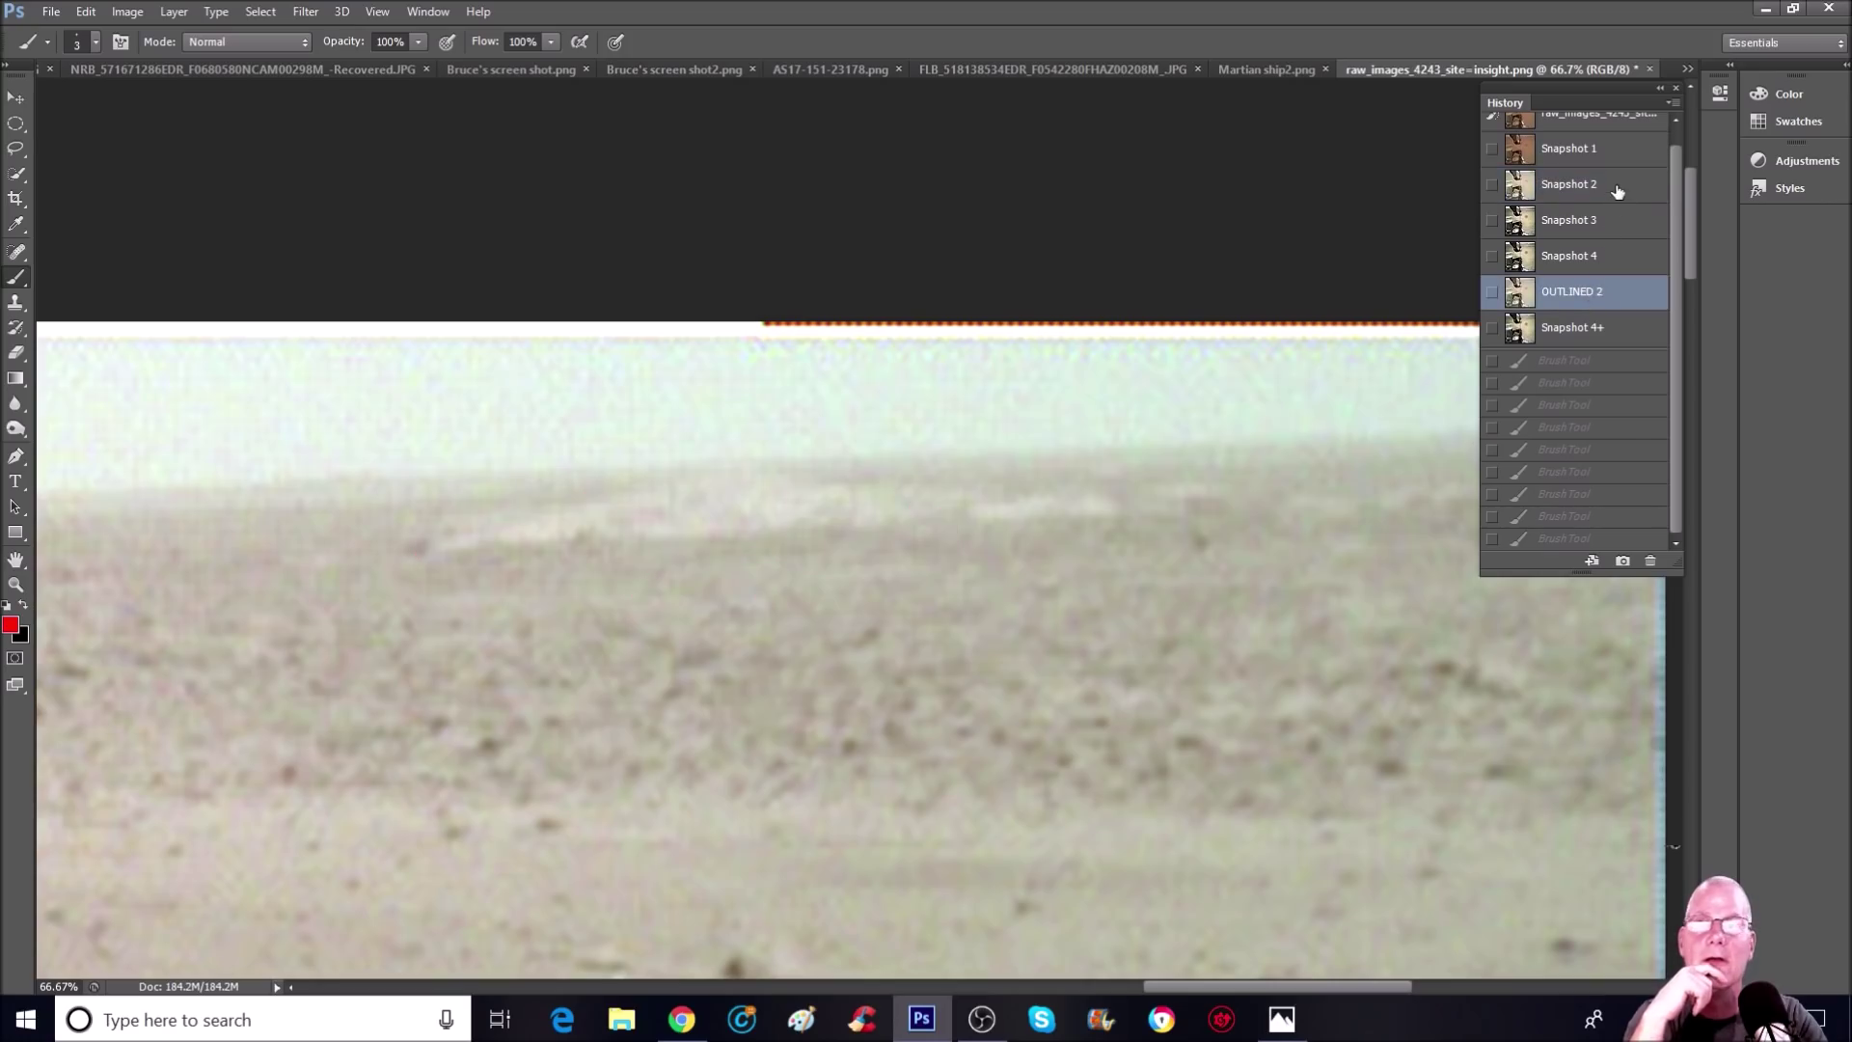
left_click(1623, 297)
left_click(1648, 196)
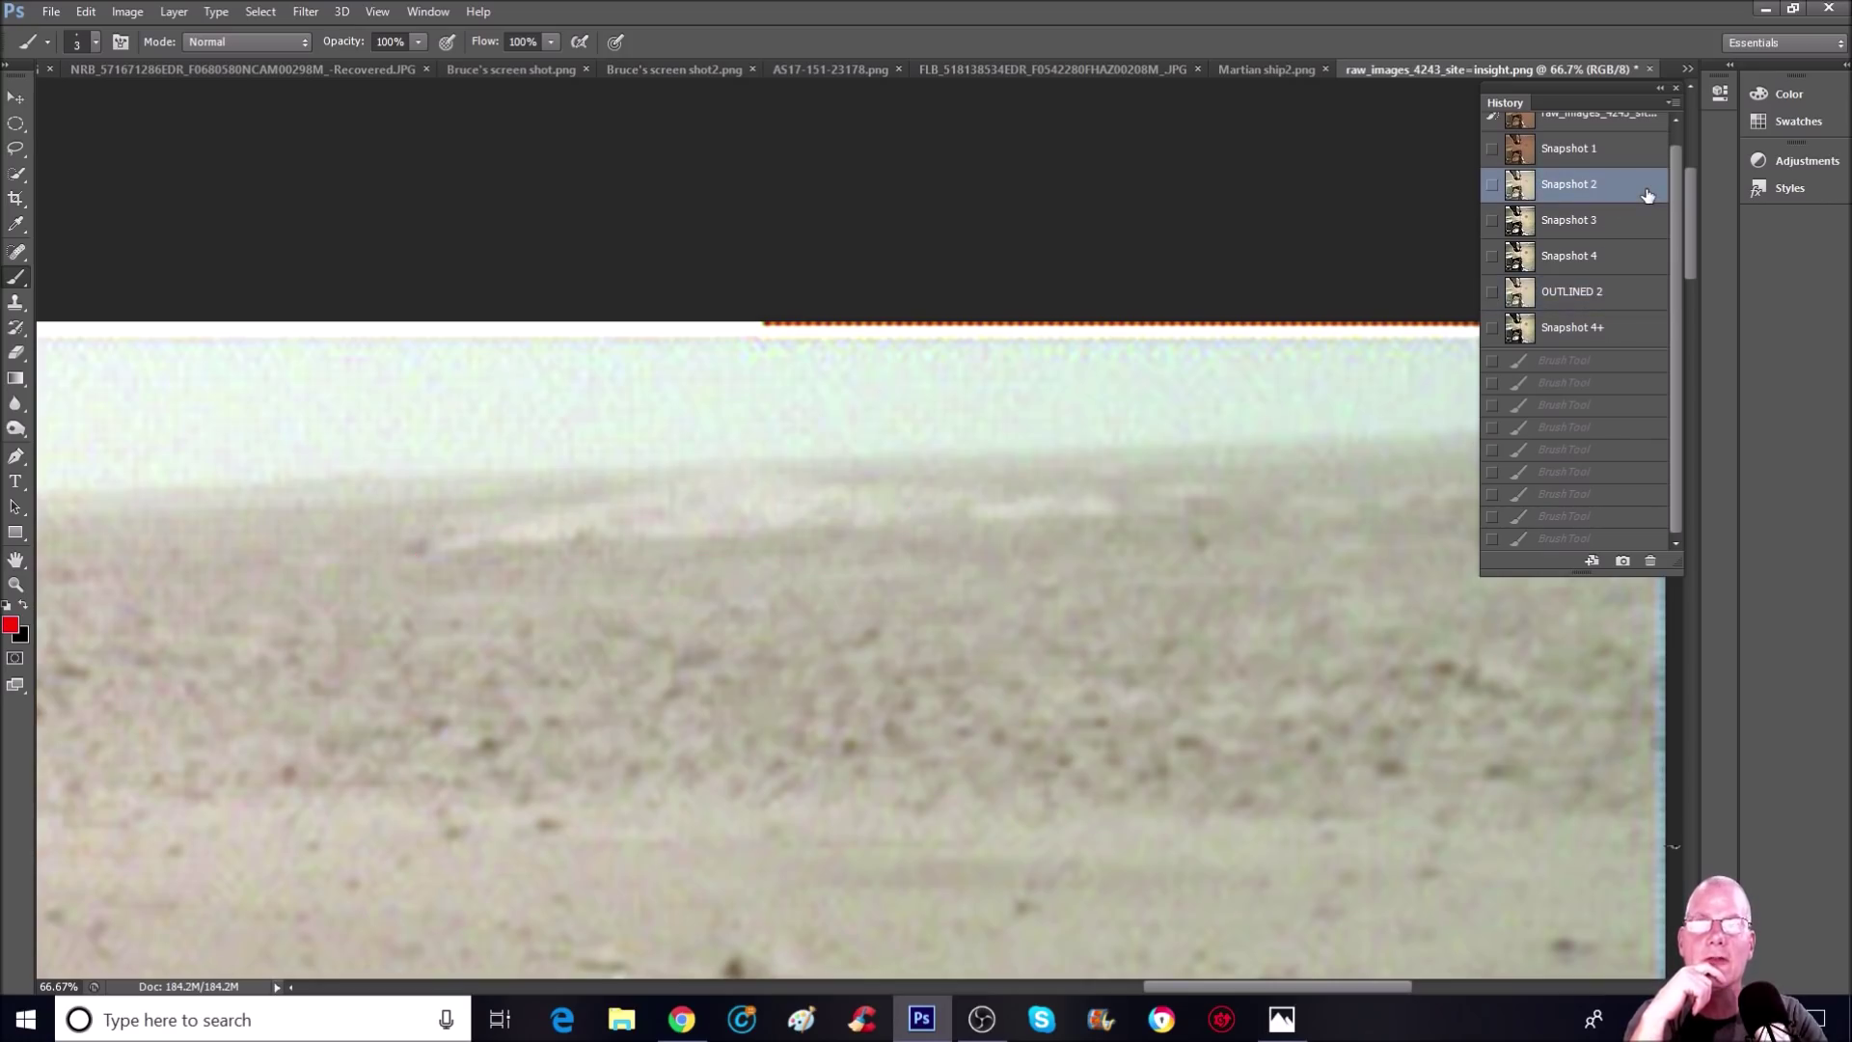
left_click(1630, 300)
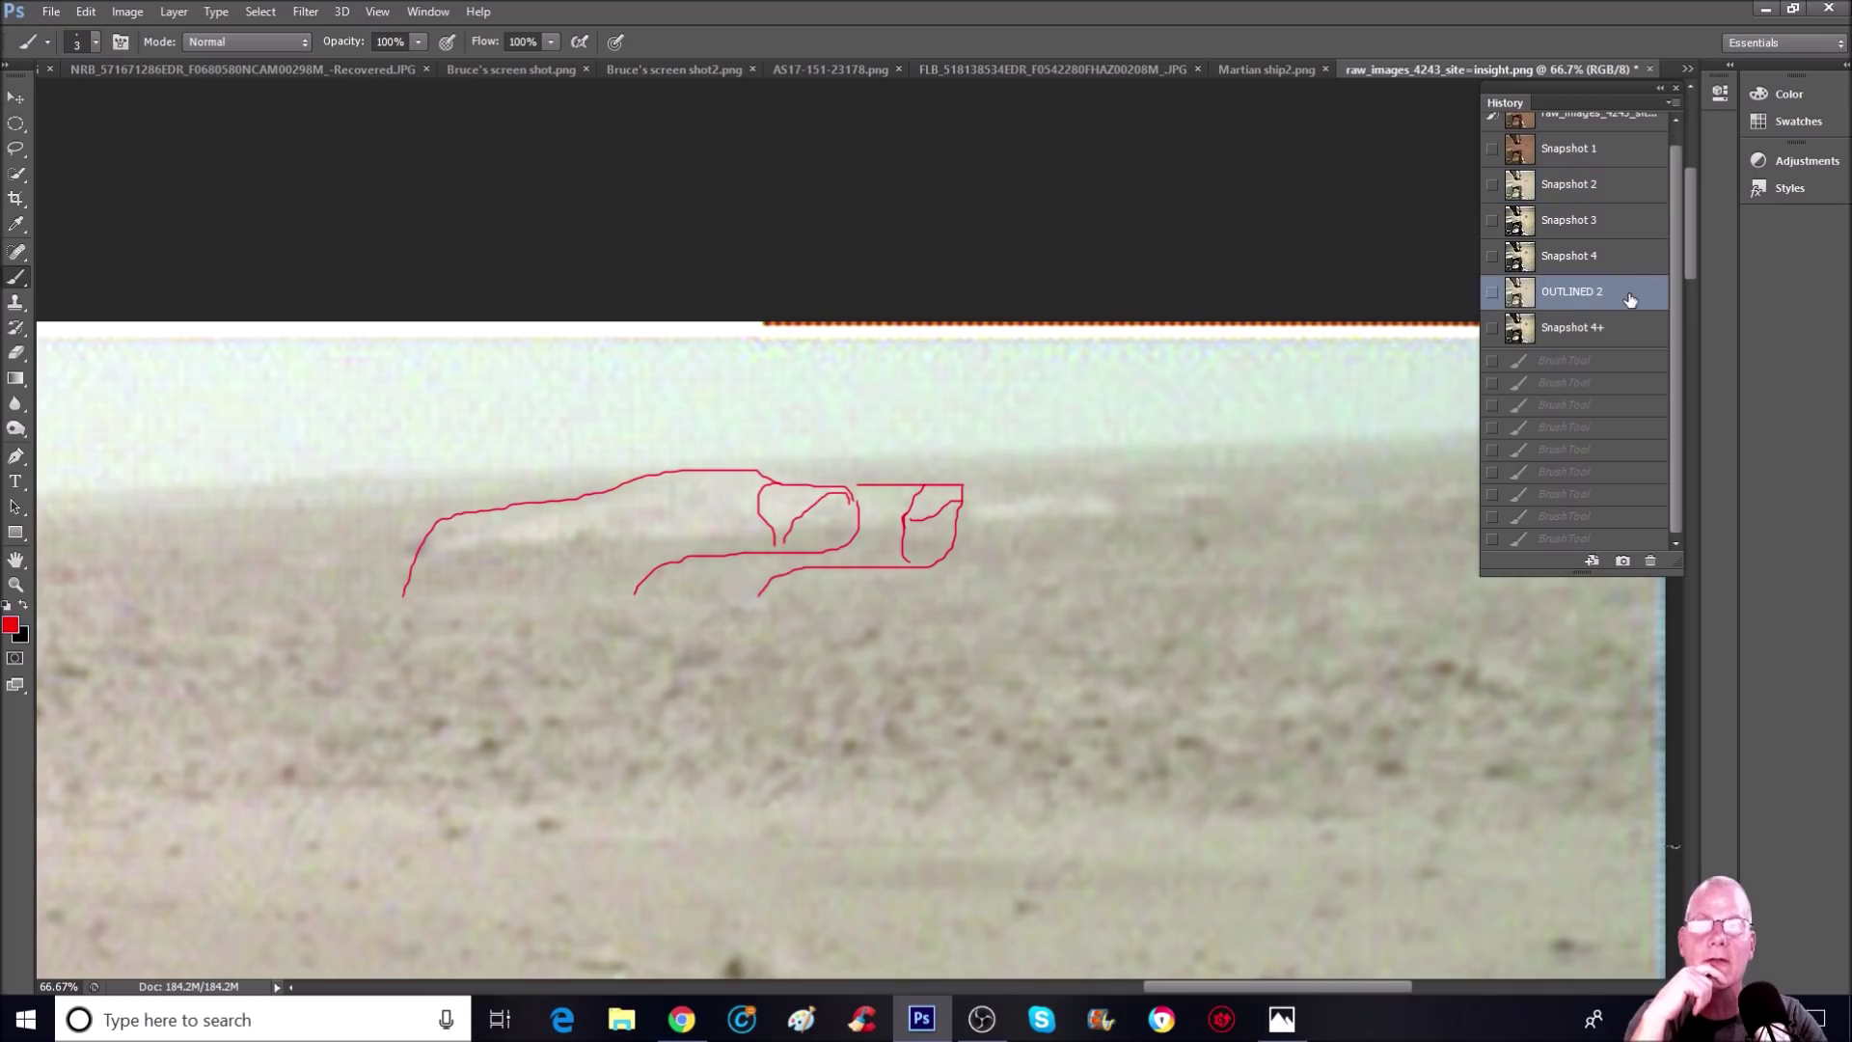
left_click(1632, 195)
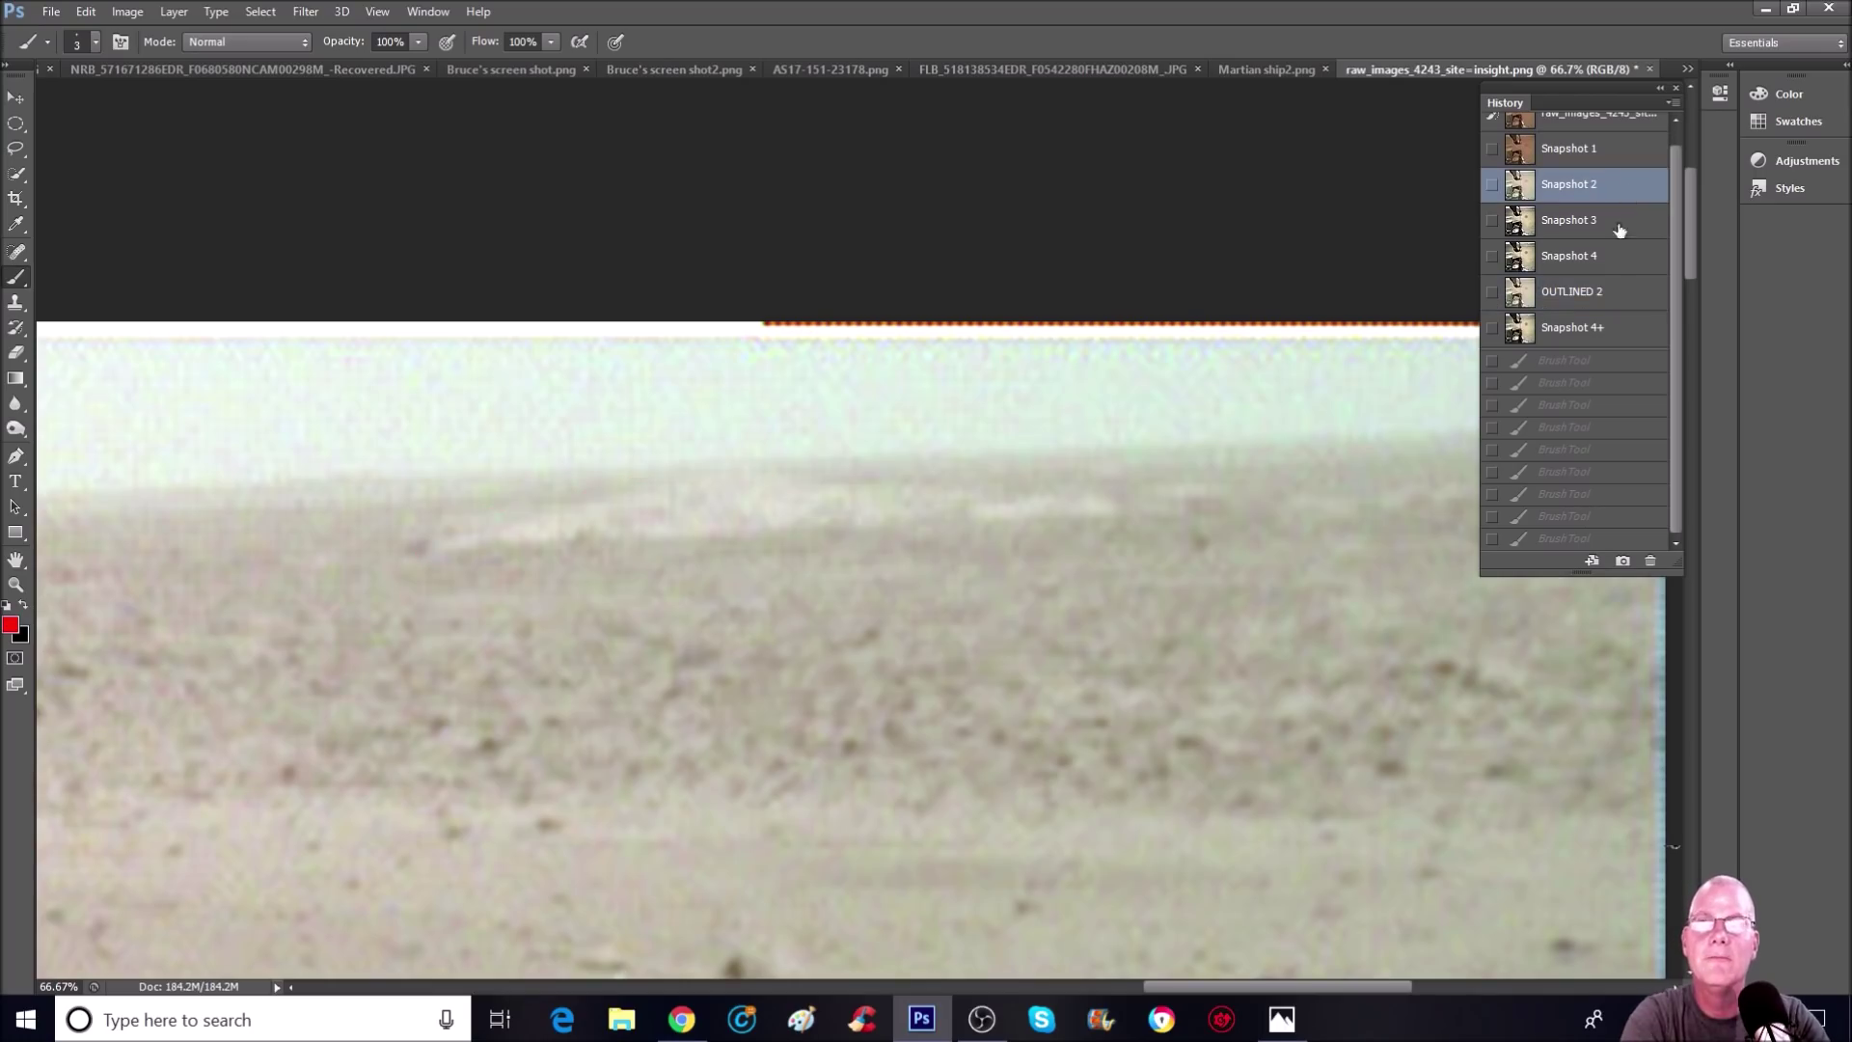
left_click(1618, 301)
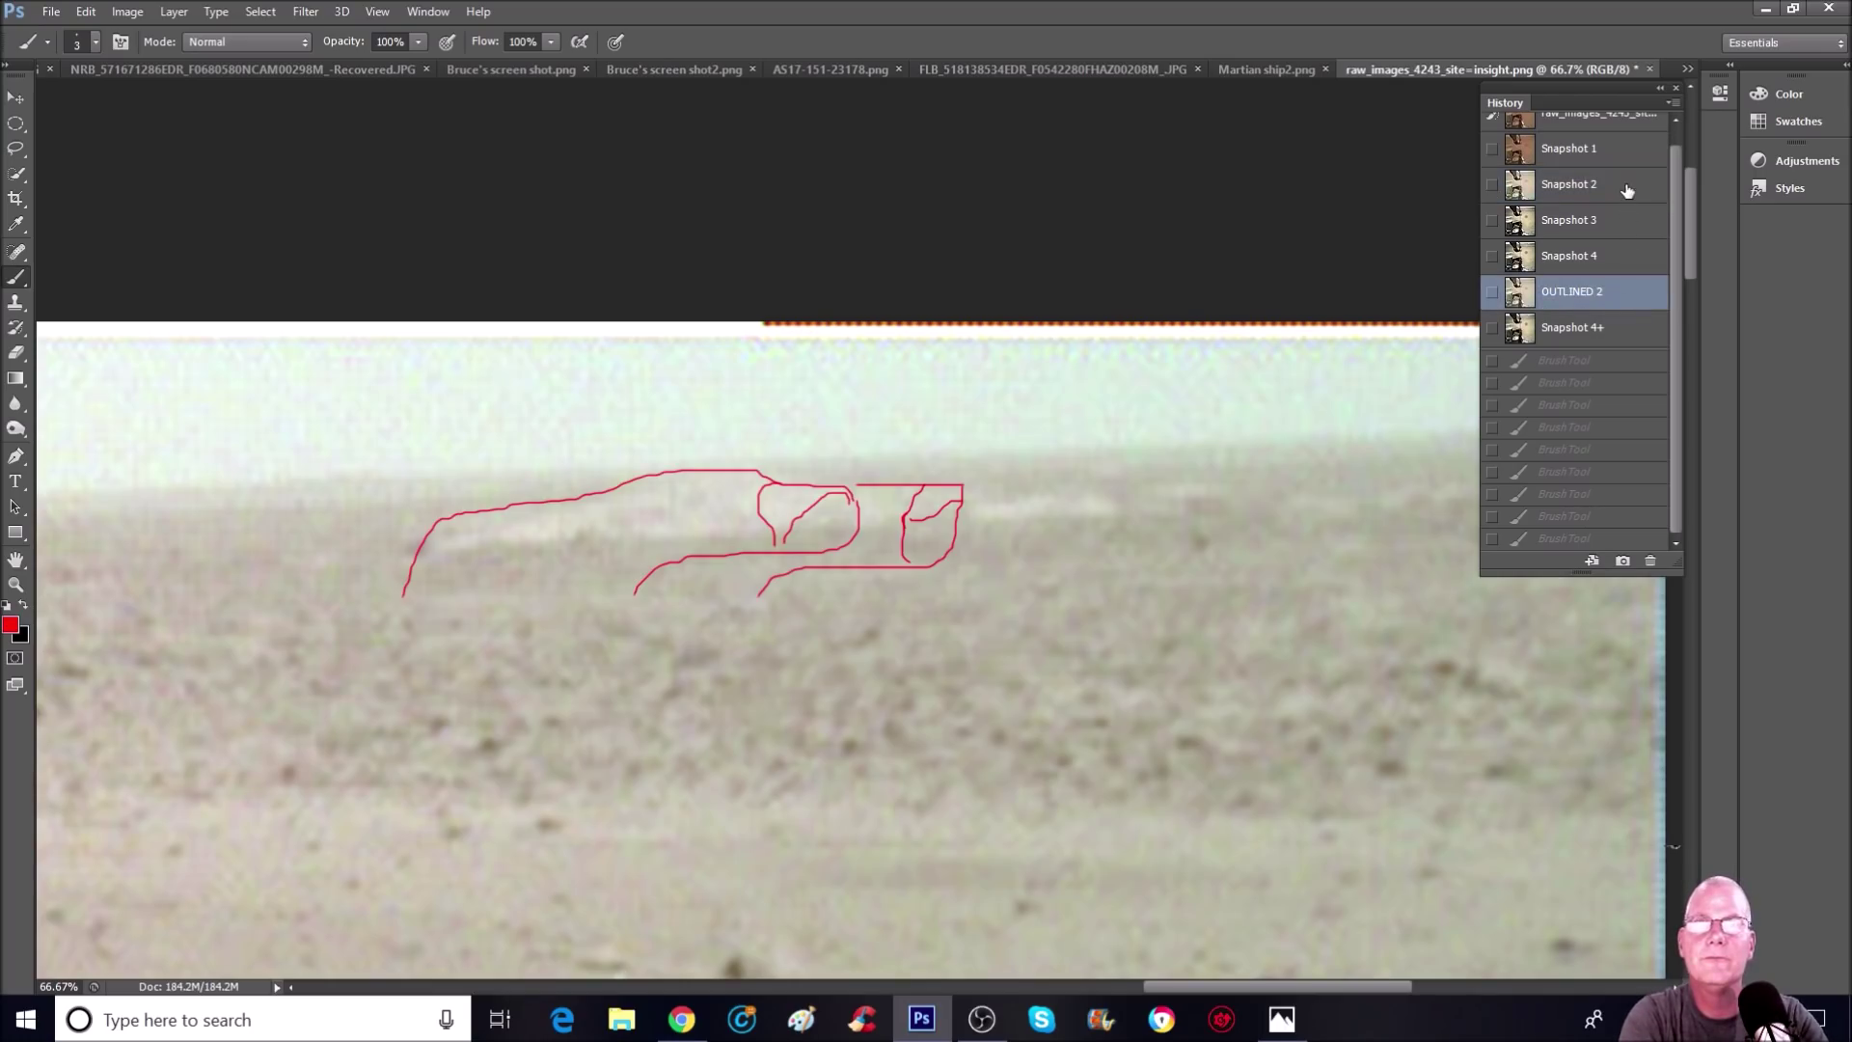
left_click(1628, 191)
left_click(1625, 292)
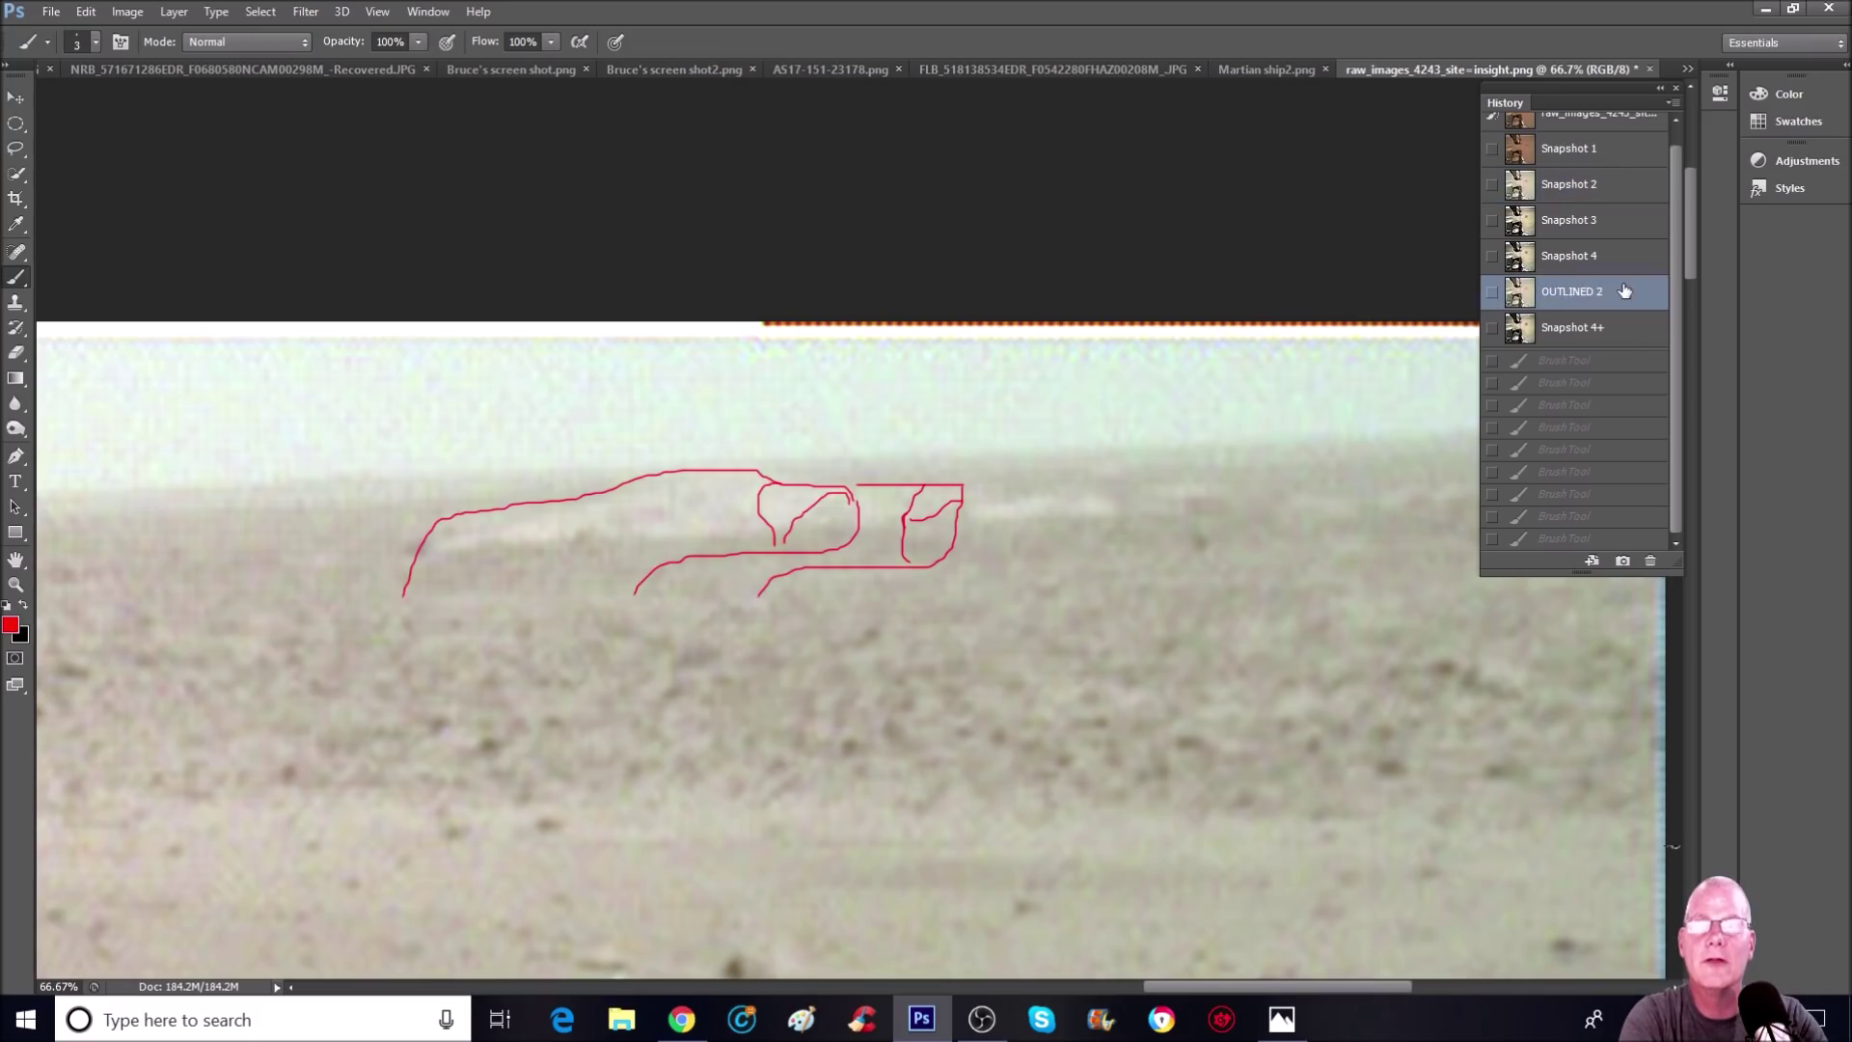
left_click(1630, 193)
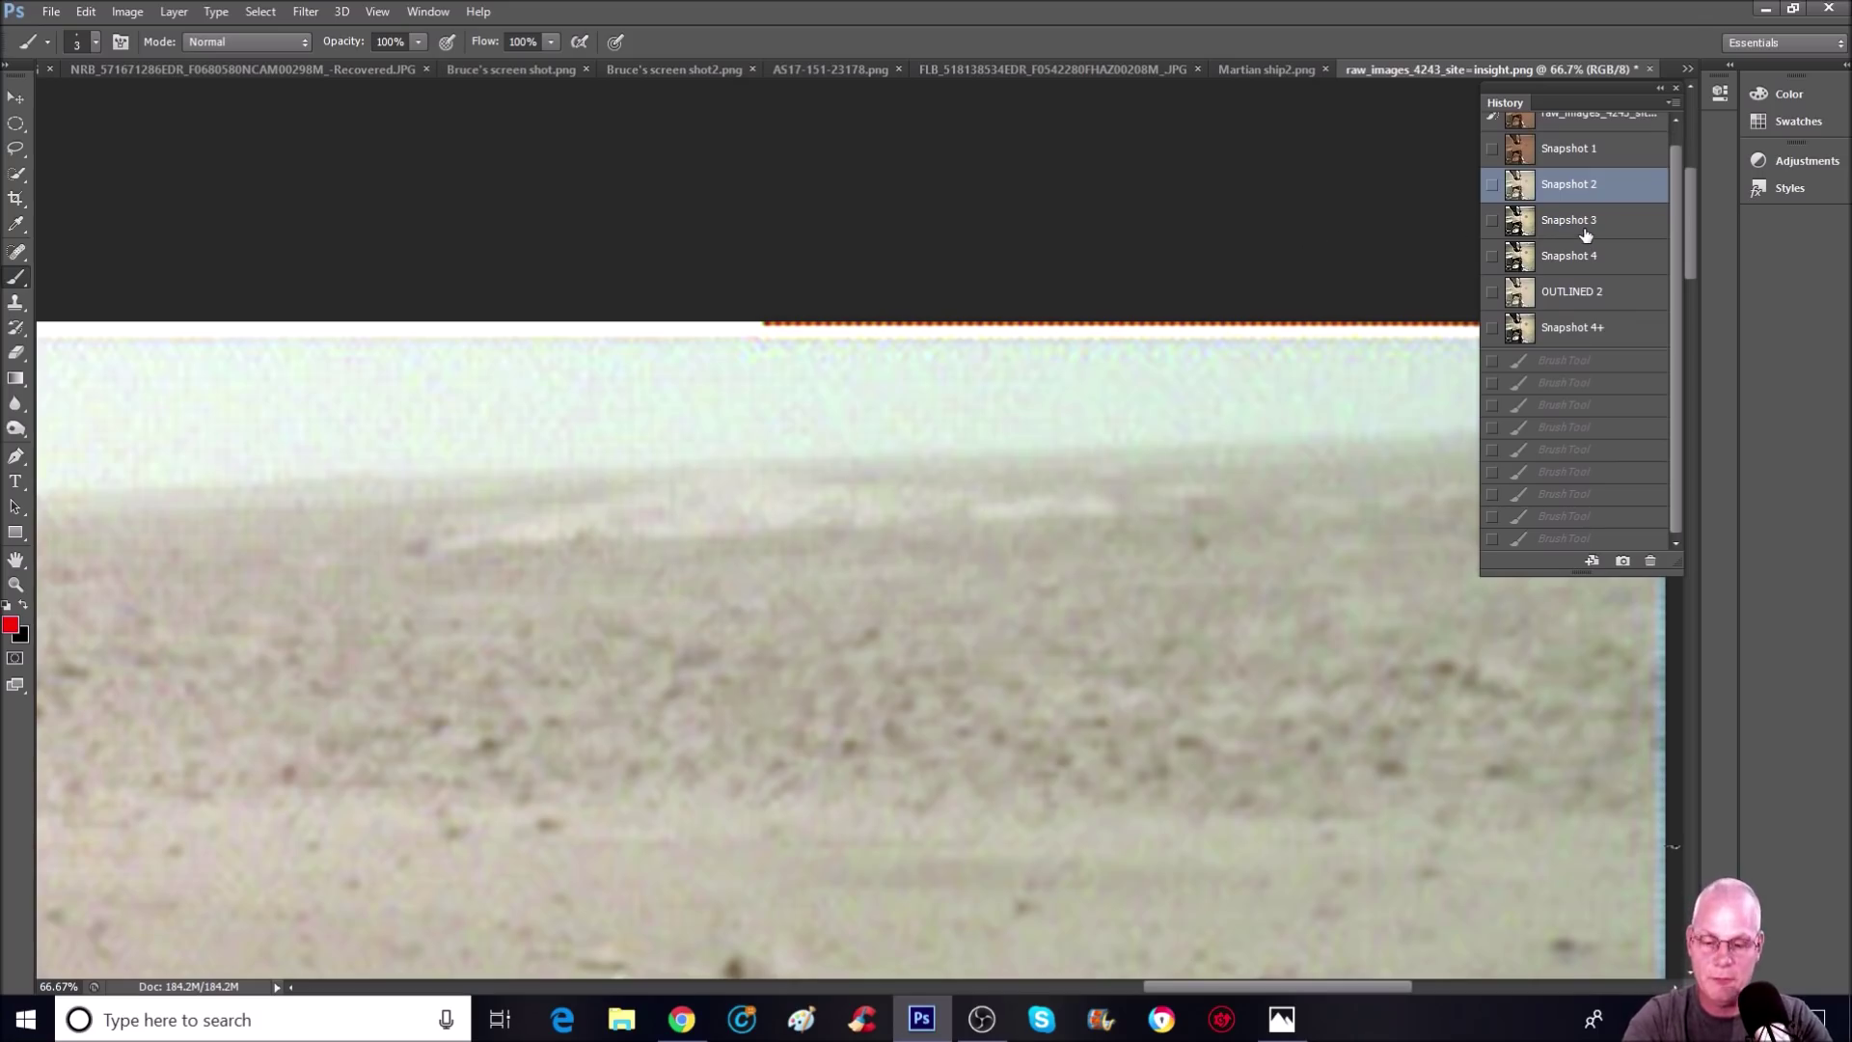
Step: Restore Snapshot 3 and brush in red the formation's upper edge and the rounded, V-shaped detail at the end of its hump
key("ctrl+minus")
key("ctrl+minus")
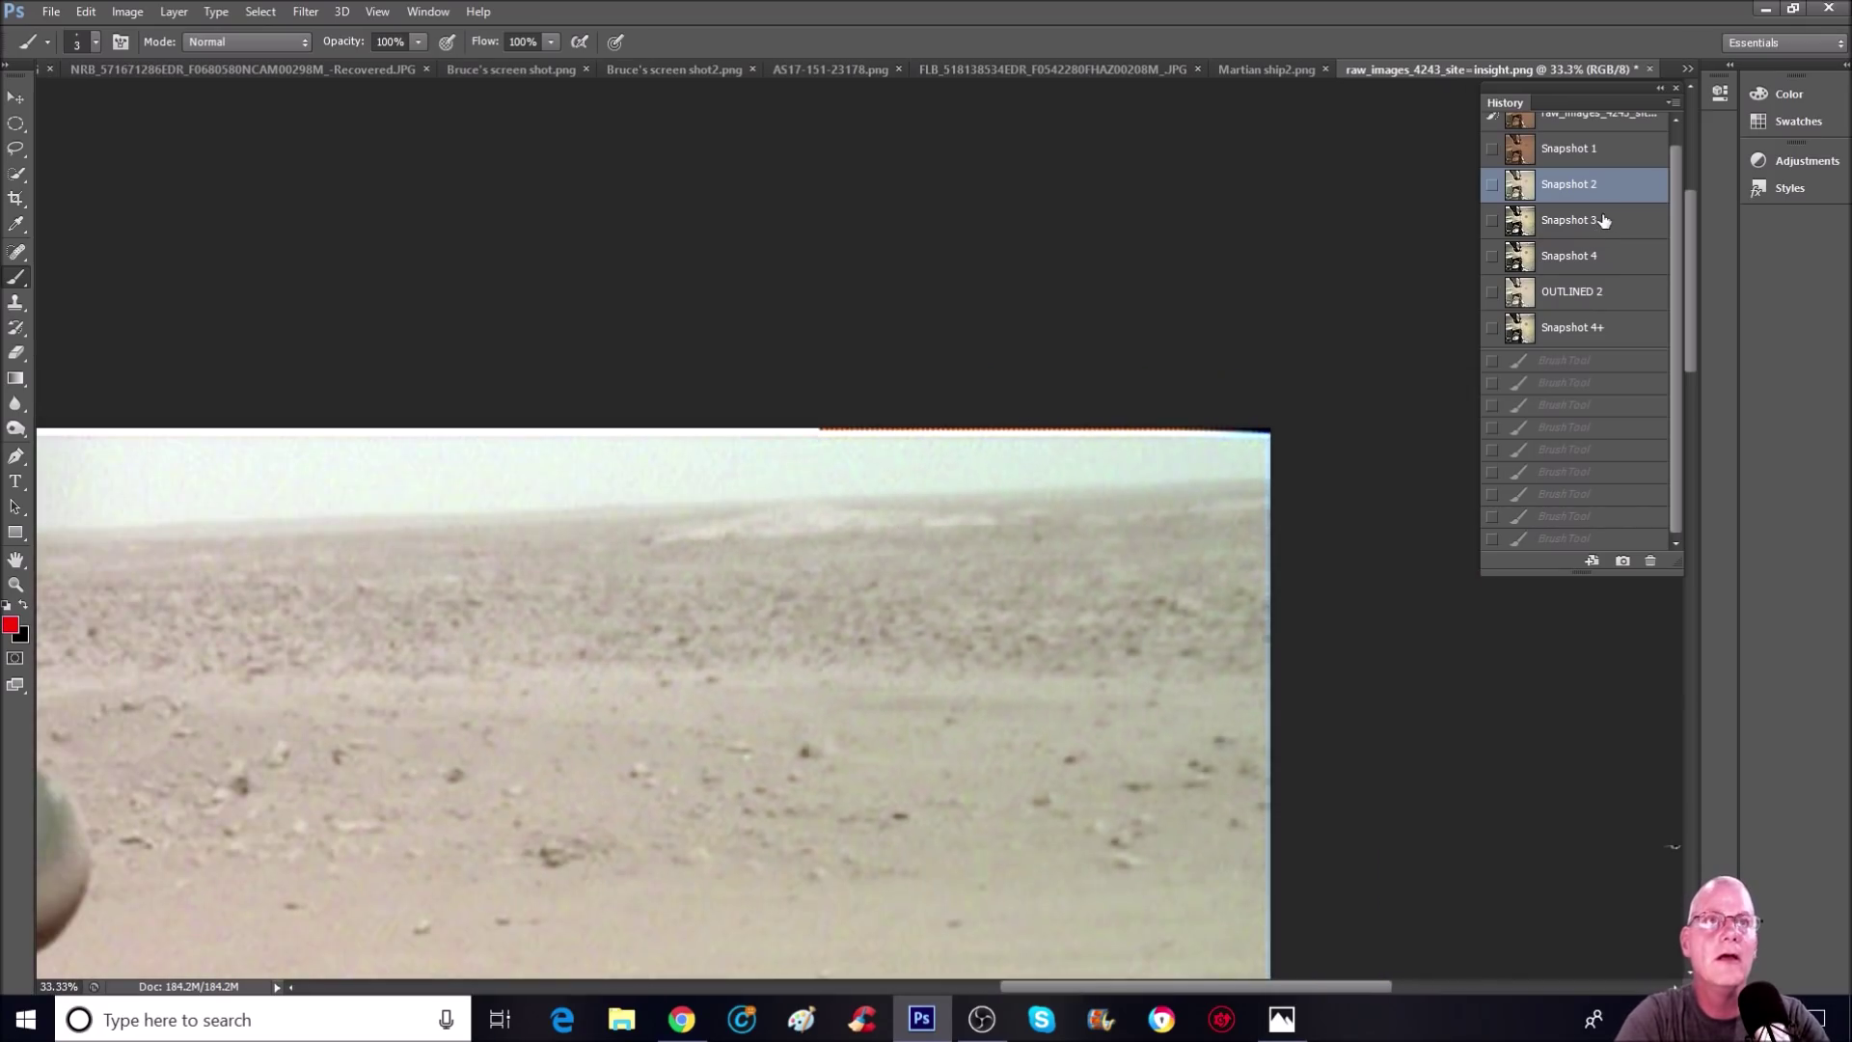
left_click(1594, 222)
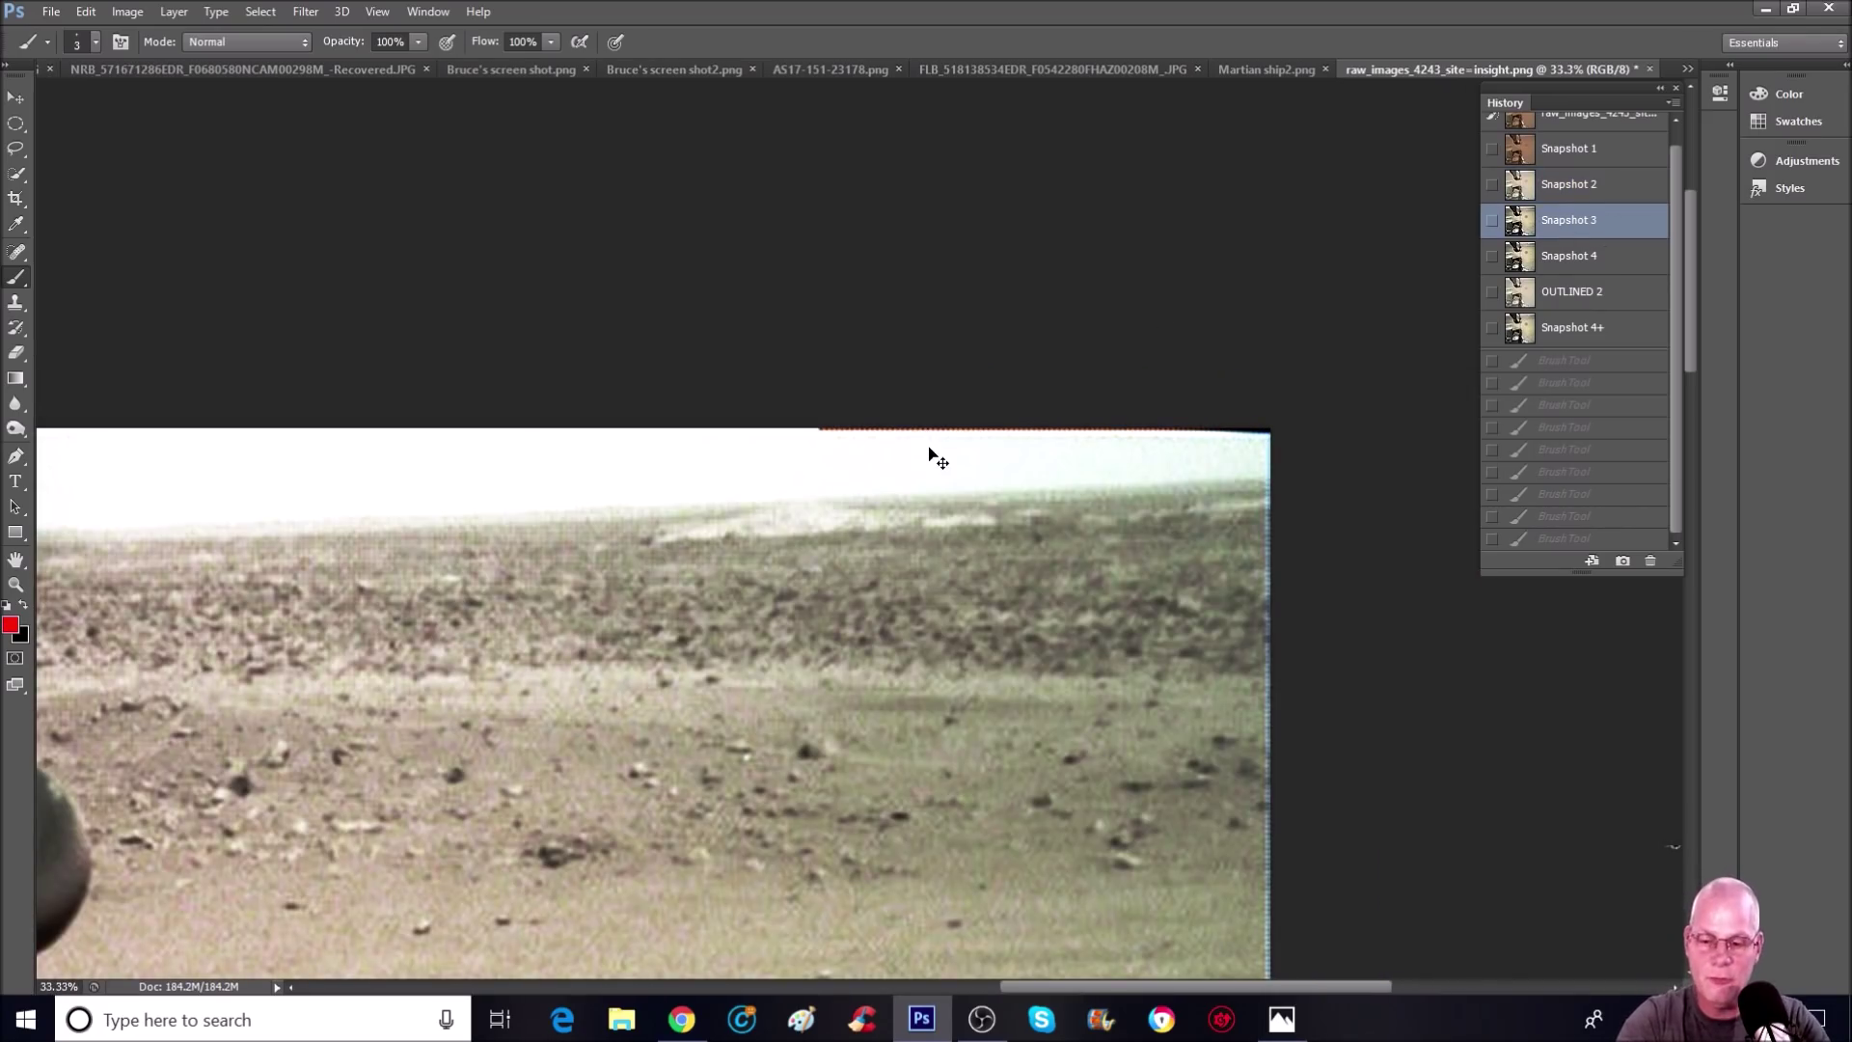
key("ctrl+plus")
key("ctrl+plus")
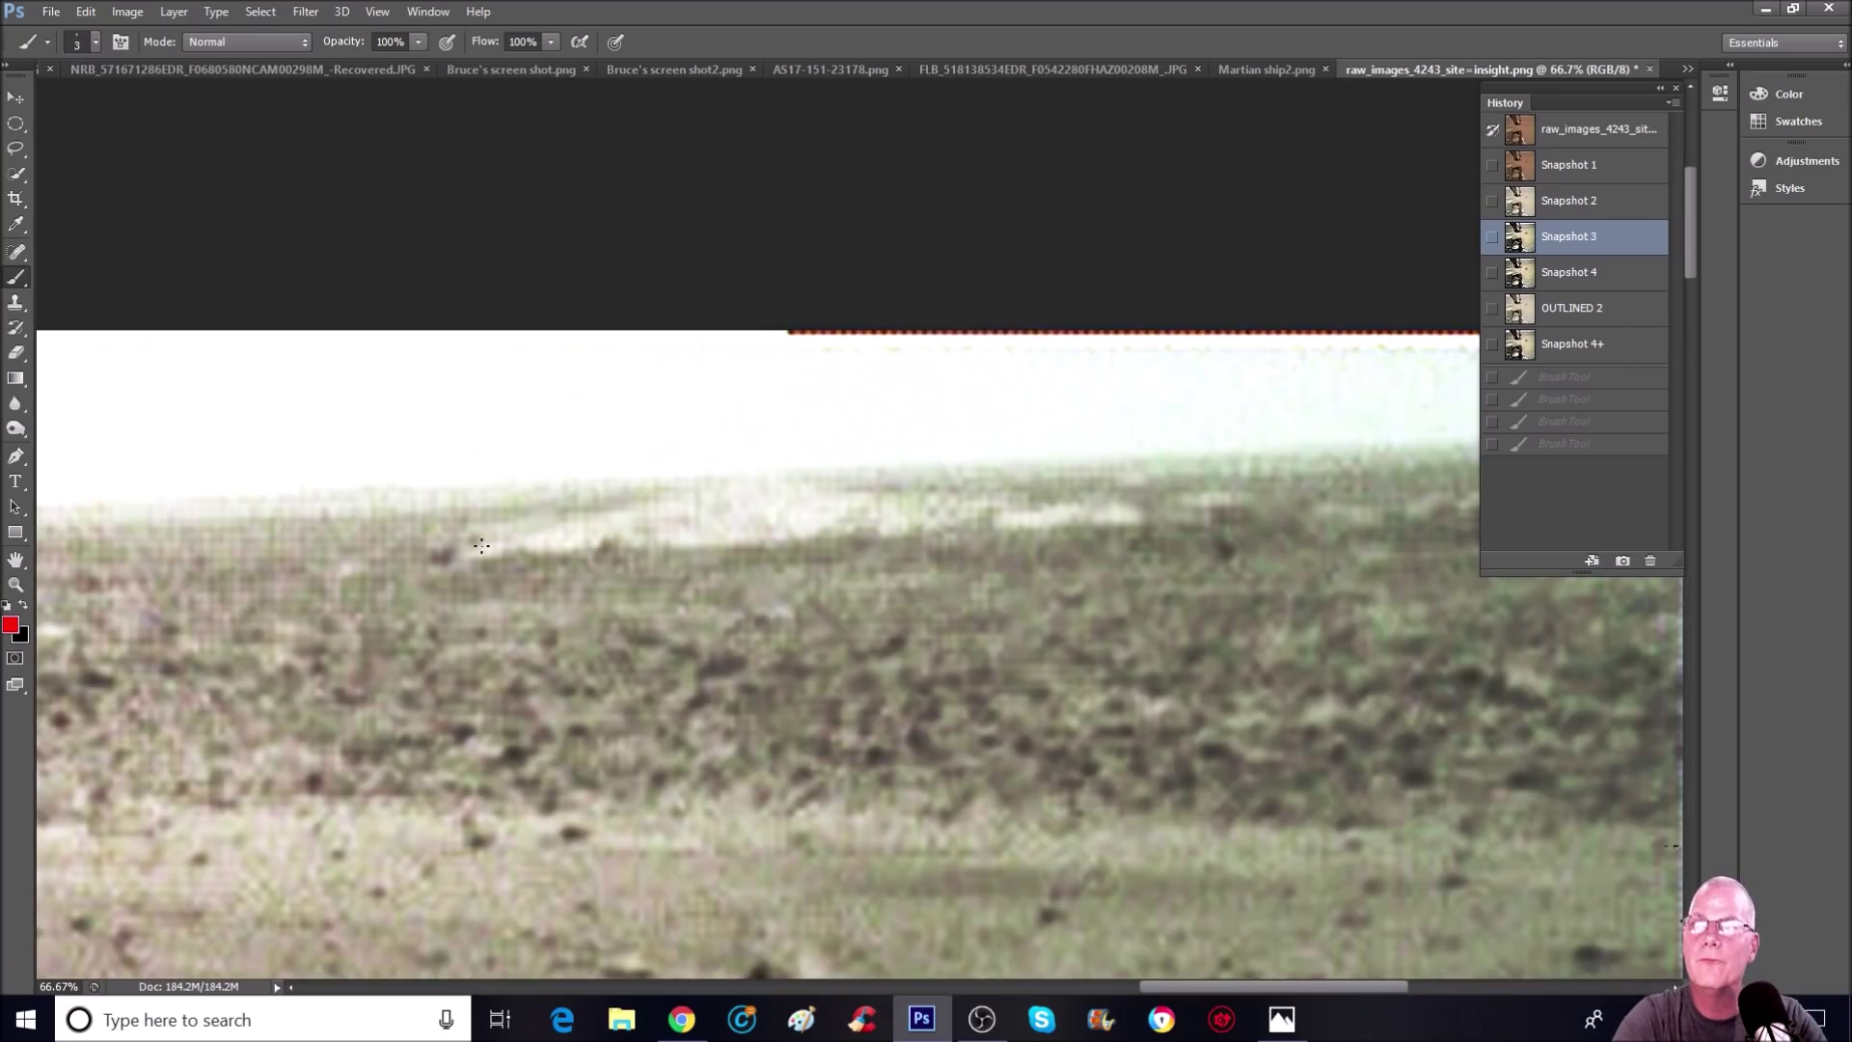
mouse_move(469, 549)
left_mouse_down()
mouse_move(661, 480)
mouse_move(870, 490)
left_mouse_up()
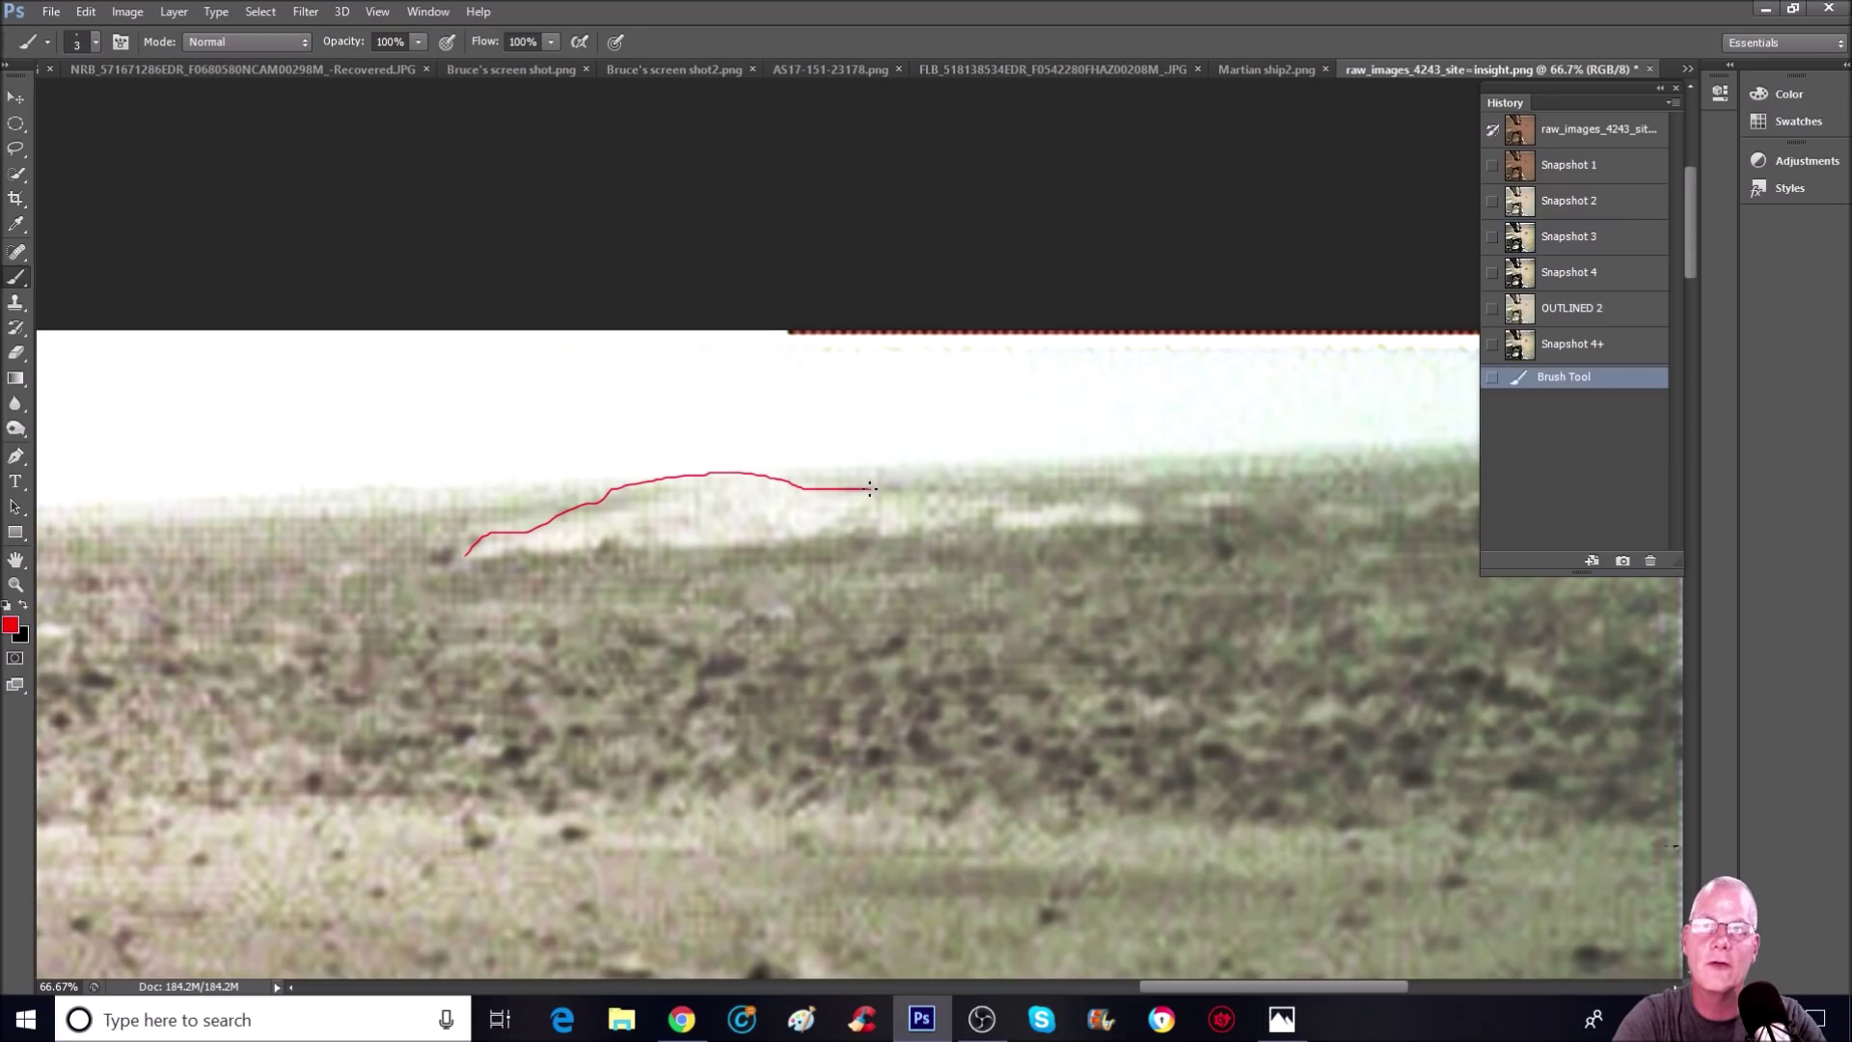
left_click(809, 542)
mouse_move(817, 546)
left_mouse_down()
mouse_move(873, 497)
mouse_move(812, 549)
mouse_move(846, 515)
mouse_move(798, 499)
mouse_move(809, 547)
mouse_move(792, 493)
mouse_move(806, 552)
left_mouse_up()
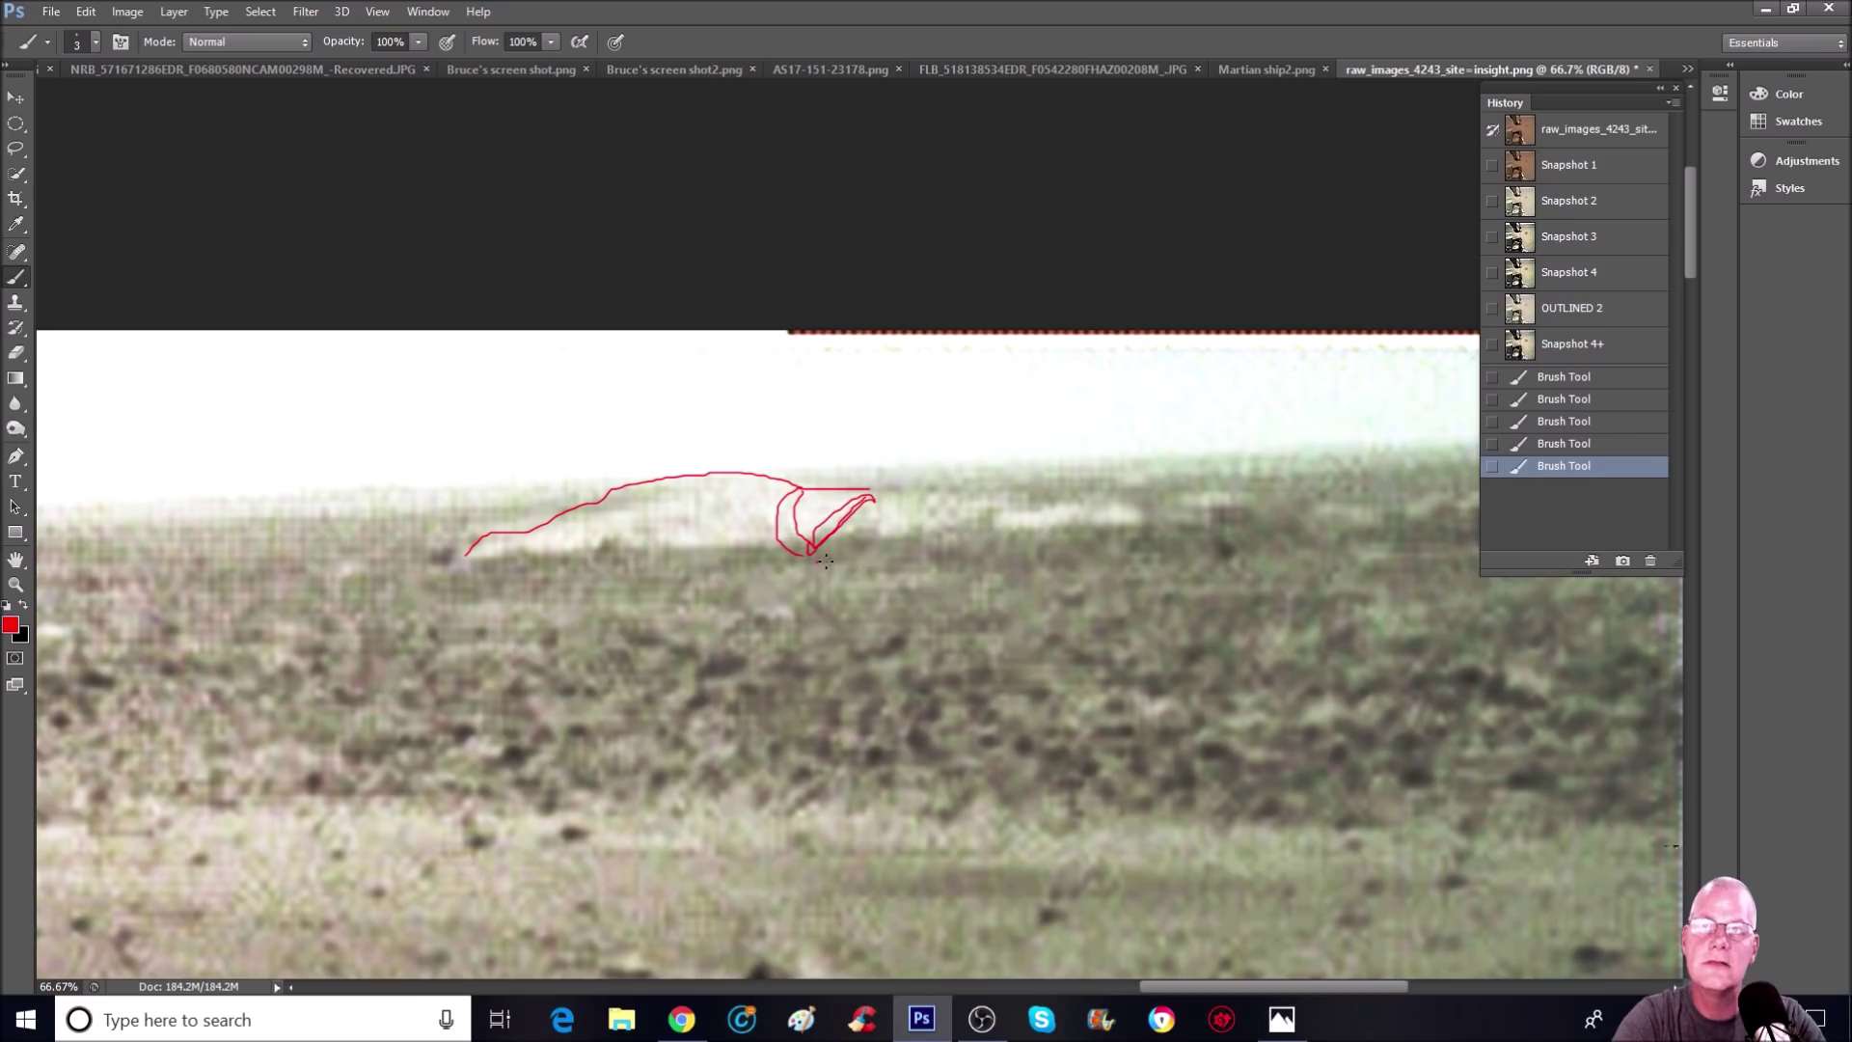
left_click_drag(875, 511, 833, 548)
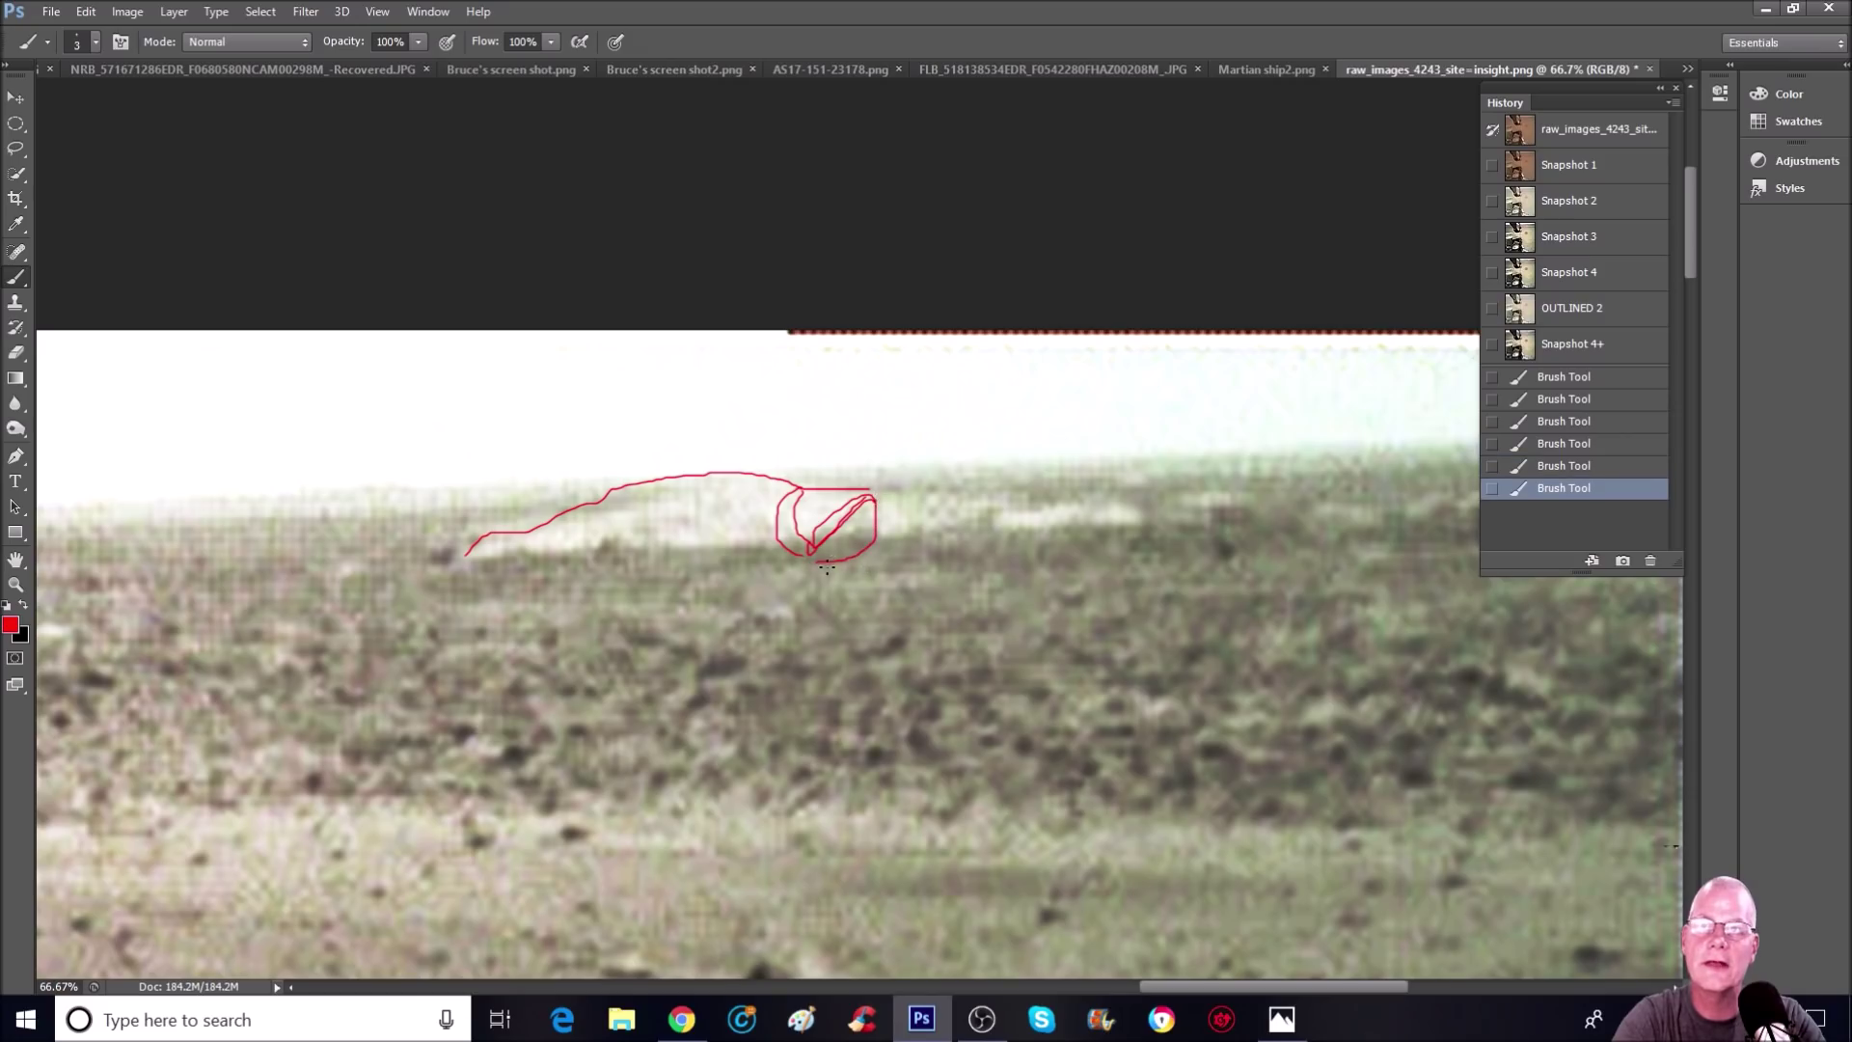
Step: Brush the formation's left end and lower edges in red, then outline the smaller section adjoining its right side
mouse_move(765, 563)
left_mouse_down()
mouse_move(703, 563)
mouse_move(664, 606)
mouse_move(685, 571)
mouse_move(829, 569)
left_mouse_up()
mouse_move(470, 540)
left_mouse_down()
mouse_move(454, 590)
mouse_move(557, 632)
mouse_move(786, 665)
left_mouse_up()
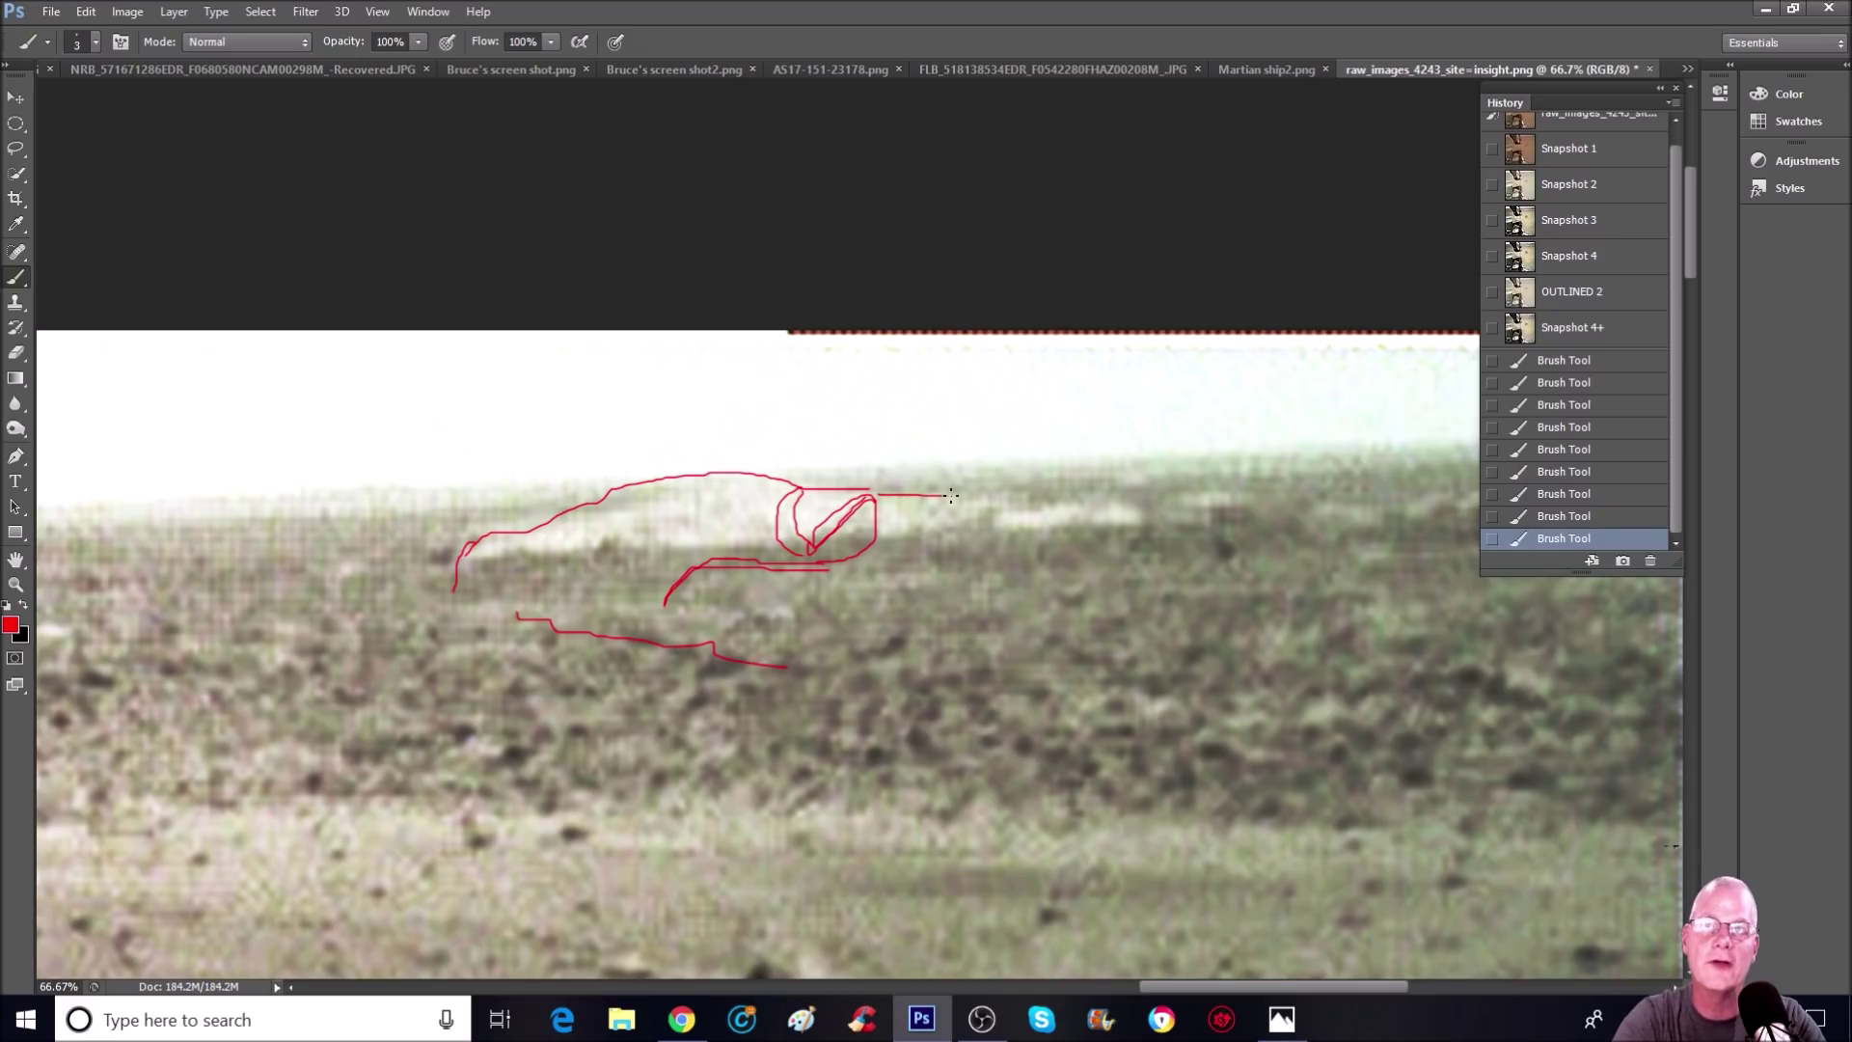
left_click_drag(969, 503, 989, 502)
left_click_drag(893, 537, 958, 523)
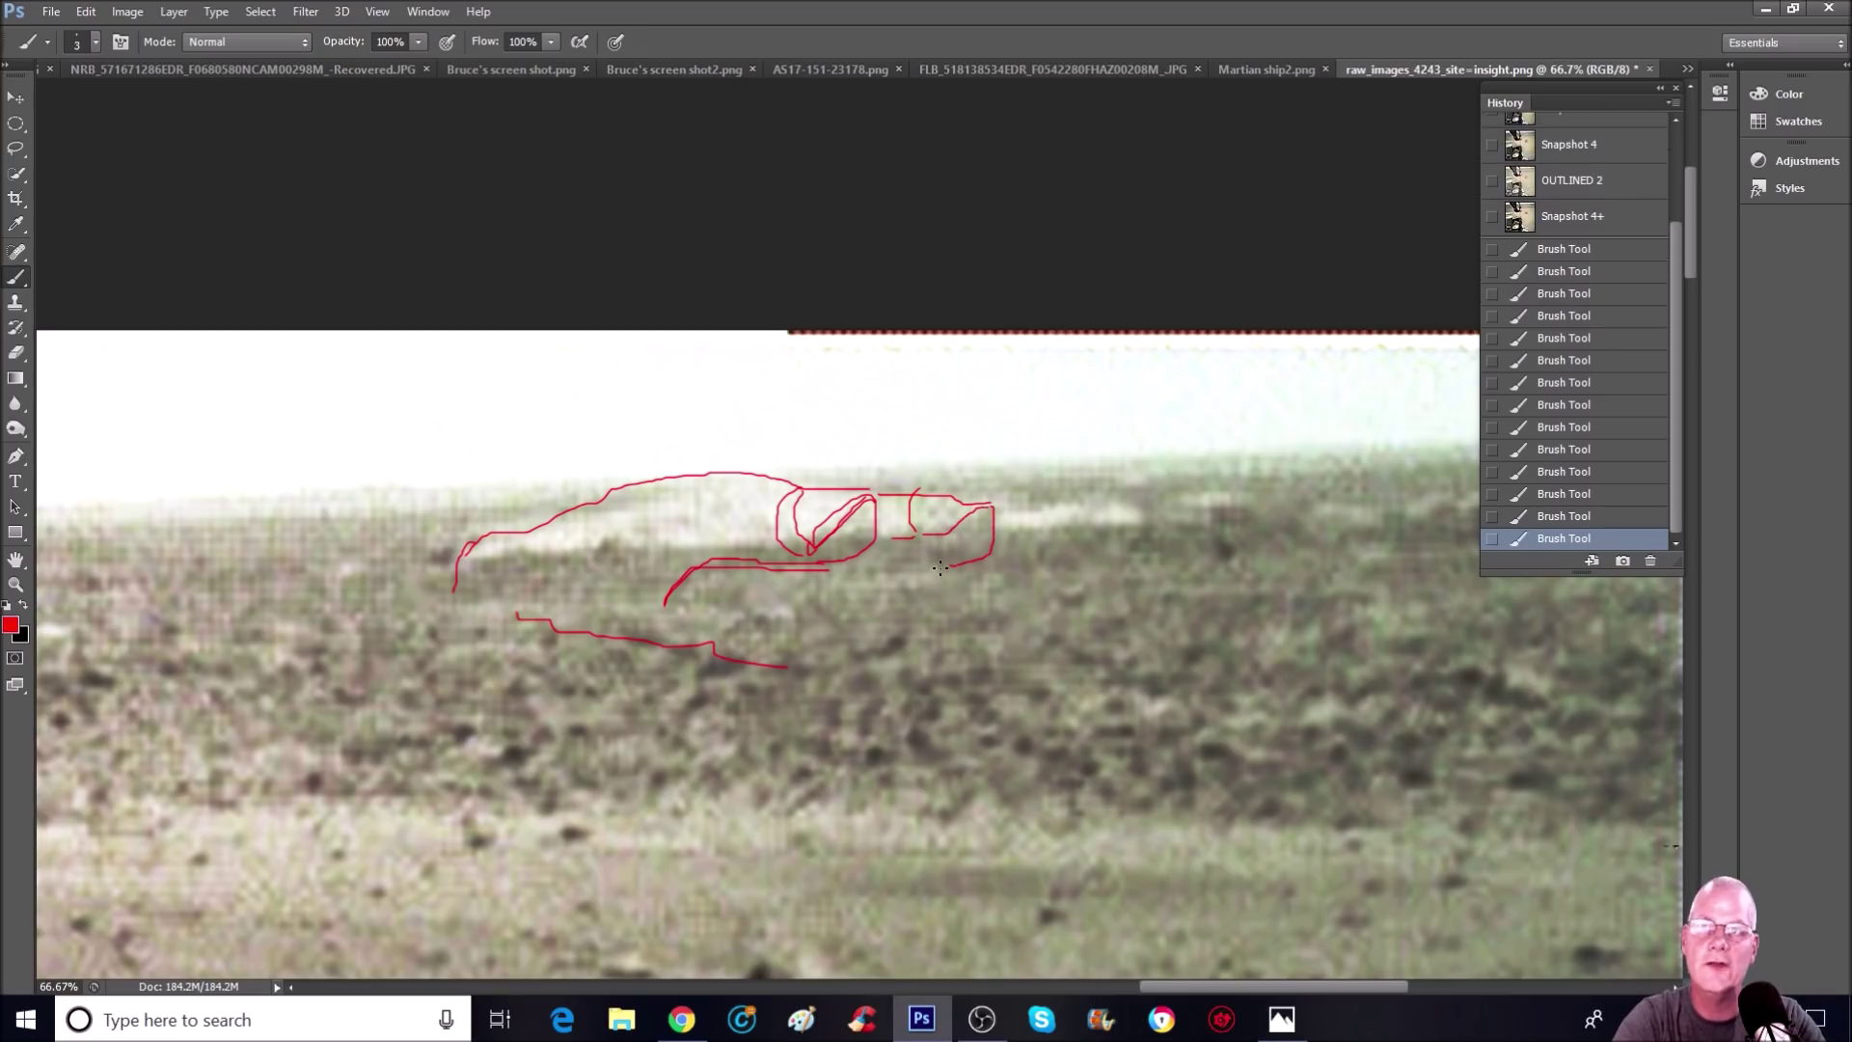
mouse_move(910, 573)
left_mouse_down()
mouse_move(812, 582)
mouse_move(793, 615)
left_mouse_up()
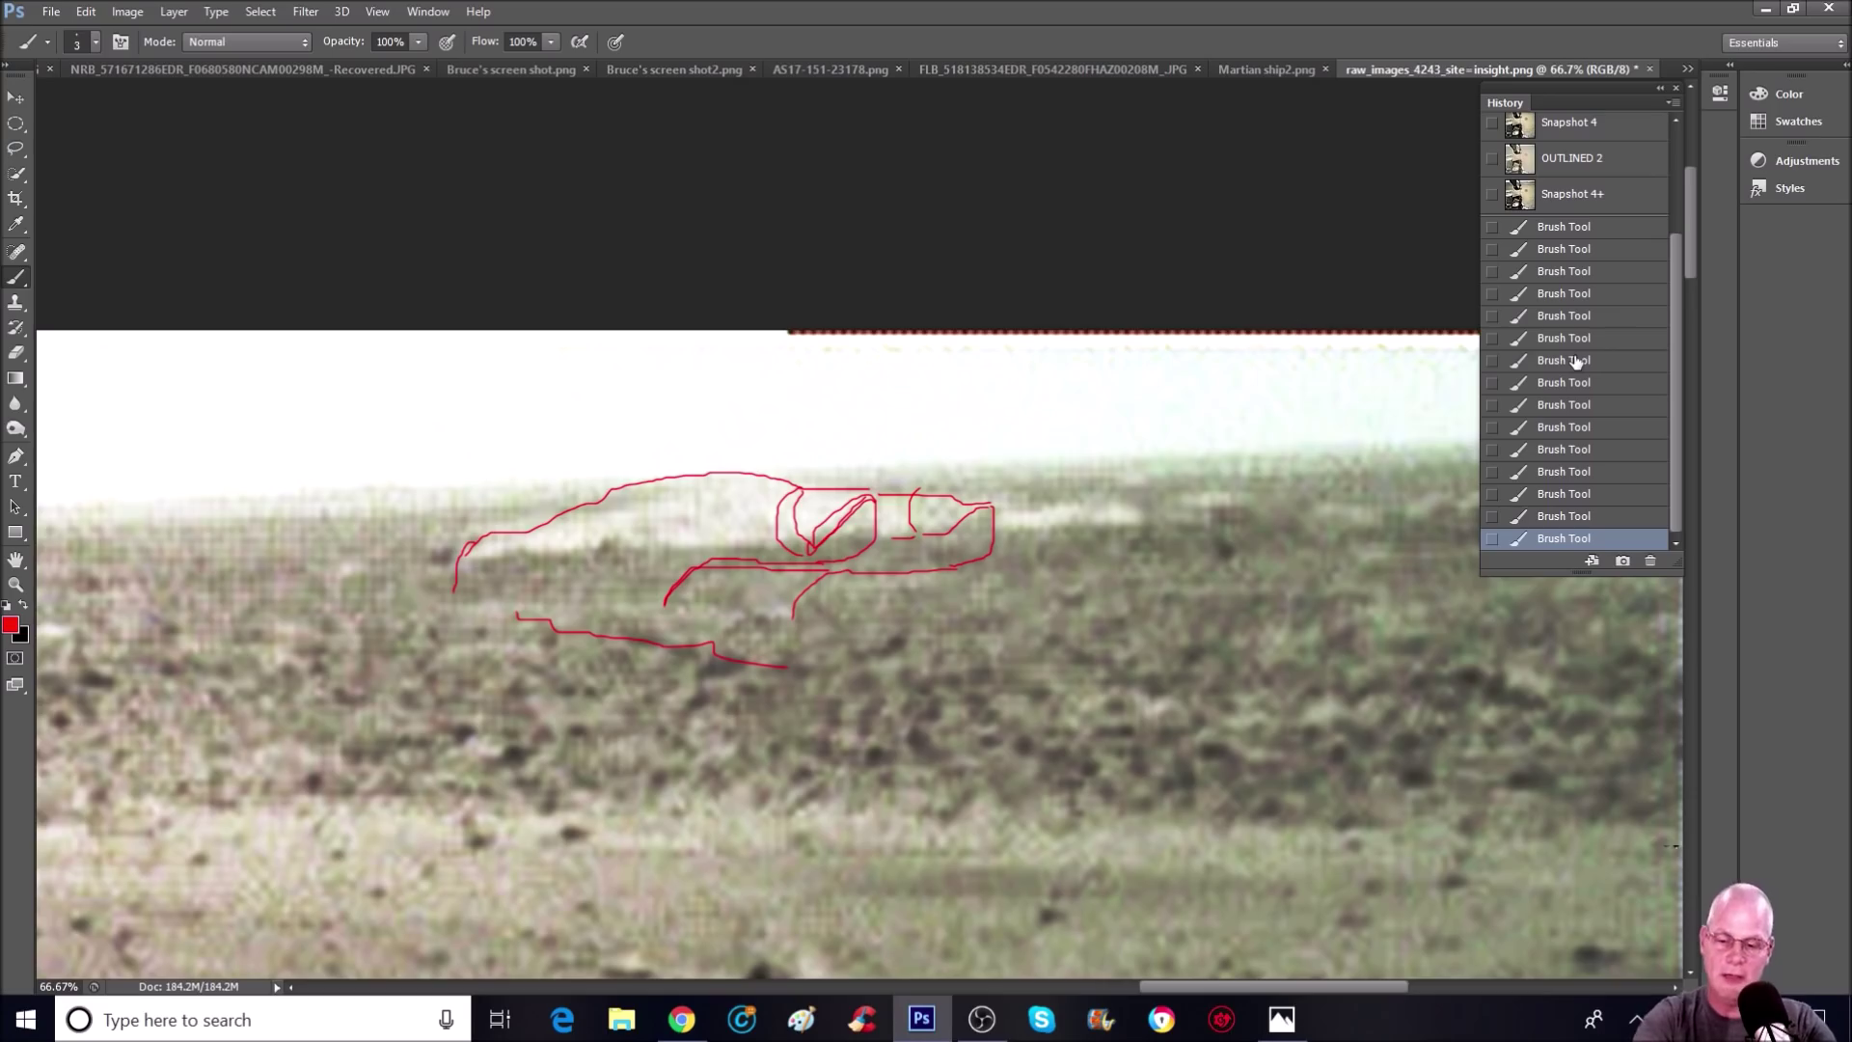
Step: Examine the red outline within the wider InSight image at 12.5% zoom, then at closer range up to 50%
key("ctrl+minus")
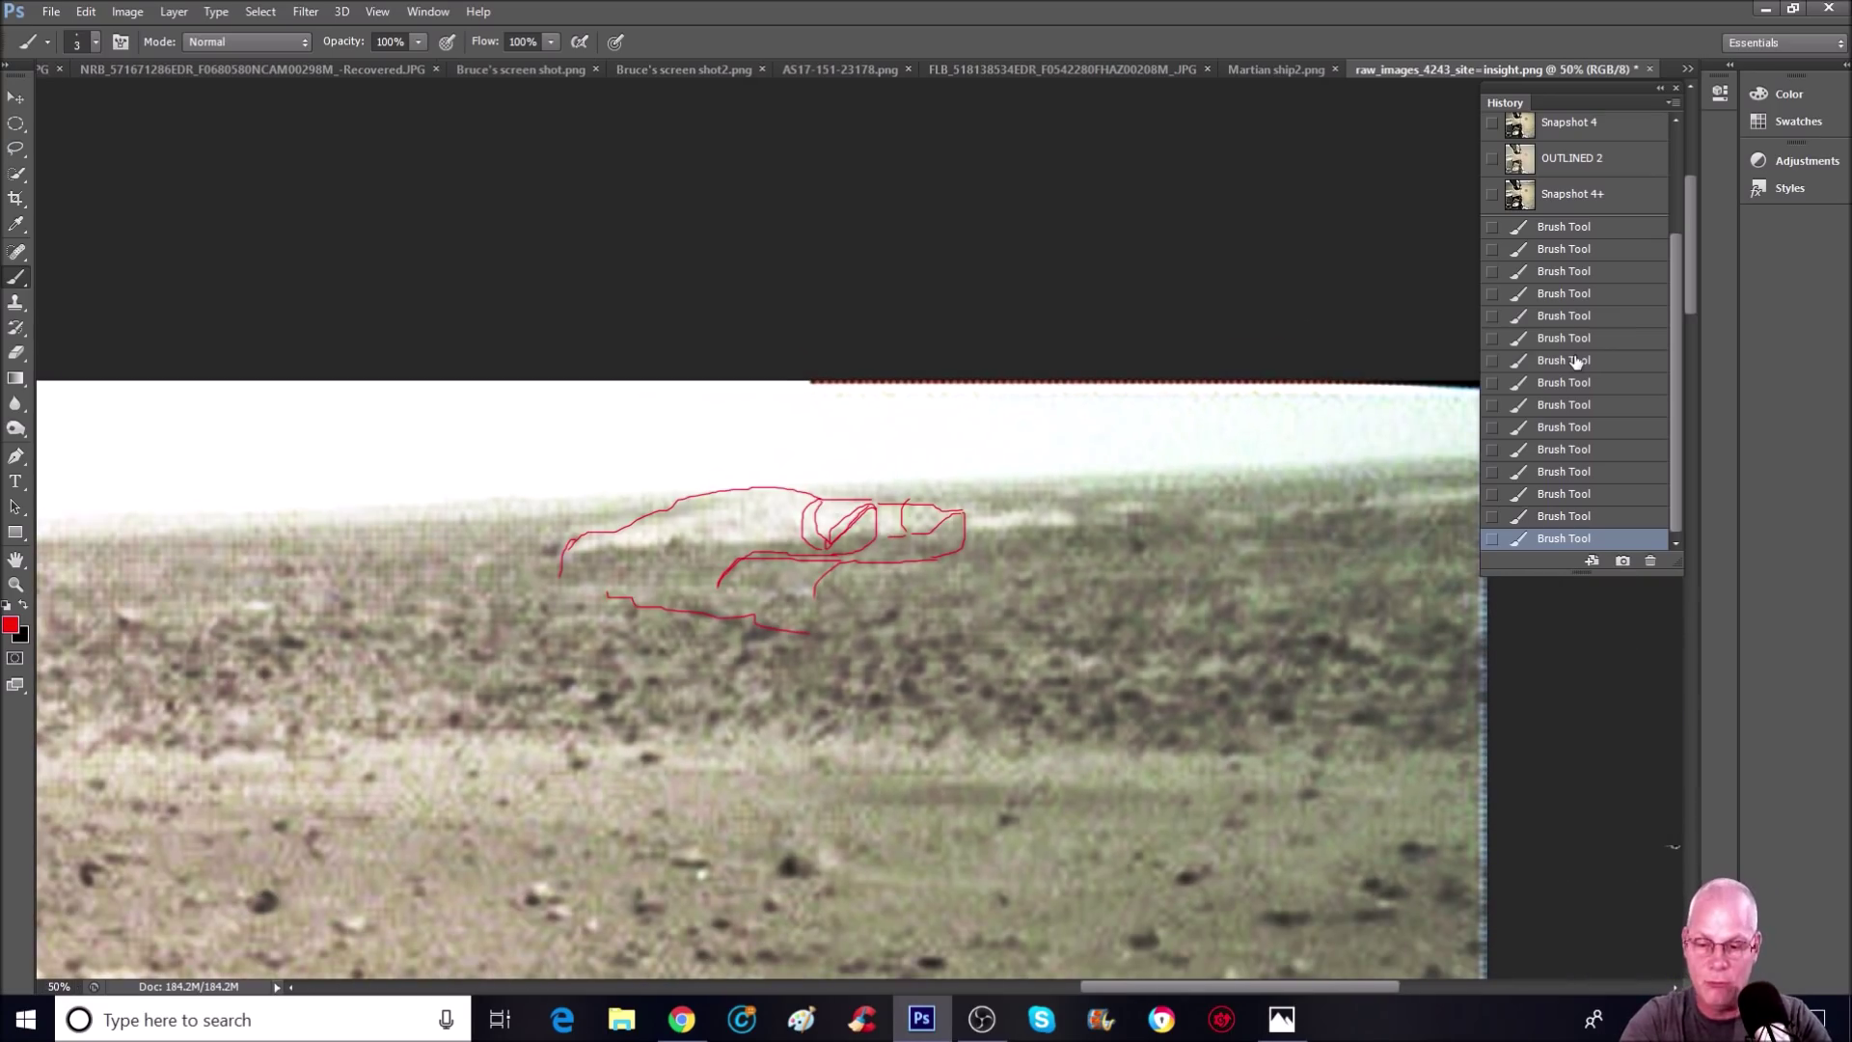
key("ctrl+minus")
key("ctrl+minus")
key("ctrl+minus")
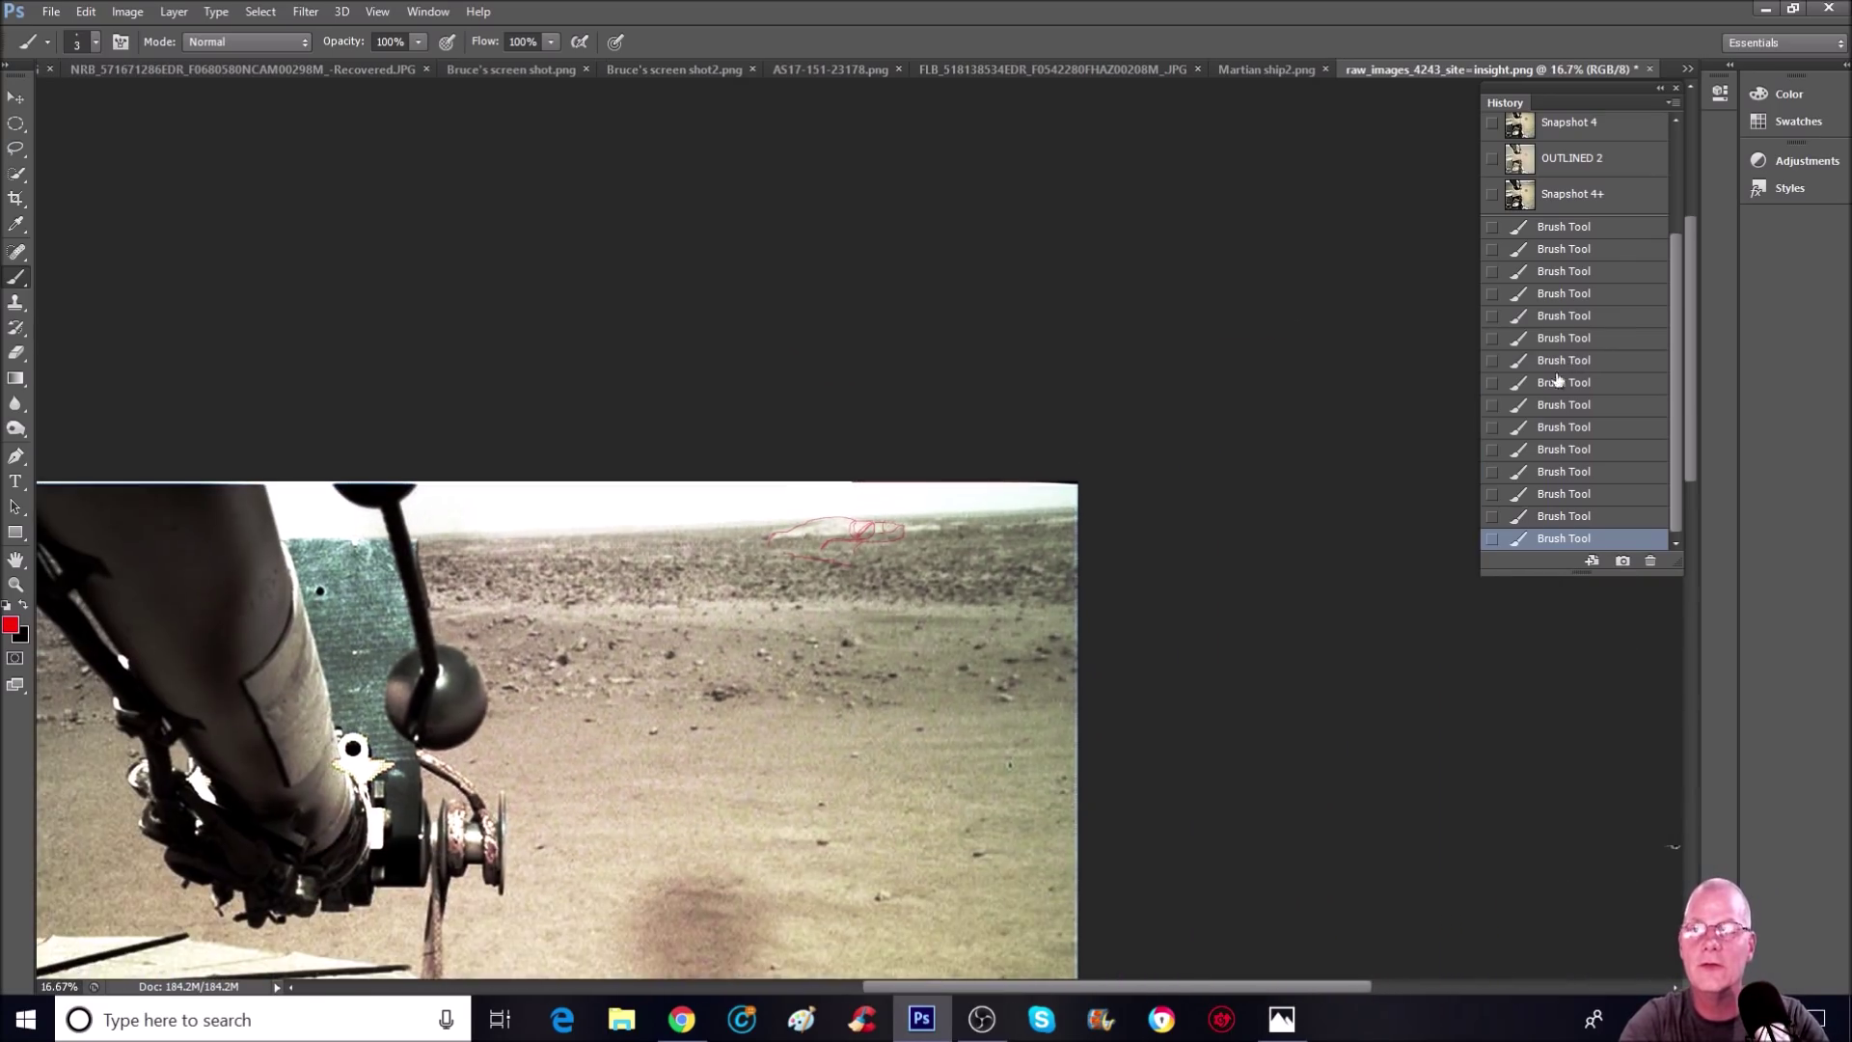
scroll(1117, 512, "down", 3)
key("ctrl+minus")
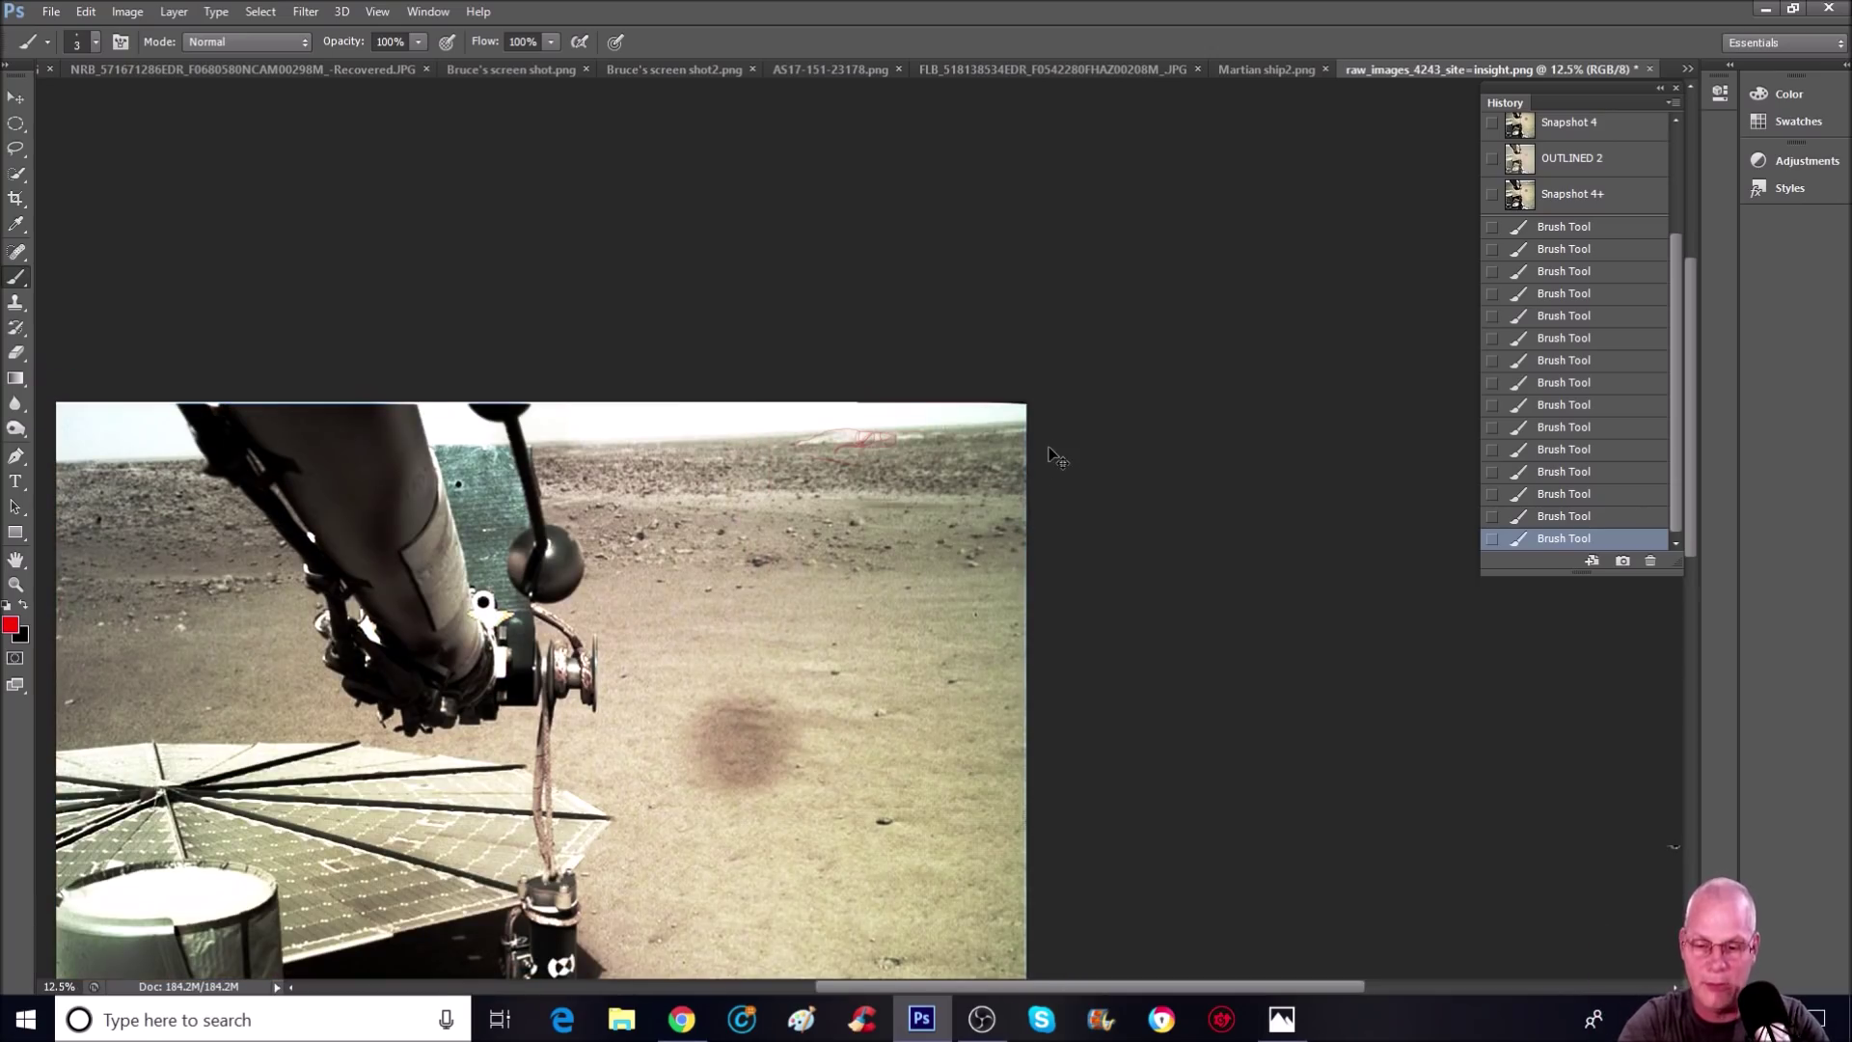
key("ctrl+plus")
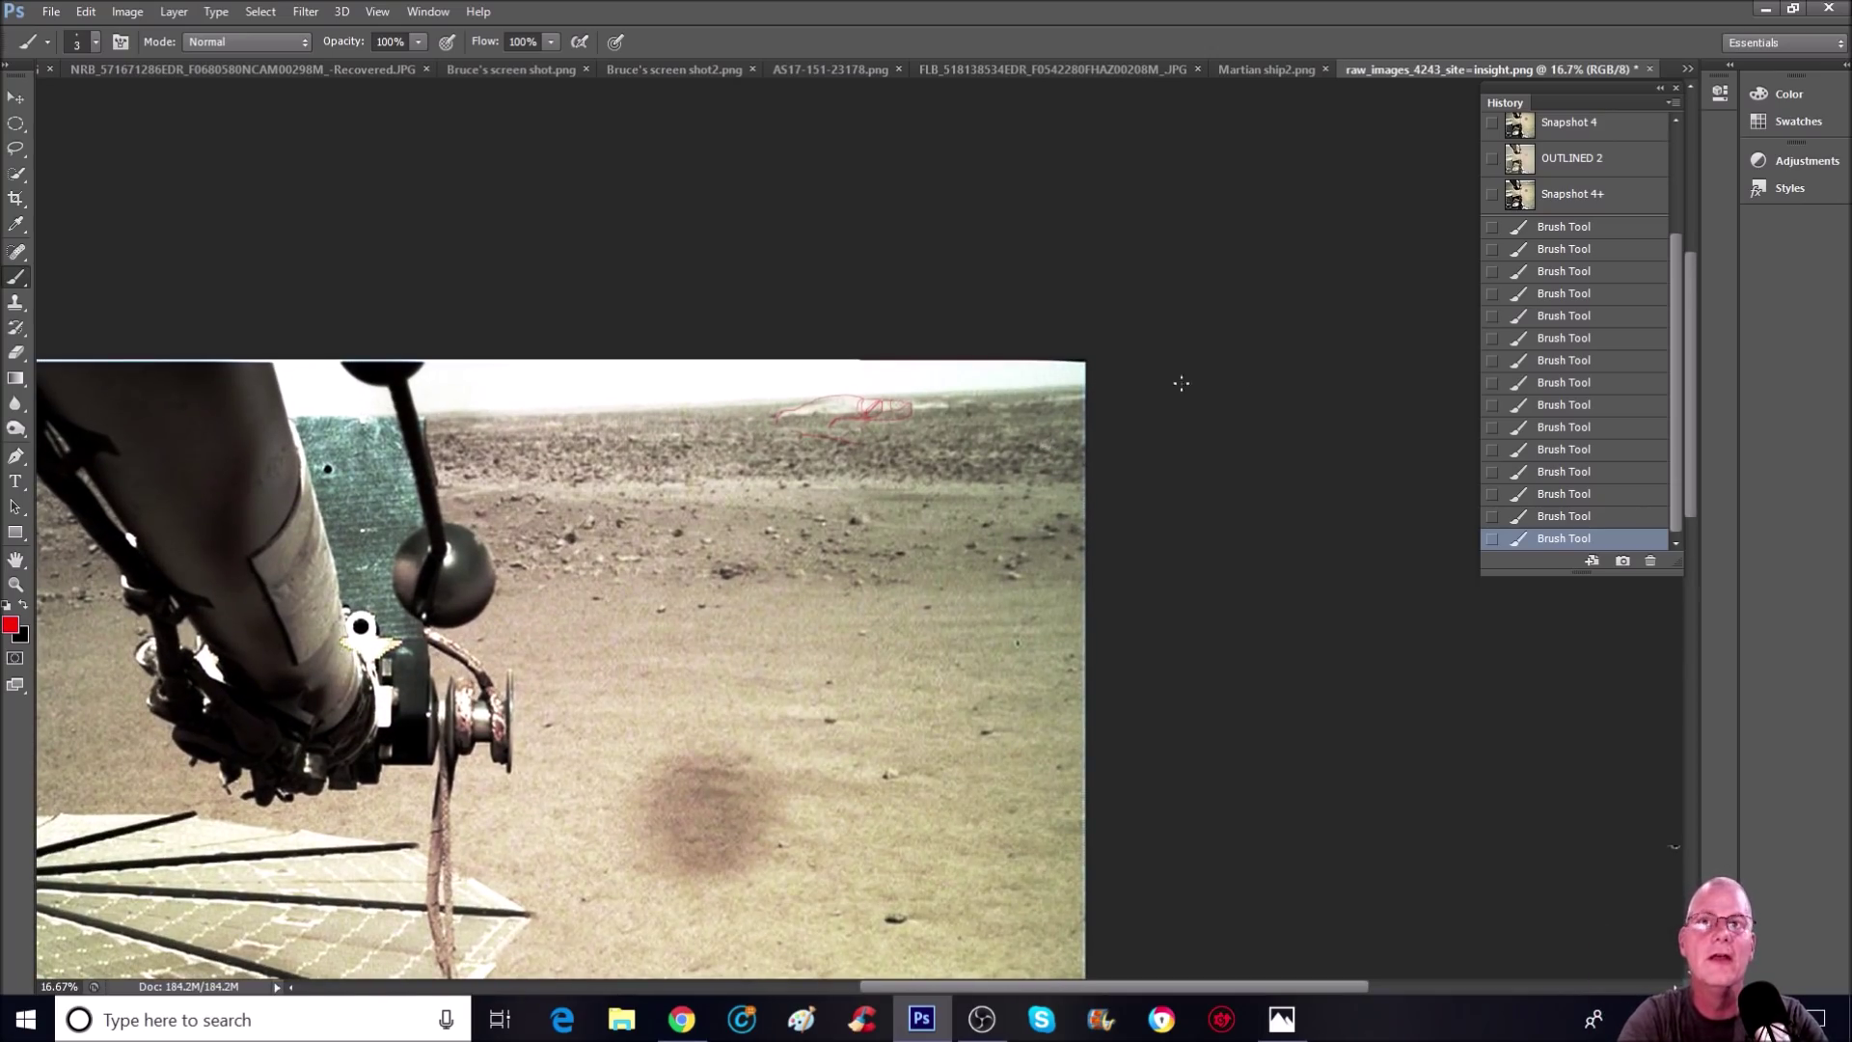
key("ctrl+minus")
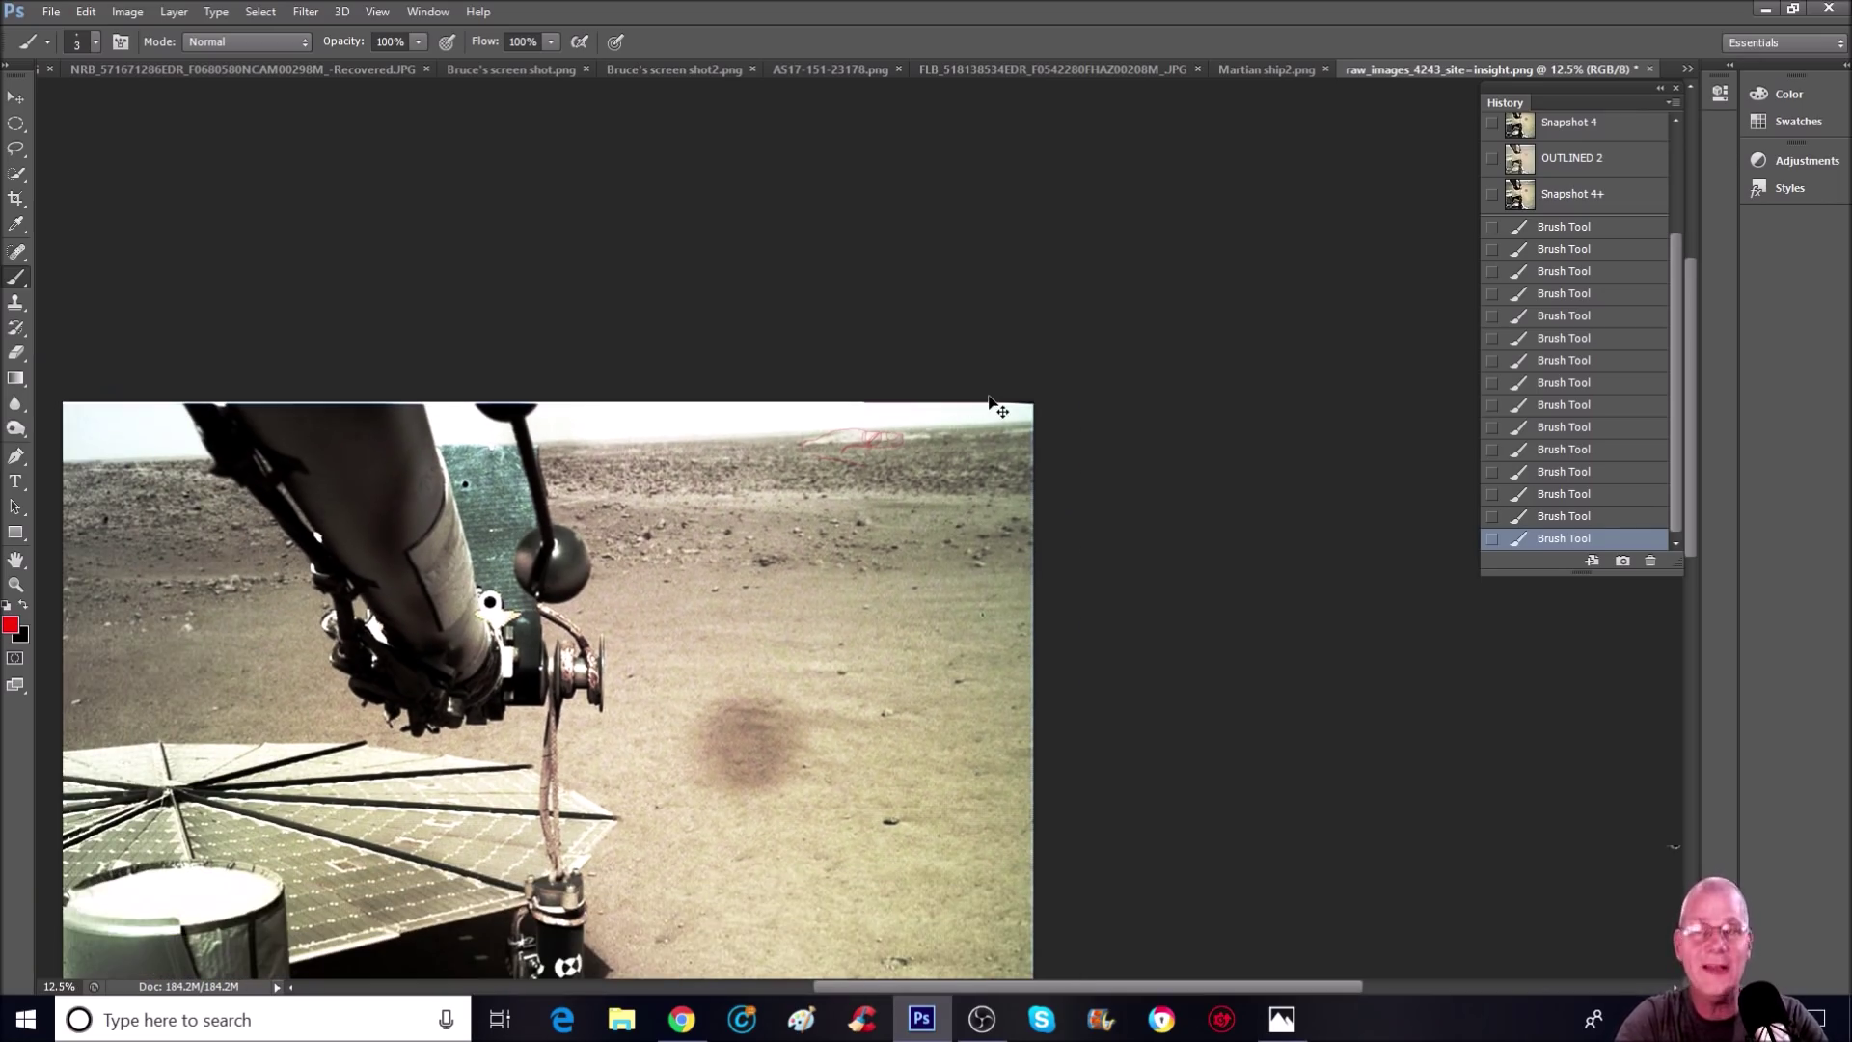
key("ctrl+plus")
key("ctrl+plus")
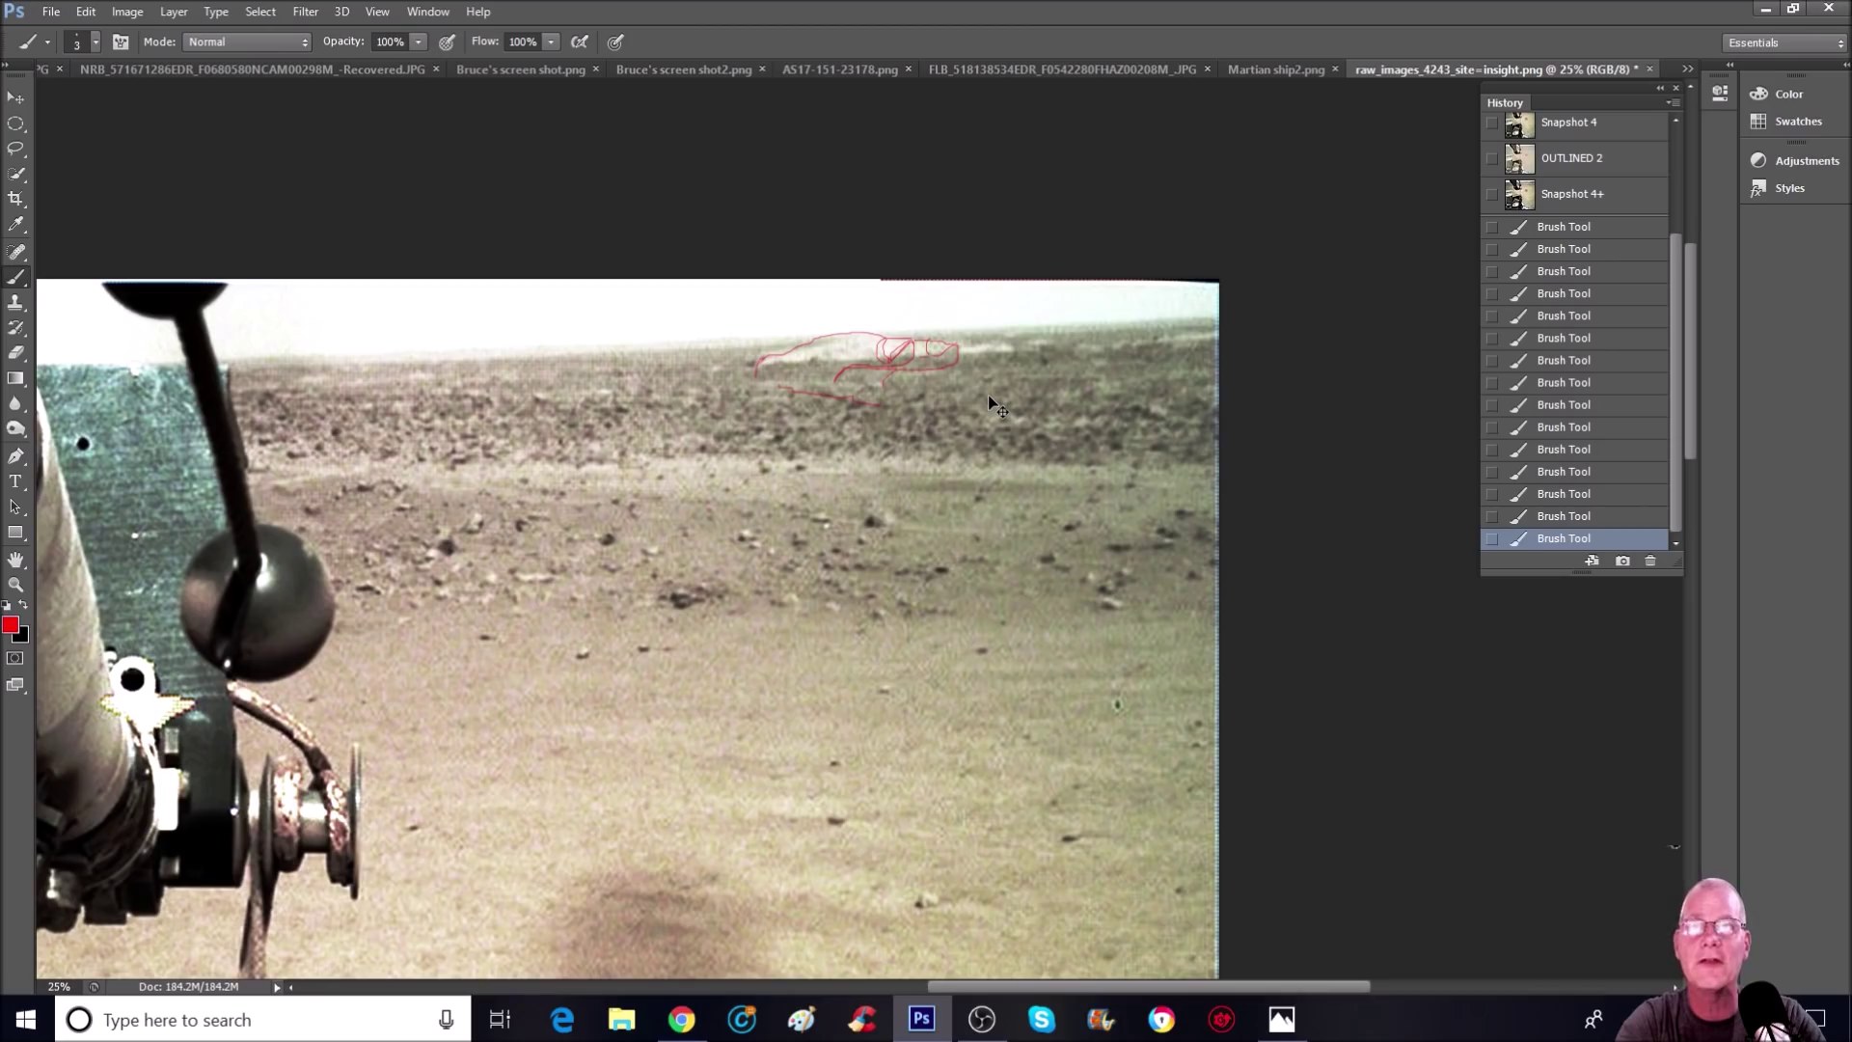
key("ctrl+plus")
key("ctrl+plus")
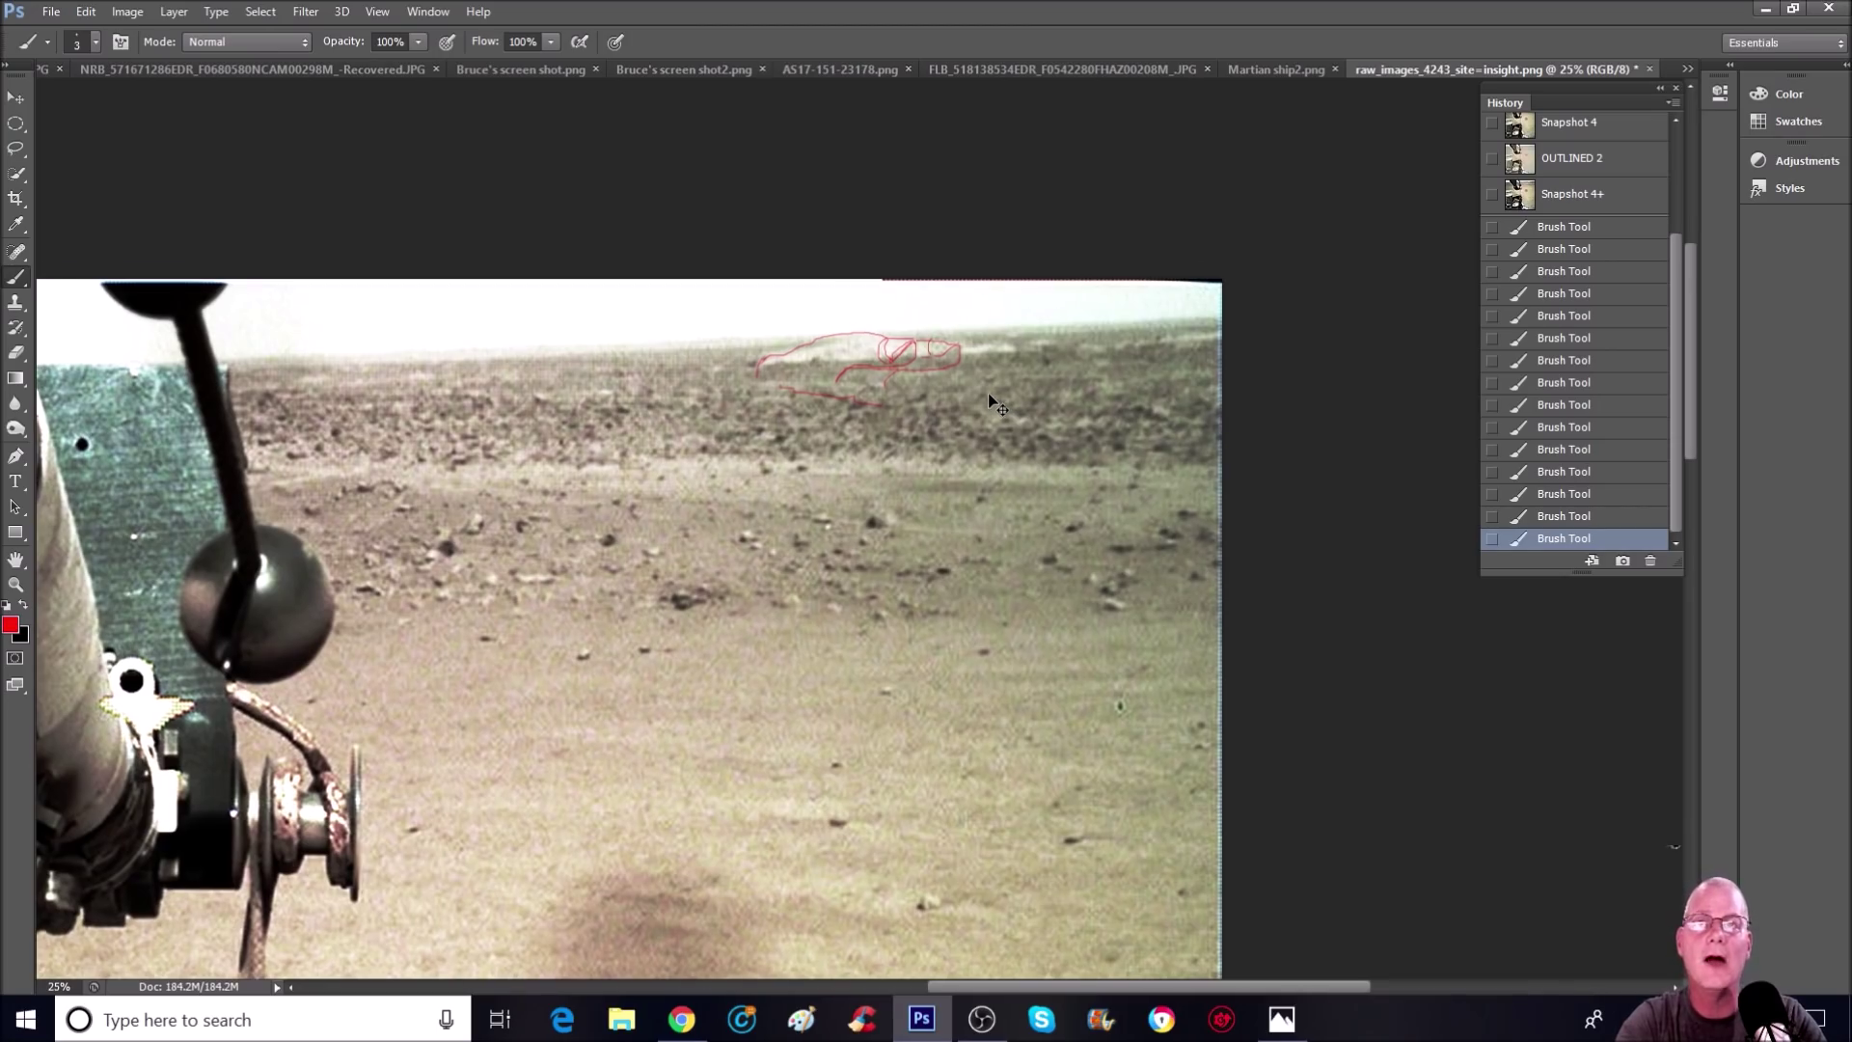
scroll(974, 338, "up", 3)
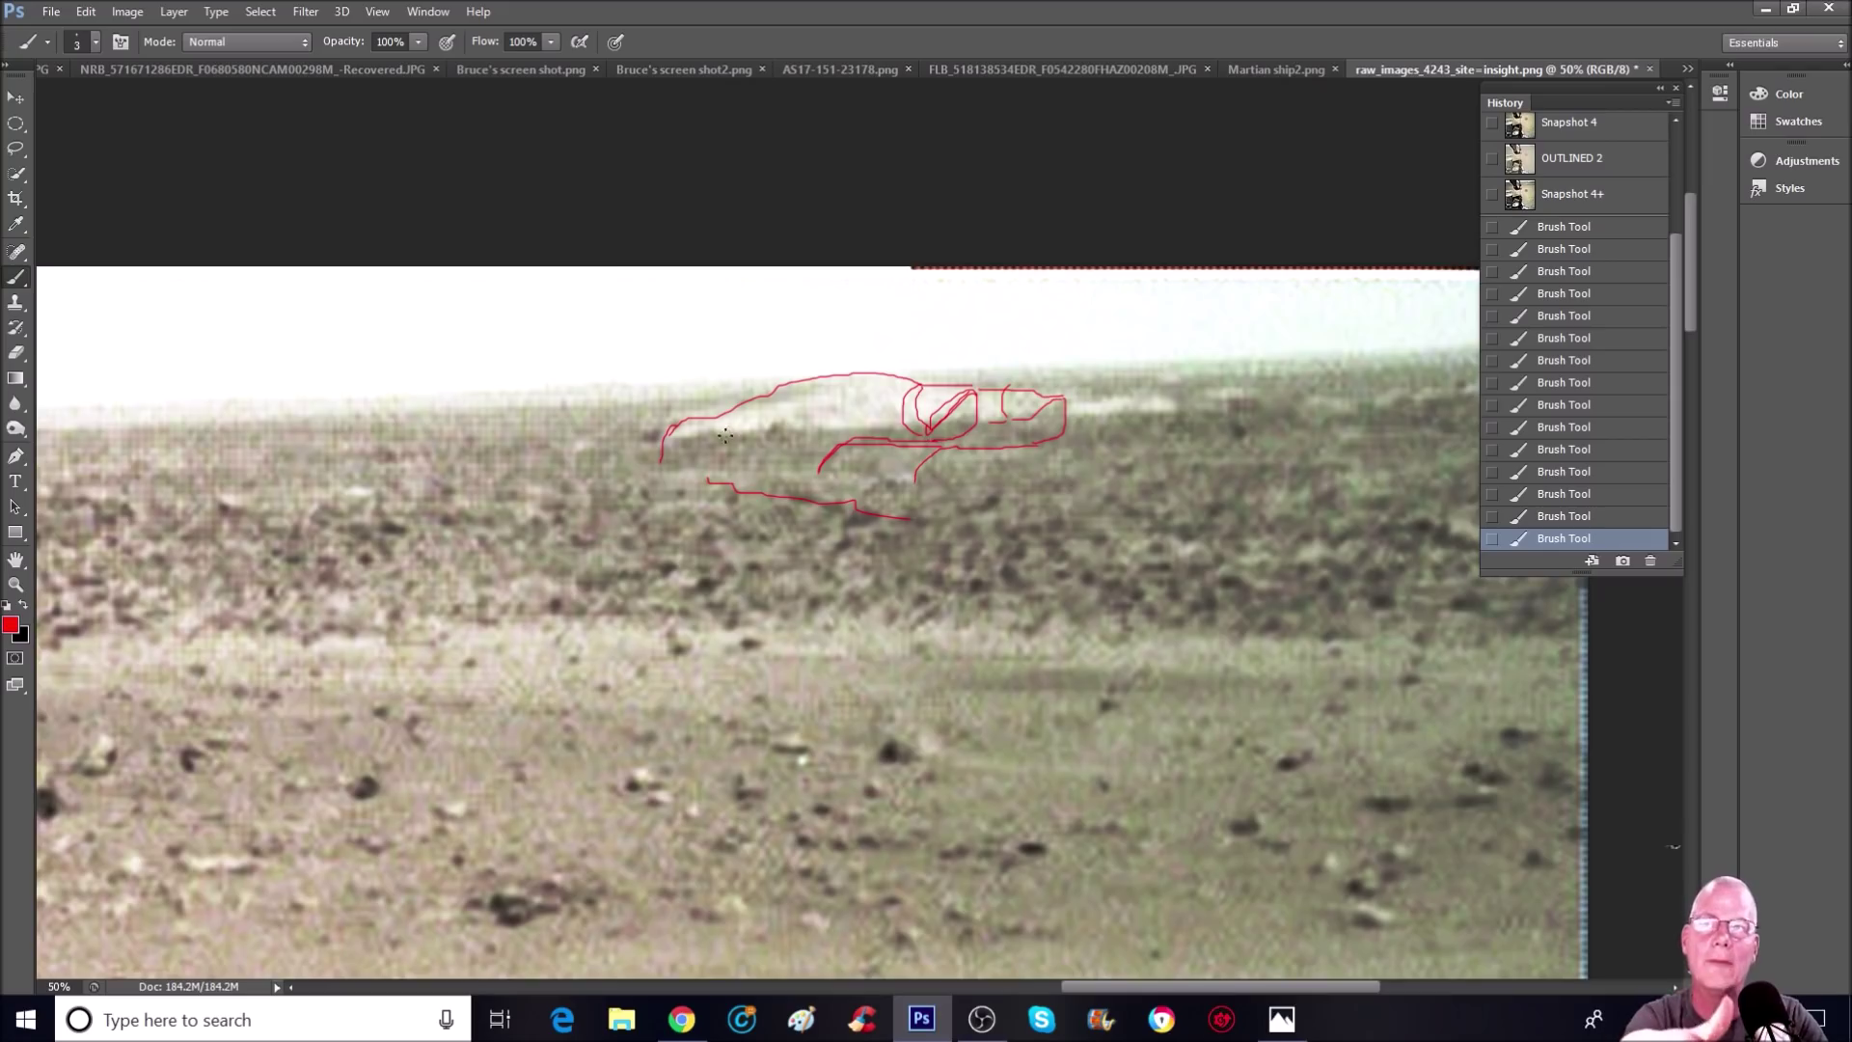
Step: Brush red lines along the formation's midline, lower body, left tip and right-hand extension, and mark a small detail inside the hump
left_click_drag(668, 436, 1138, 410)
left_click_drag(757, 455, 1033, 442)
left_click_drag(1161, 408, 1309, 442)
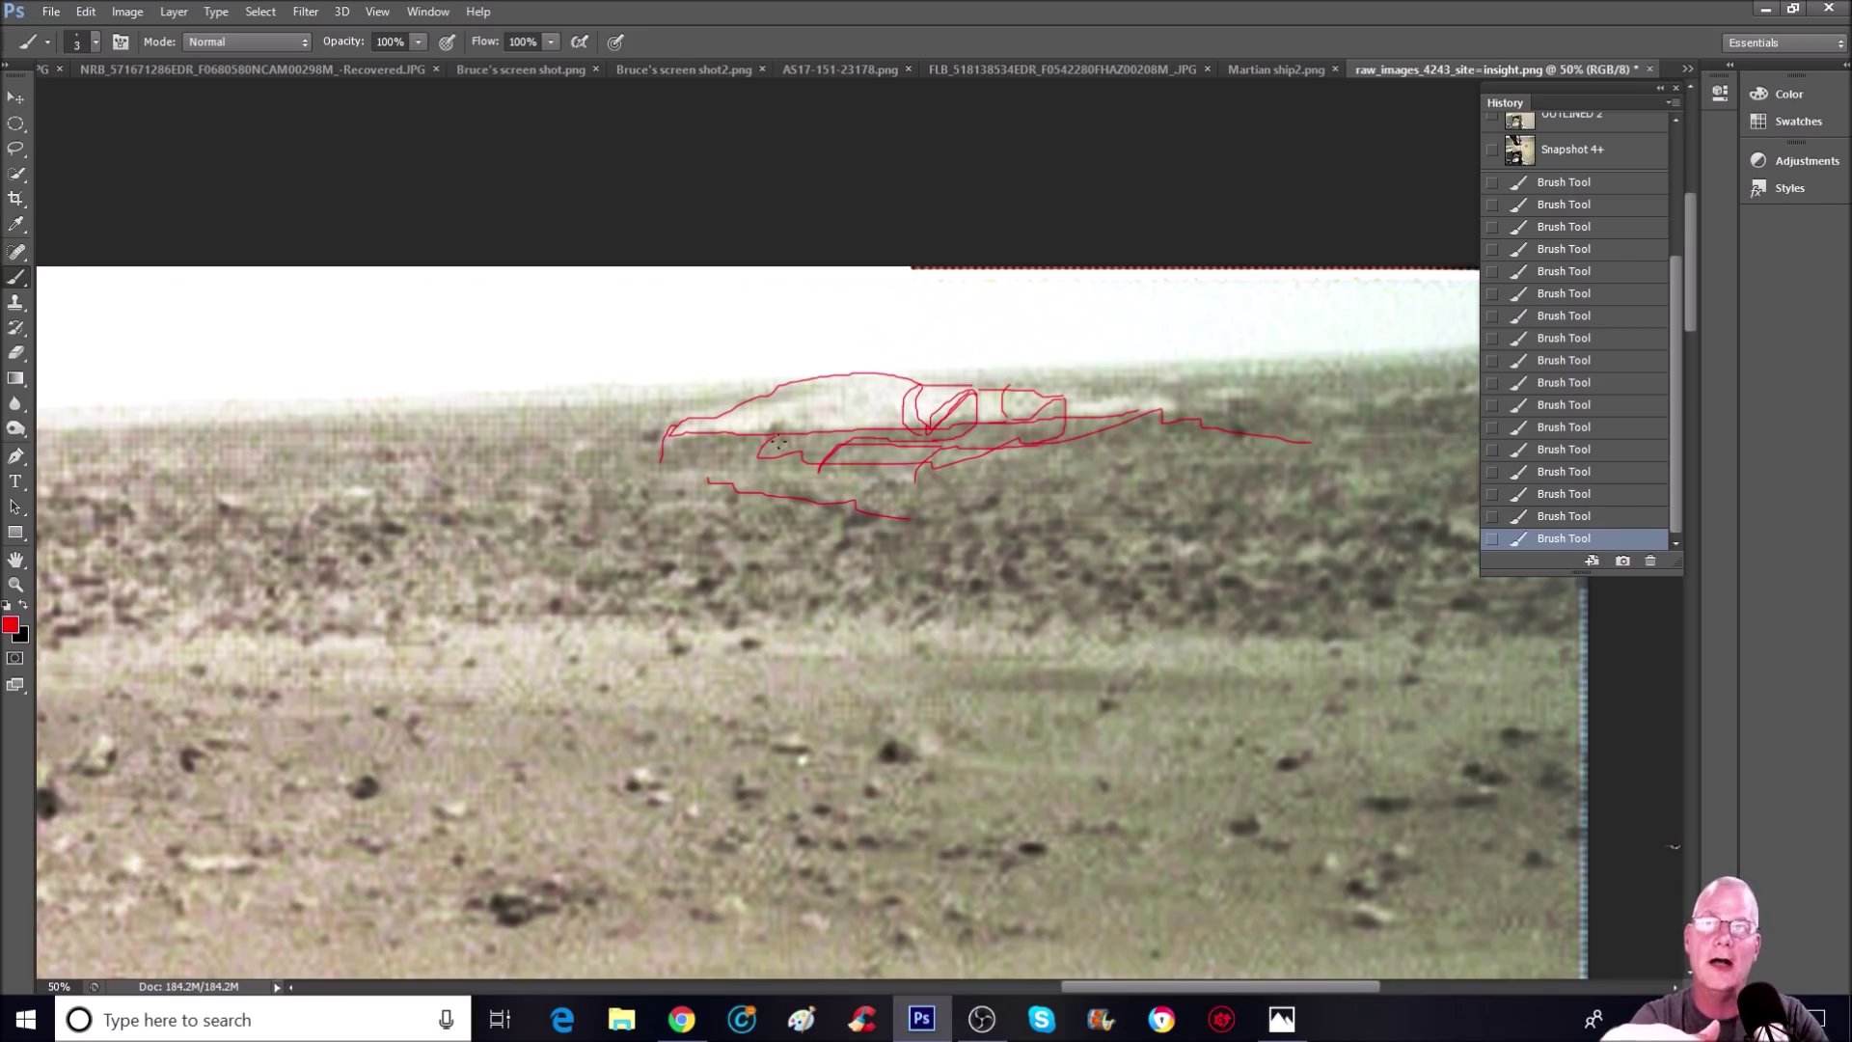
mouse_move(664, 489)
left_mouse_down()
mouse_move(703, 464)
mouse_move(731, 473)
left_mouse_up()
left_click_drag(820, 403, 841, 406)
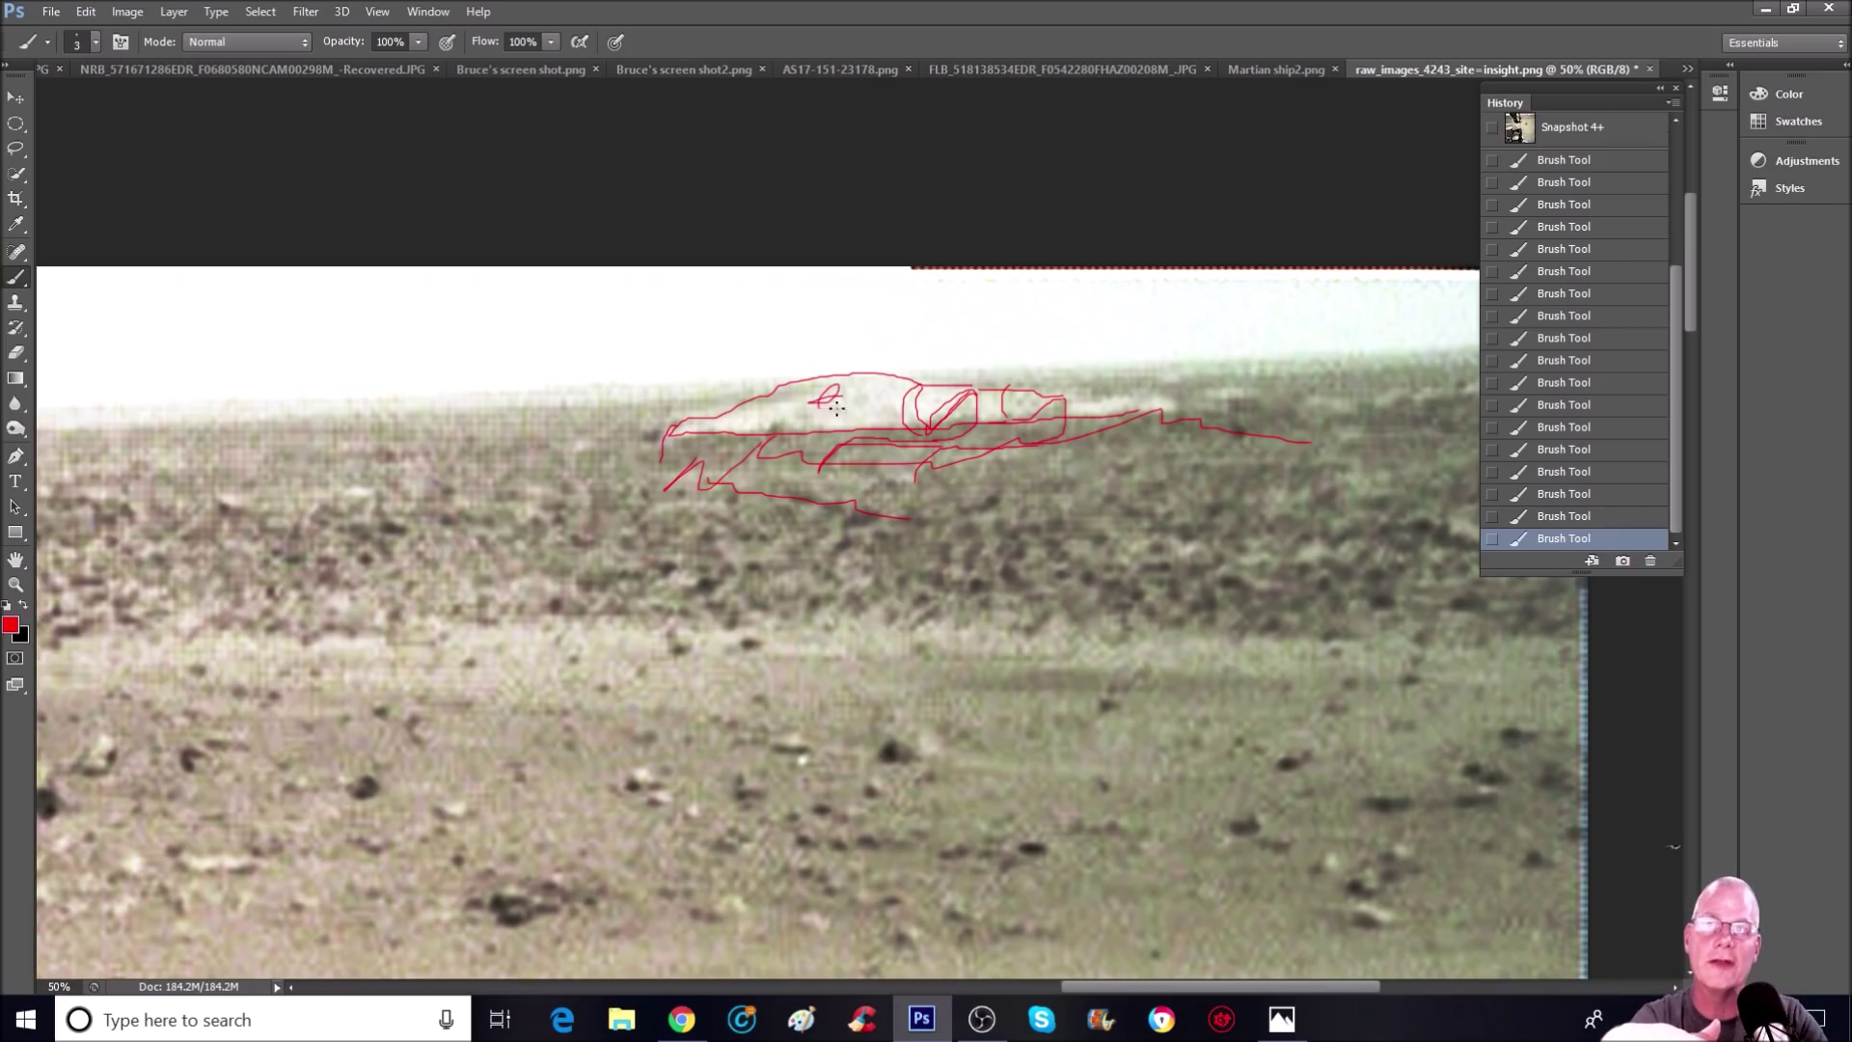
Step: Discard the red markings by restoring Snapshot 4, then display the Snapshot 4+ version of the formation
scroll(1553, 221, "up", 10)
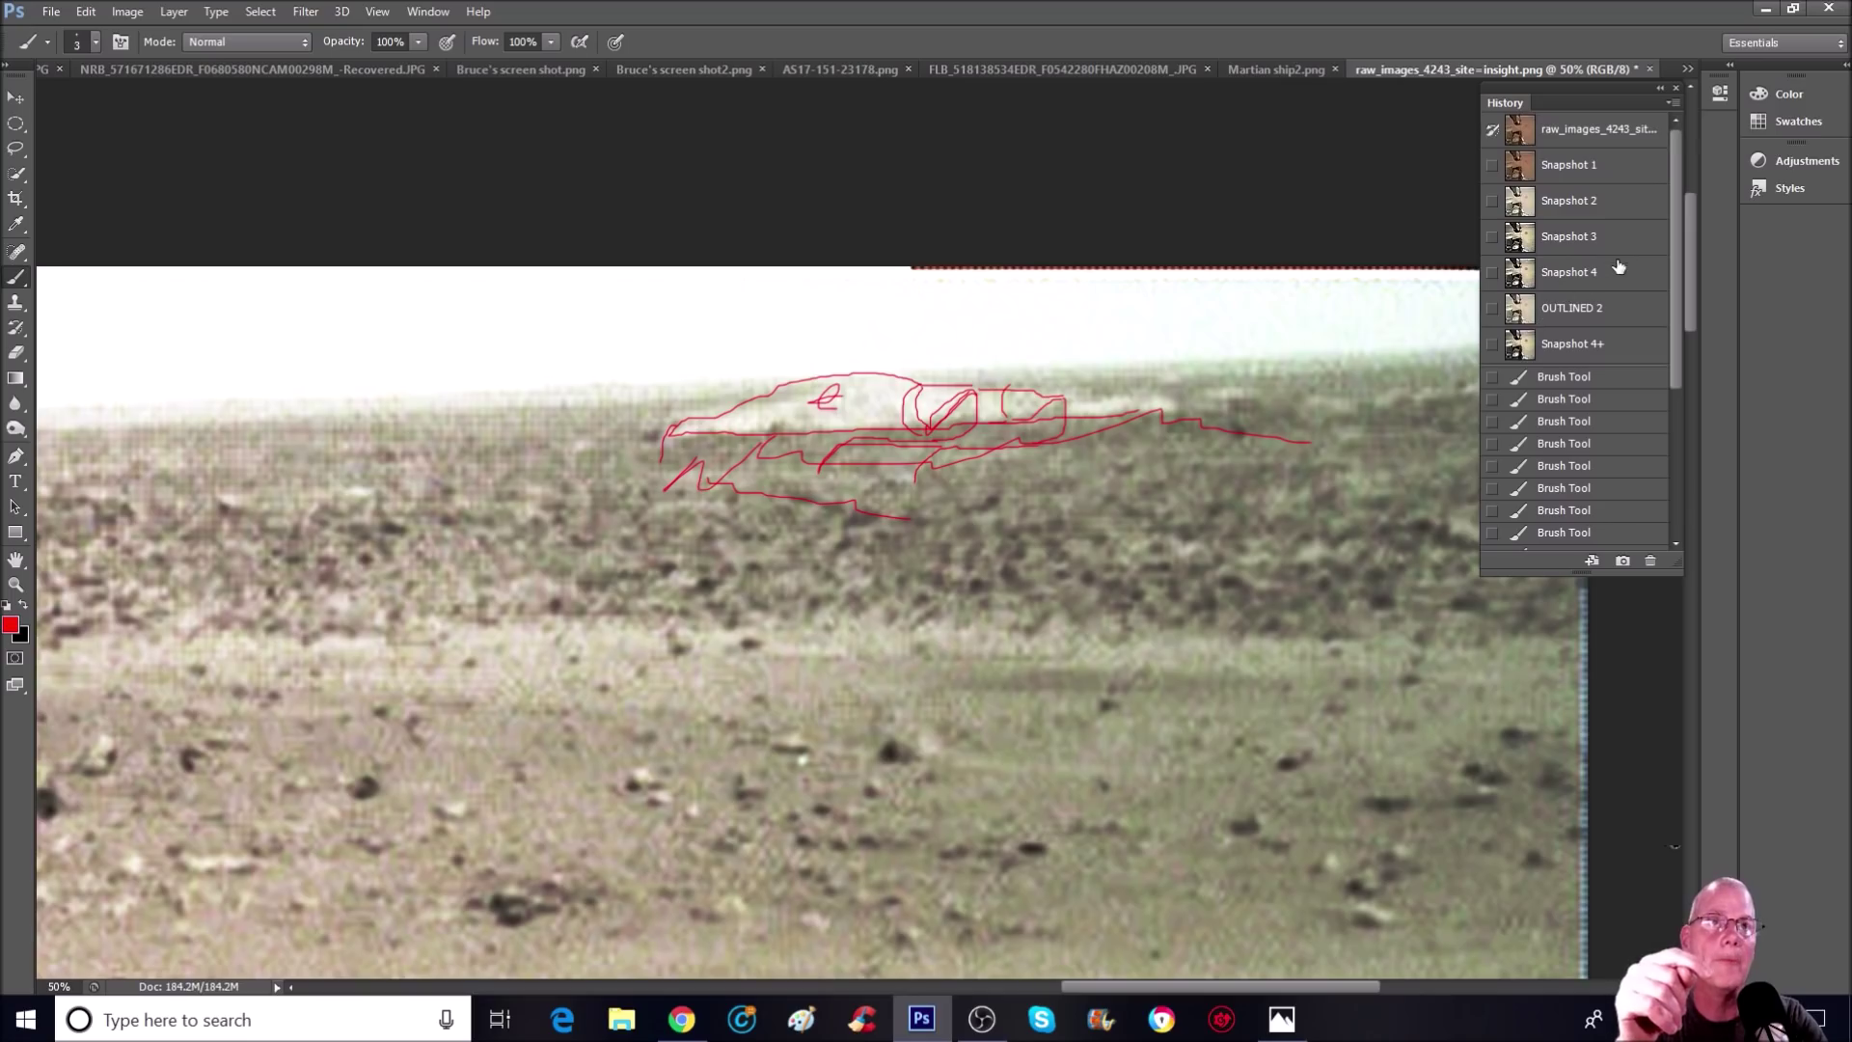
left_click(1619, 271)
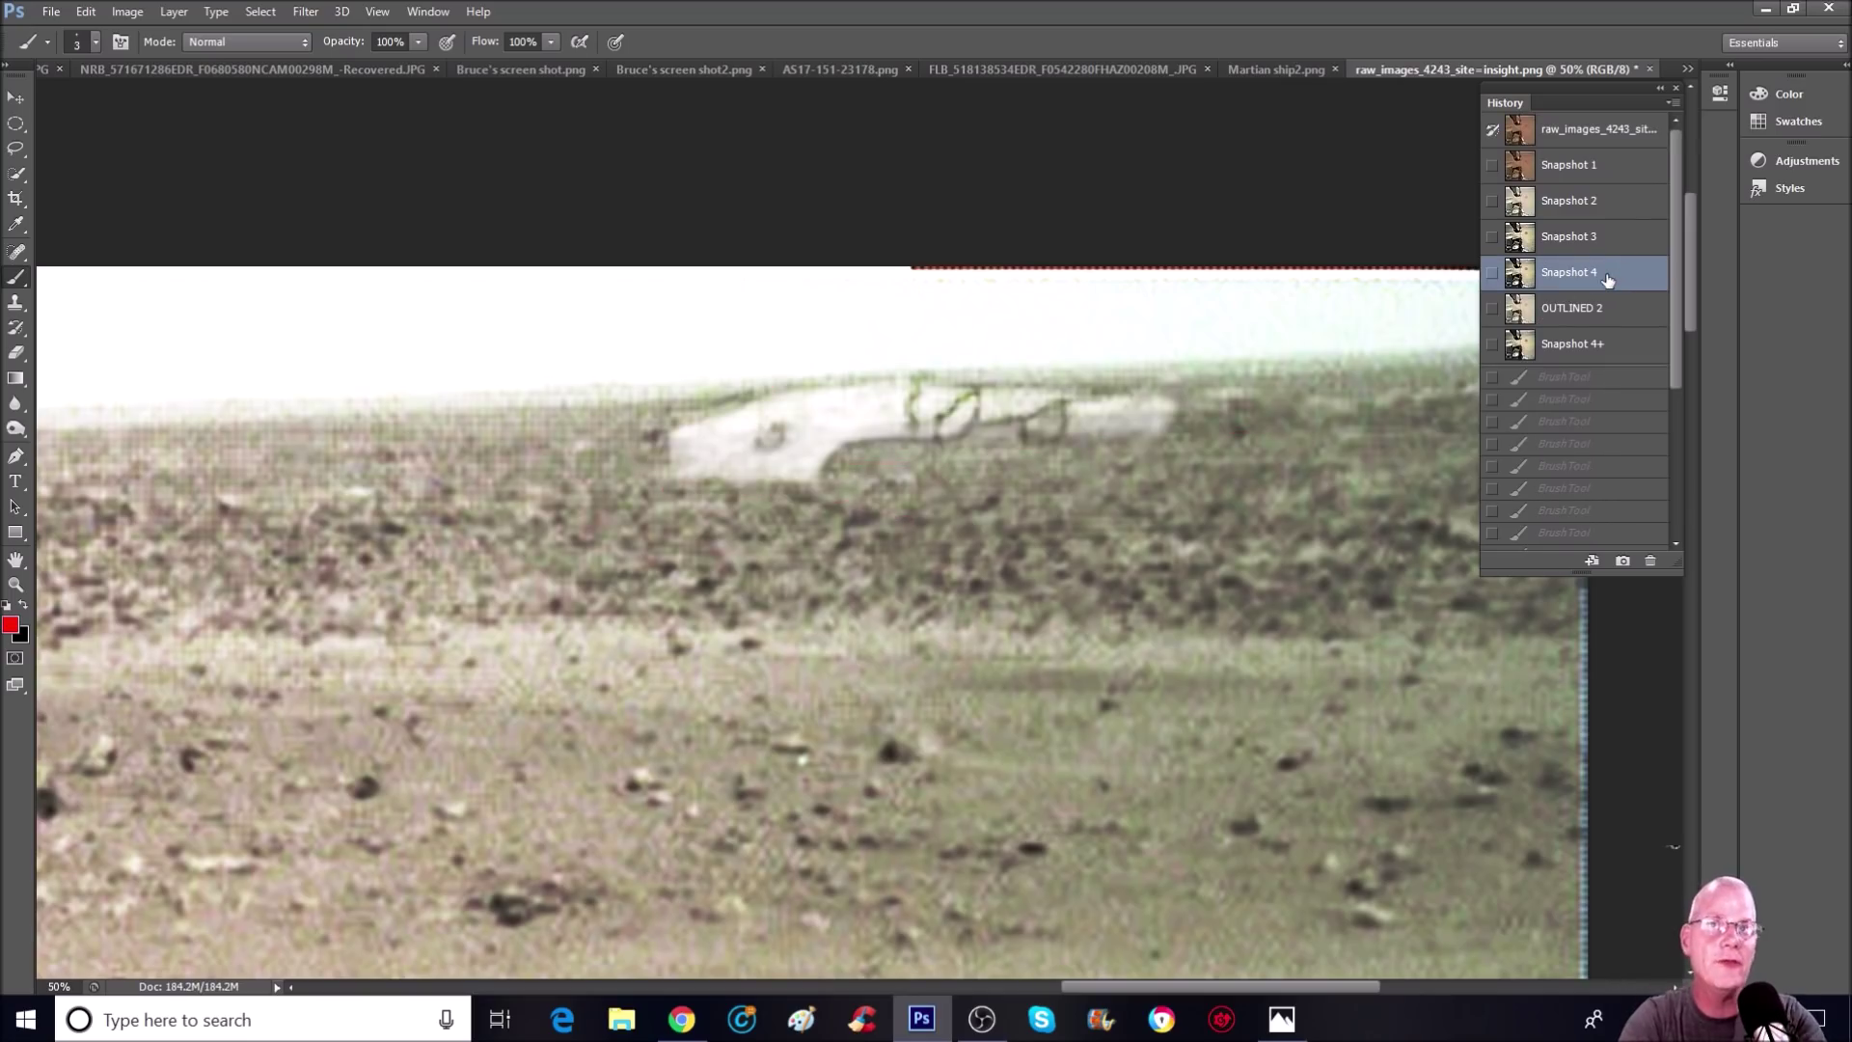
left_click(1630, 353)
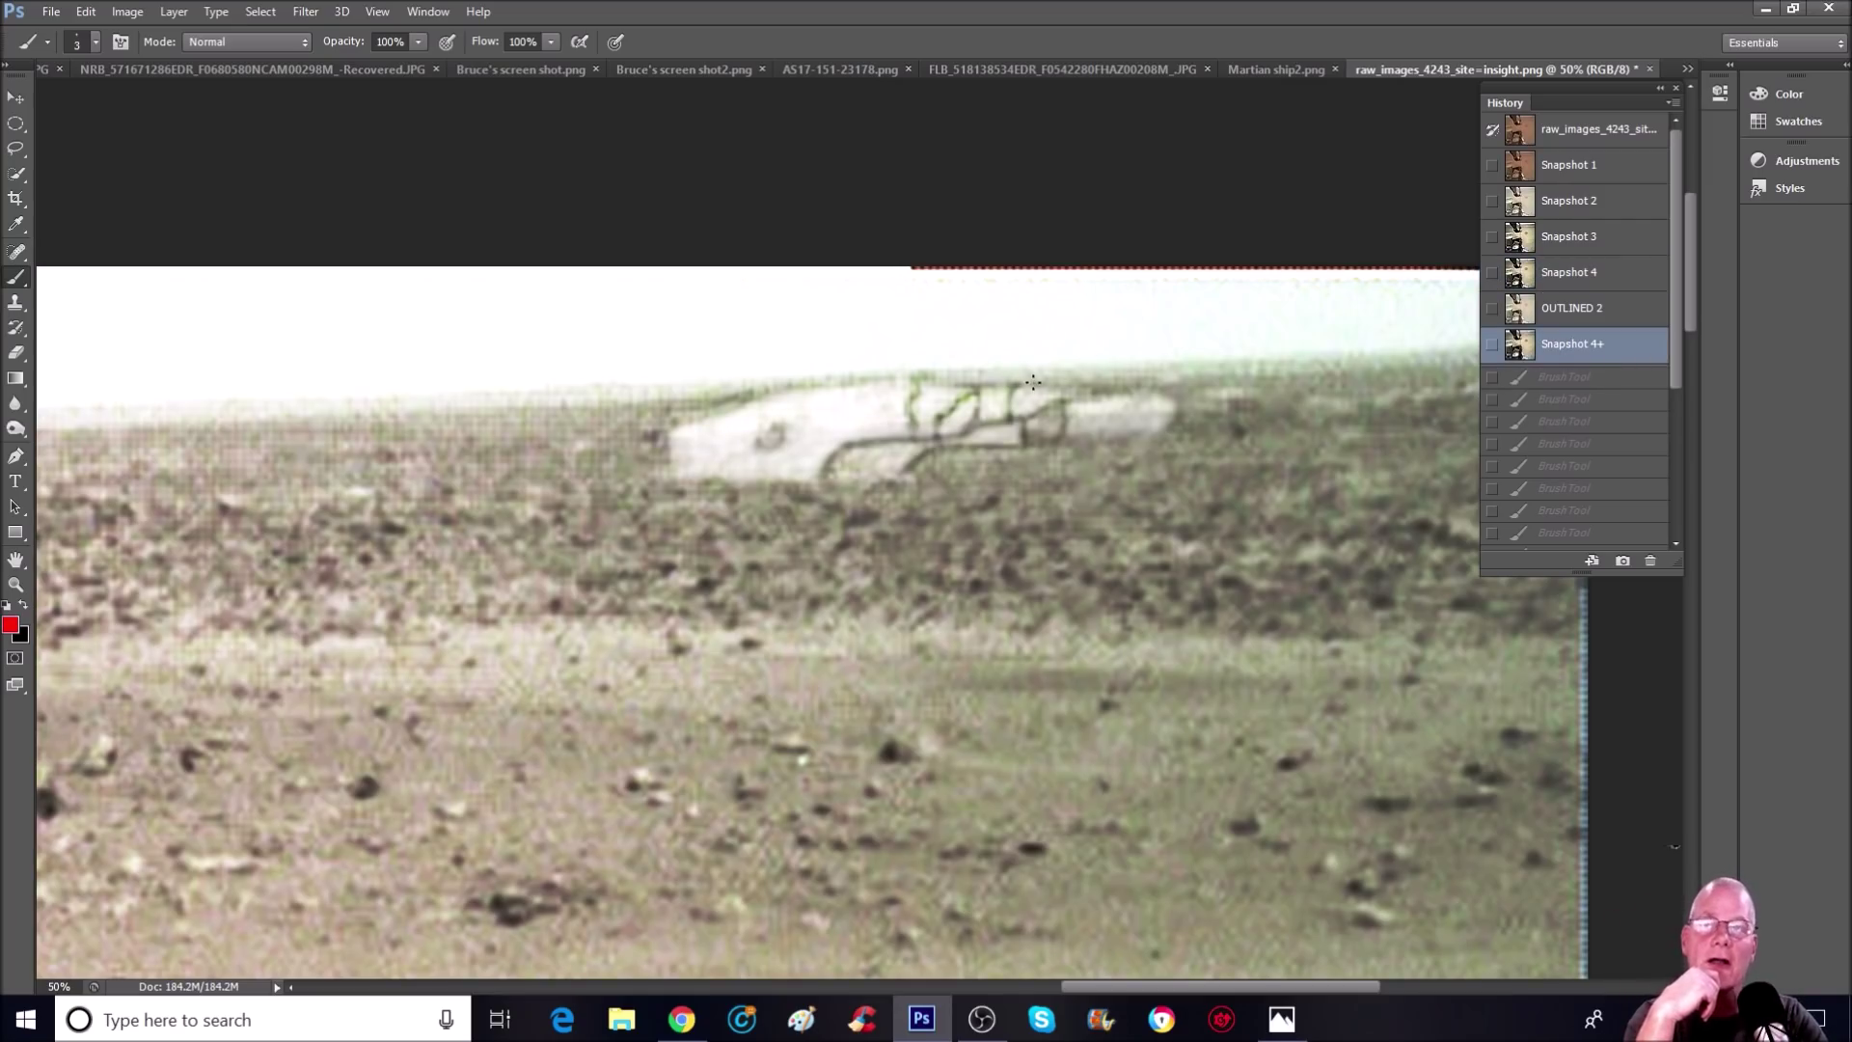
Step: Compare the horizon formation in Snapshots 2, 3 and 4 with the Snapshot 4+ version at 50% zoom
left_click(1575, 202)
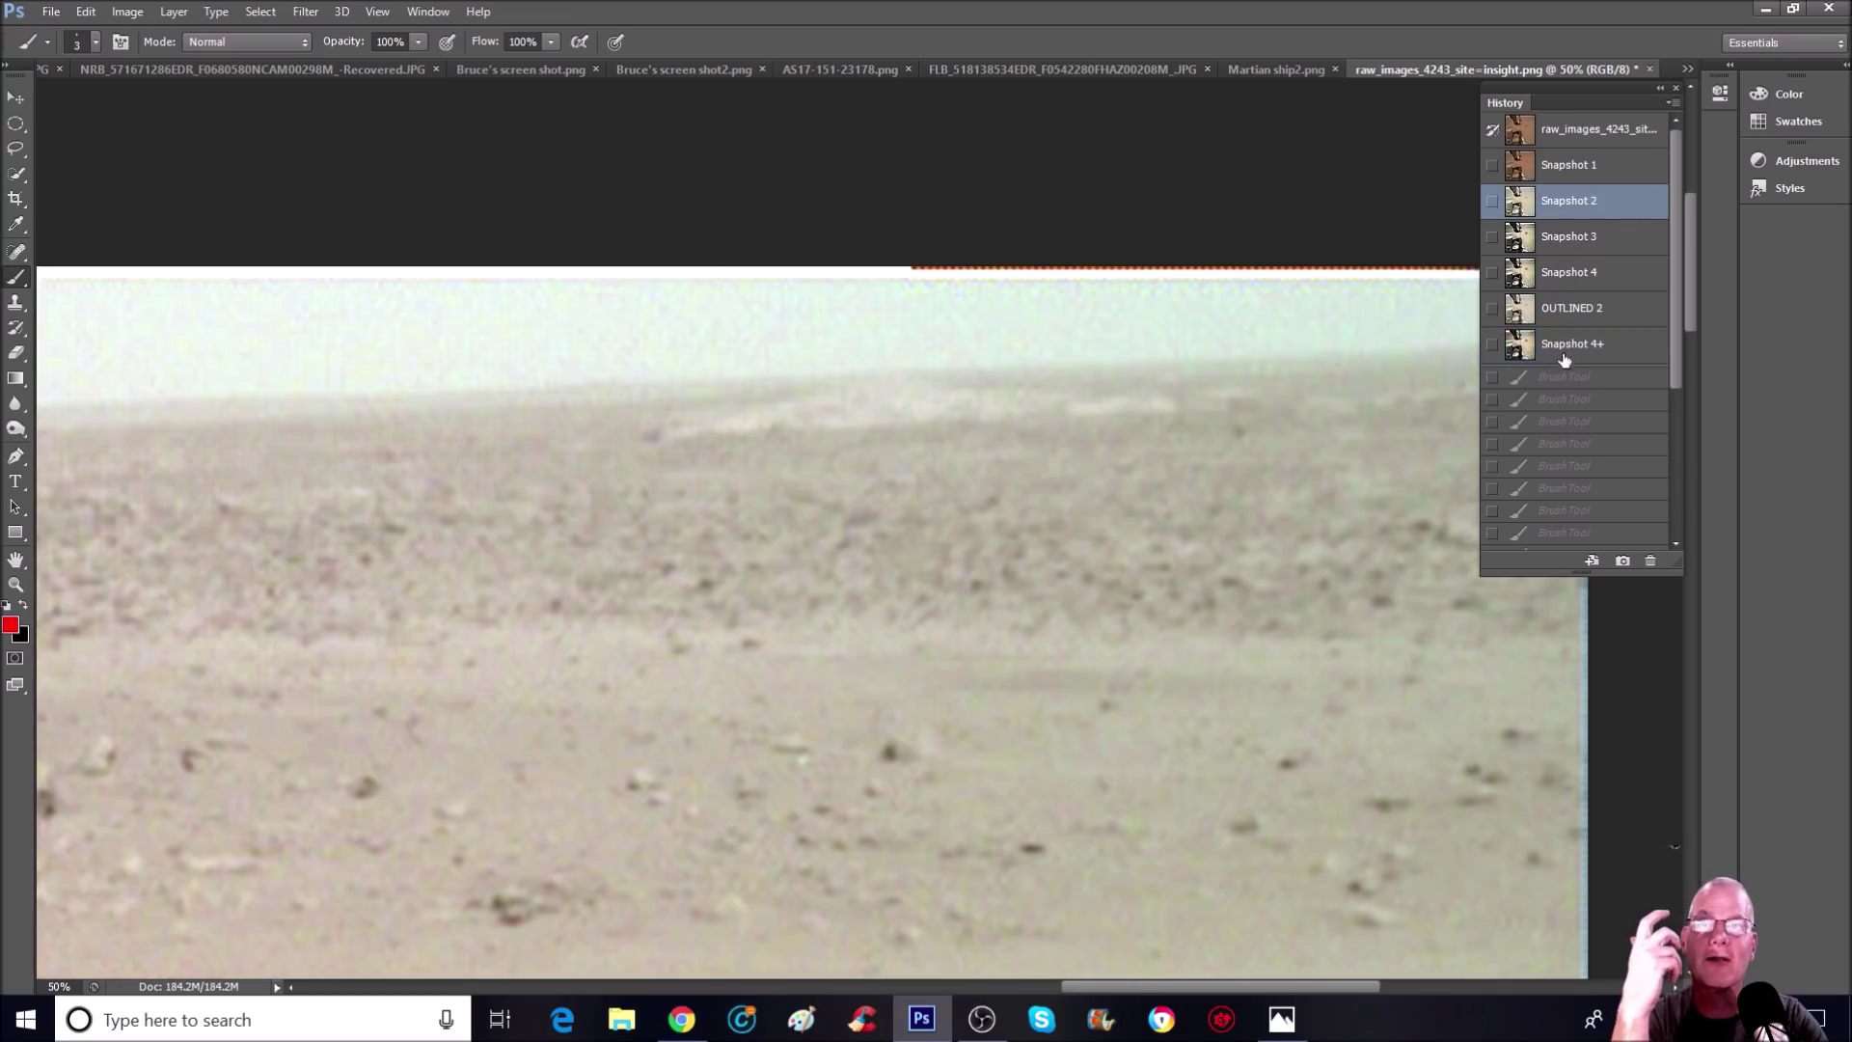
left_click(1601, 247)
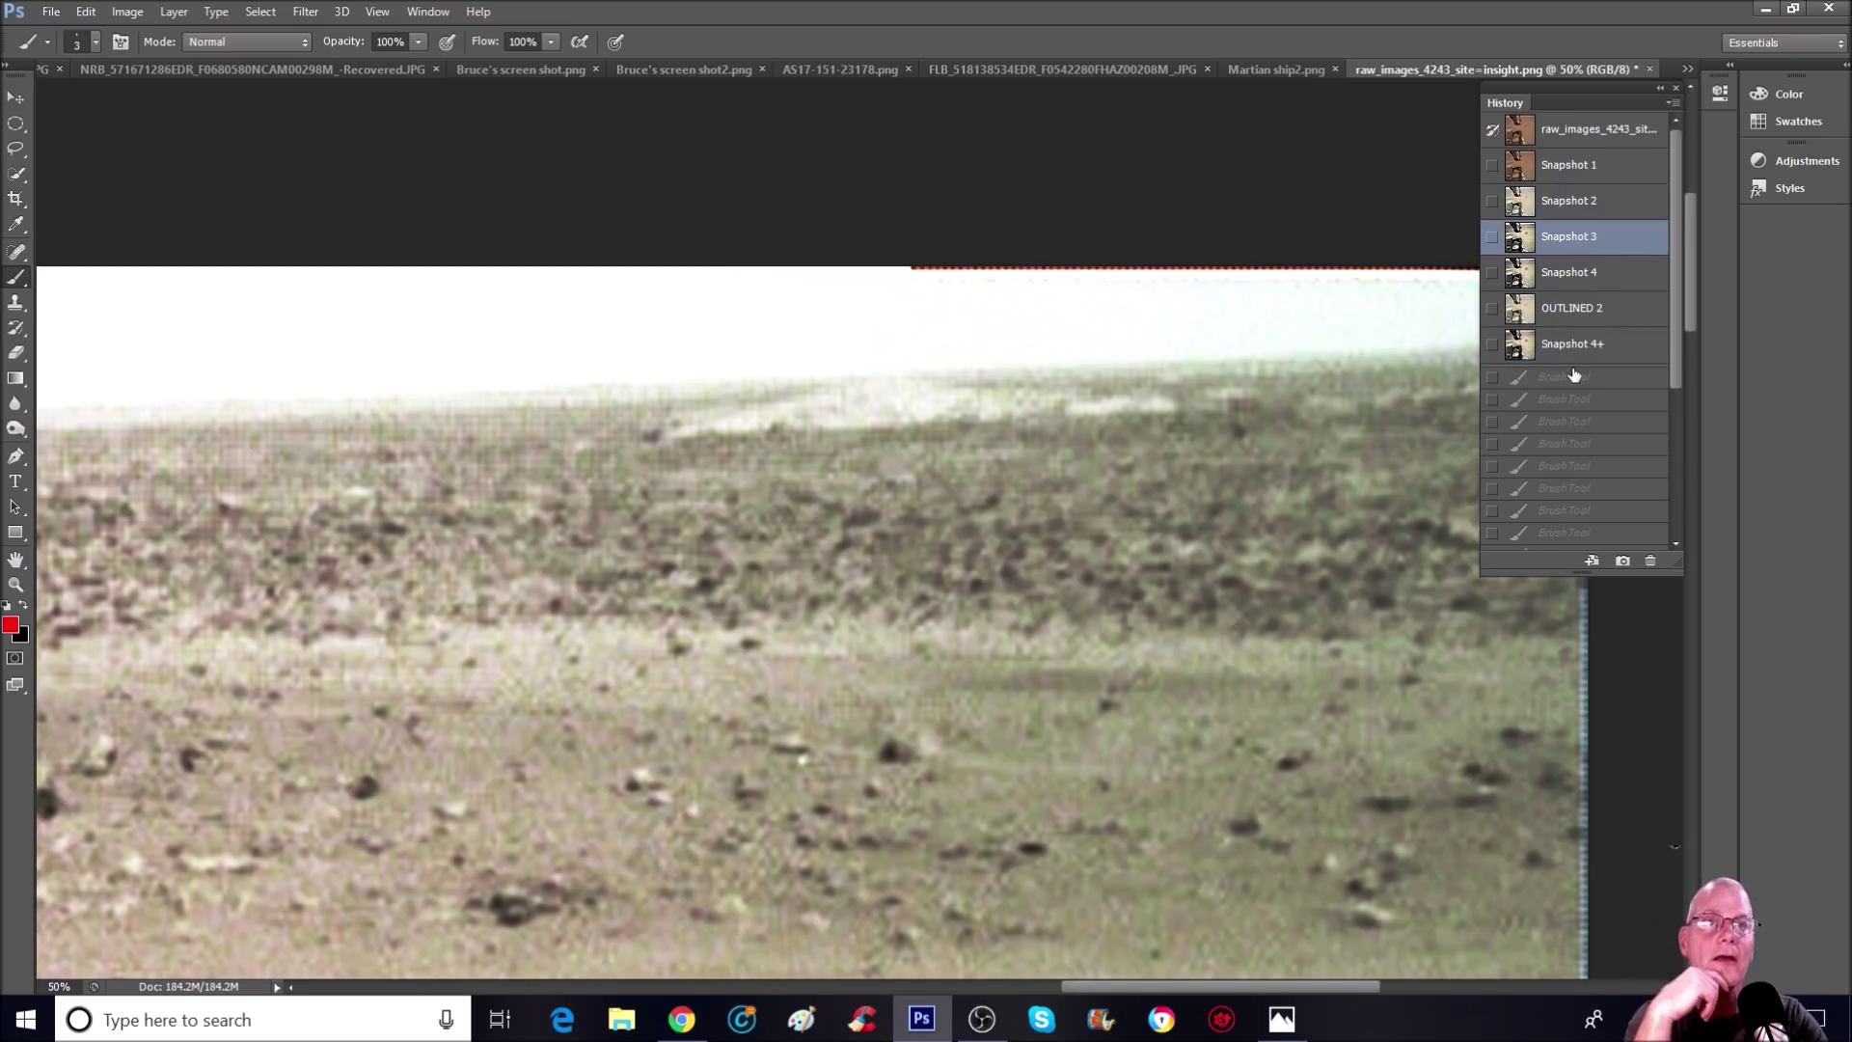
left_click(1607, 354)
left_click(1626, 247)
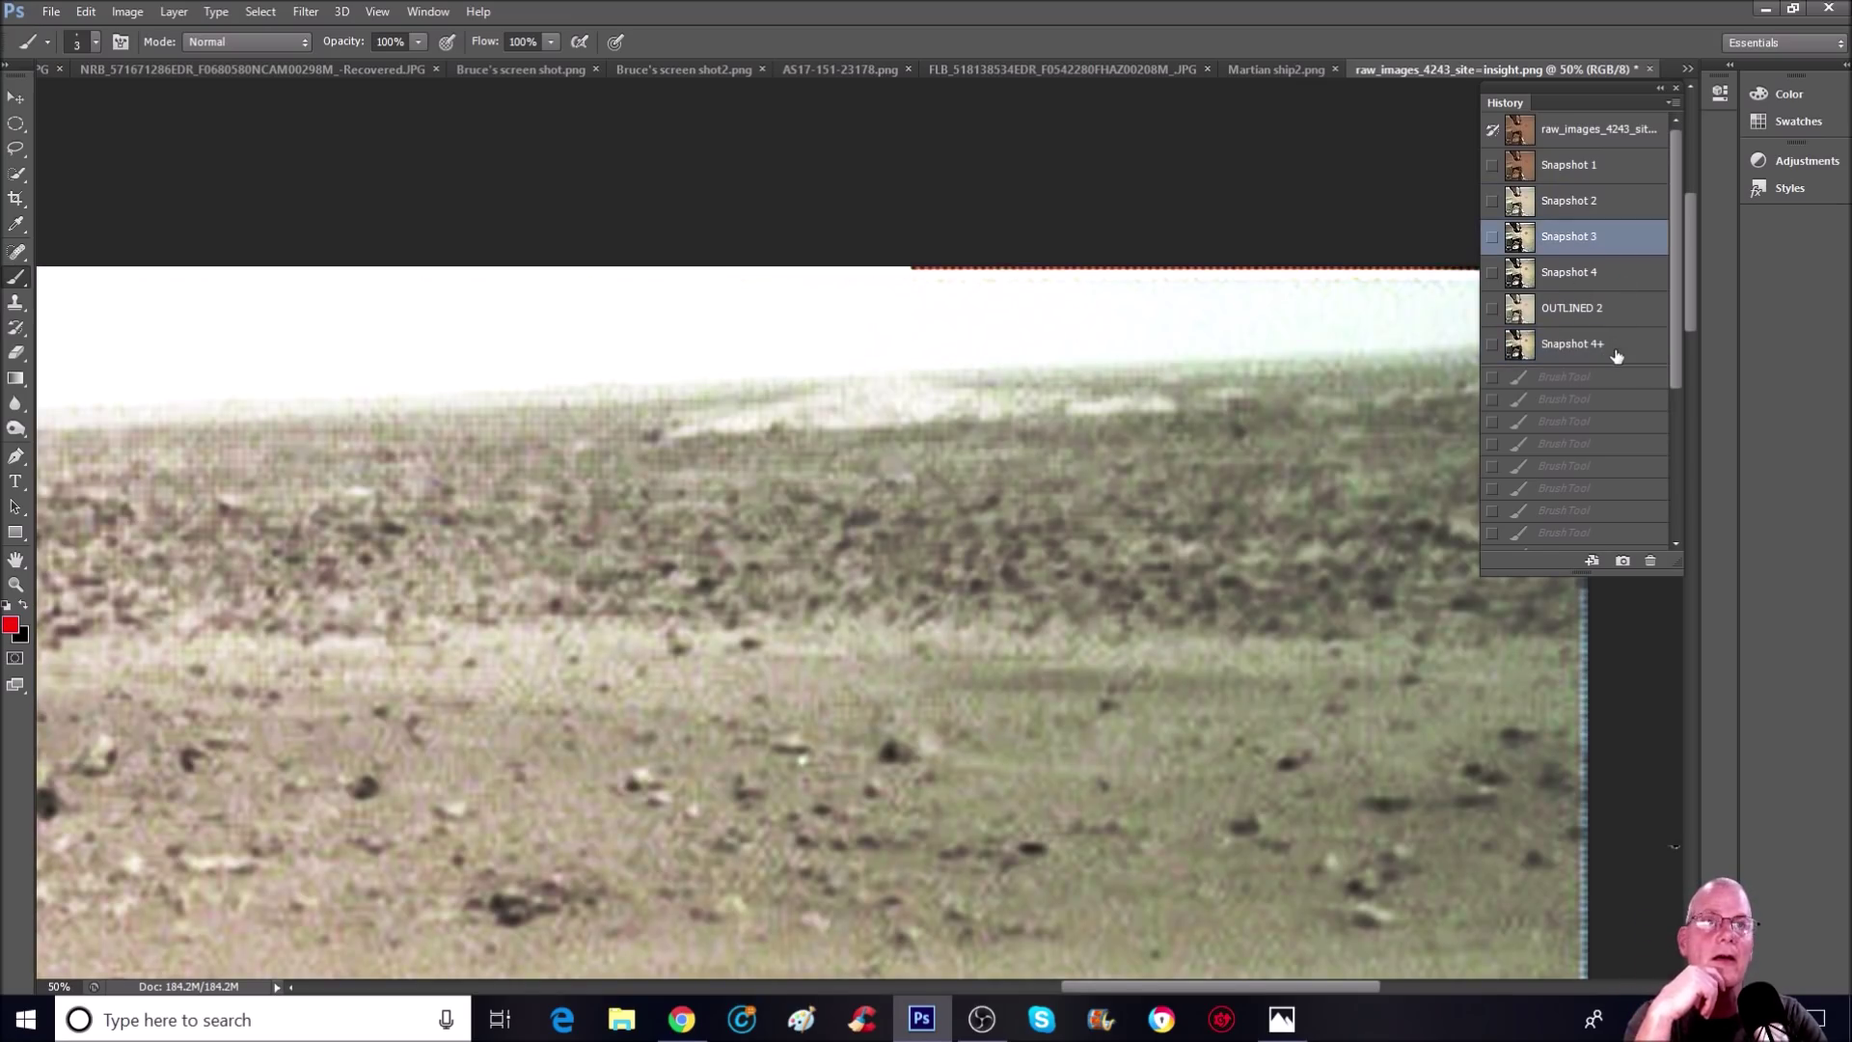
left_click(1617, 353)
left_click(1629, 273)
left_click(1602, 345)
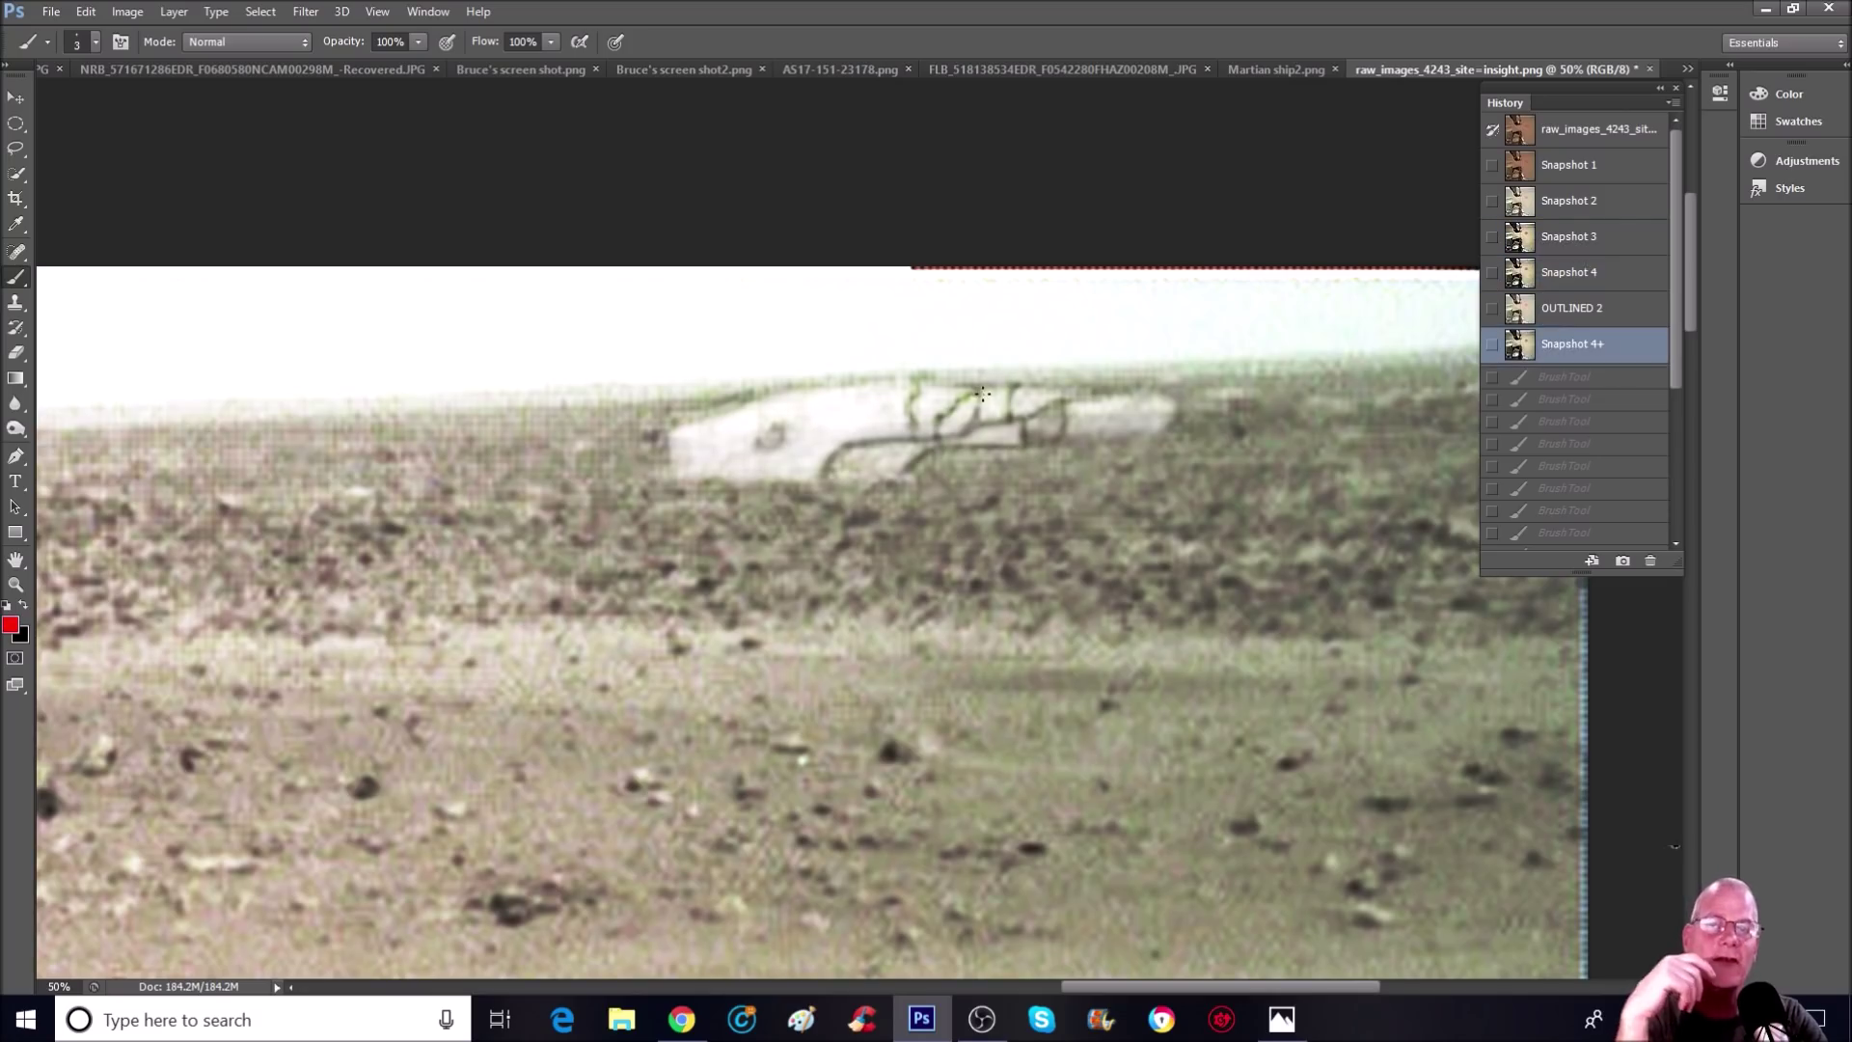
left_click(1613, 274)
left_click(1630, 237)
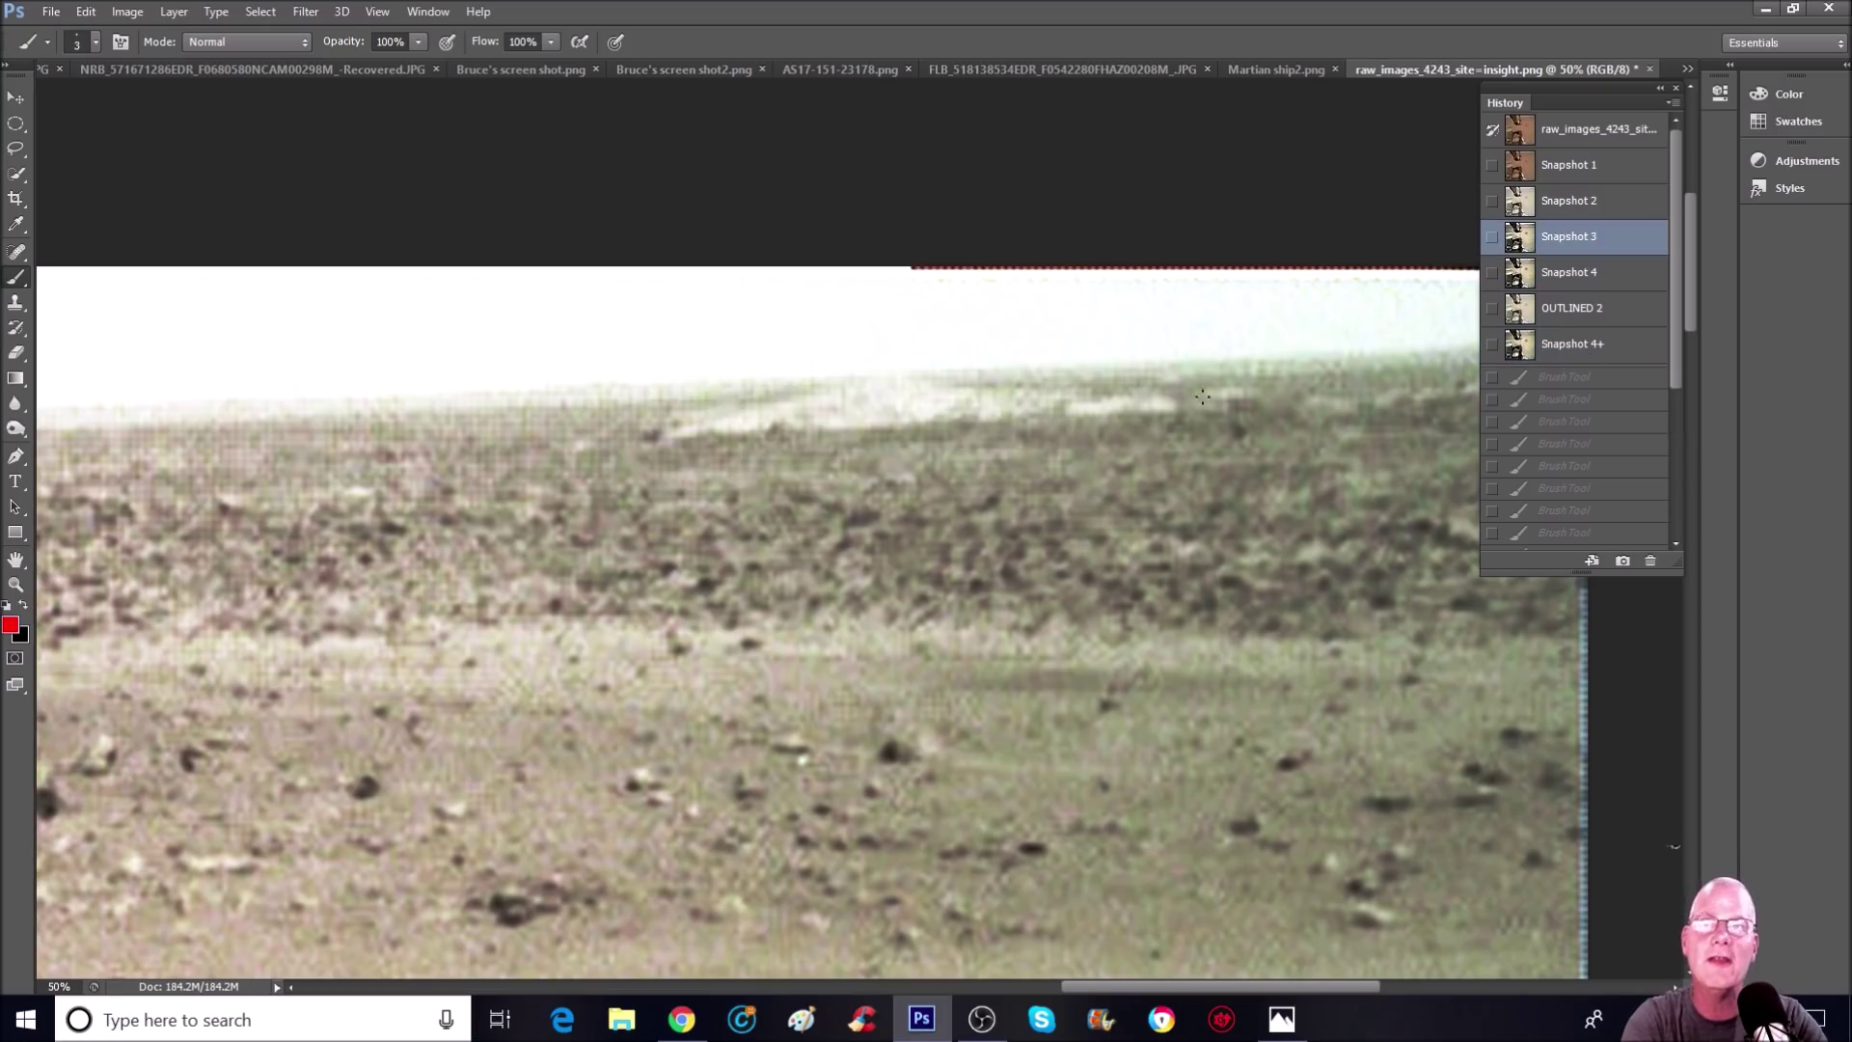
key("ctrl+z")
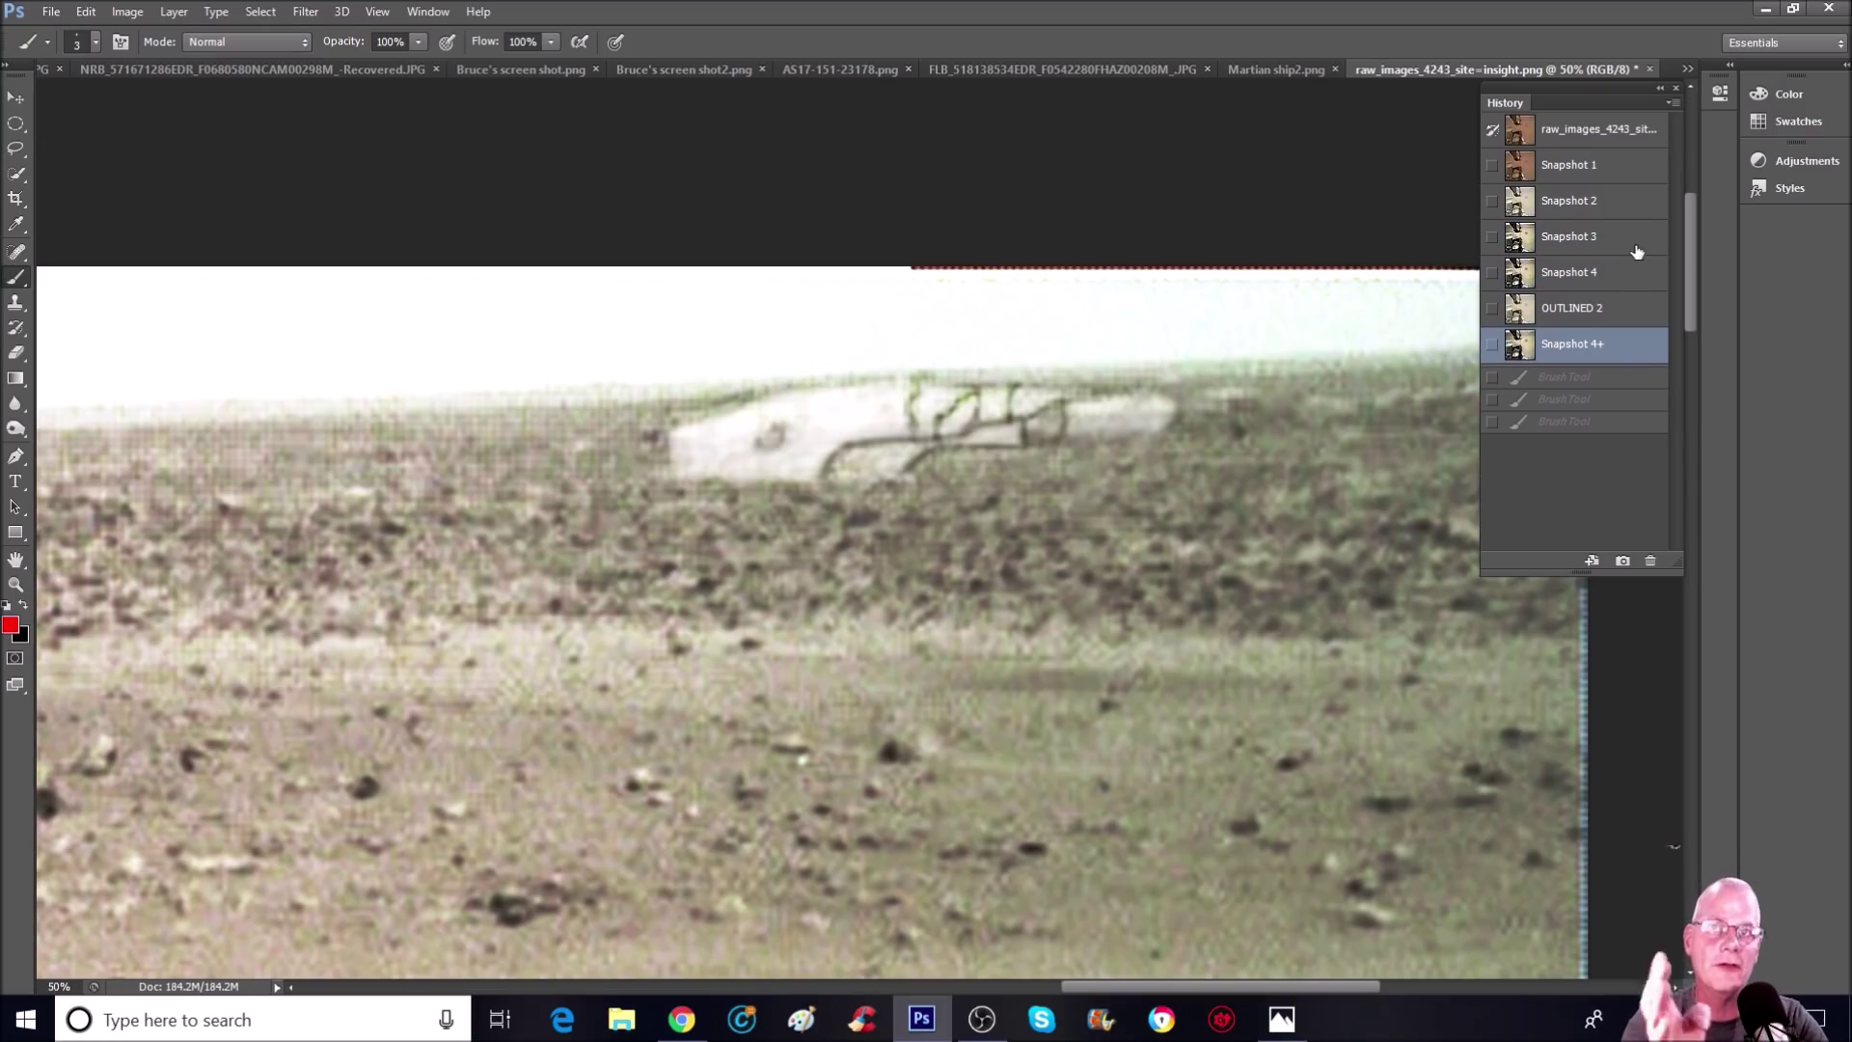
left_click(1637, 235)
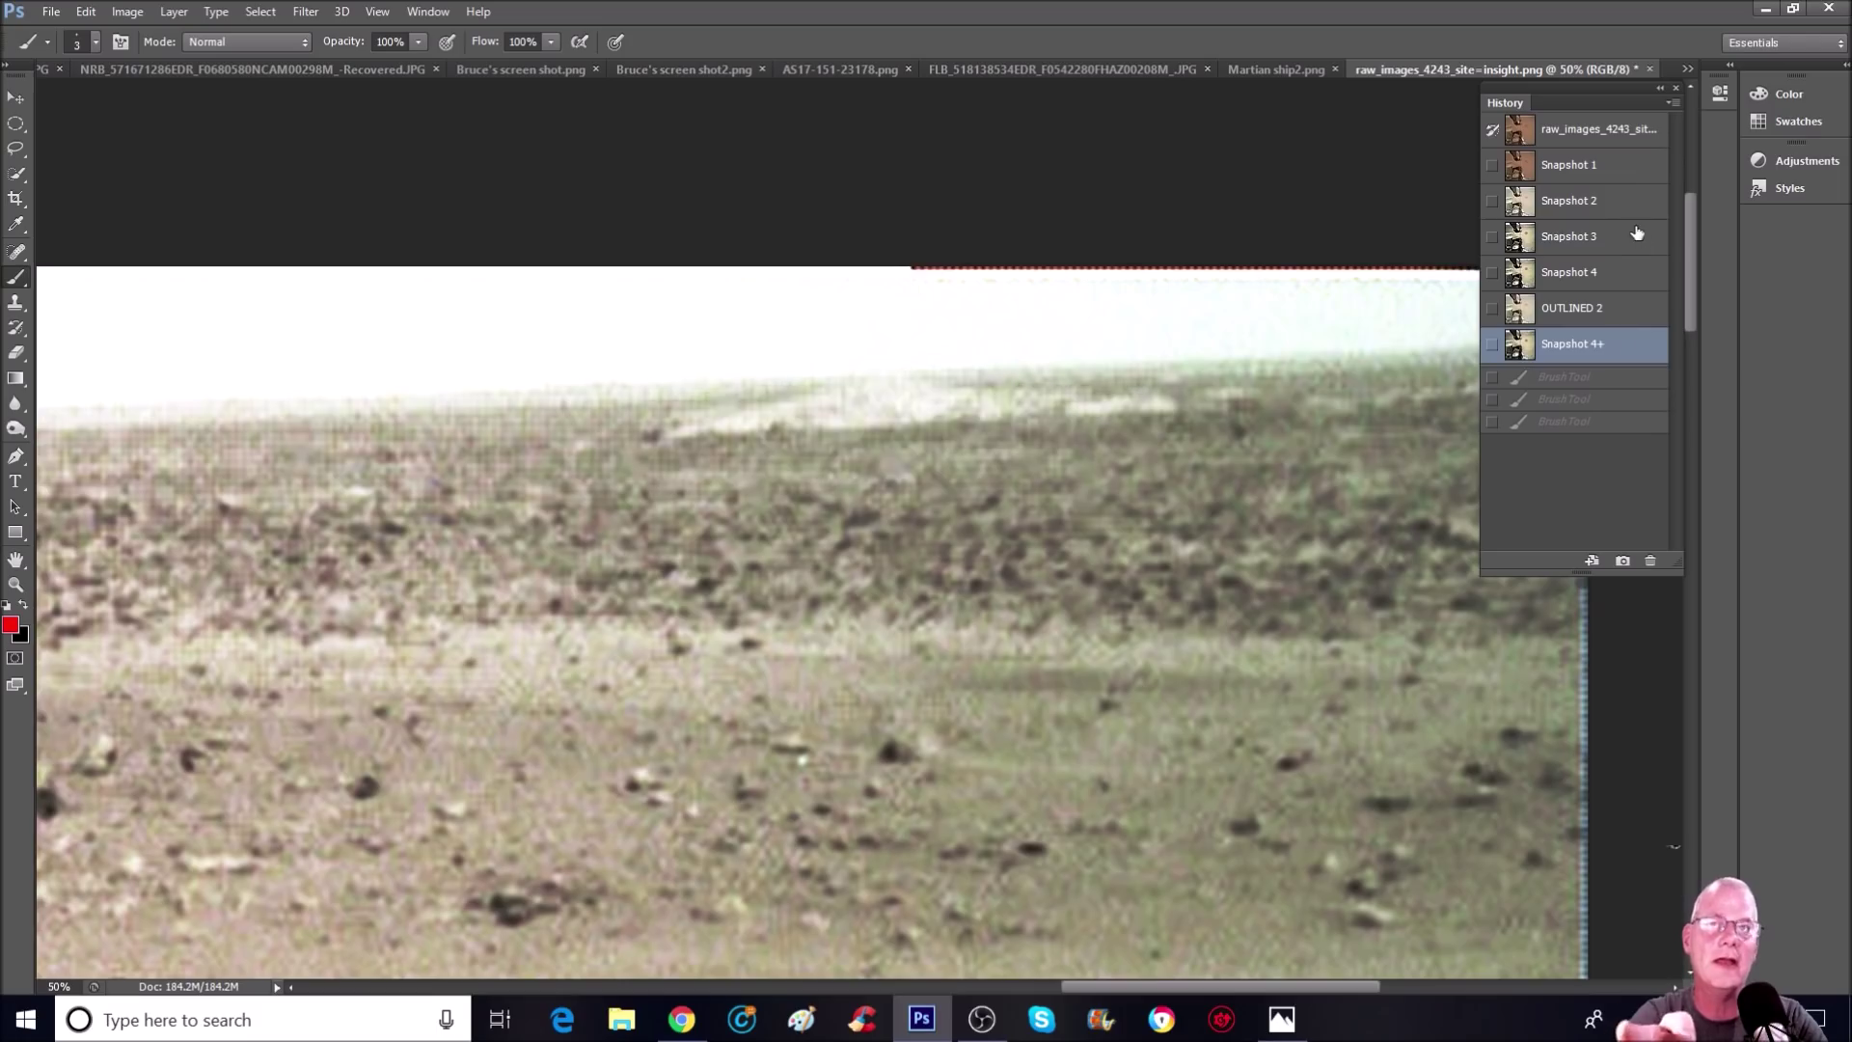
left_click(1637, 234)
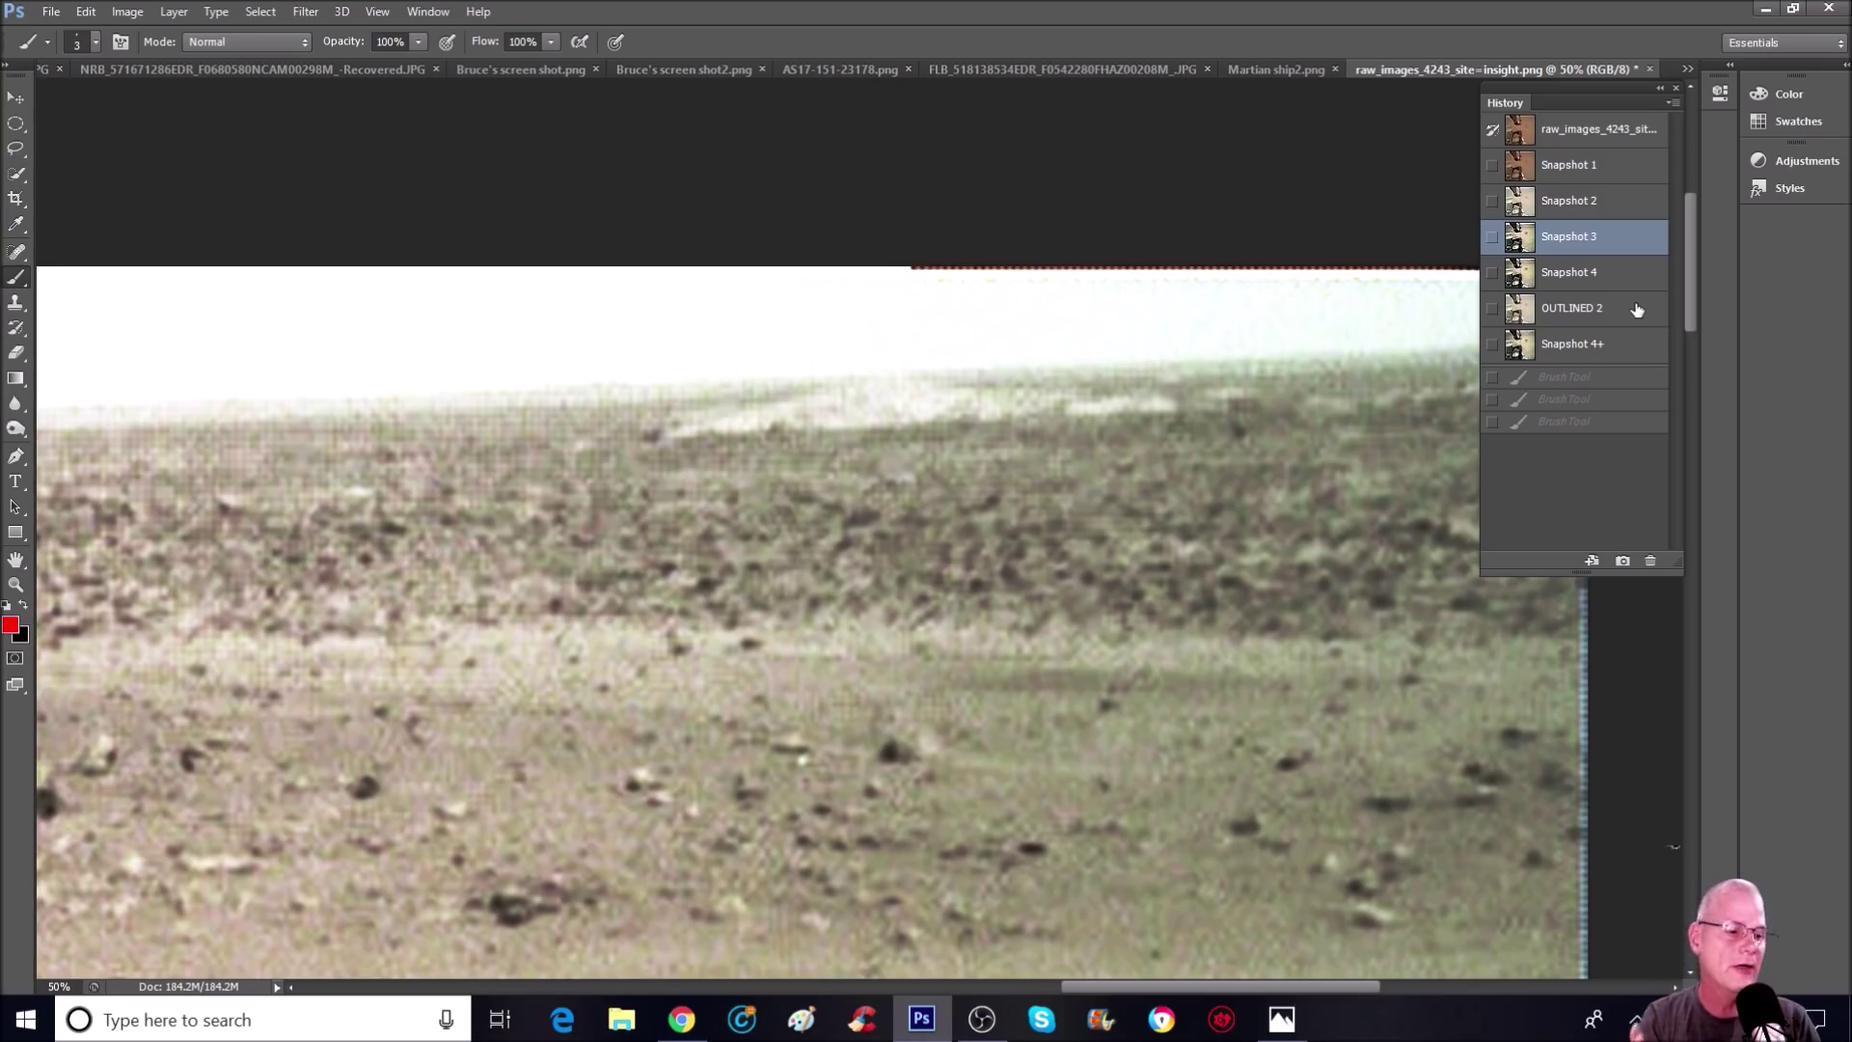
Step: Compare the formation at 70.7% zoom in Snapshot 1 and Snapshot 2, finishing on Snapshot 3
left_click(1631, 170)
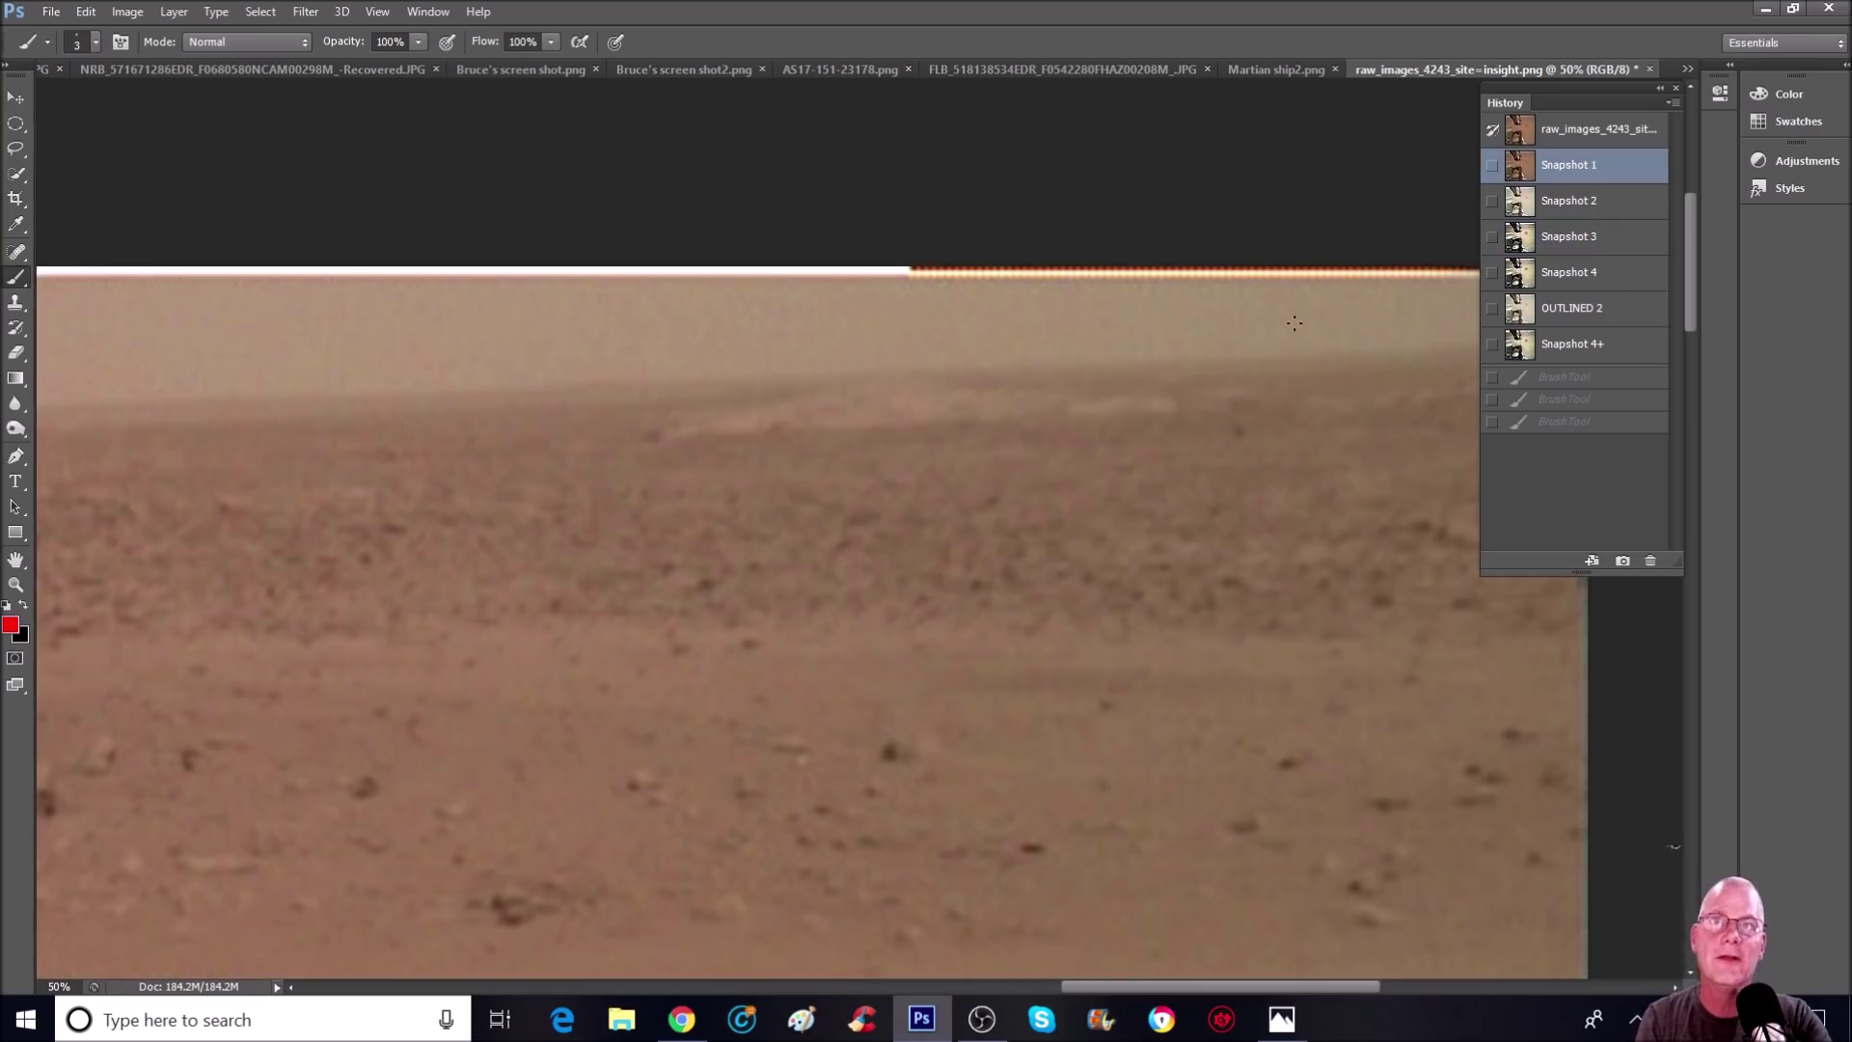
left_click(16, 584)
left_click_drag(1086, 301, 1149, 386)
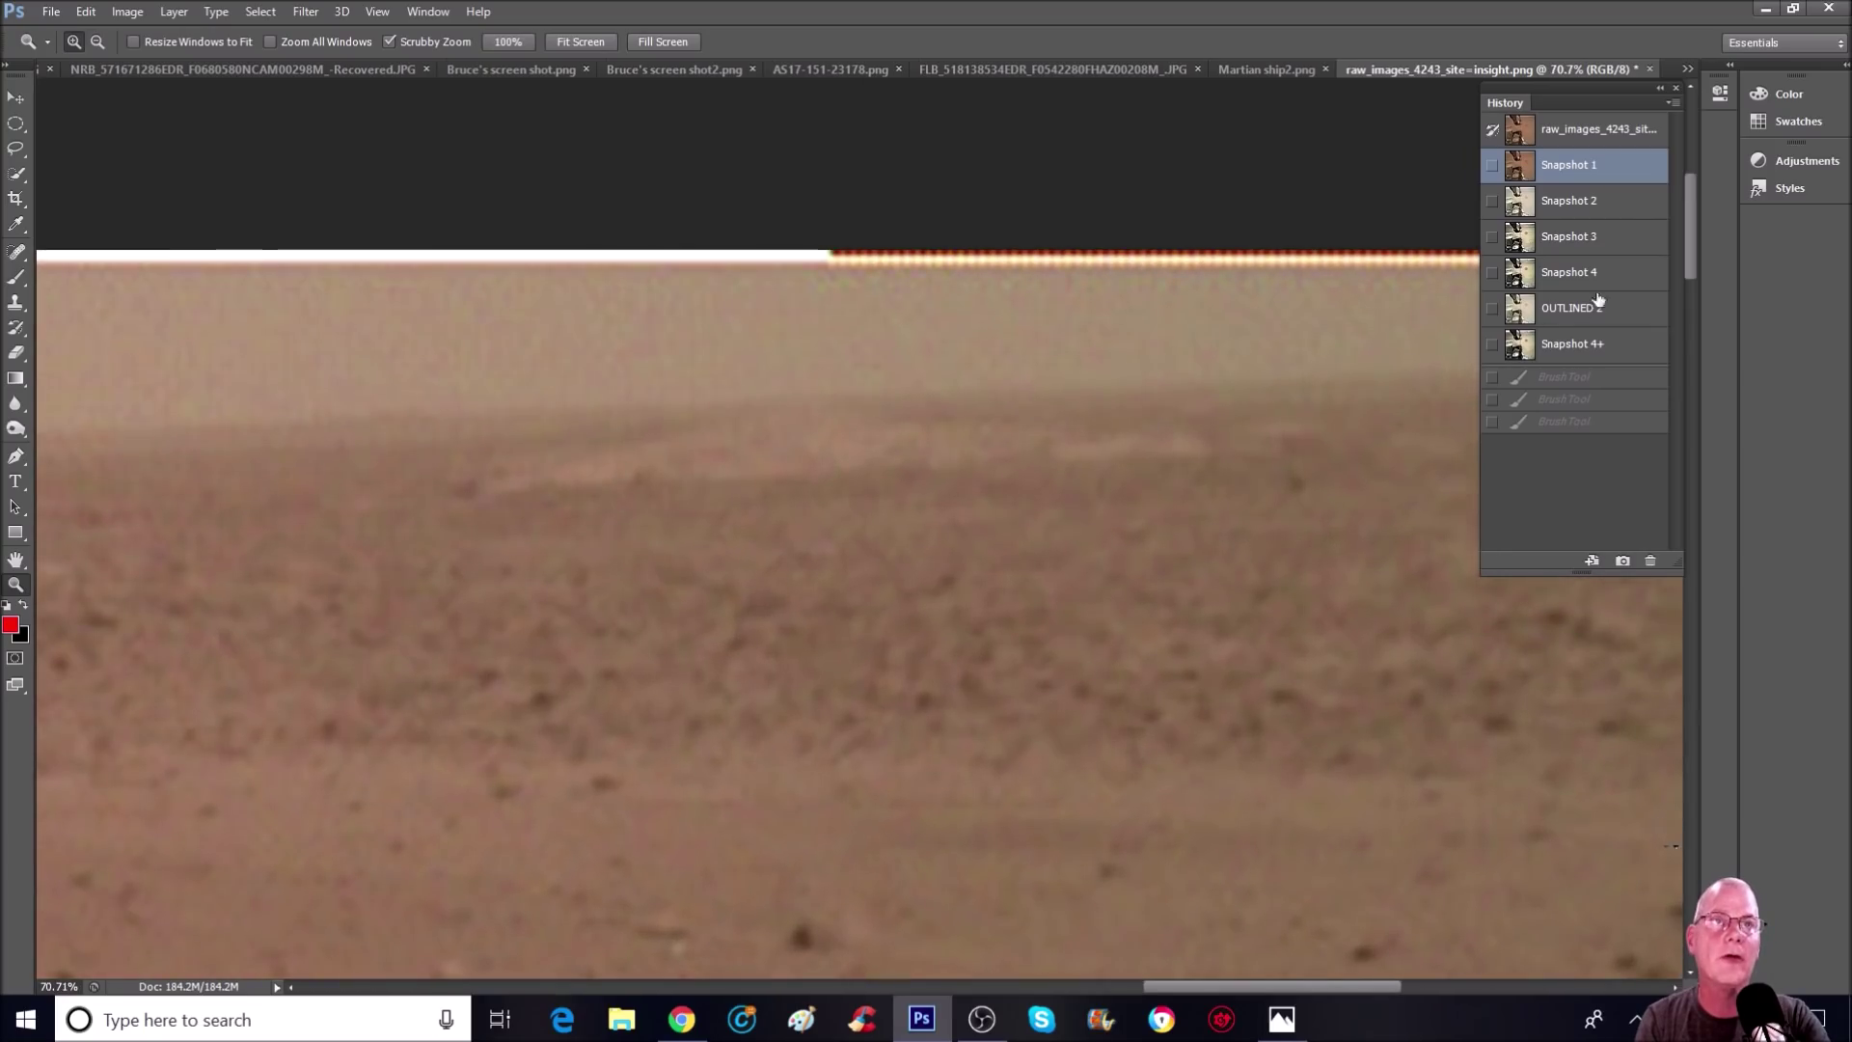
left_click(1626, 213)
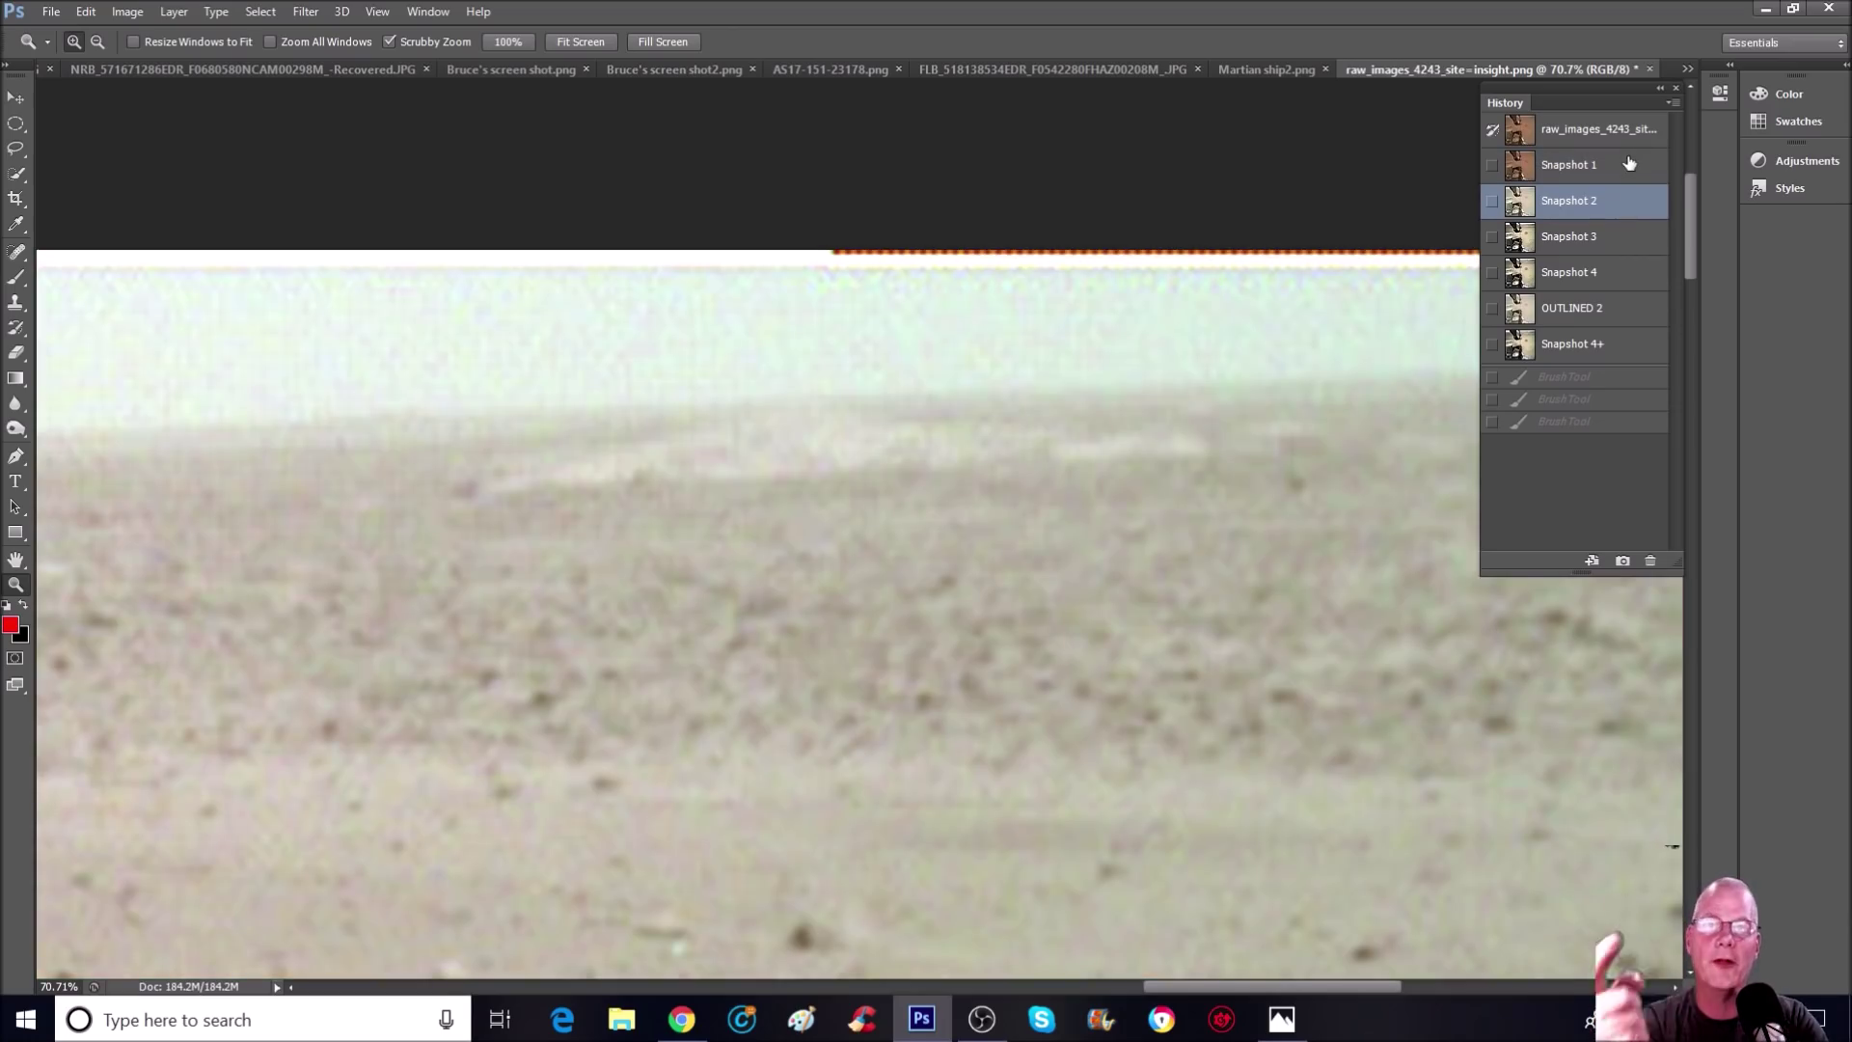
left_click(1629, 166)
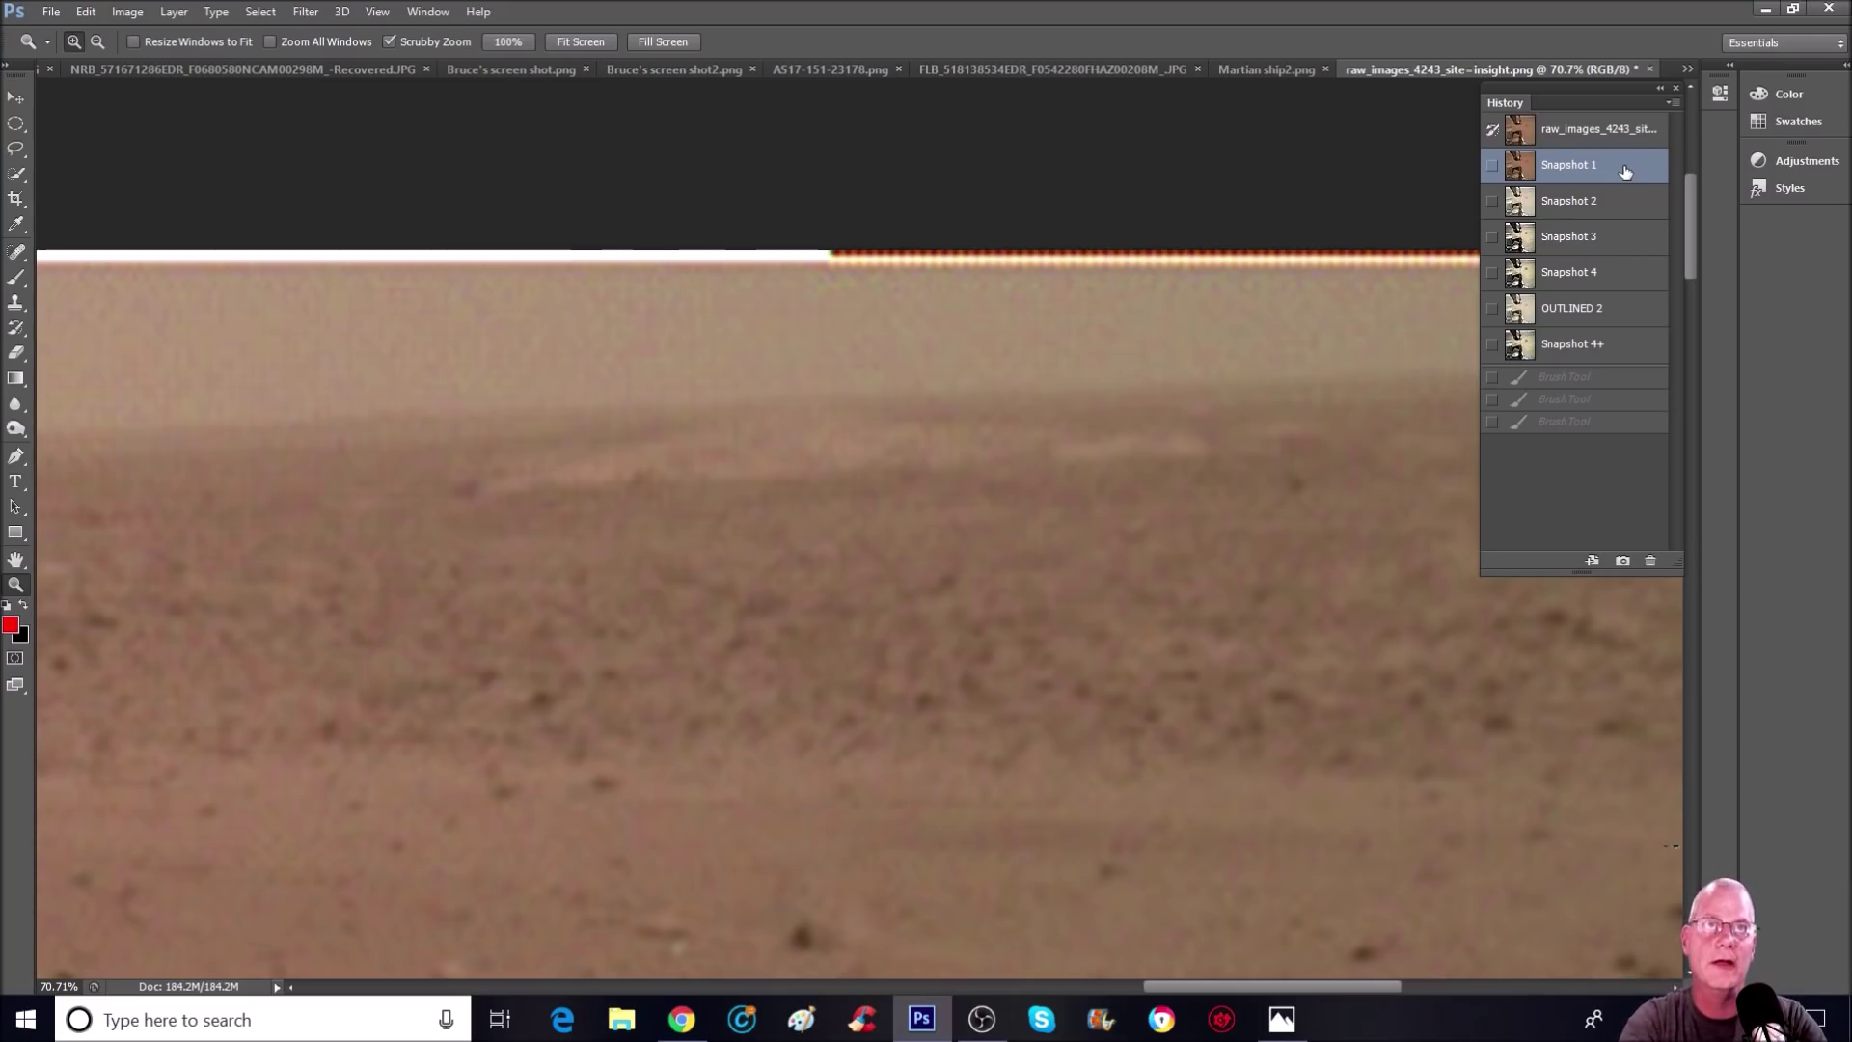
left_click(1614, 213)
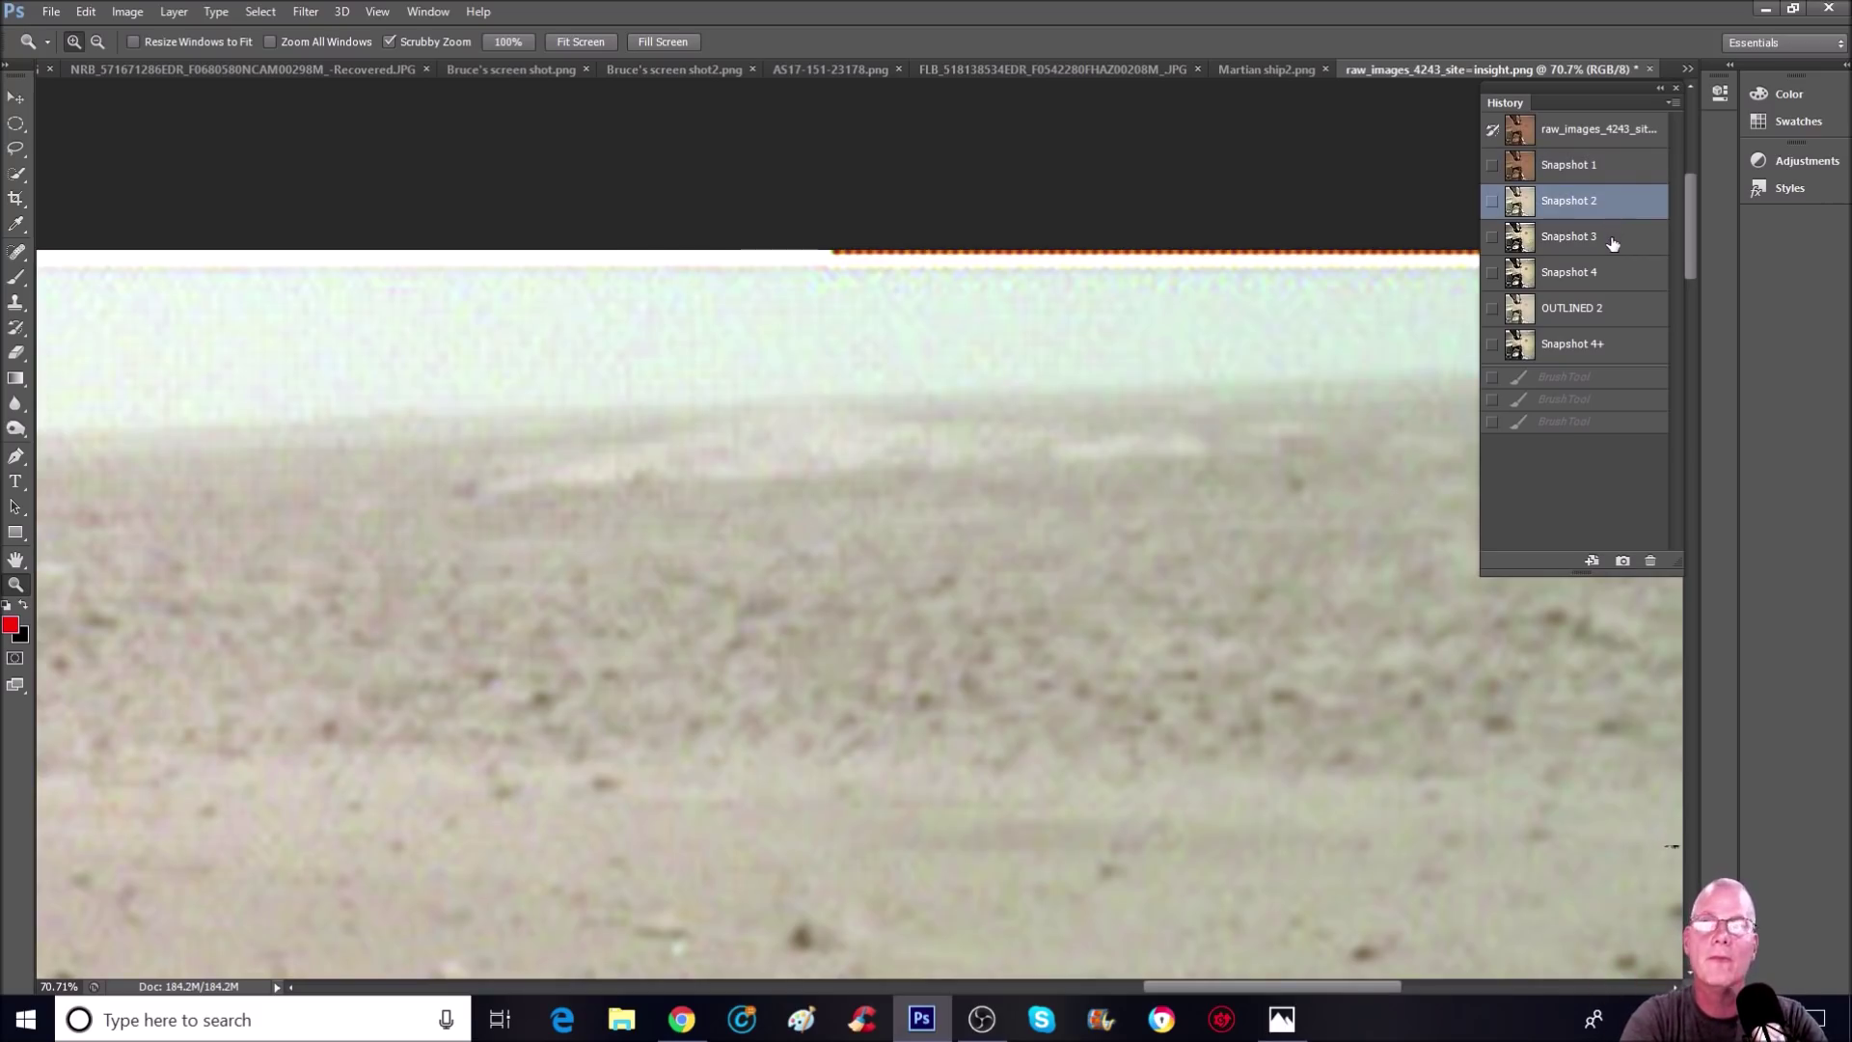
left_click(1613, 242)
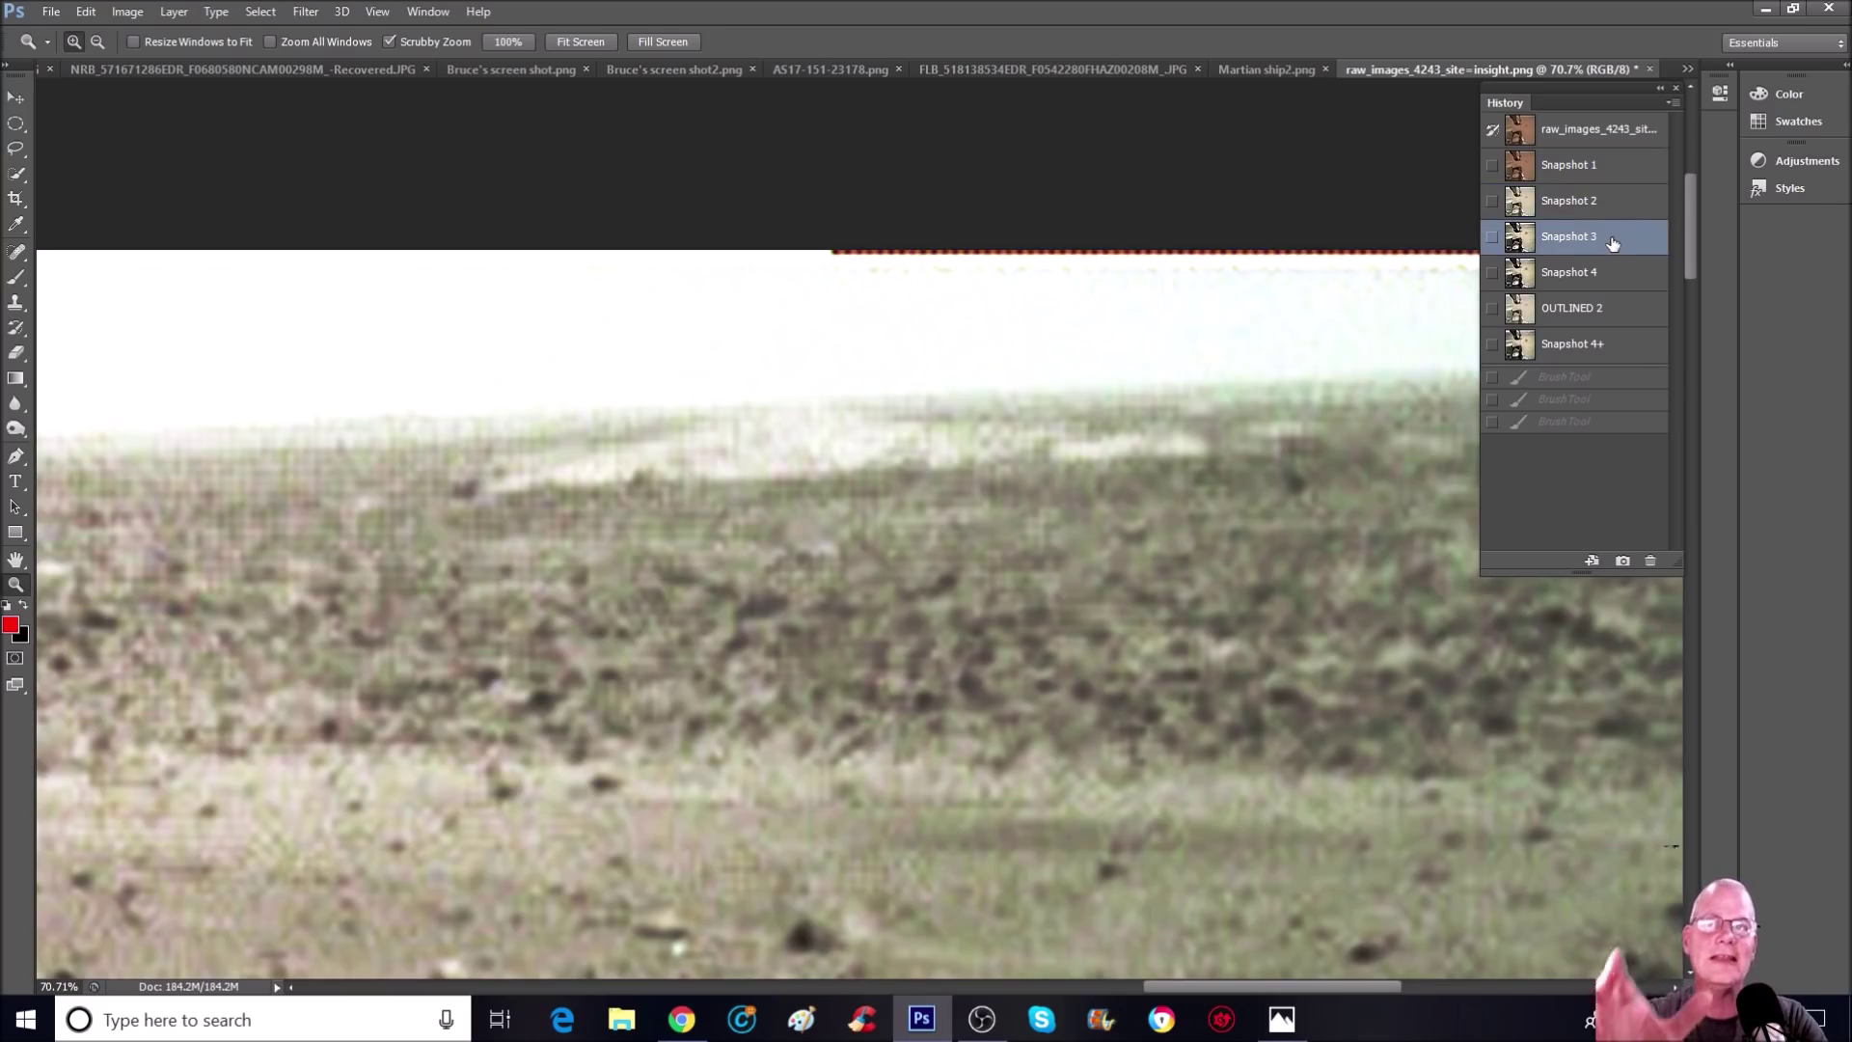
Step: Brush red lines on Snapshot 3 along the formation's base, hump, lower notch and left end
key("b")
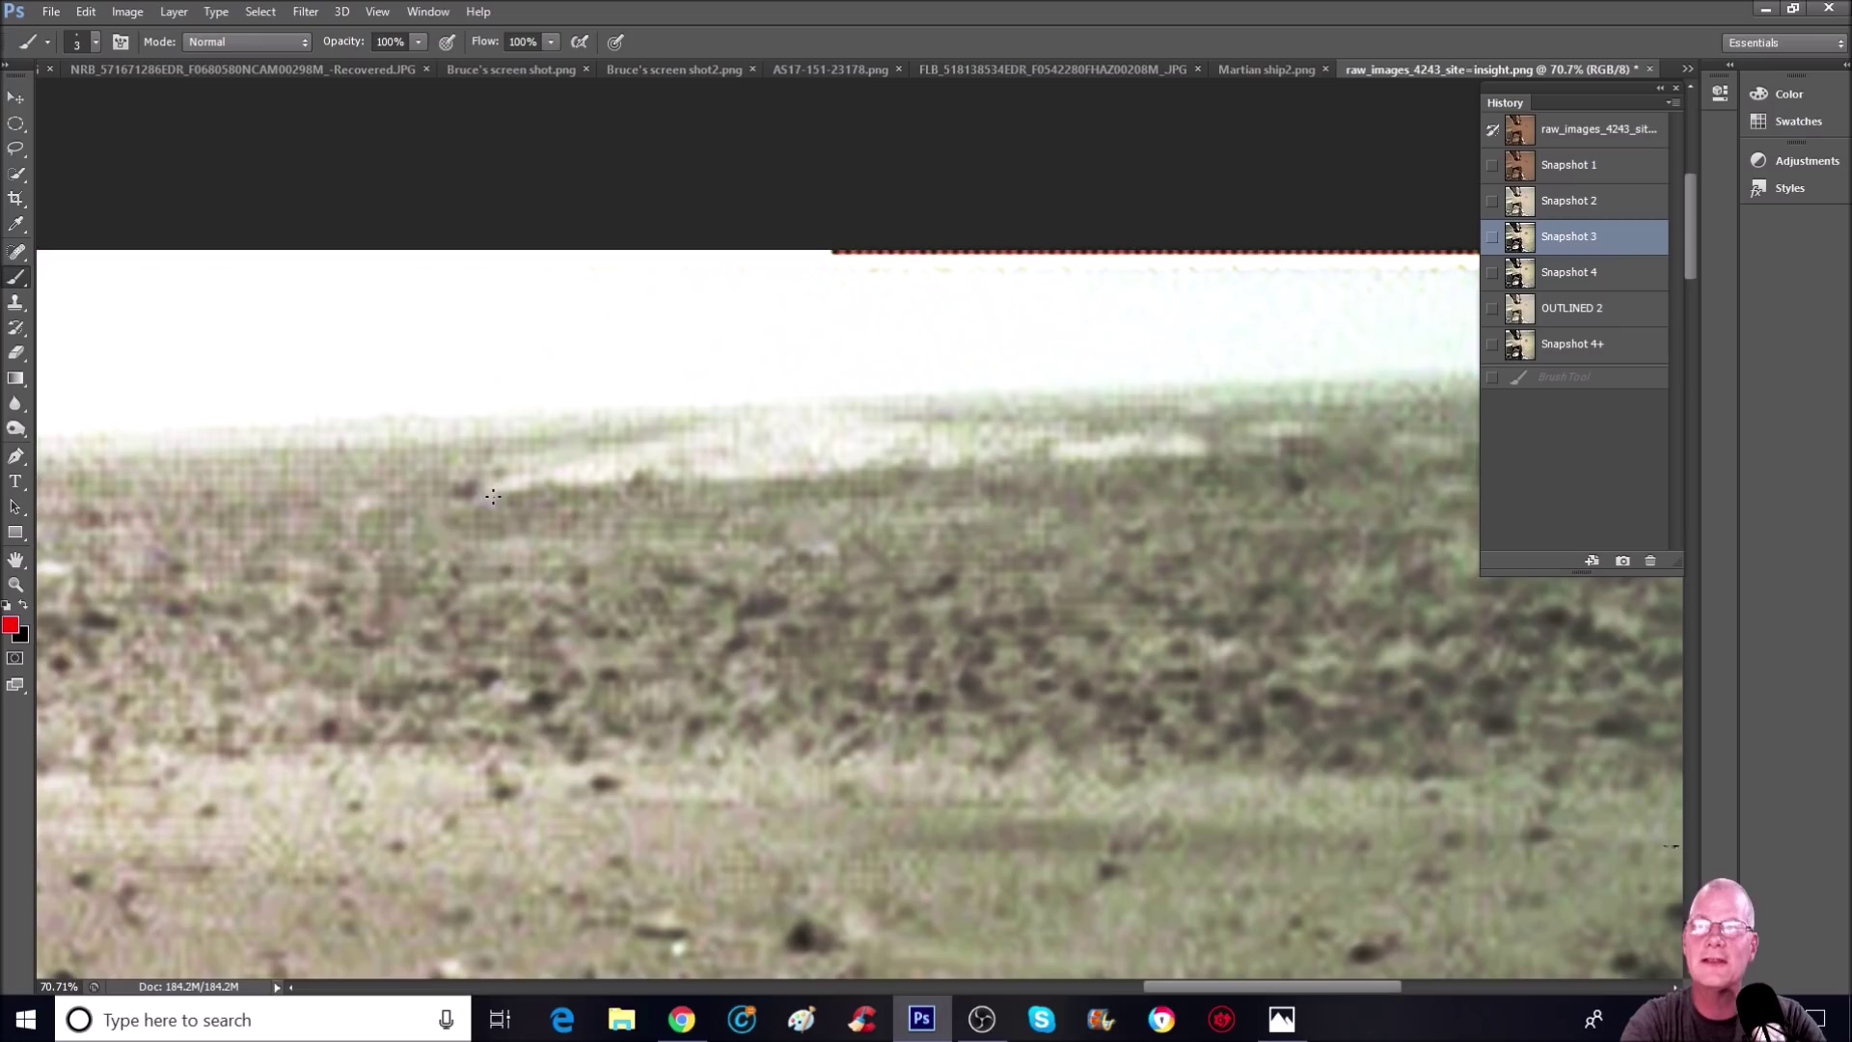
left_click_drag(554, 490, 1221, 457)
left_click_drag(744, 445, 786, 447)
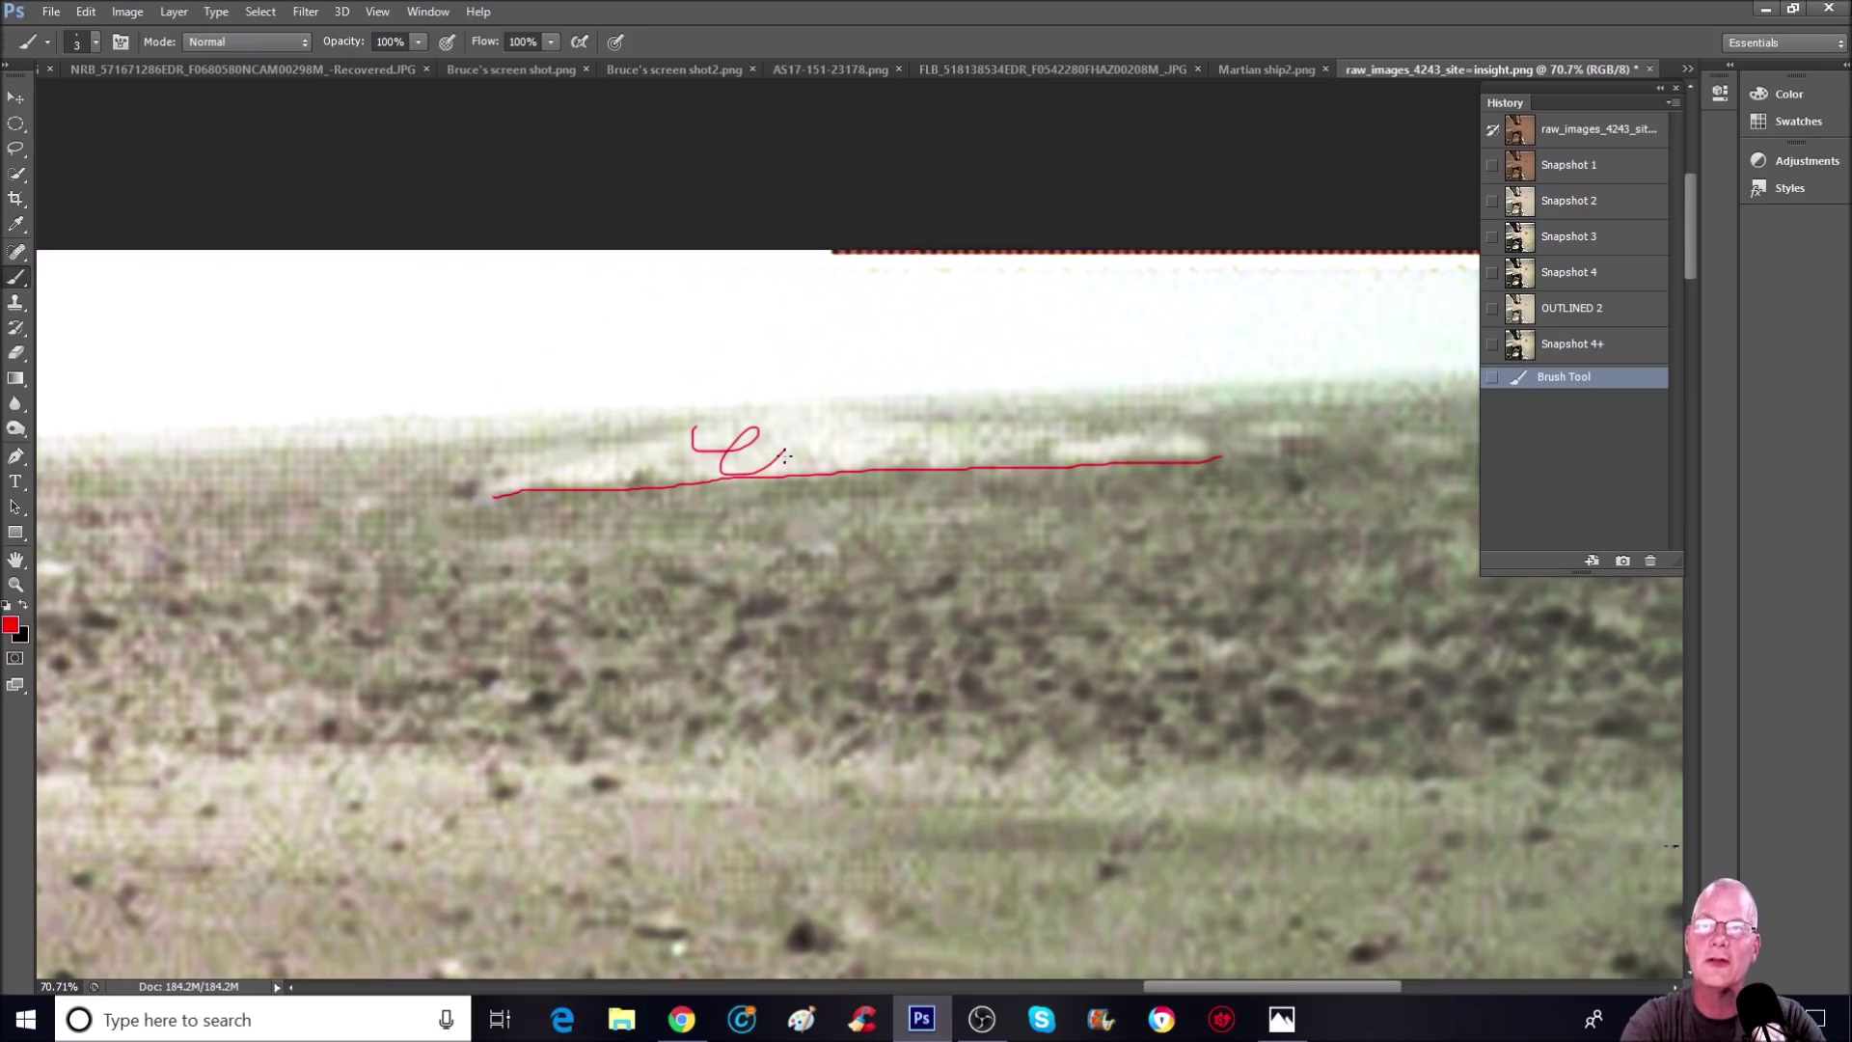
mouse_move(892, 490)
left_mouse_down()
mouse_move(762, 494)
mouse_move(709, 543)
left_mouse_up()
left_click_drag(479, 473, 466, 539)
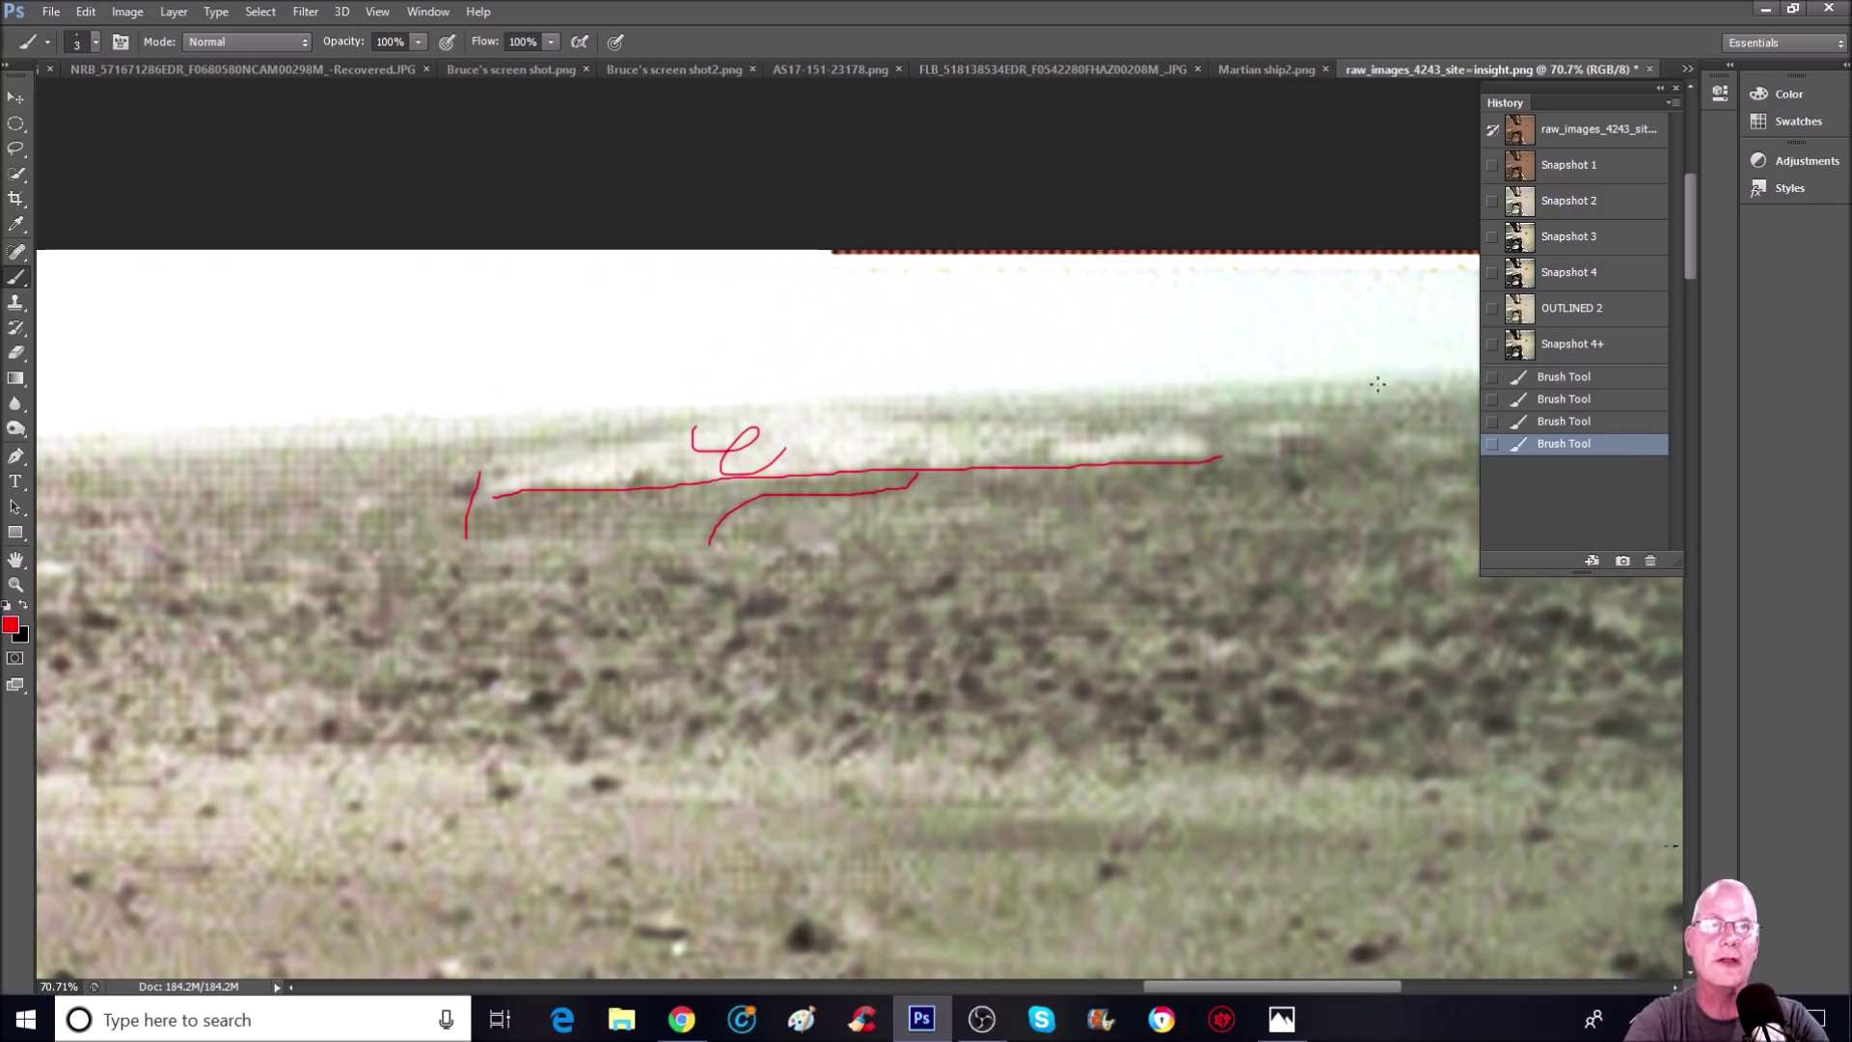
Step: Replace the red markings with Snapshot 4, then Snapshot 4+, and examine the formation from the whole-image view up to about 72% zoom
left_click(1628, 280)
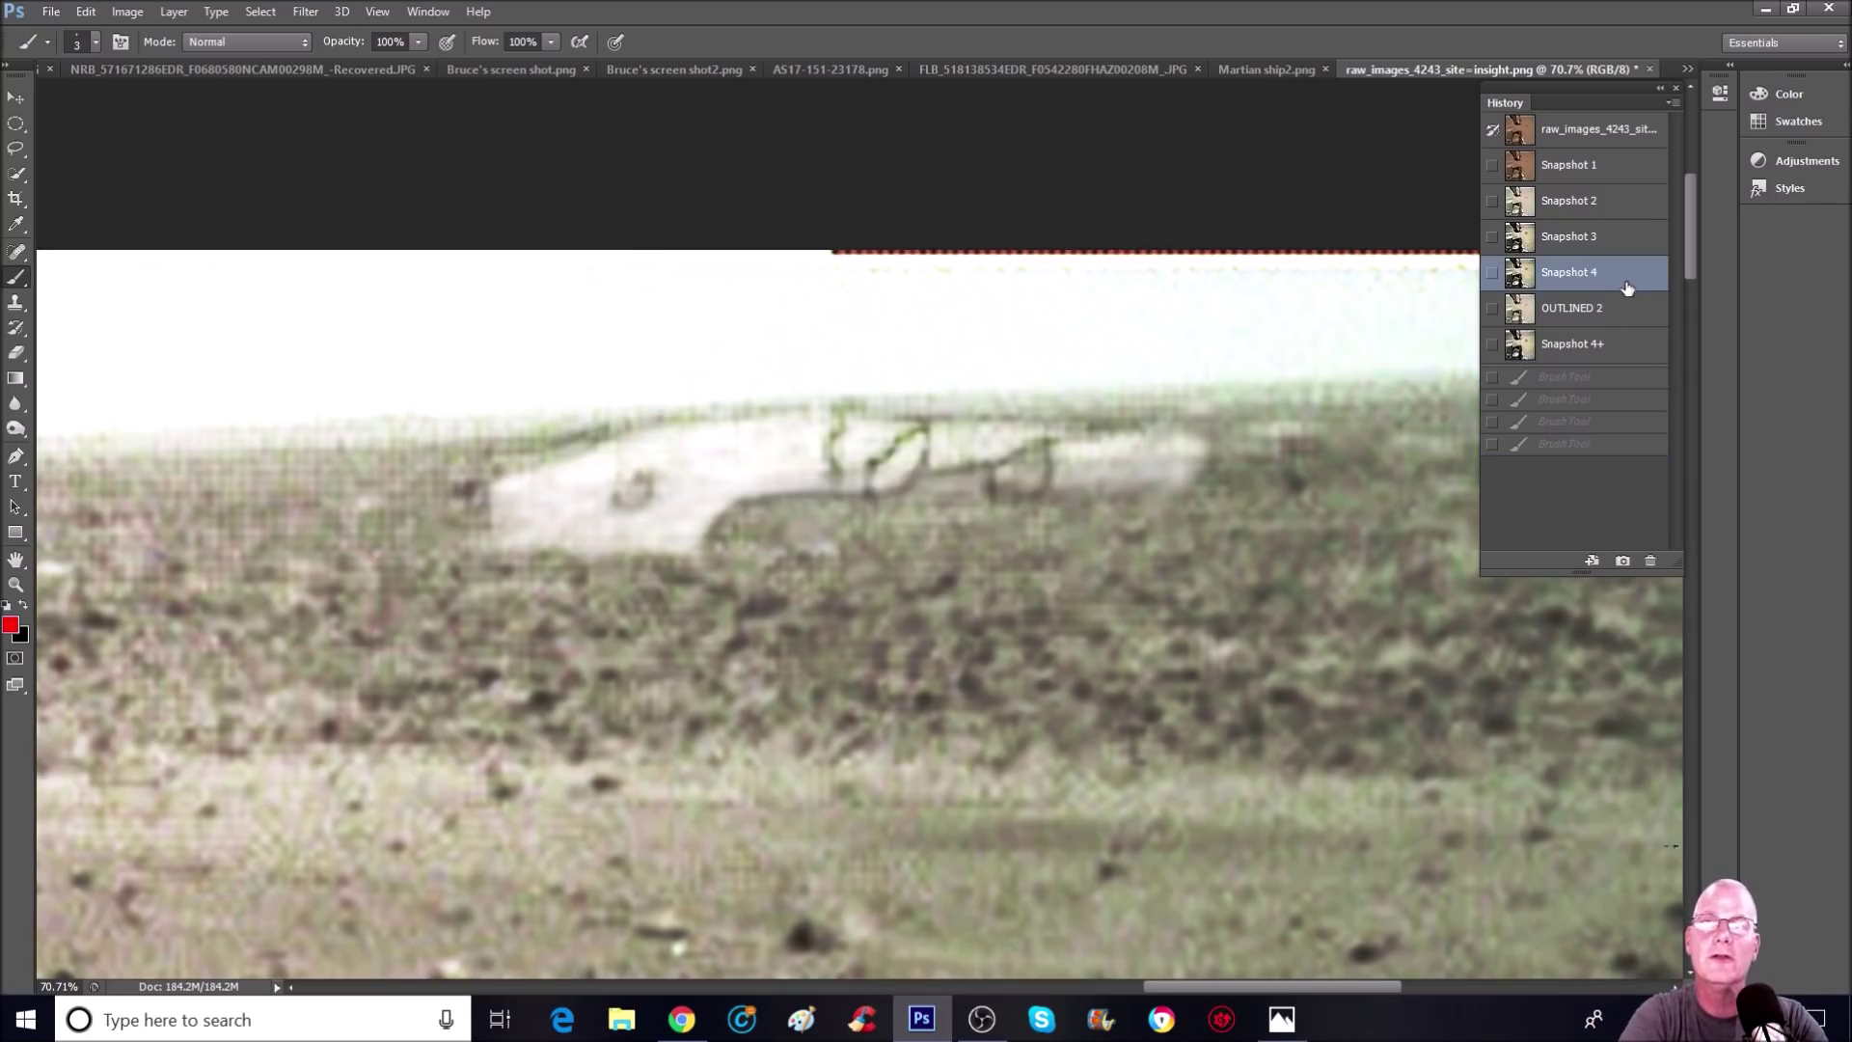
left_click(1615, 344)
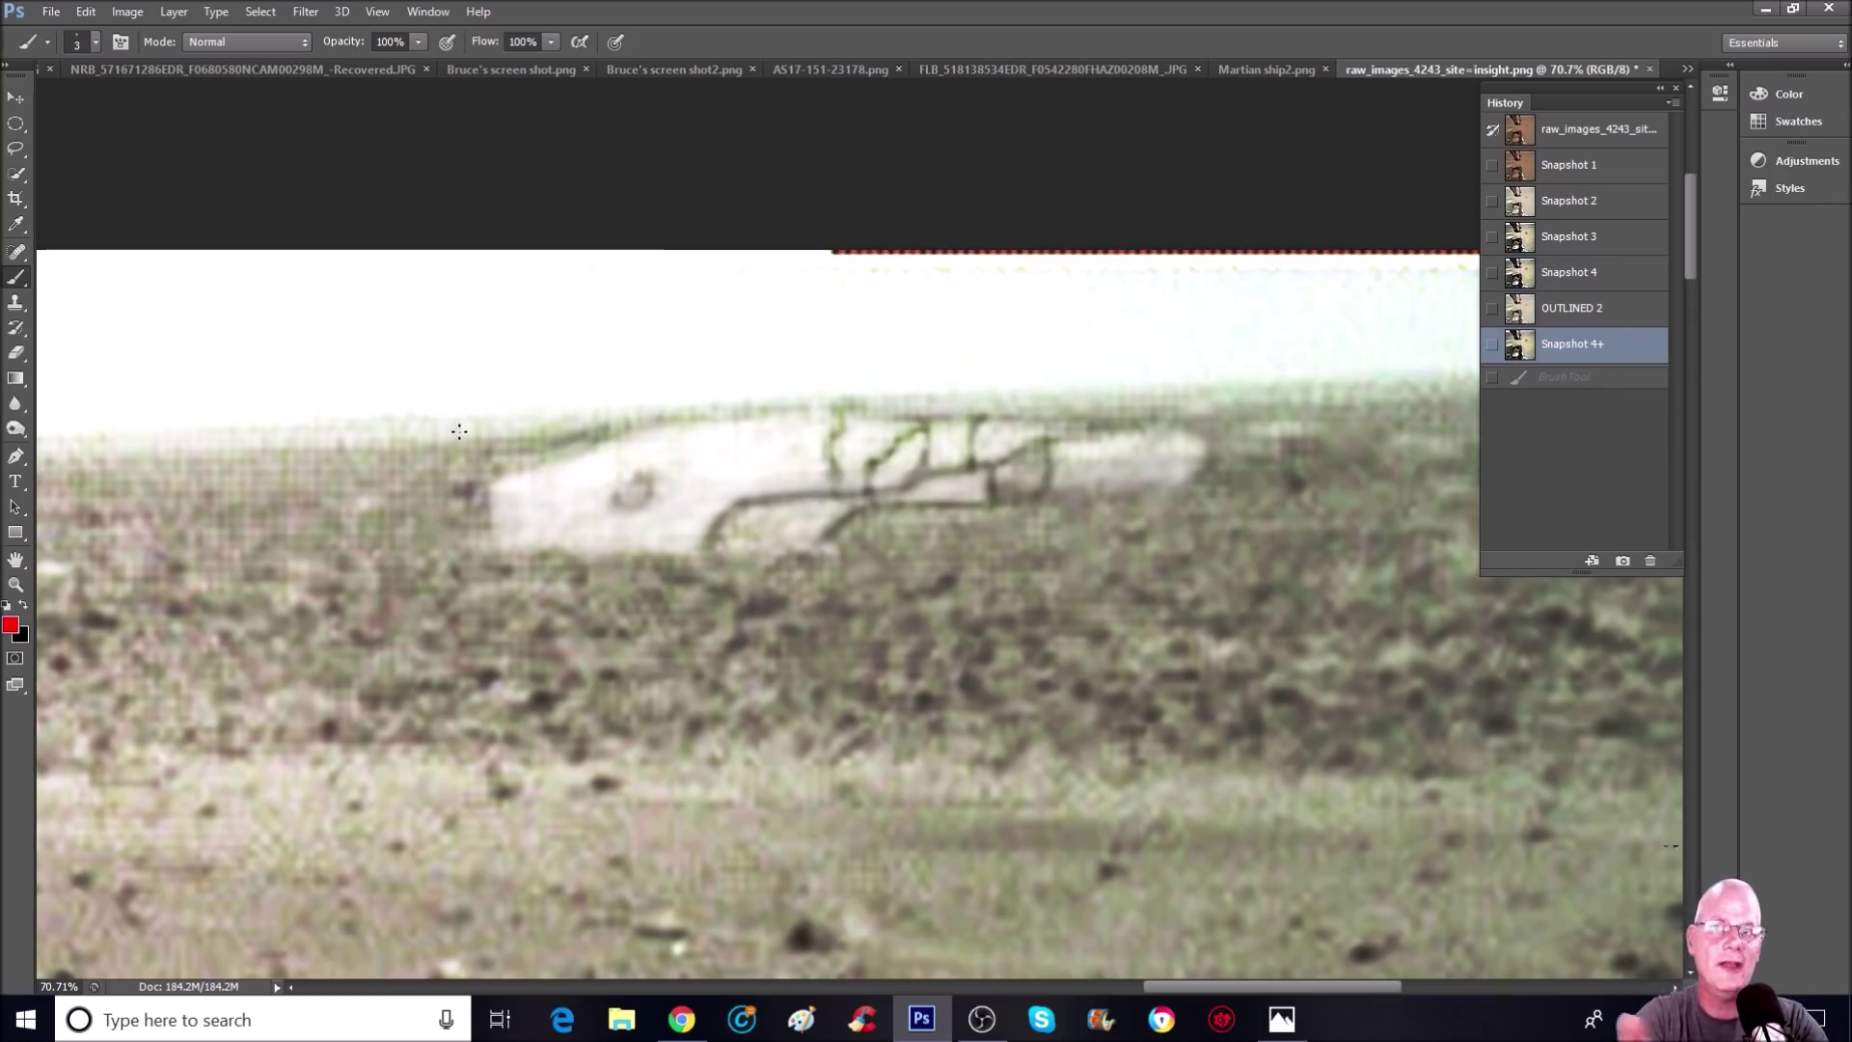
left_click(16, 584)
left_click_drag(714, 429, 561, 536)
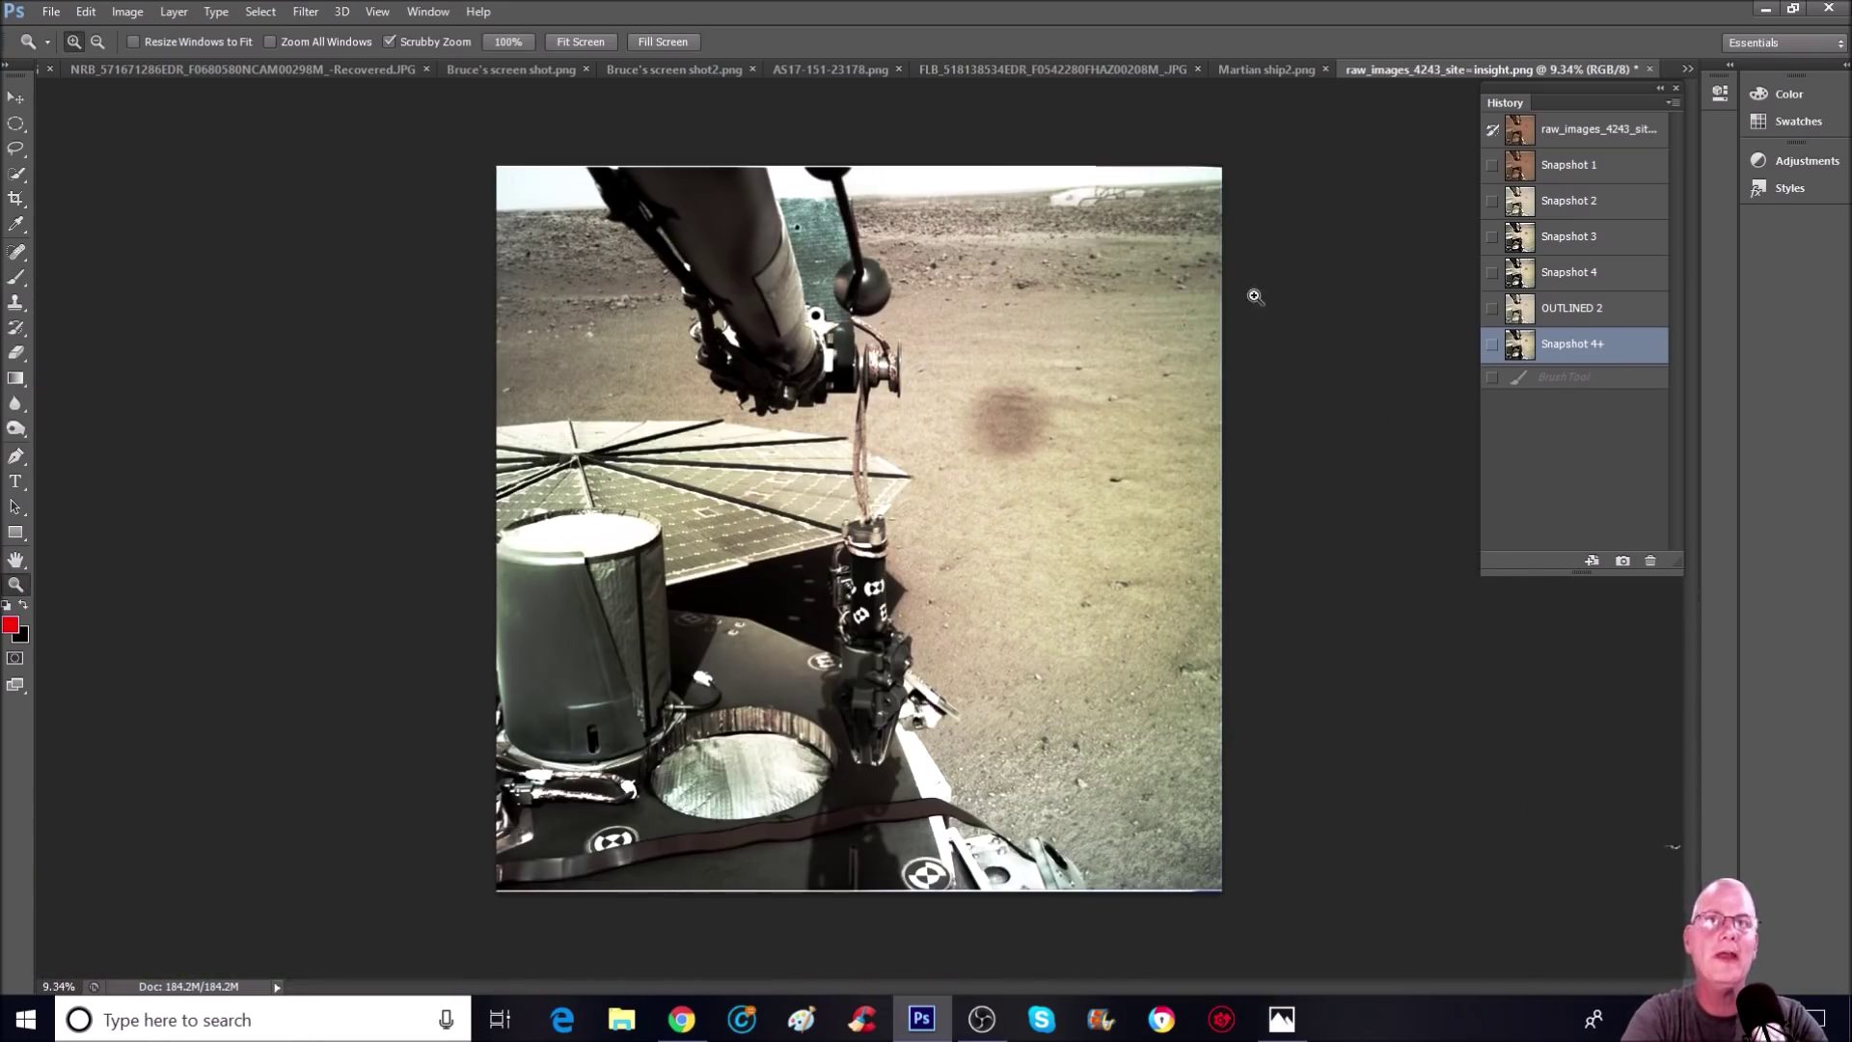
left_click(1238, 225)
left_click_drag(1238, 225, 1294, 314)
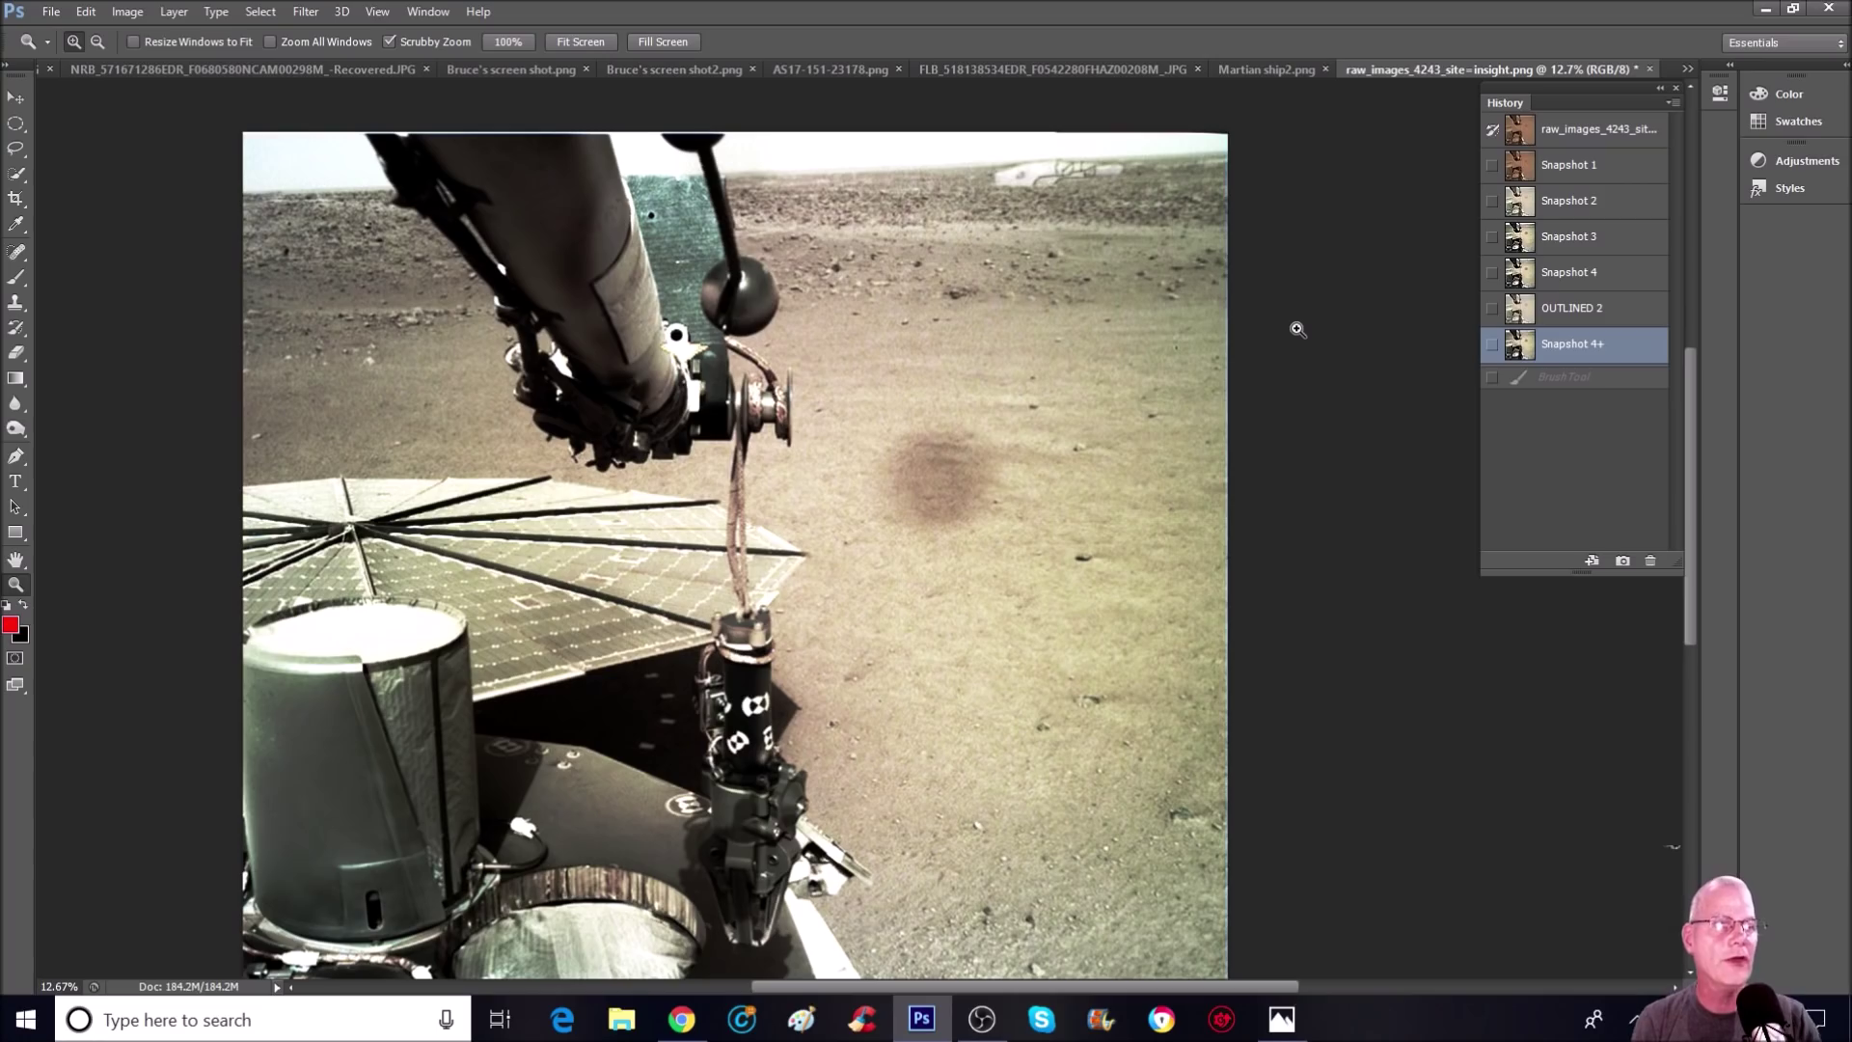
left_click_drag(1166, 243, 1155, 333)
scroll(1190, 289, "up", 5)
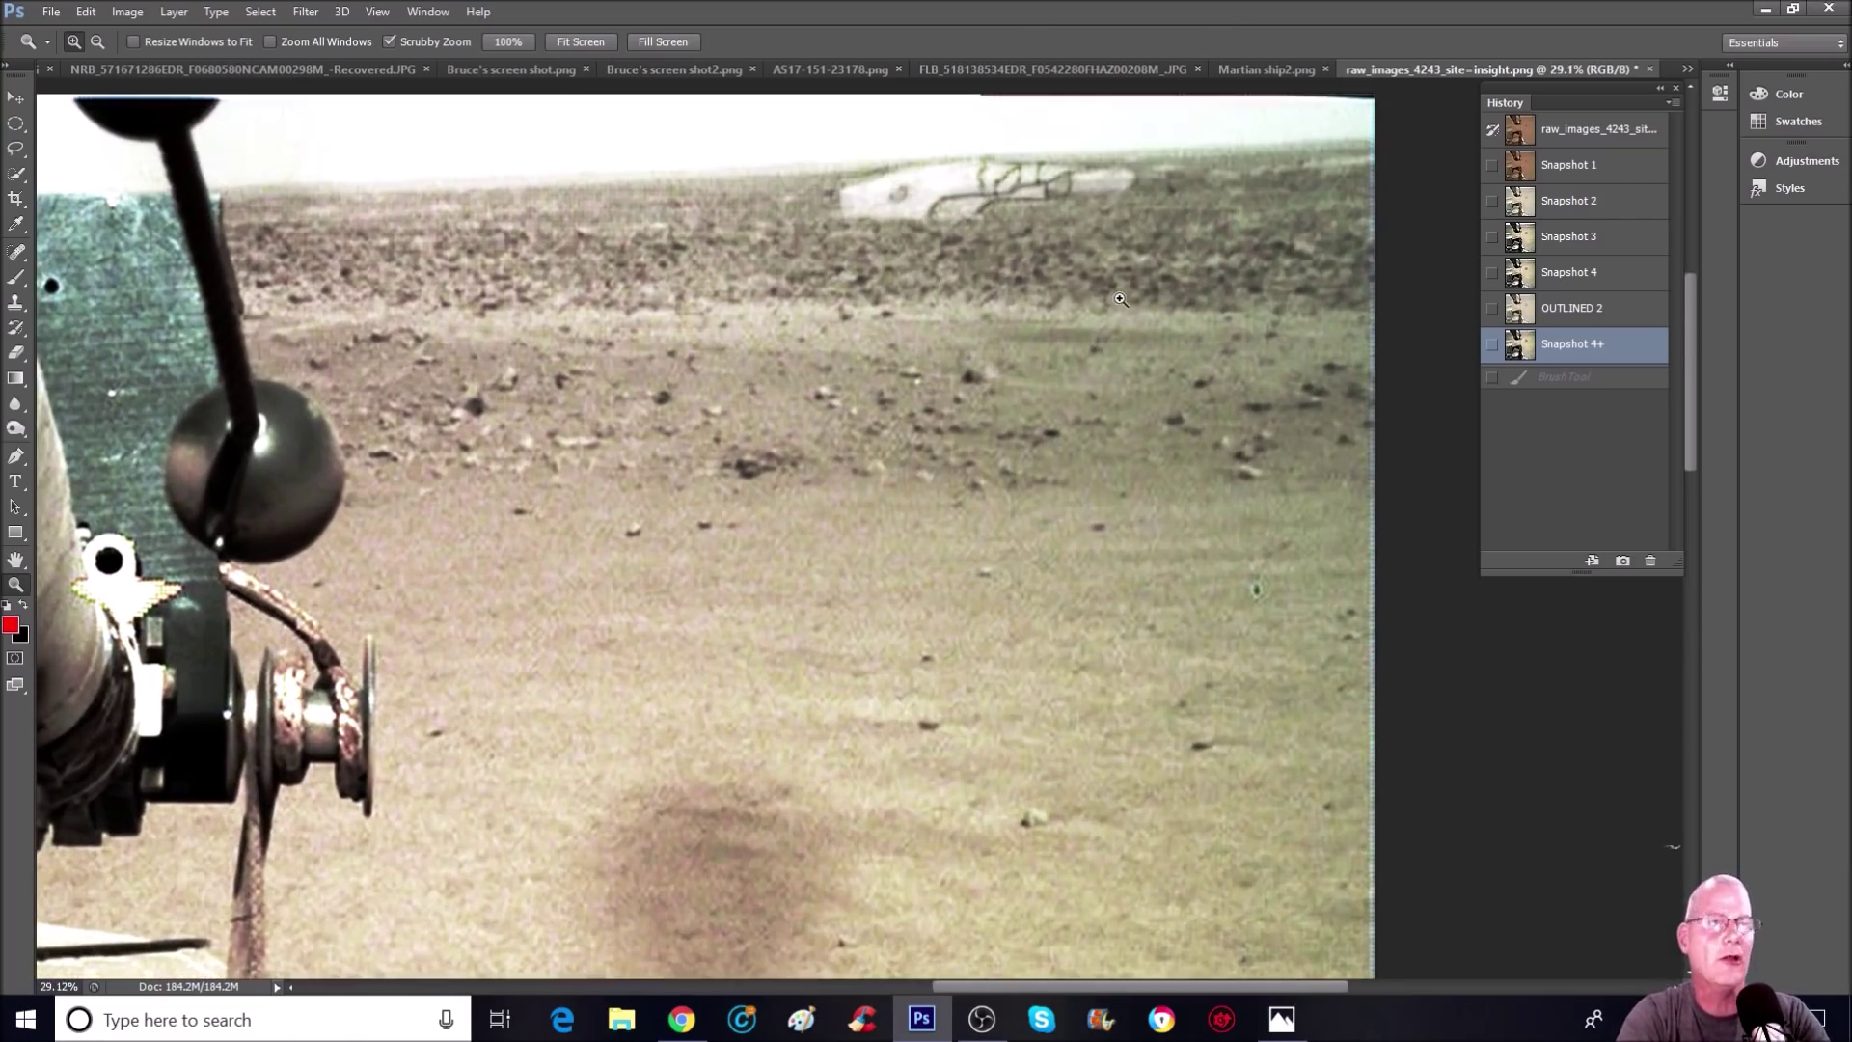
left_click_drag(1116, 290, 1208, 193)
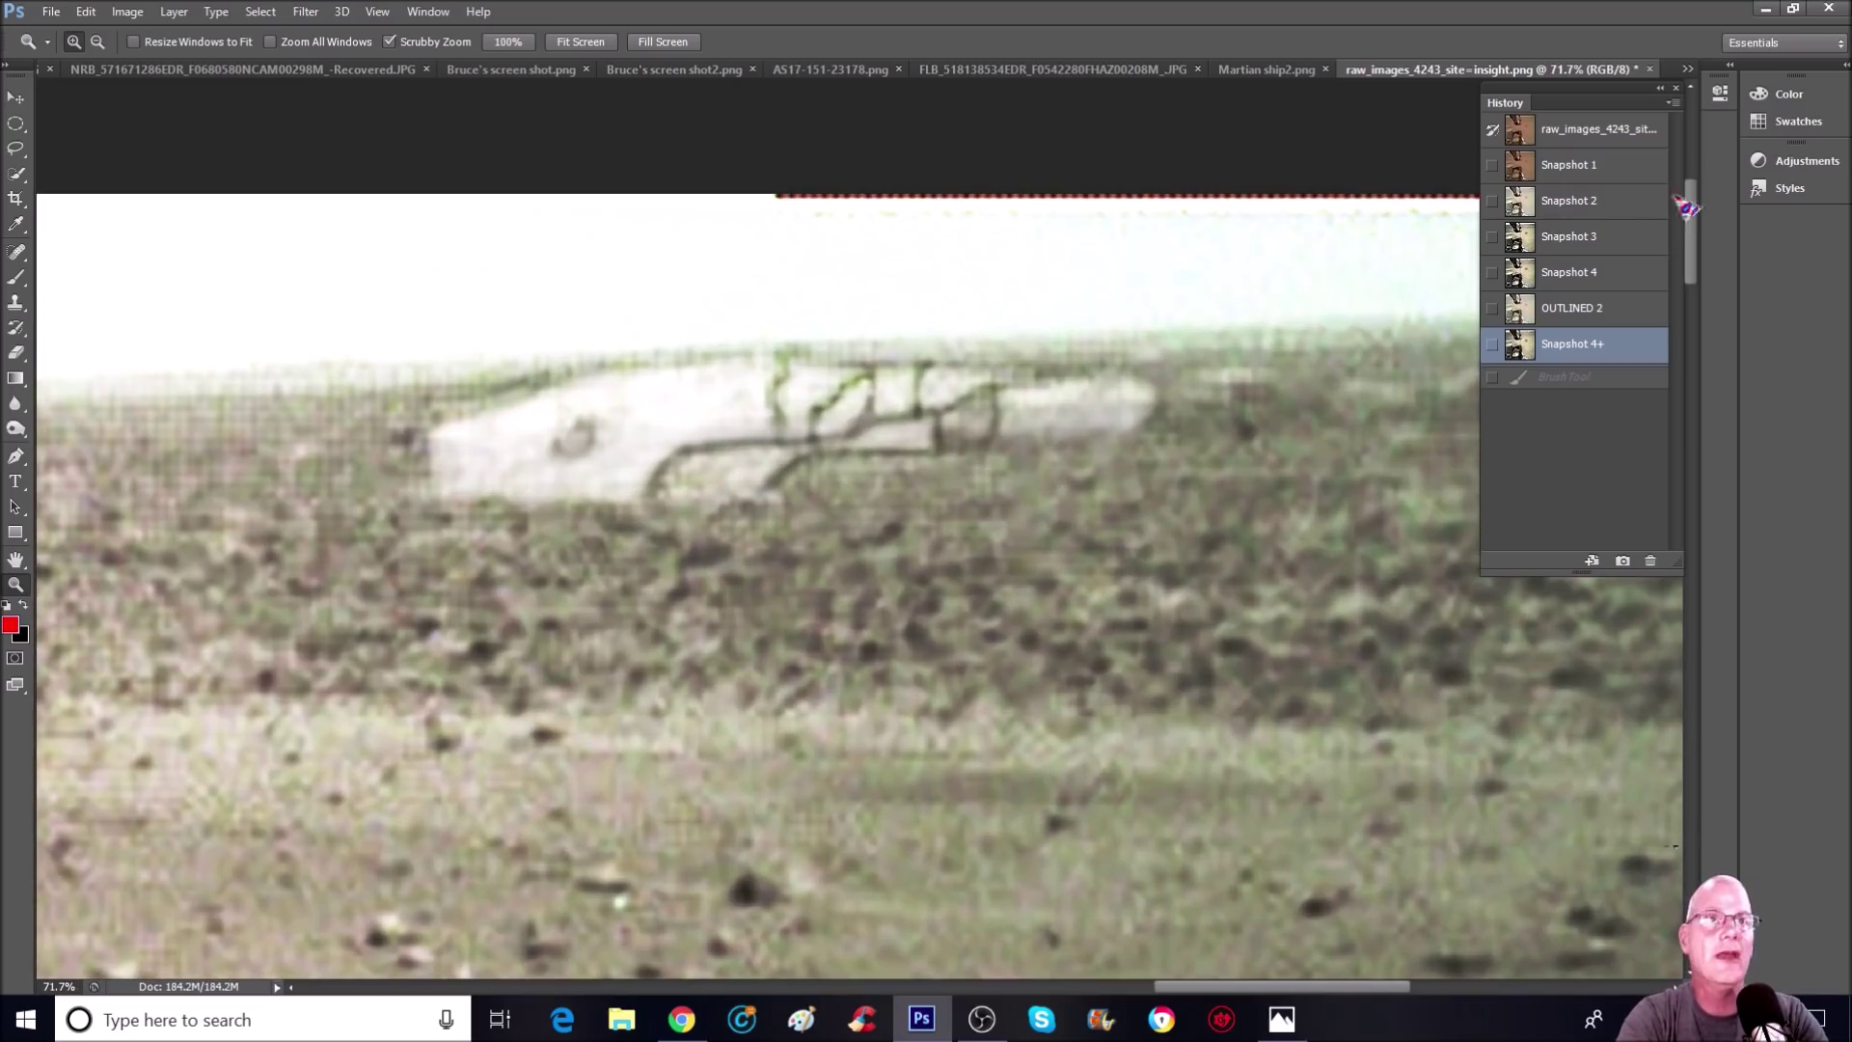
Step: View the formation in Snapshot 1 within the wider scene, then in Snapshot 2 at 89.5% zoom
left_click(1569, 164)
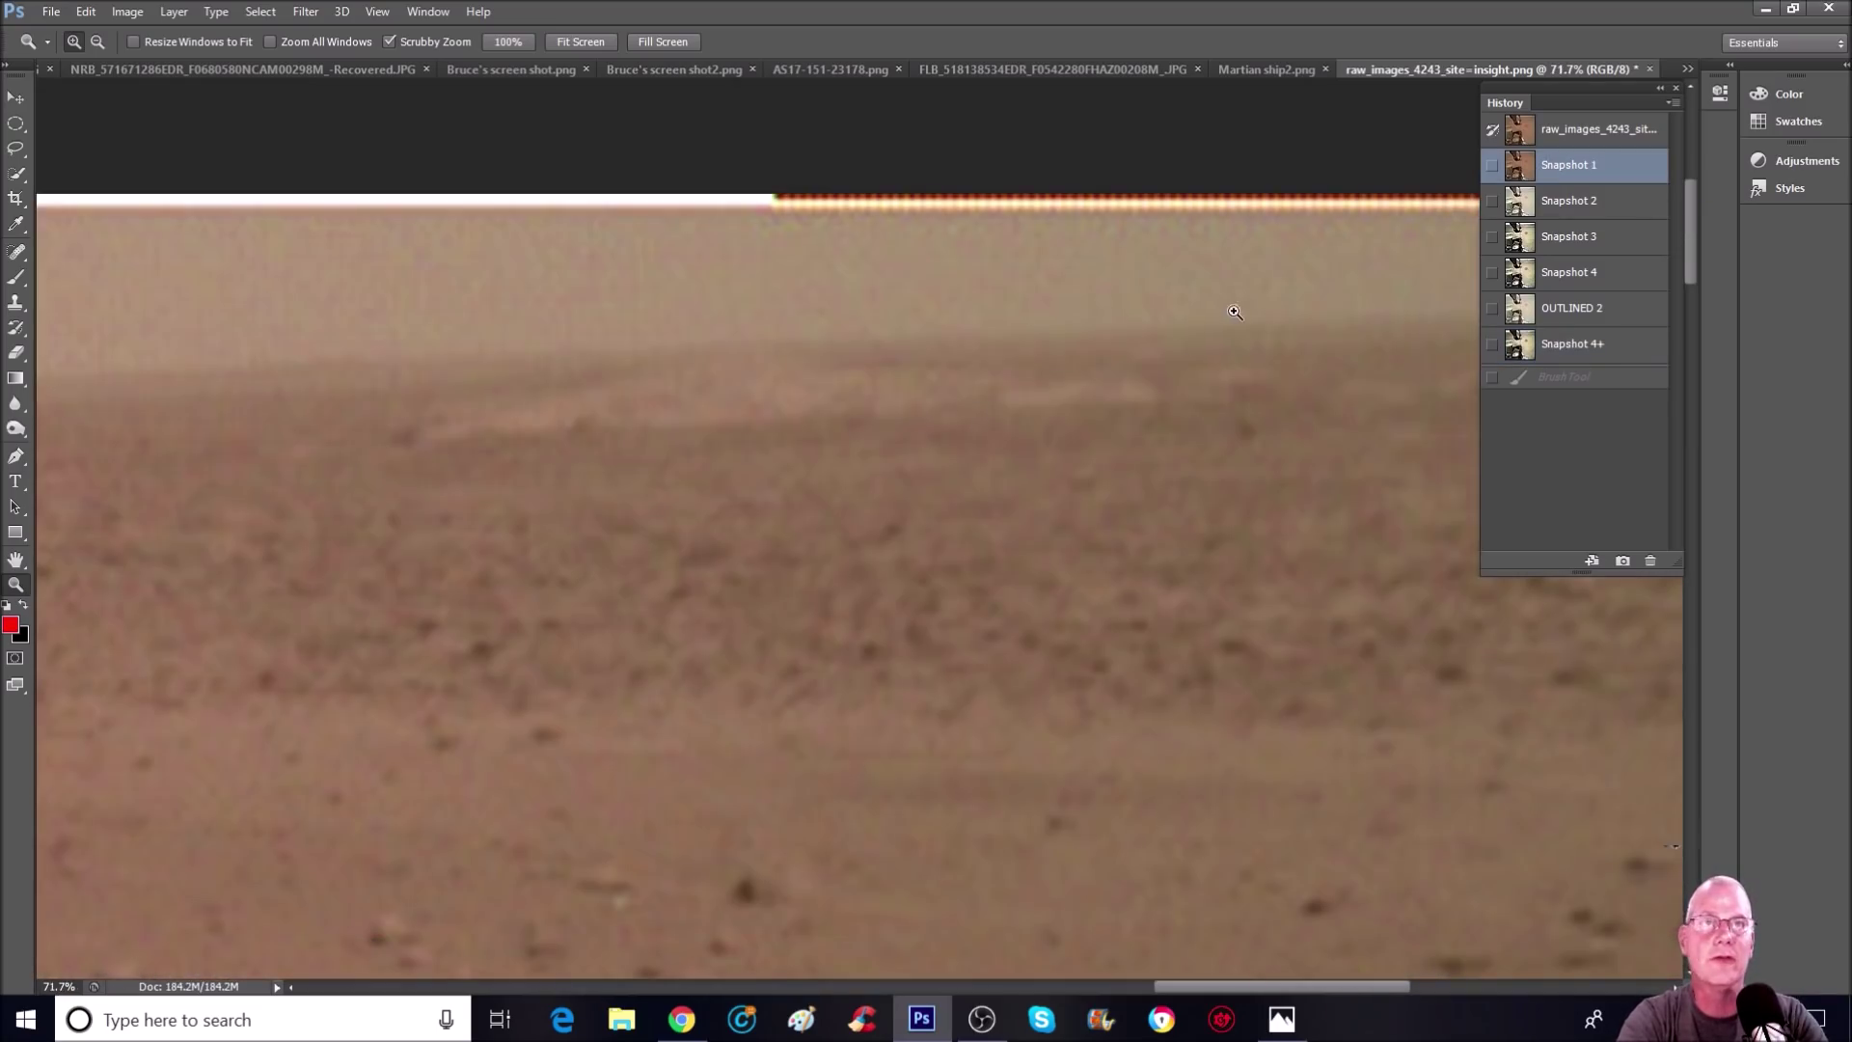
left_click_drag(993, 415, 811, 517)
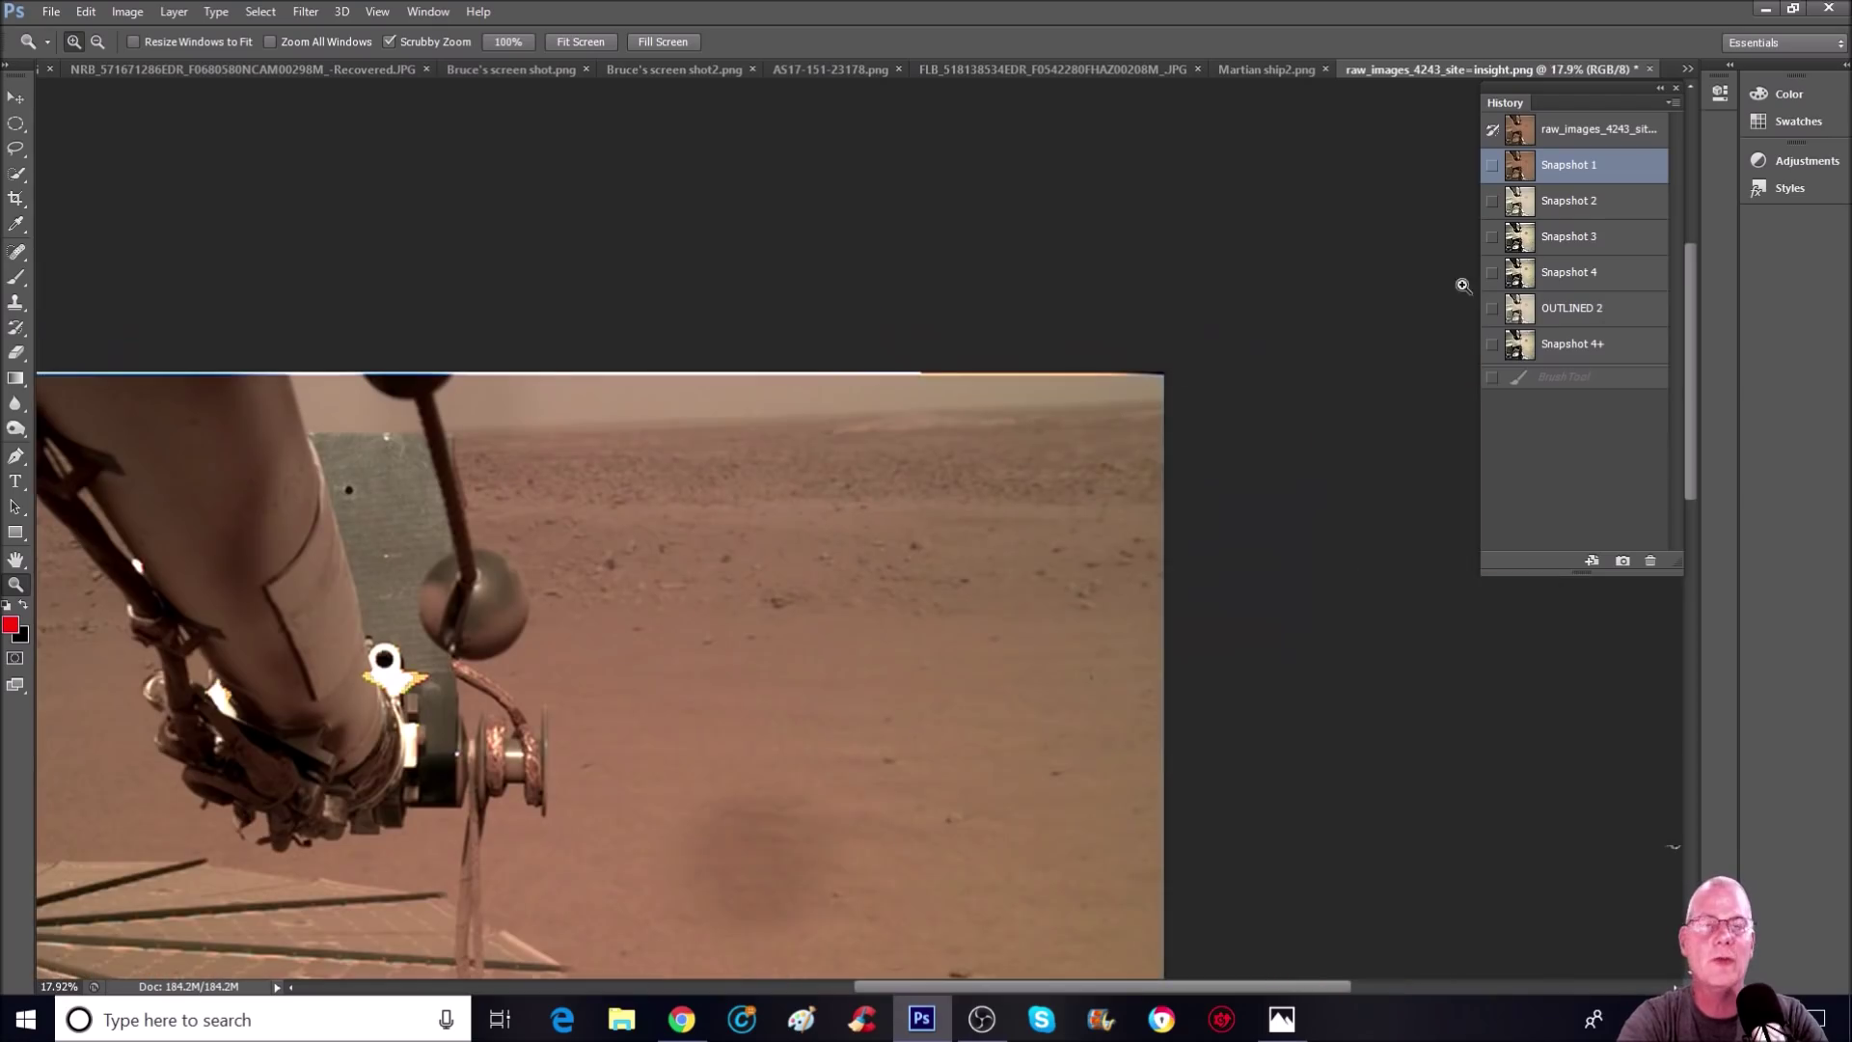
left_click(1588, 200)
left_click_drag(967, 382, 1075, 286)
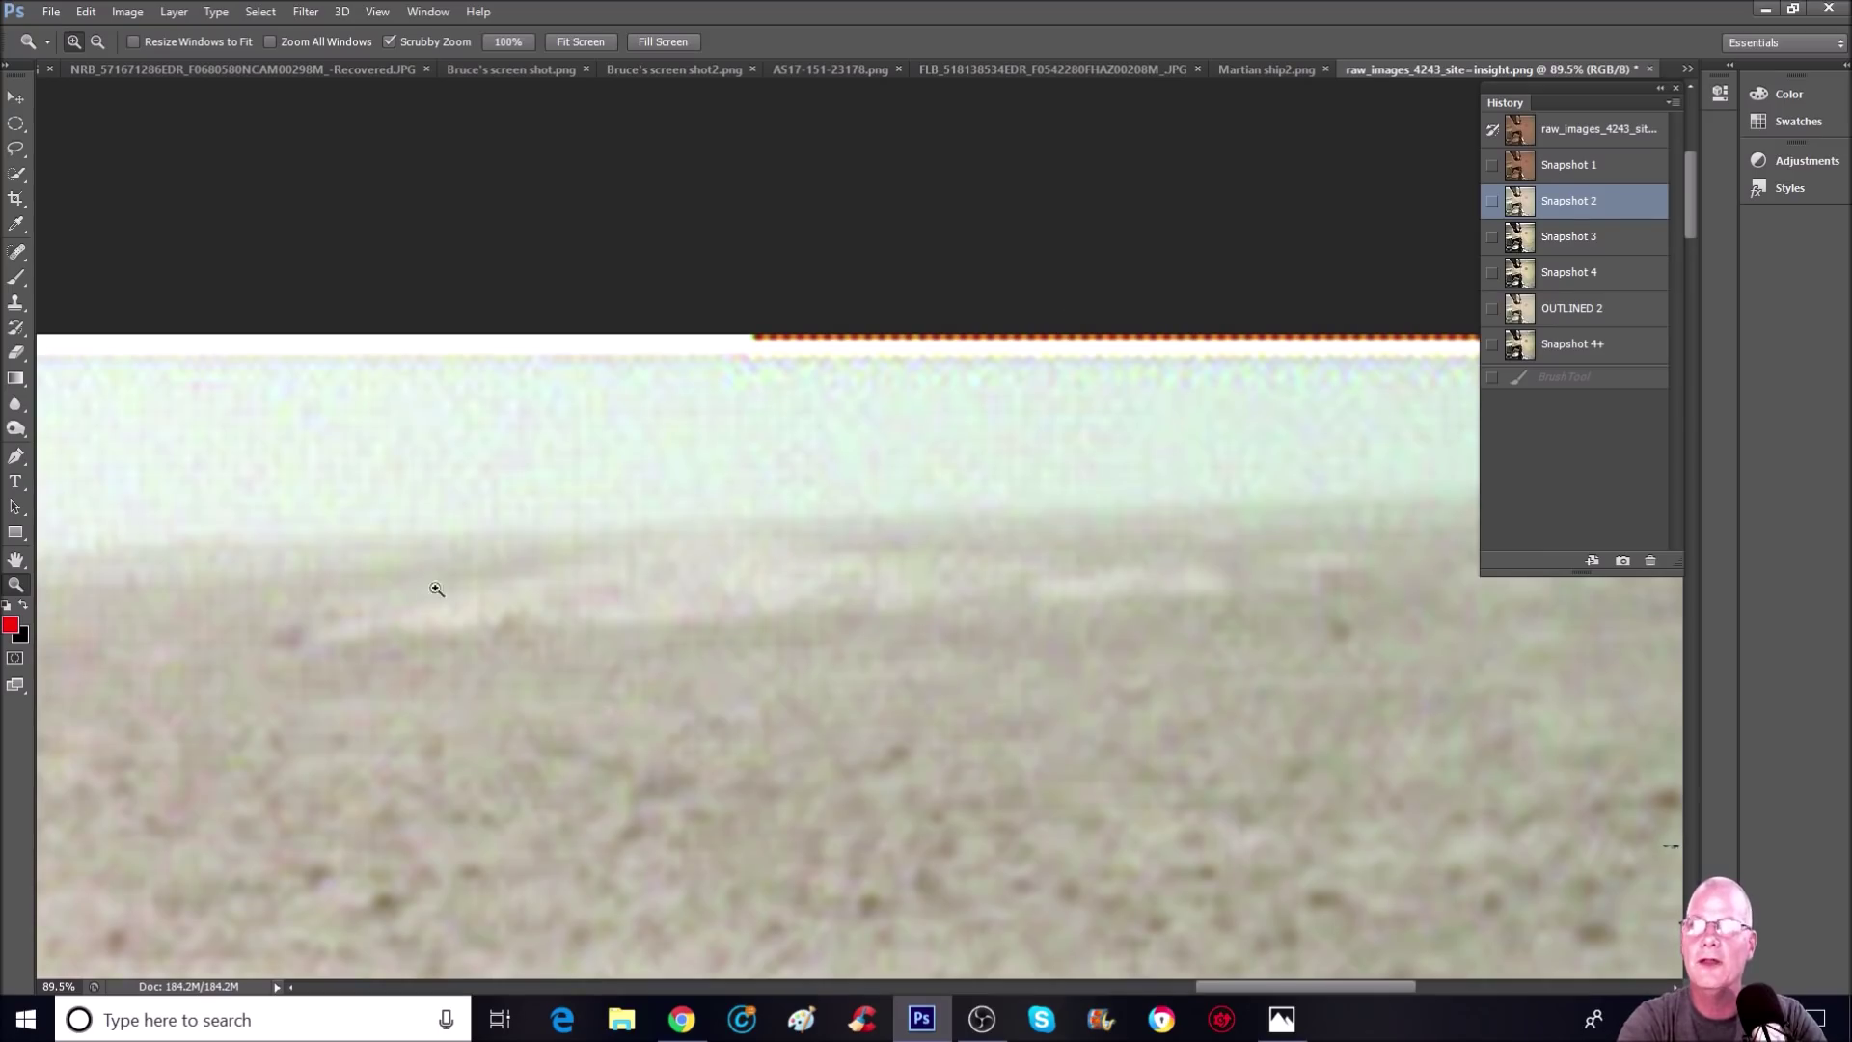
Step: Alternate between the OUTLINED 2 and Snapshot 4+ versions to compare the formation at 89.5% zoom
left_click(1567, 311)
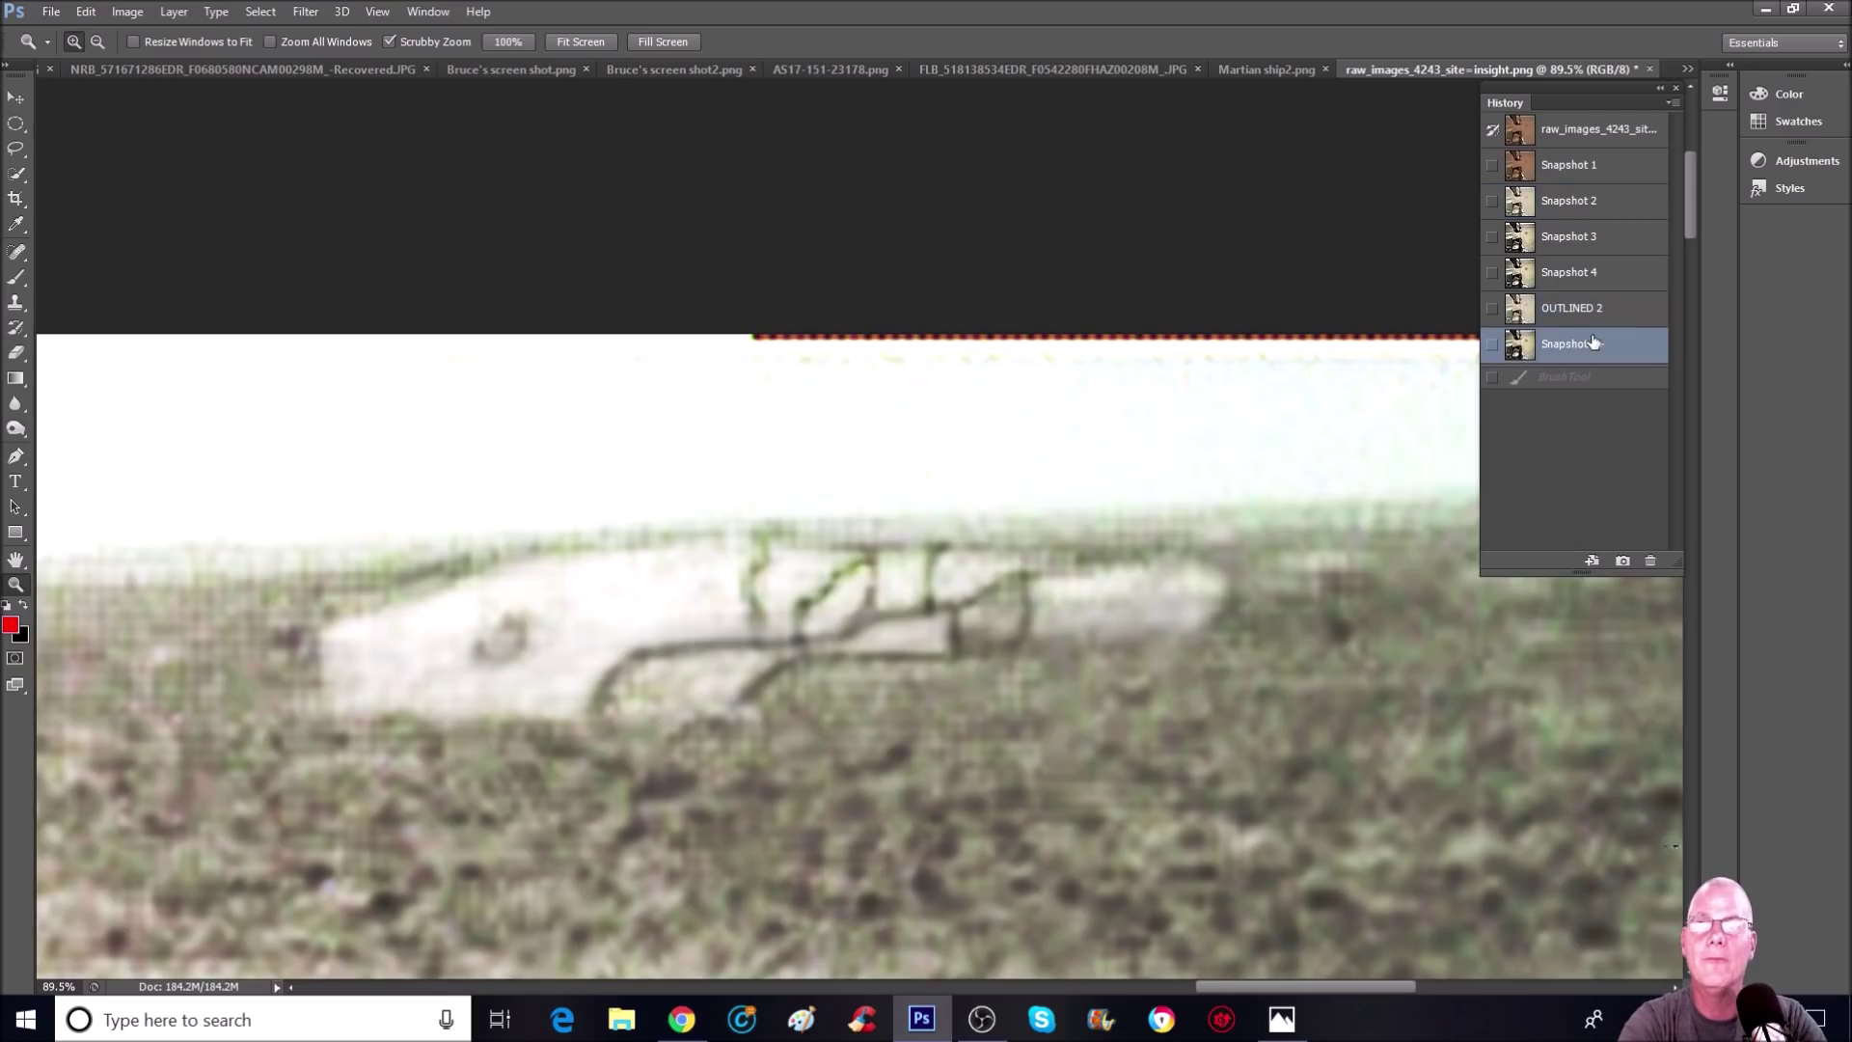
left_click(1594, 343)
left_click(1606, 314)
left_click(1604, 350)
key("ctrl+z")
left_click(1594, 351)
left_click(1593, 319)
left_click(1590, 347)
Step: Examine the Snapshot 4+ formation within the wider scene at about 22% zoom, then closer at 50%
left_click_drag(1303, 353, 1225, 409)
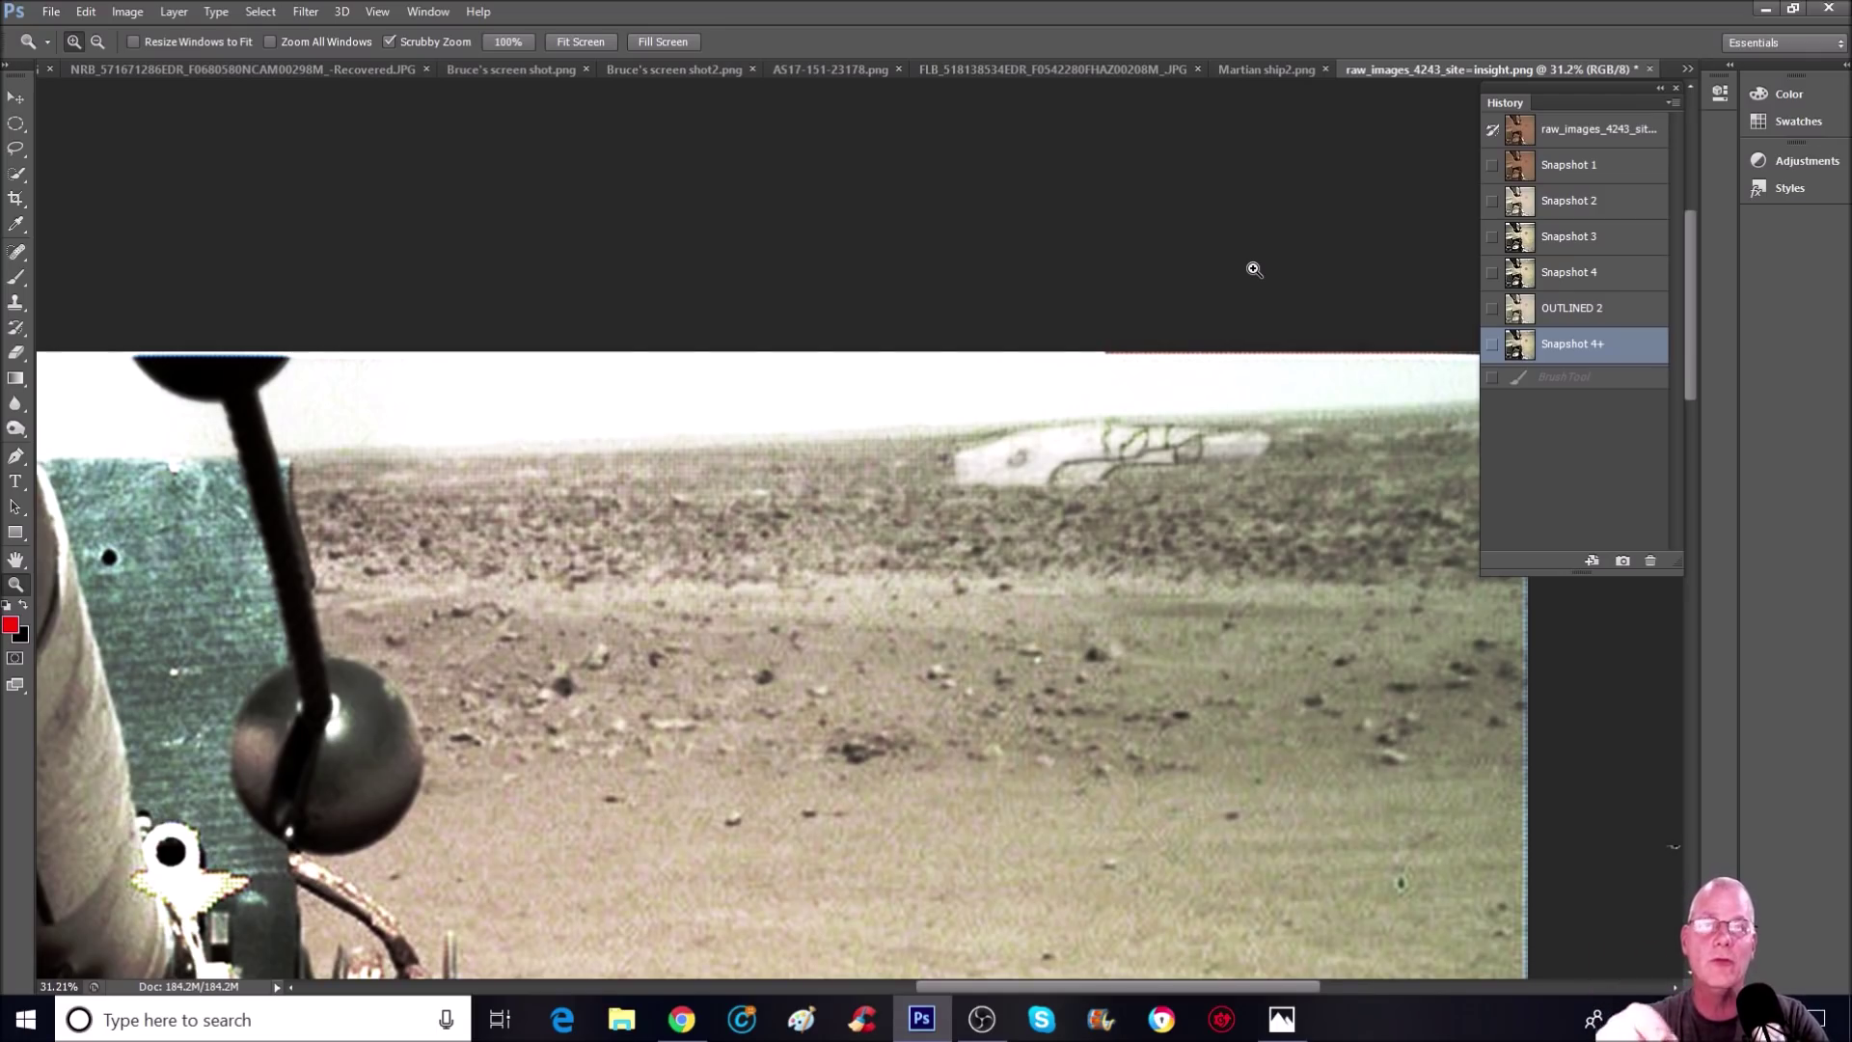
left_click_drag(1229, 298, 1198, 344)
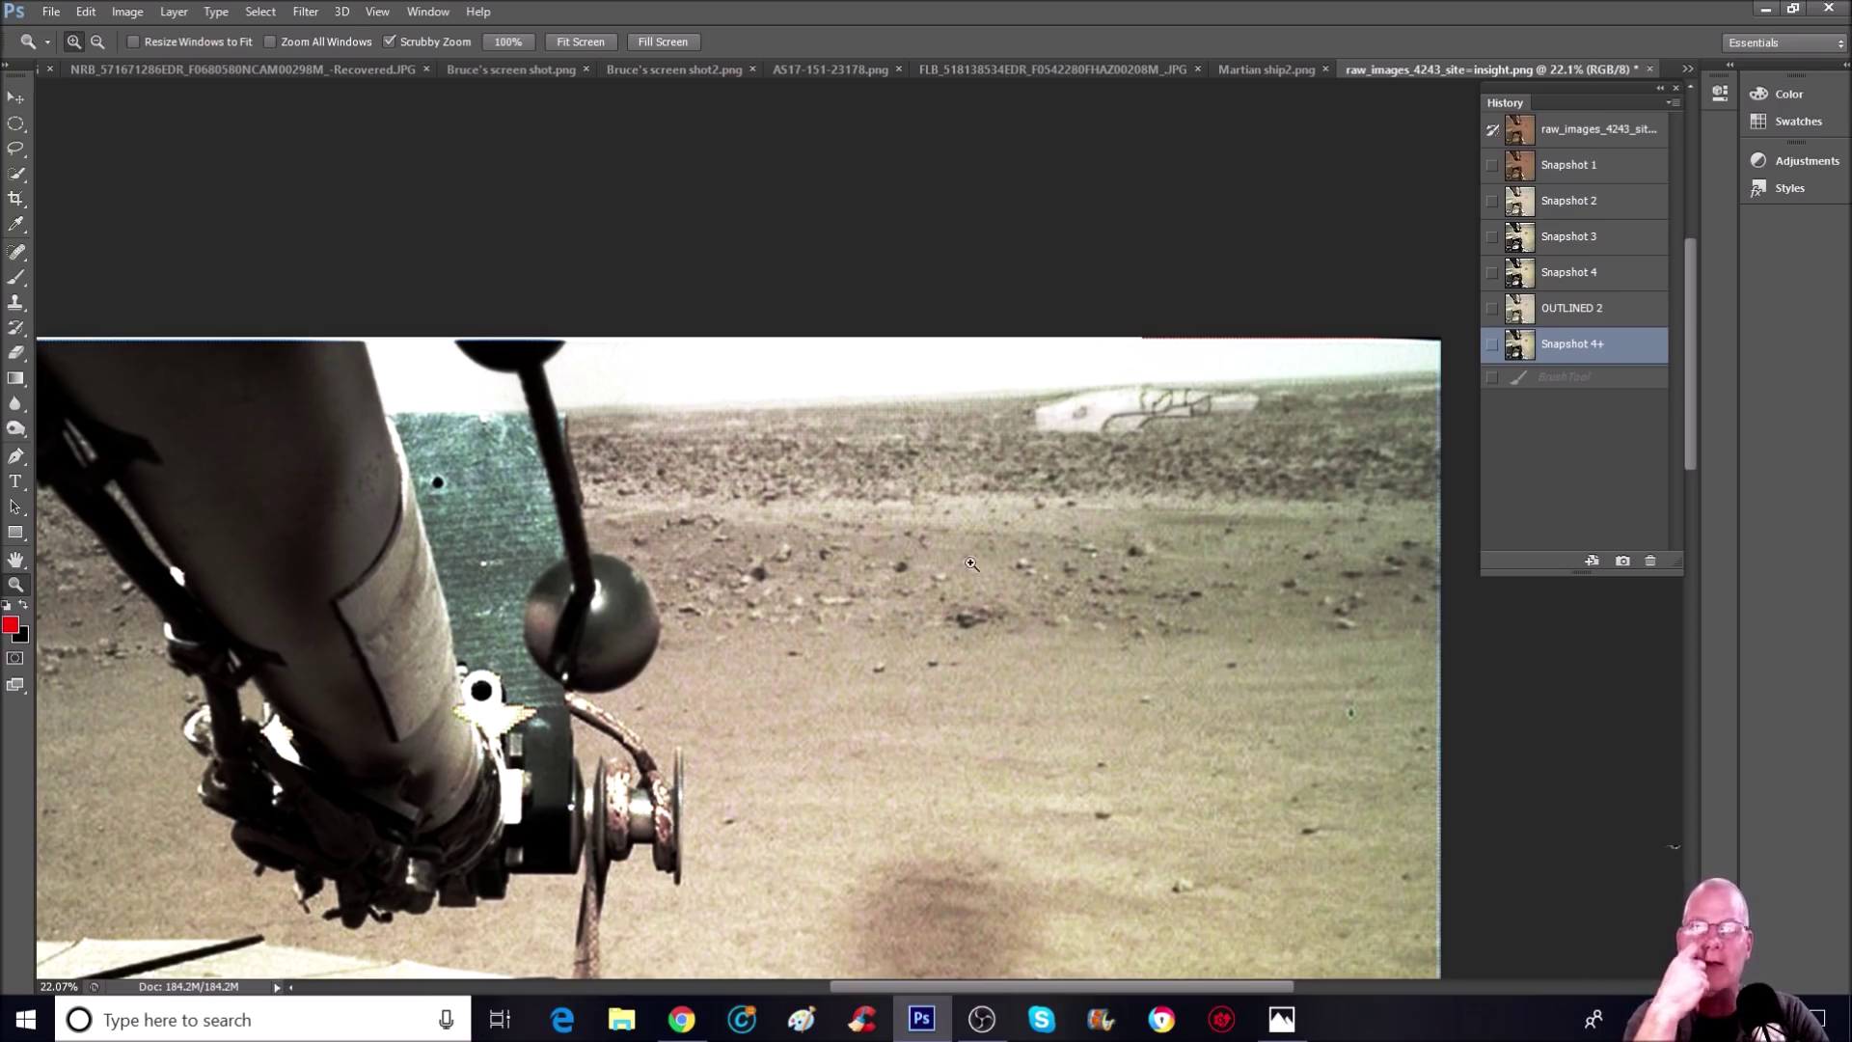
left_click_drag(1399, 390, 1460, 225)
left_click(1461, 225)
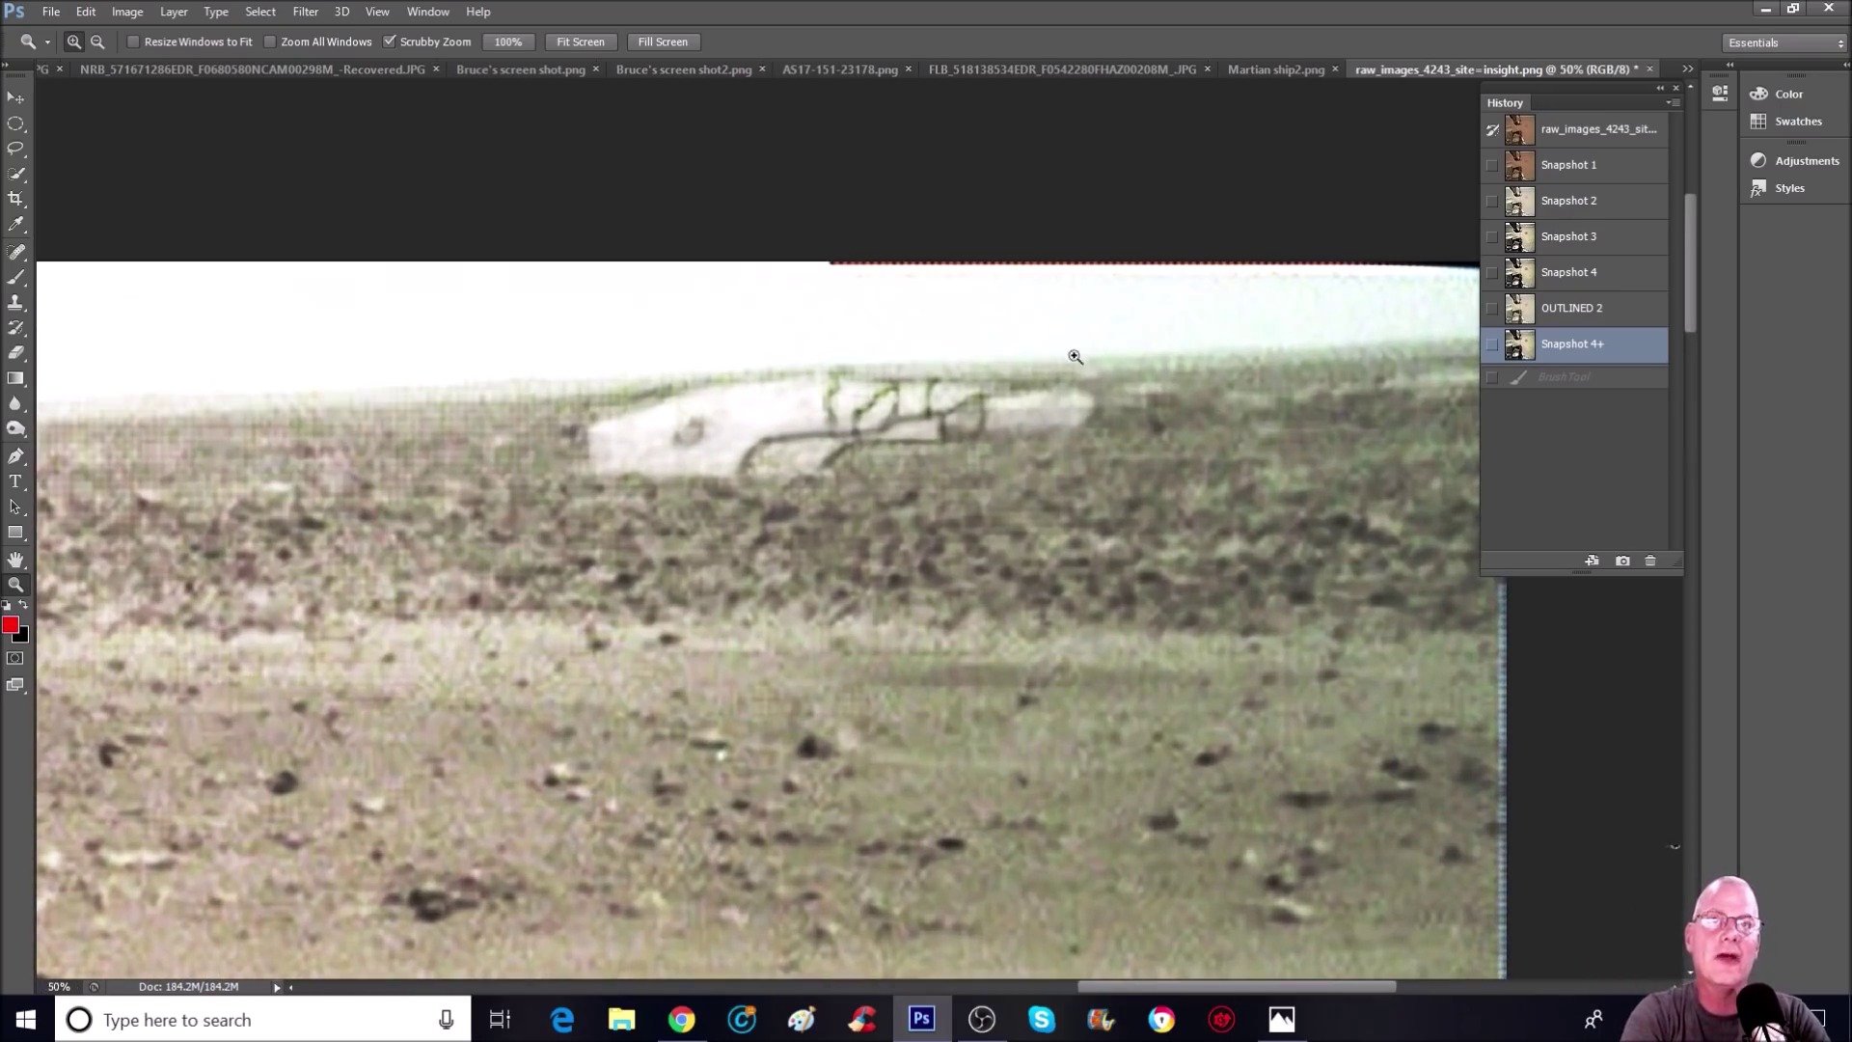
Step: Try brushing a red outline beneath the small feature near the image's right edge, then restore Snapshot 4+
left_click_drag(1153, 986, 1249, 995)
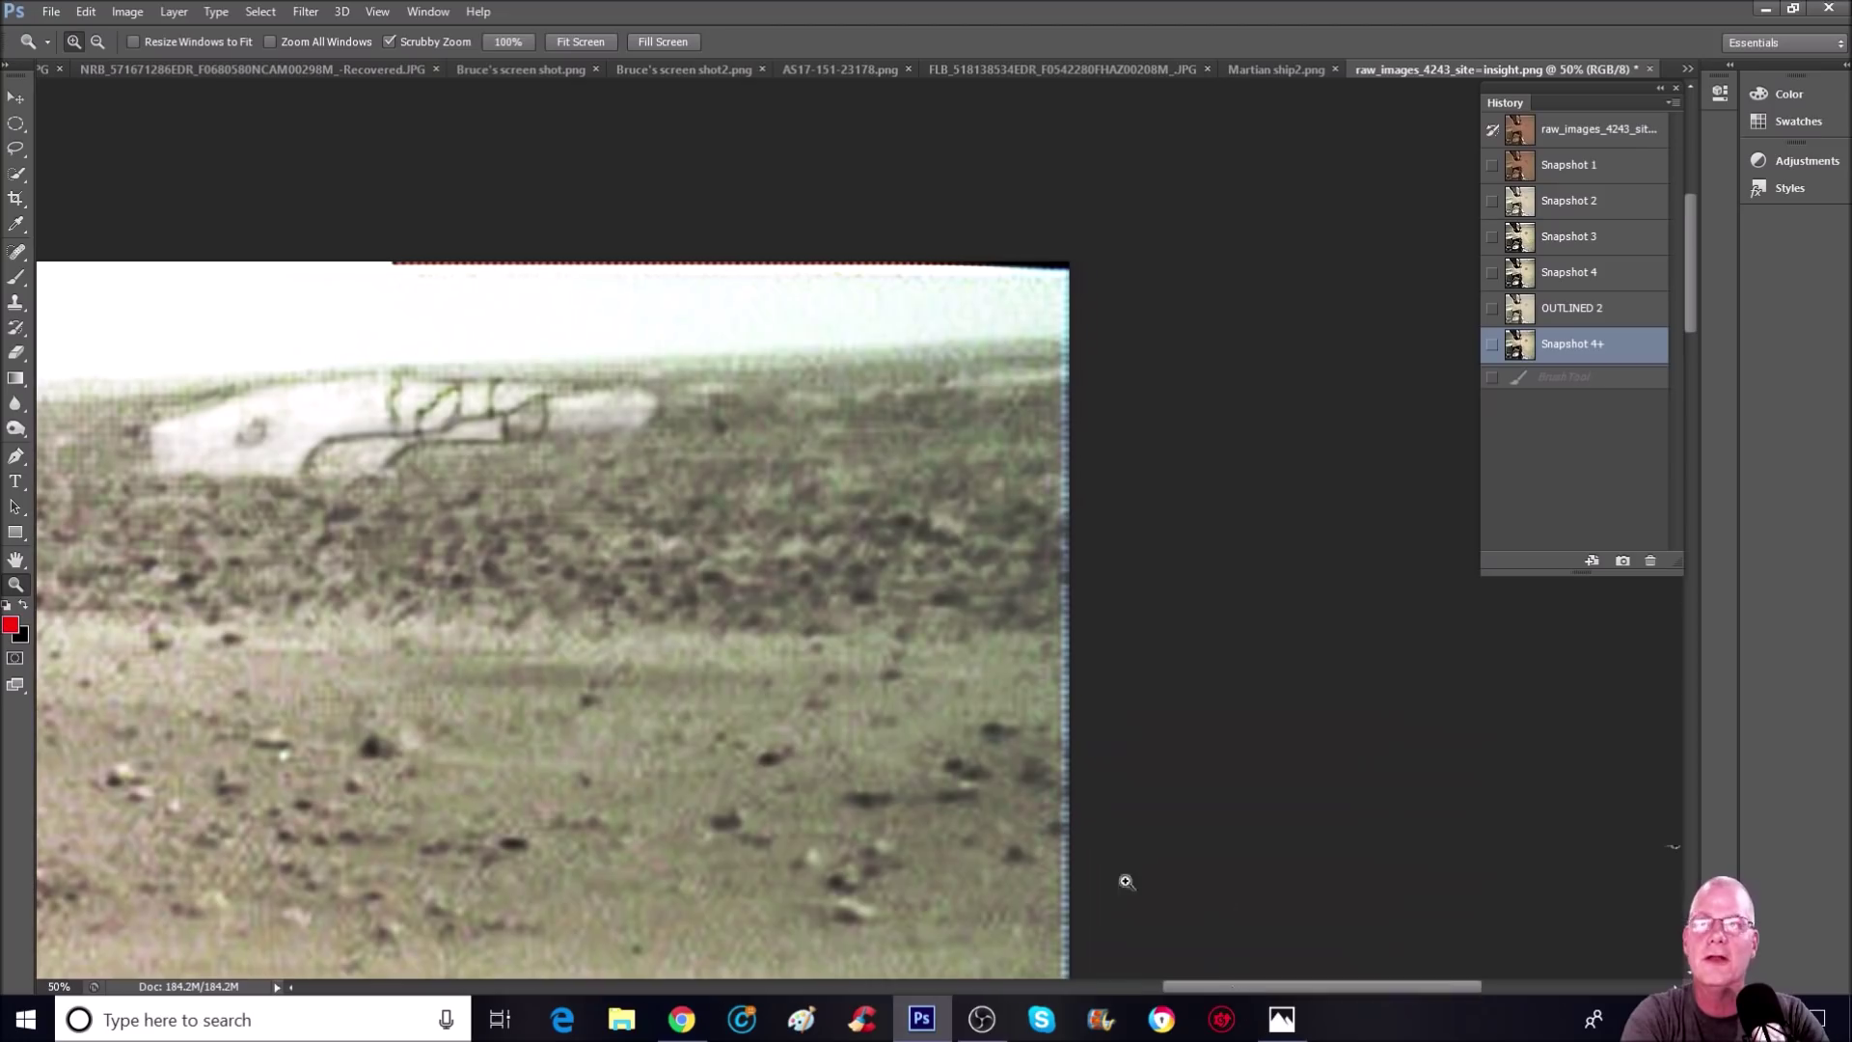
left_click(16, 278)
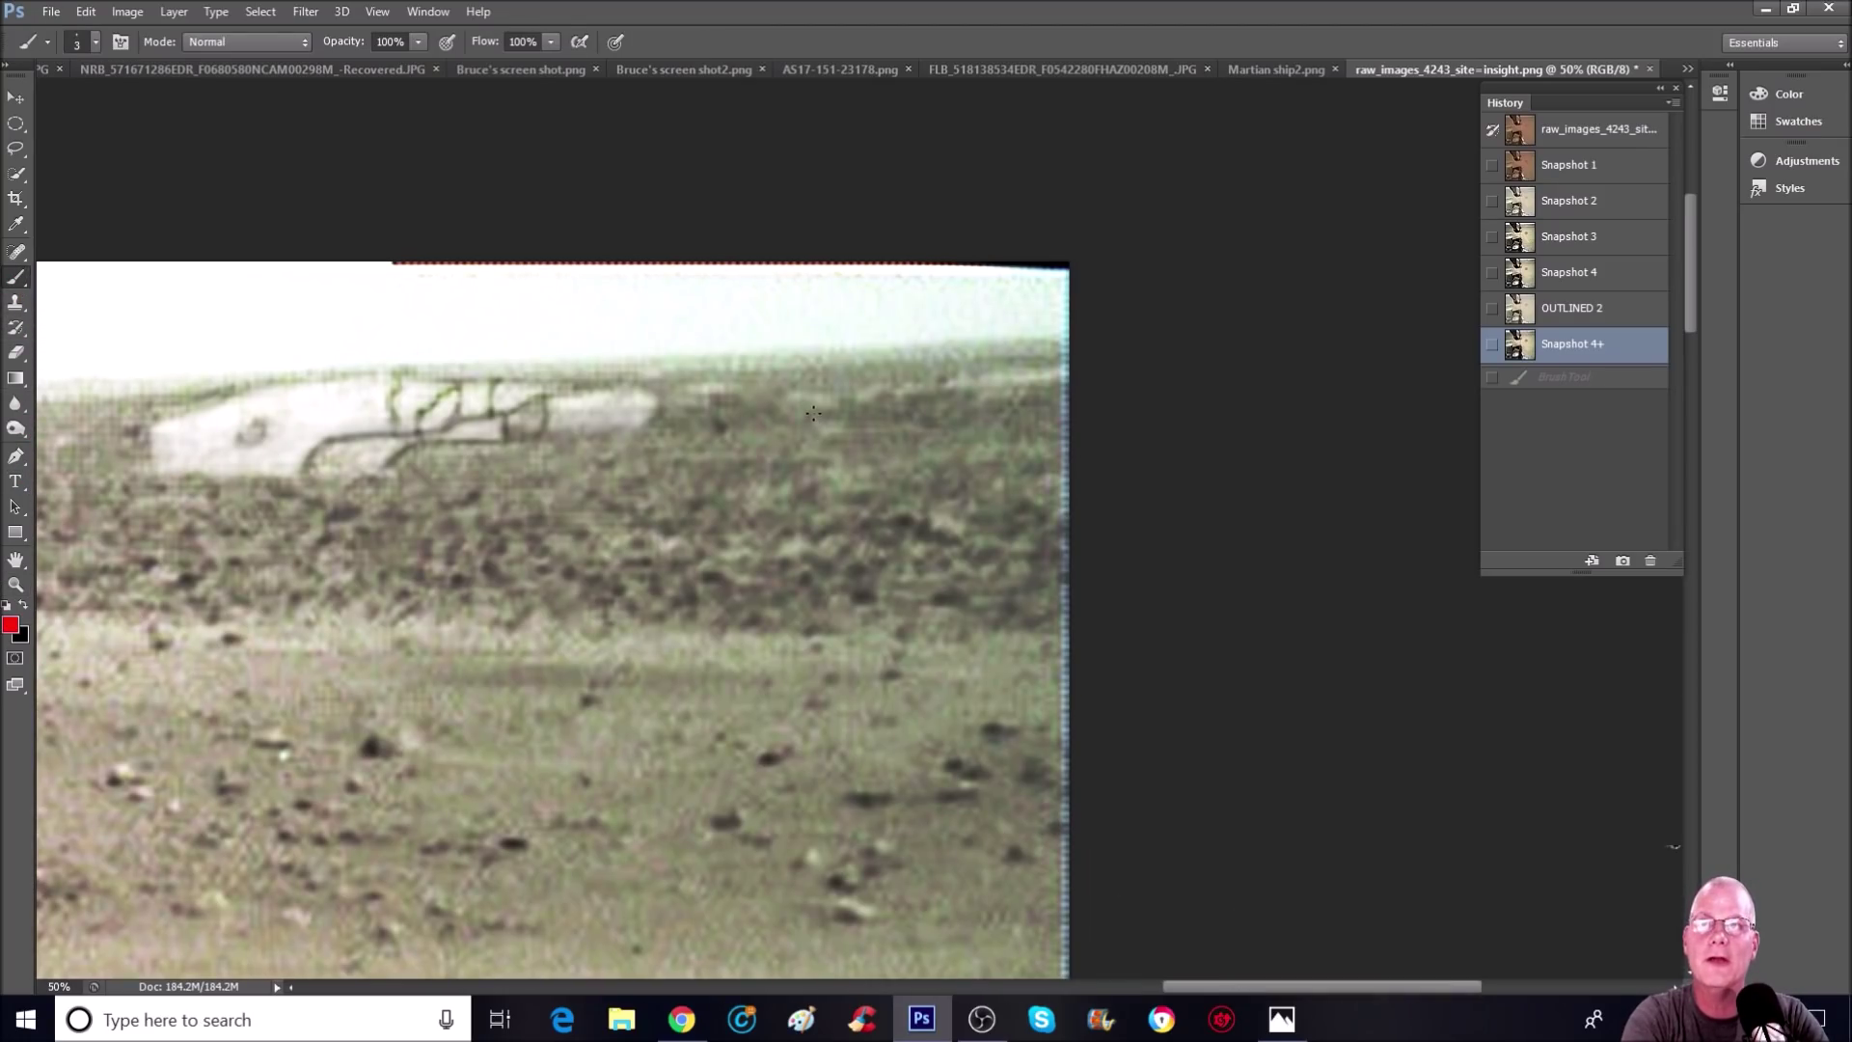
mouse_move(814, 416)
left_mouse_down()
mouse_move(821, 440)
mouse_move(899, 436)
mouse_move(899, 406)
mouse_move(871, 443)
mouse_move(934, 440)
left_mouse_up()
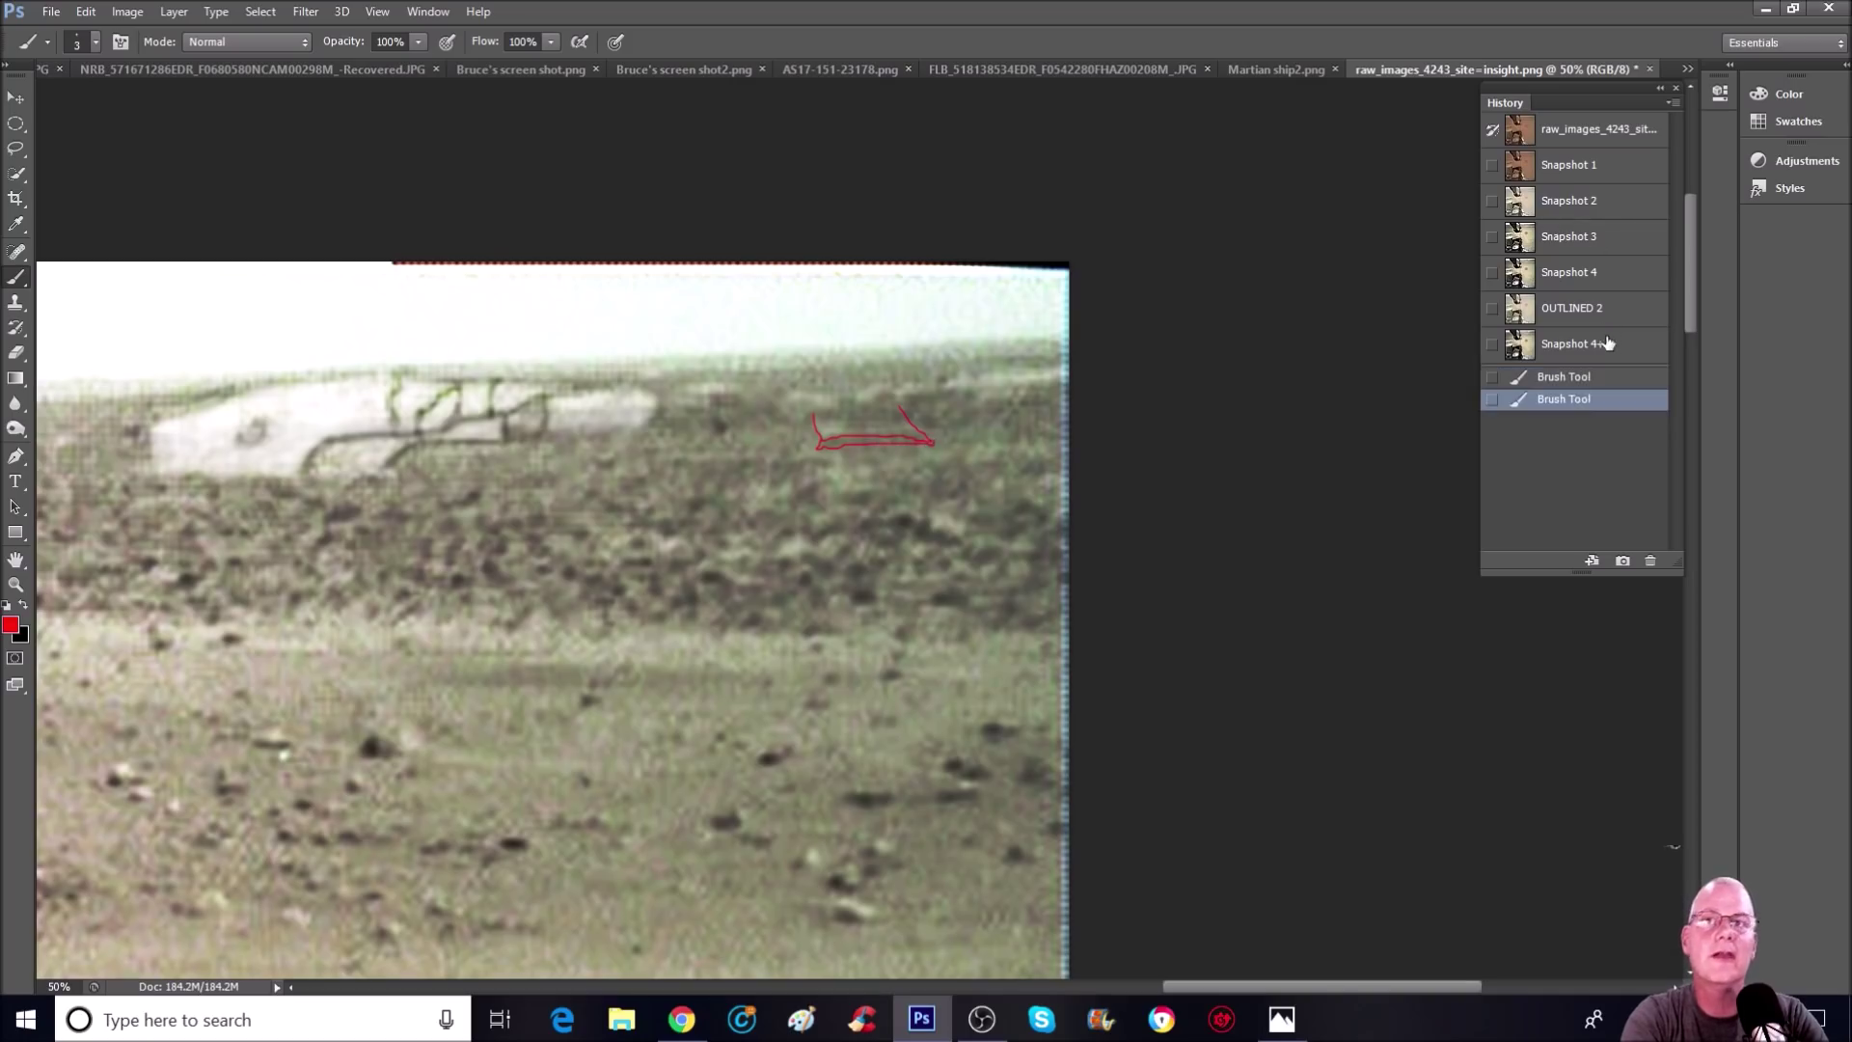
left_click(1617, 339)
Step: Underline the small feature near the image's right edge in red, circle the dark spot beside the formation and point two arrows at it
mouse_move(813, 413)
left_mouse_down()
mouse_move(875, 437)
mouse_move(901, 415)
left_mouse_up()
mouse_move(712, 373)
left_mouse_down()
mouse_move(664, 421)
mouse_move(698, 431)
mouse_move(763, 399)
mouse_move(758, 373)
mouse_move(697, 371)
left_mouse_up()
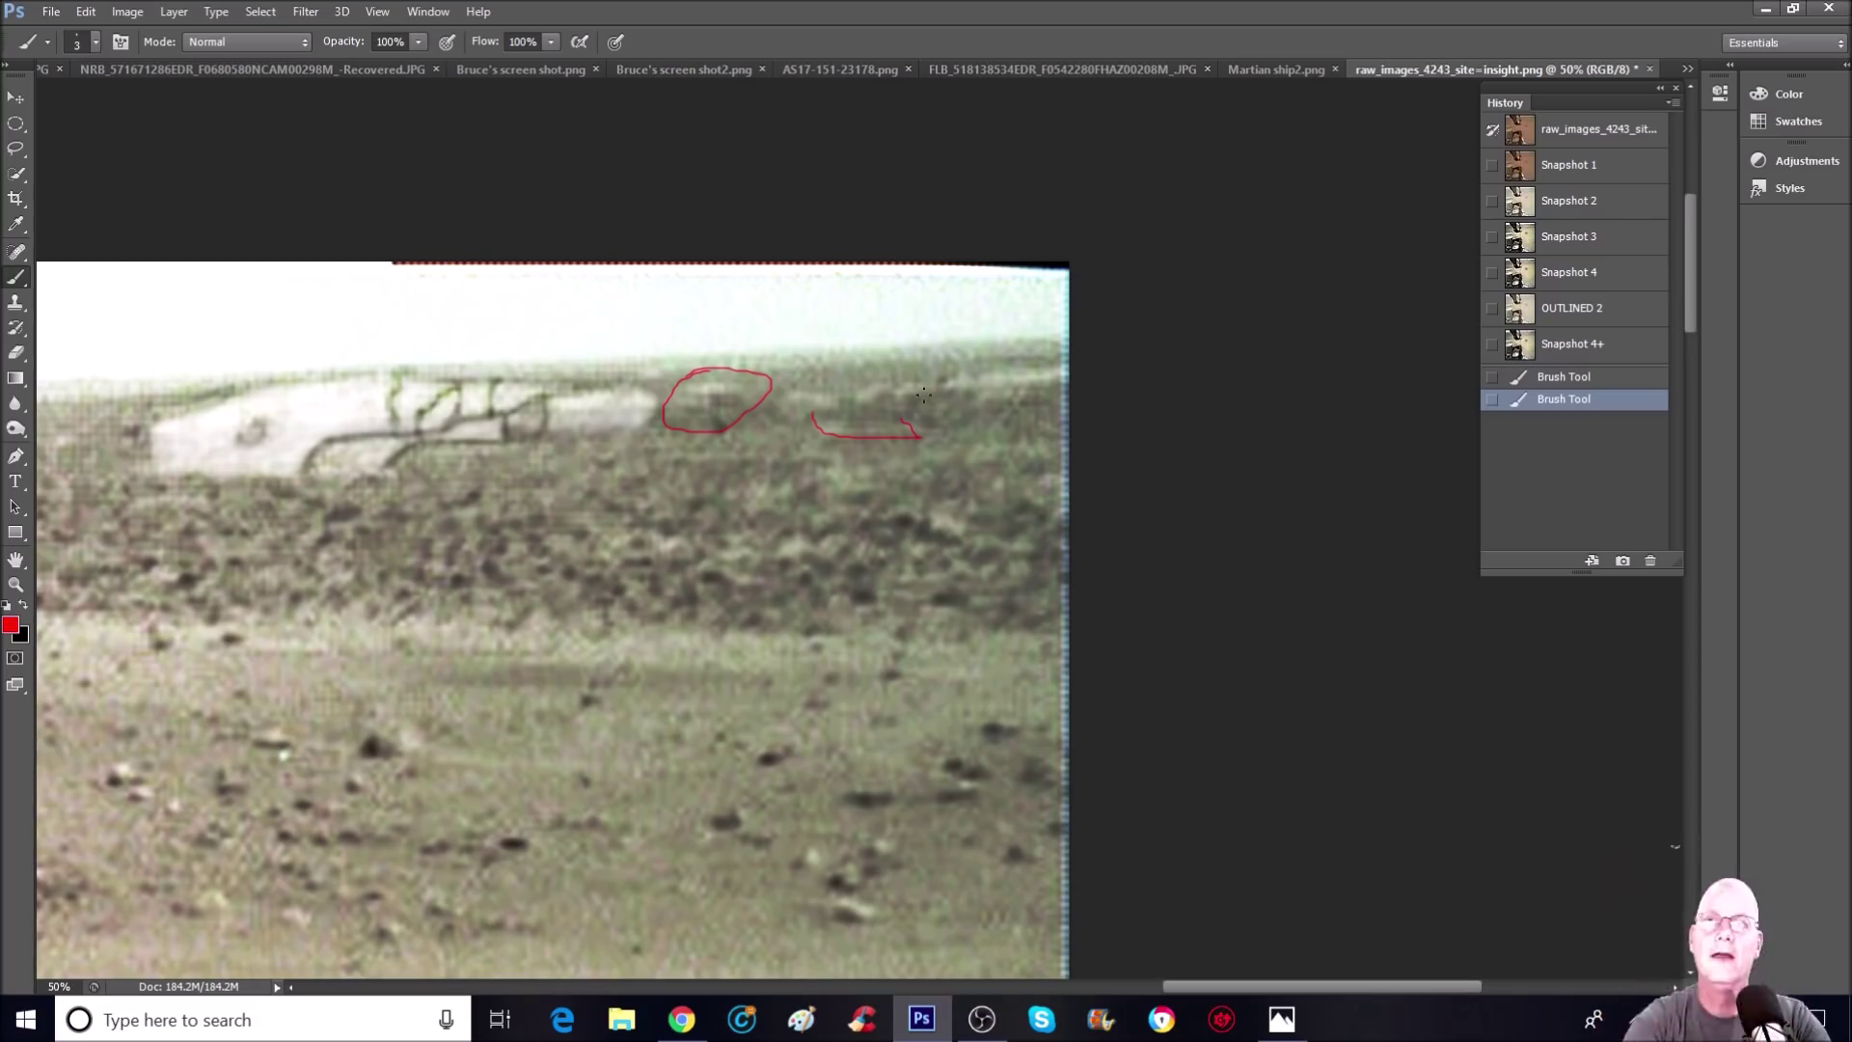
left_click_drag(714, 317, 705, 378)
left_click_drag(778, 309, 730, 374)
left_click_drag(725, 359, 728, 388)
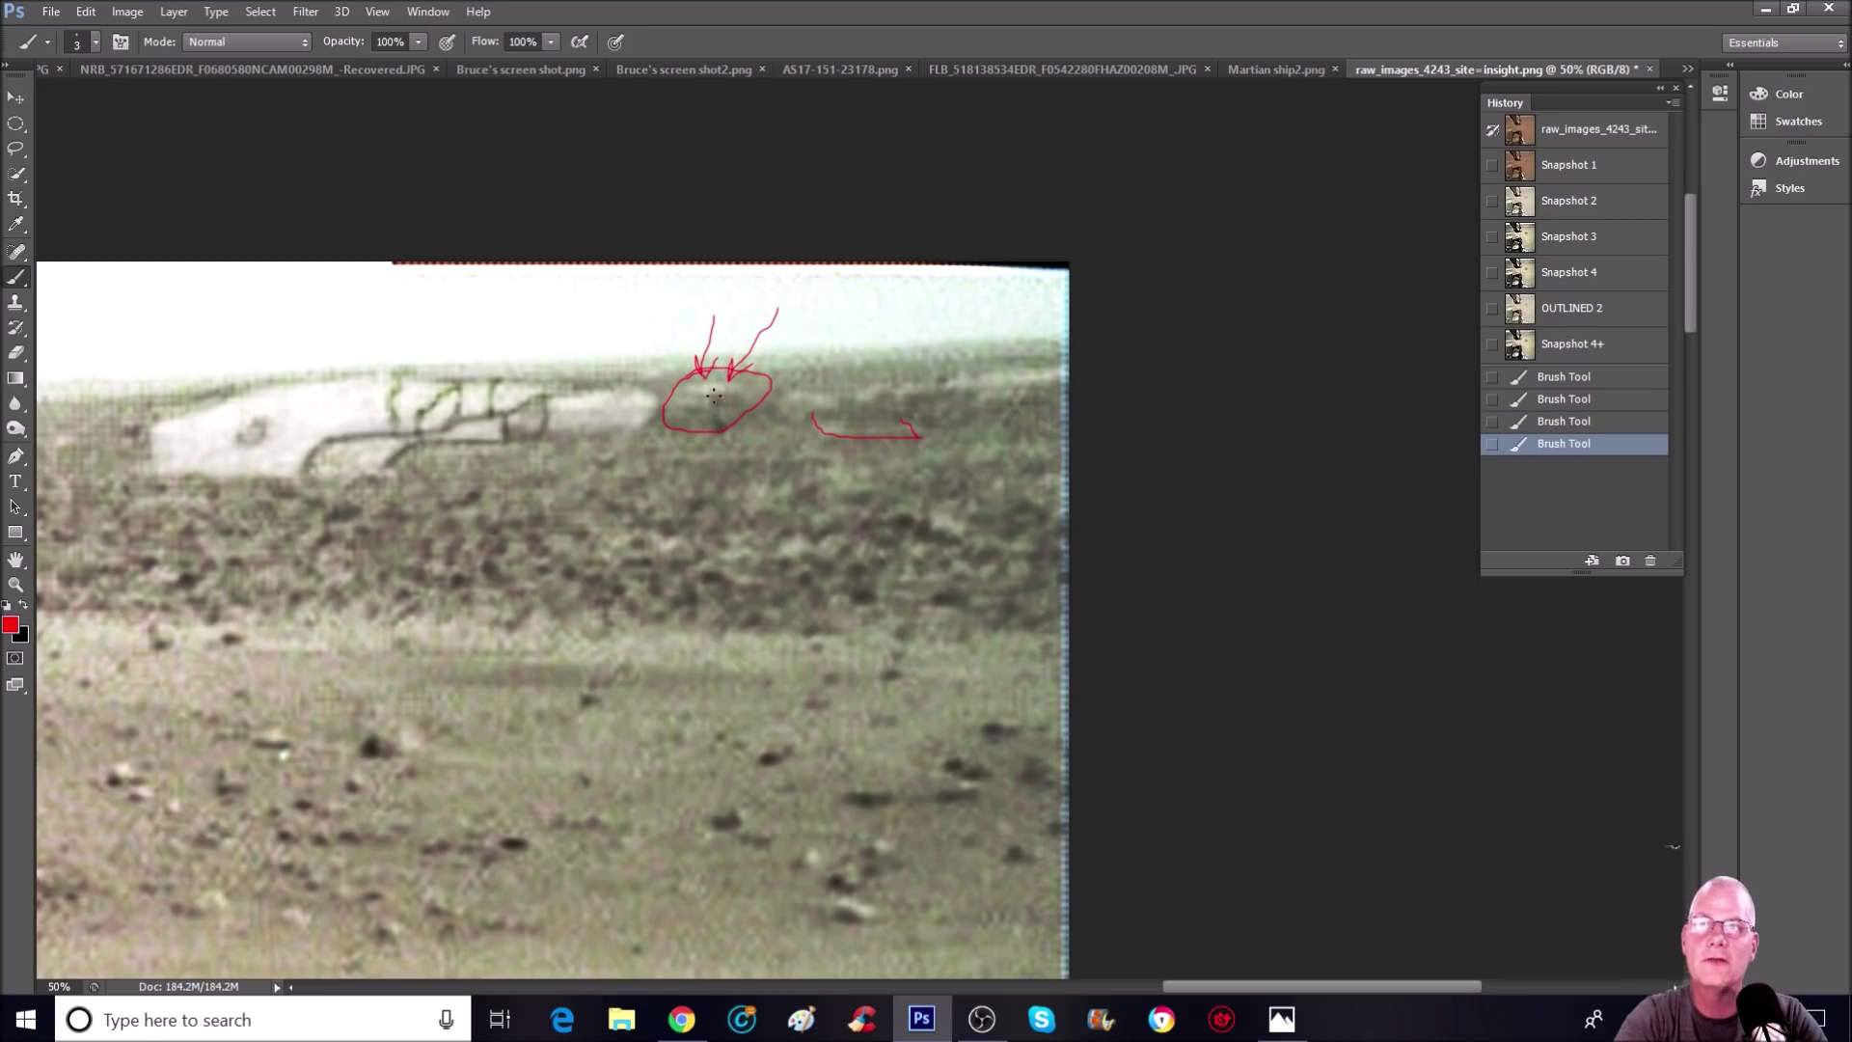
Step: Try outlining the area between the circled dark spot and the image's right edge in red, then restore Snapshot 2
mouse_move(789, 378)
left_mouse_down()
mouse_move(1047, 345)
mouse_move(761, 446)
mouse_move(1065, 467)
left_mouse_up()
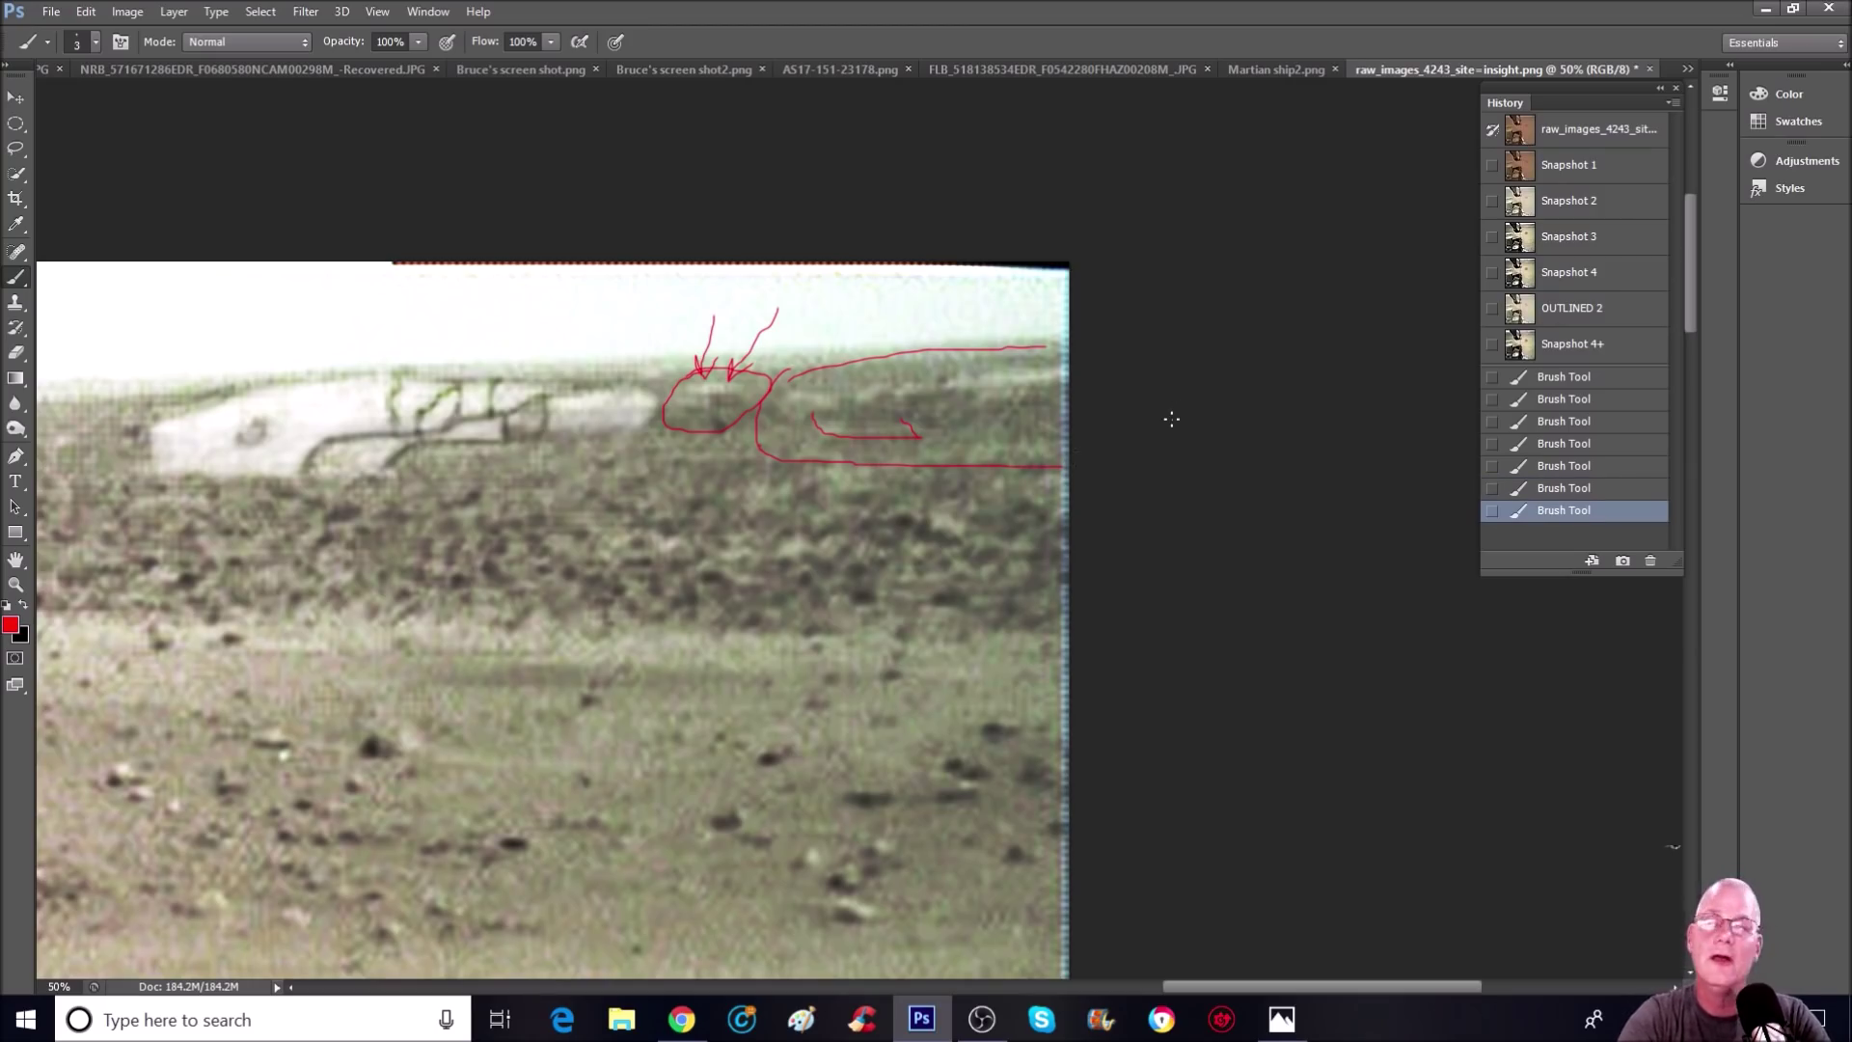
left_click(1629, 208)
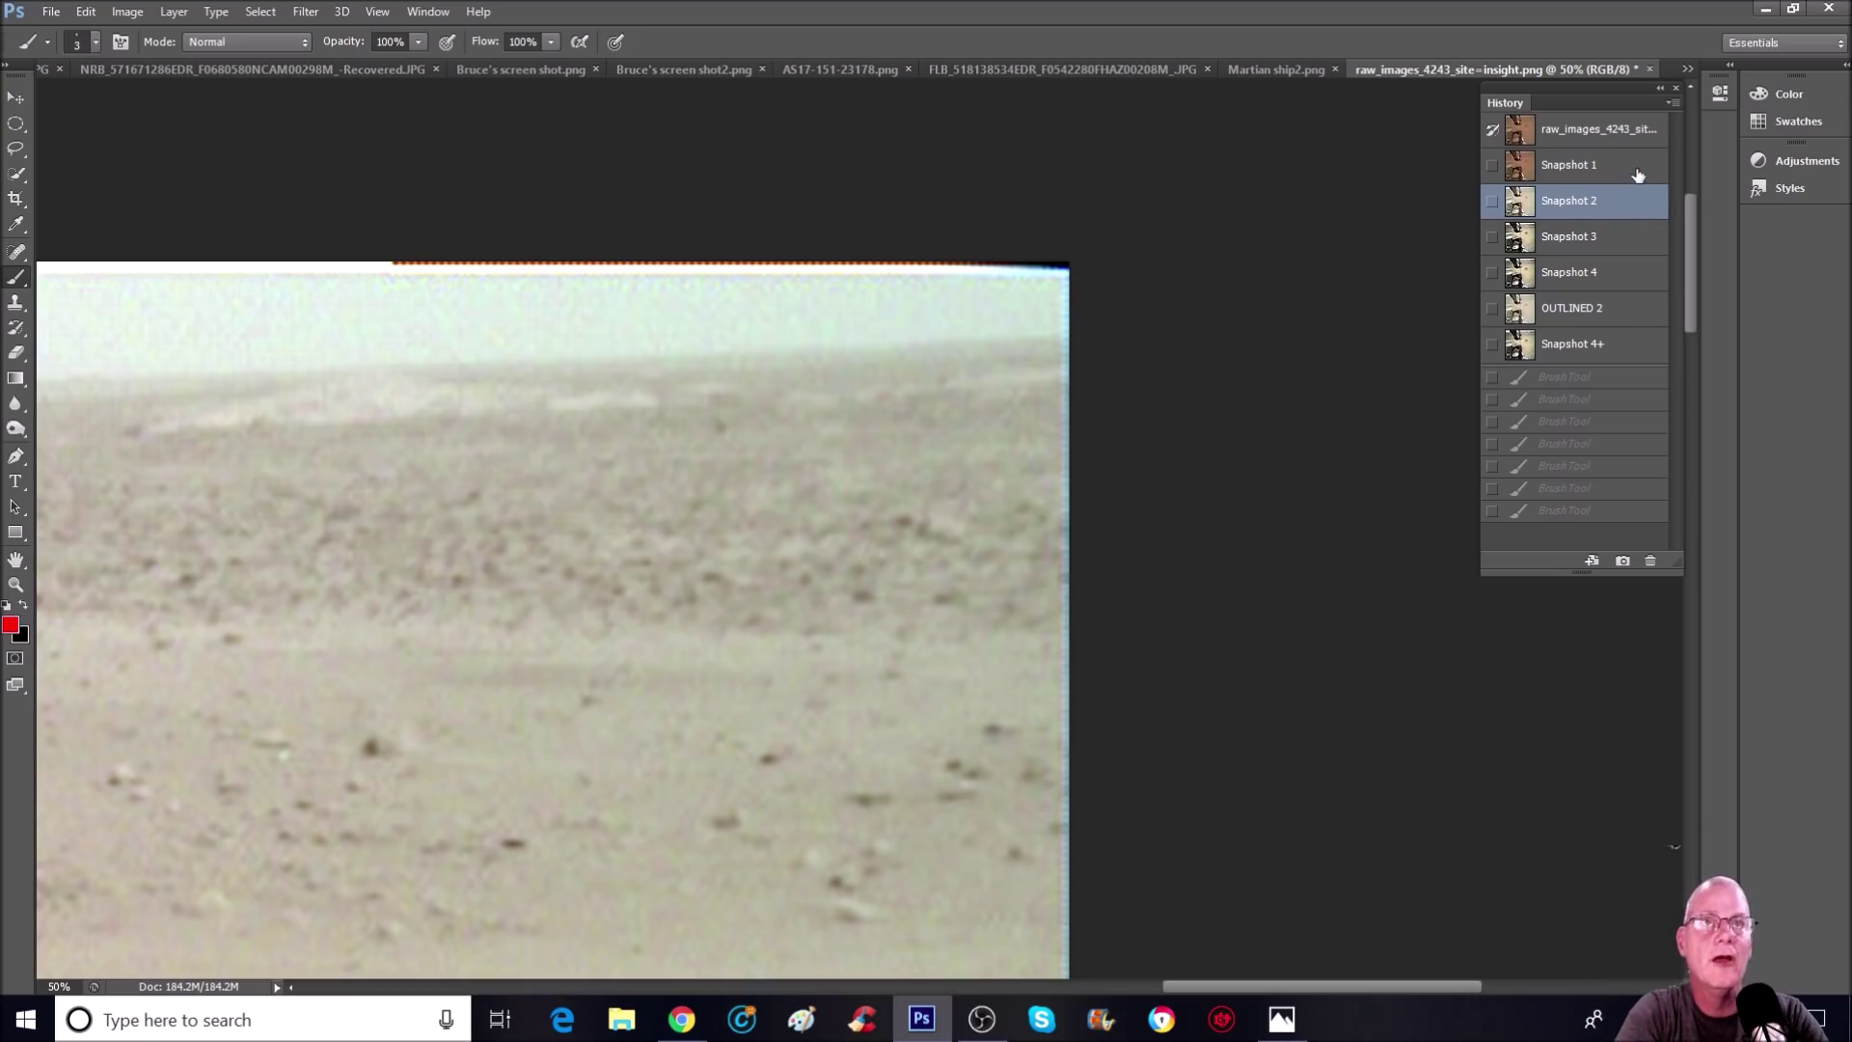
left_click(1637, 172)
left_click(1637, 203)
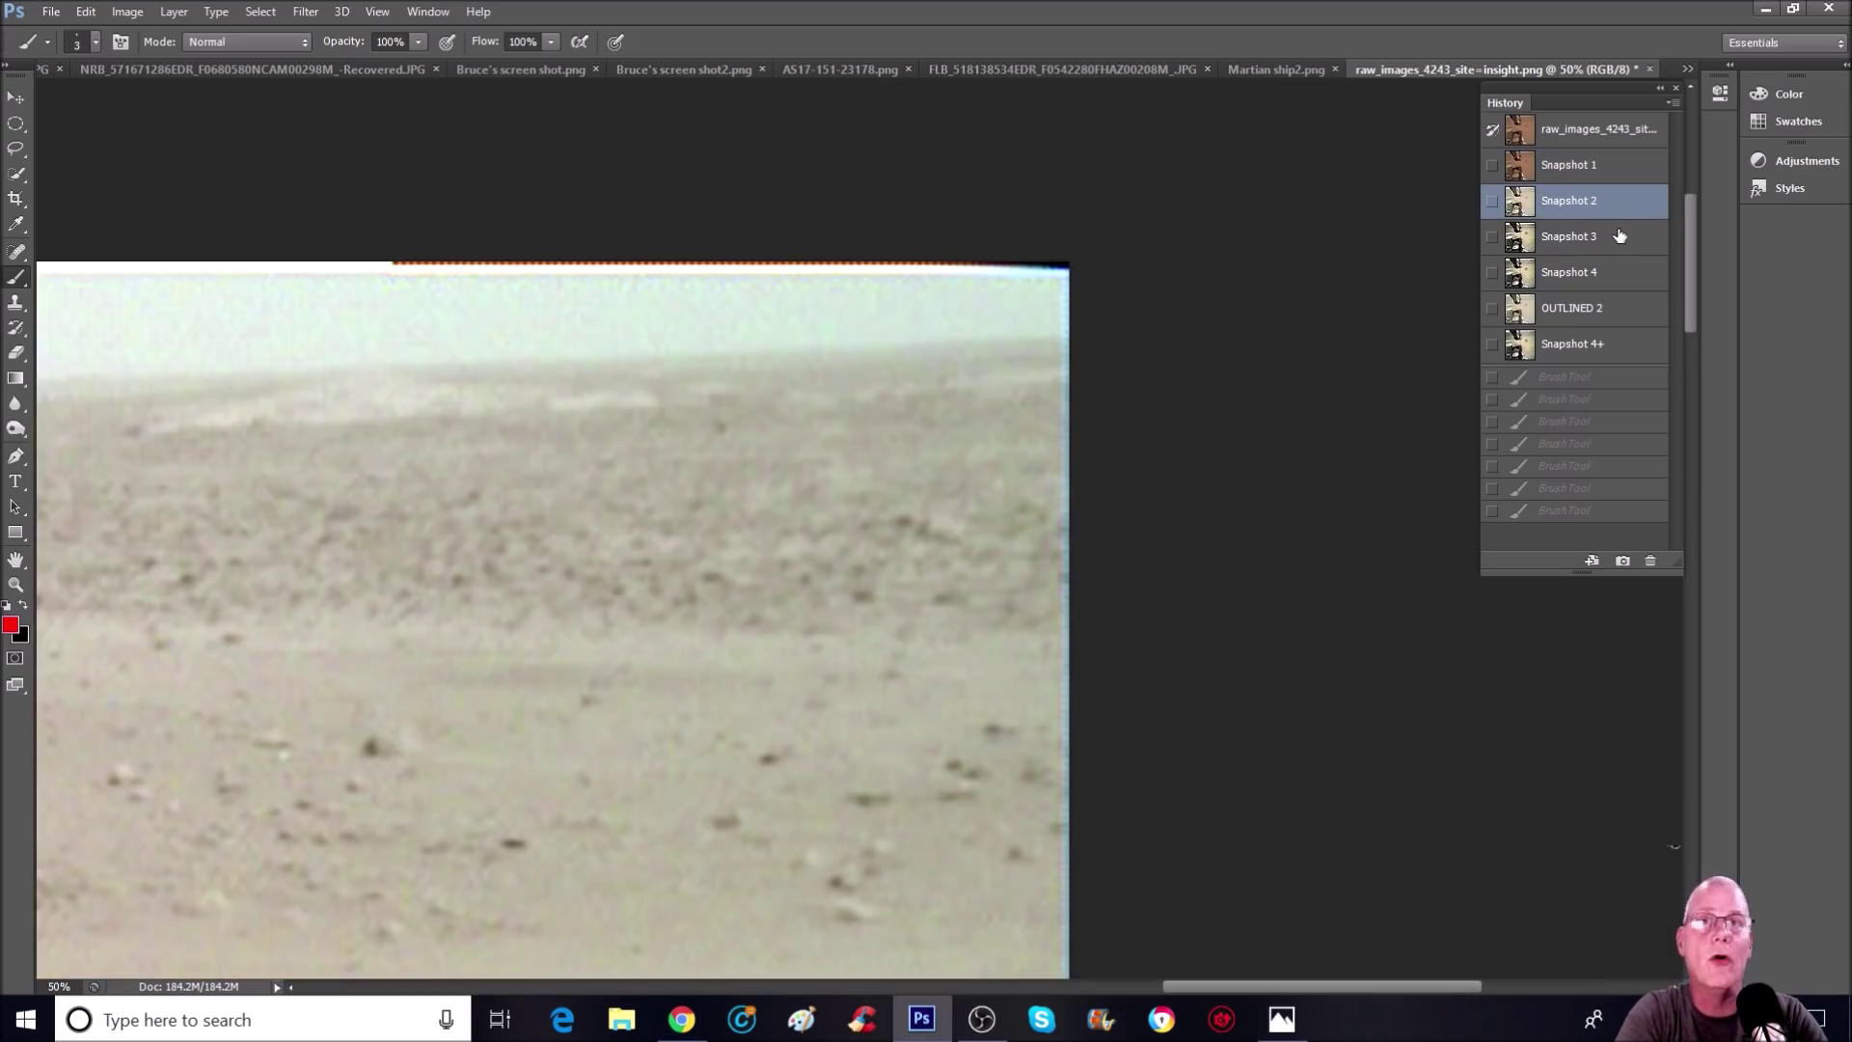
Step: Compare the formation in the Snapshot 3, OUTLINED 2 and Snapshot 4+ versions, the last two at about 63% zoom
left_click(1621, 236)
left_click_drag(1245, 986, 1159, 986)
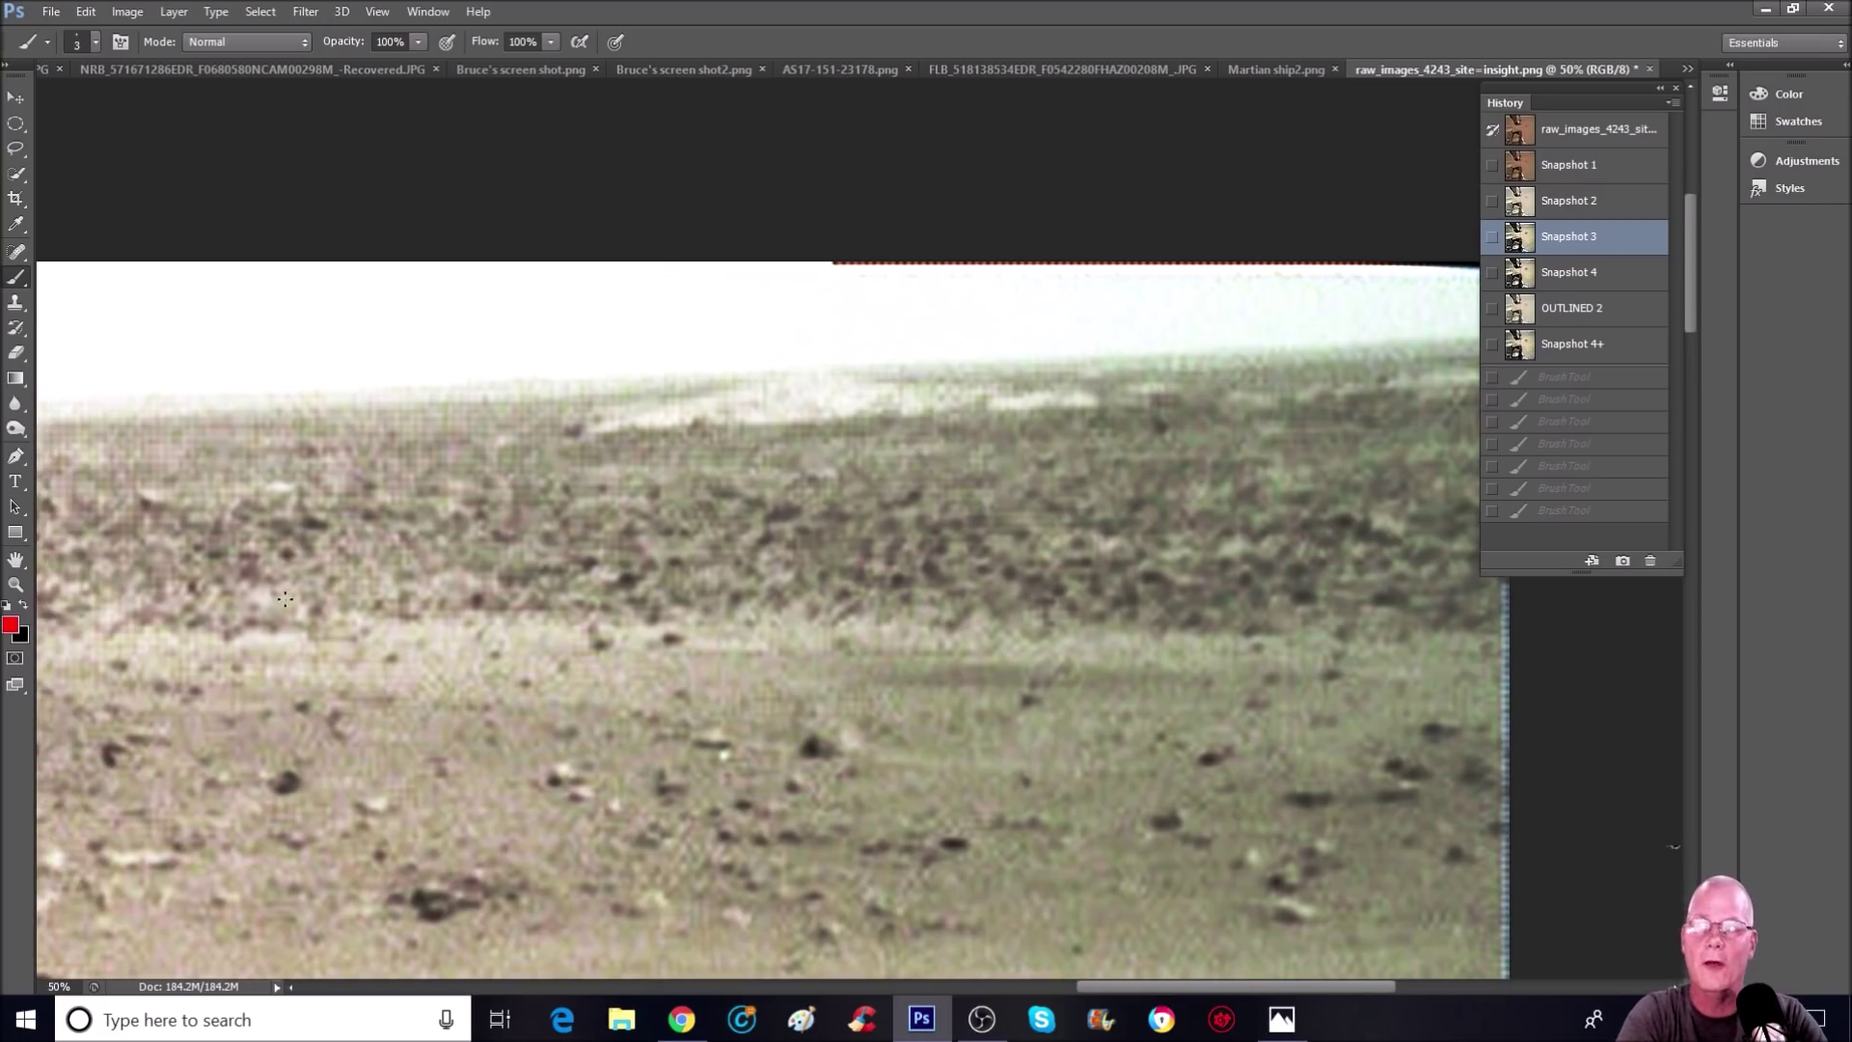
scroll(284, 599, "up", 2)
left_click(15, 585)
left_click_drag(745, 289, 787, 288)
left_click(1645, 311)
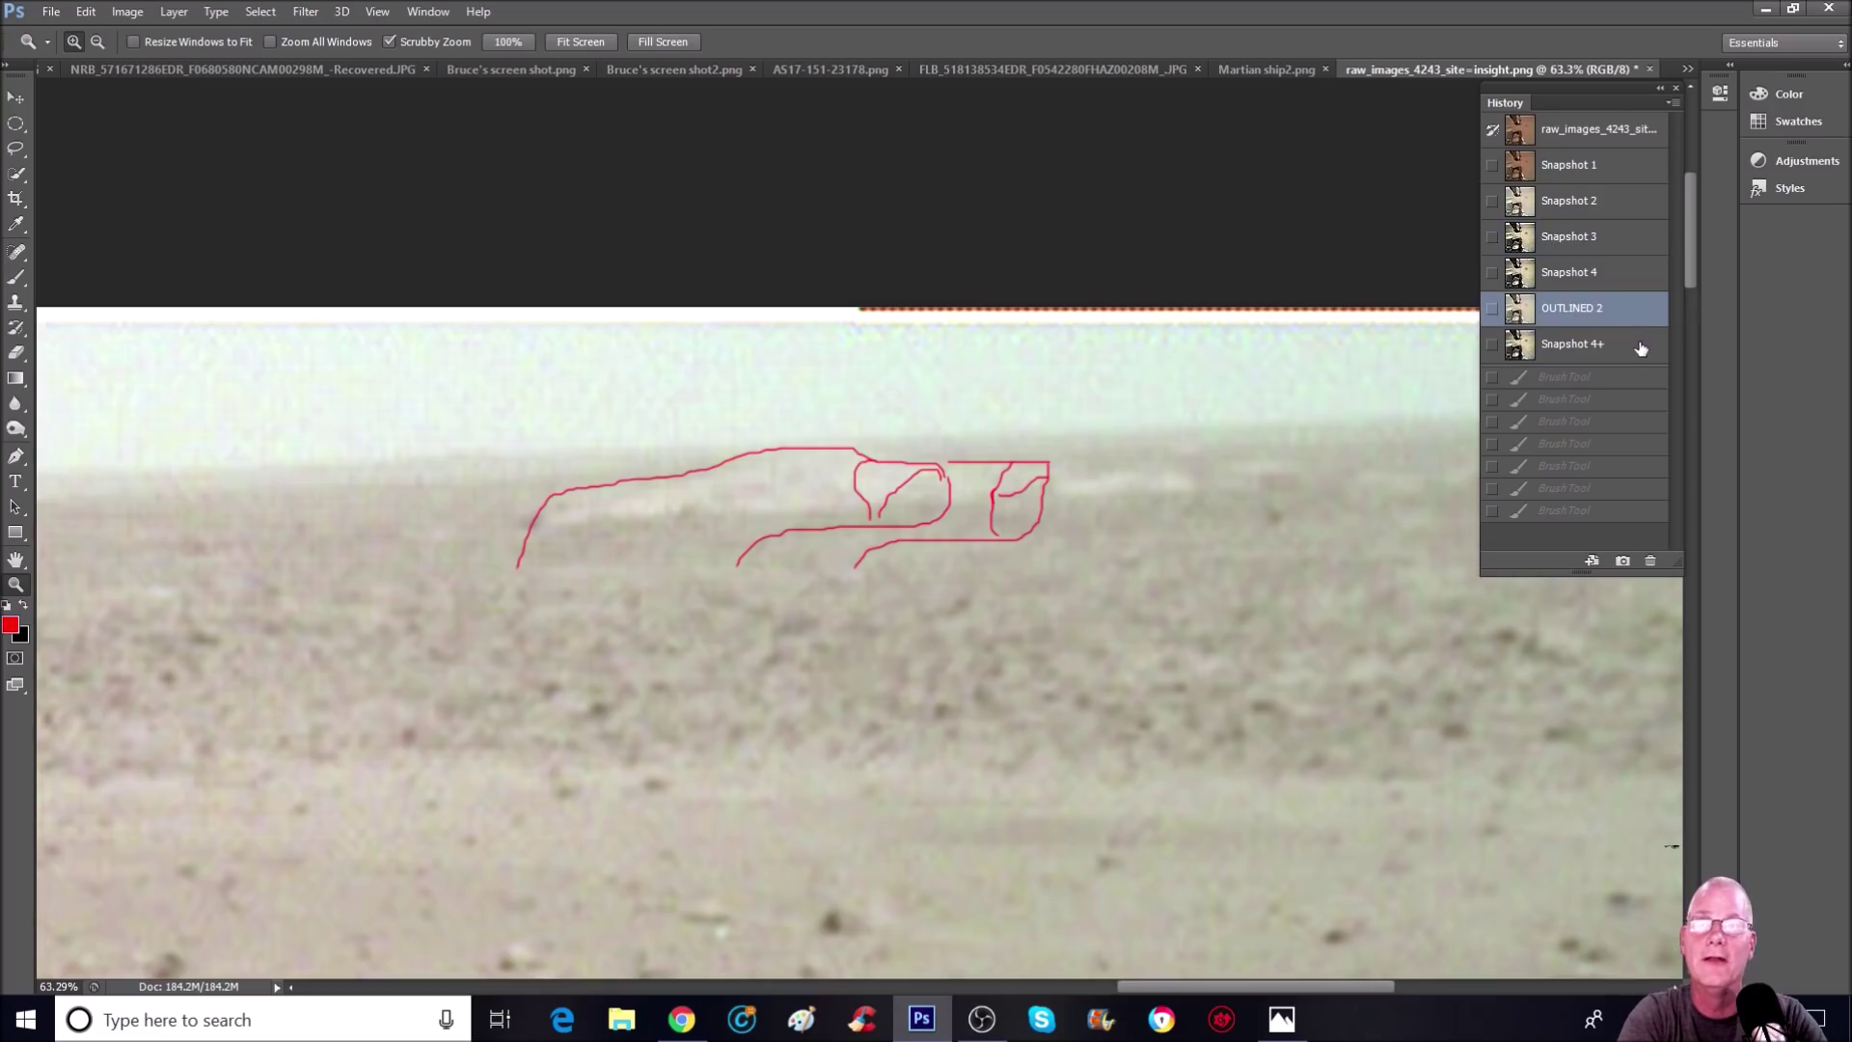
left_click(1641, 348)
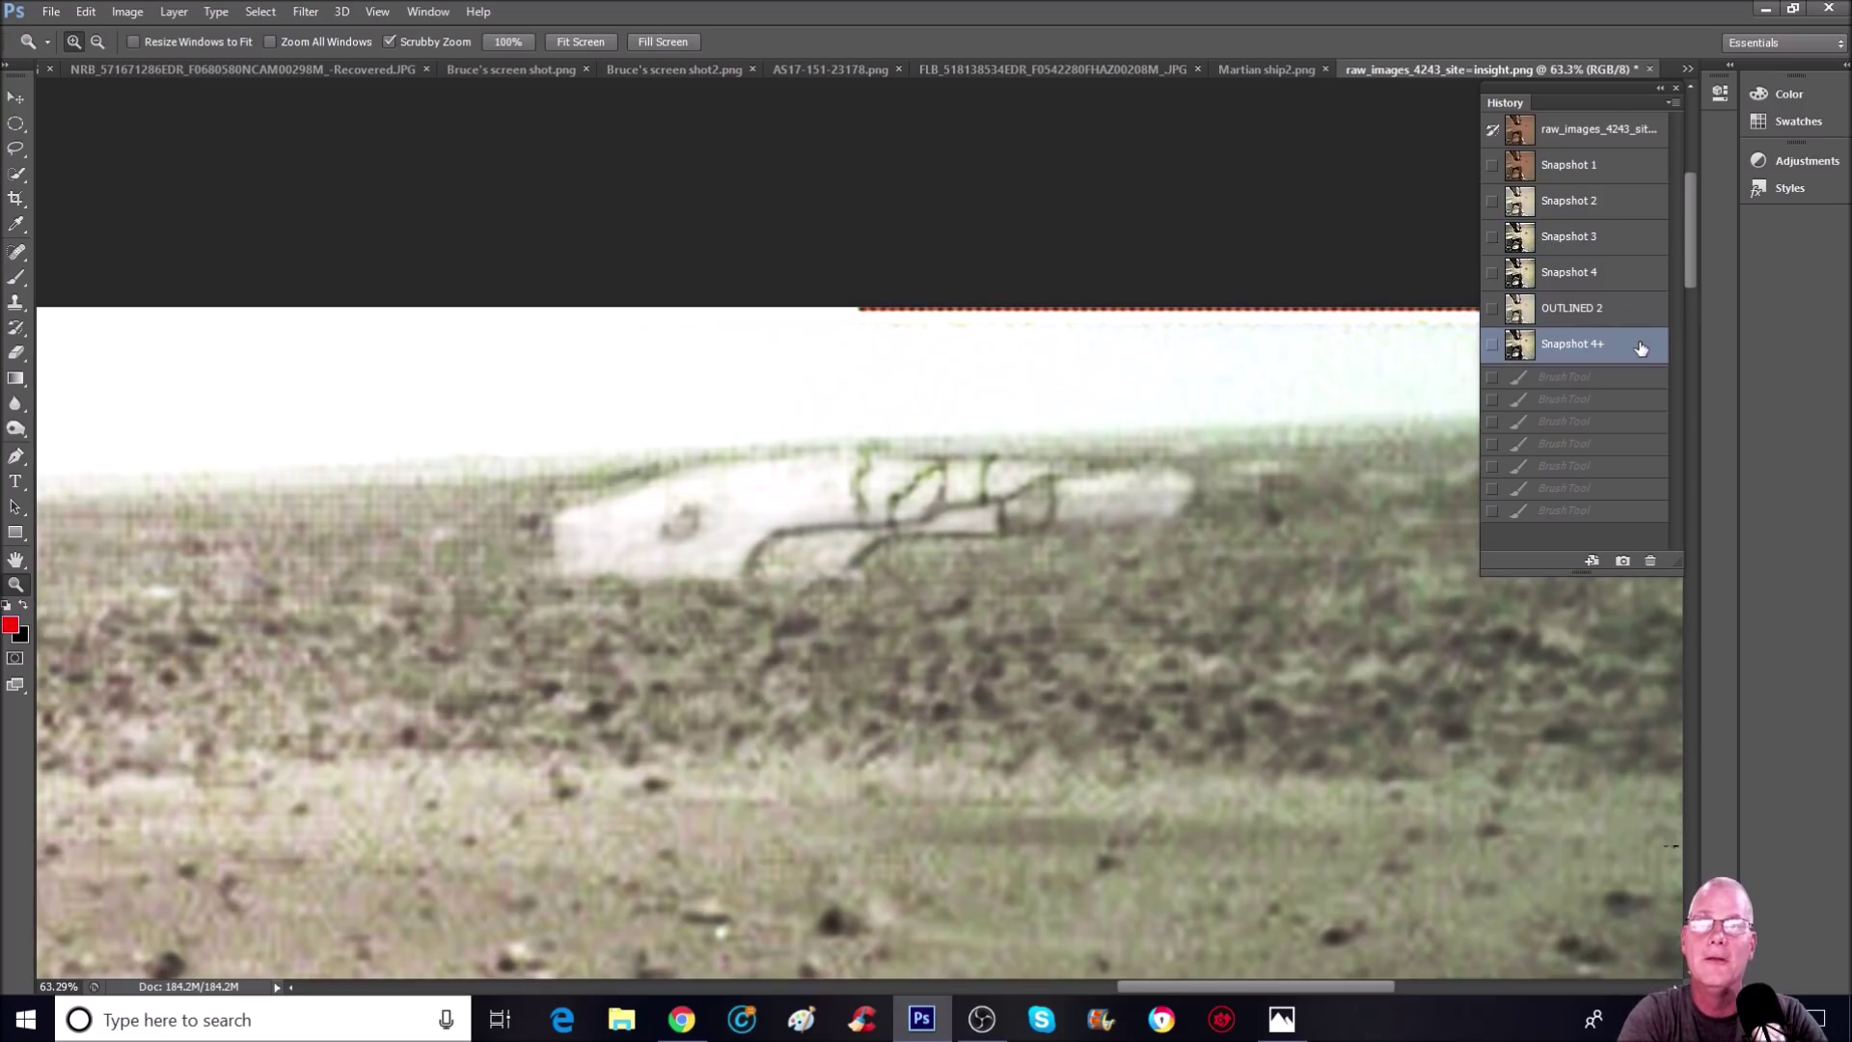
Step: Restore Snapshot 3 and brush red contour lines along the pale formation's upper and lower edges
left_click(1637, 249)
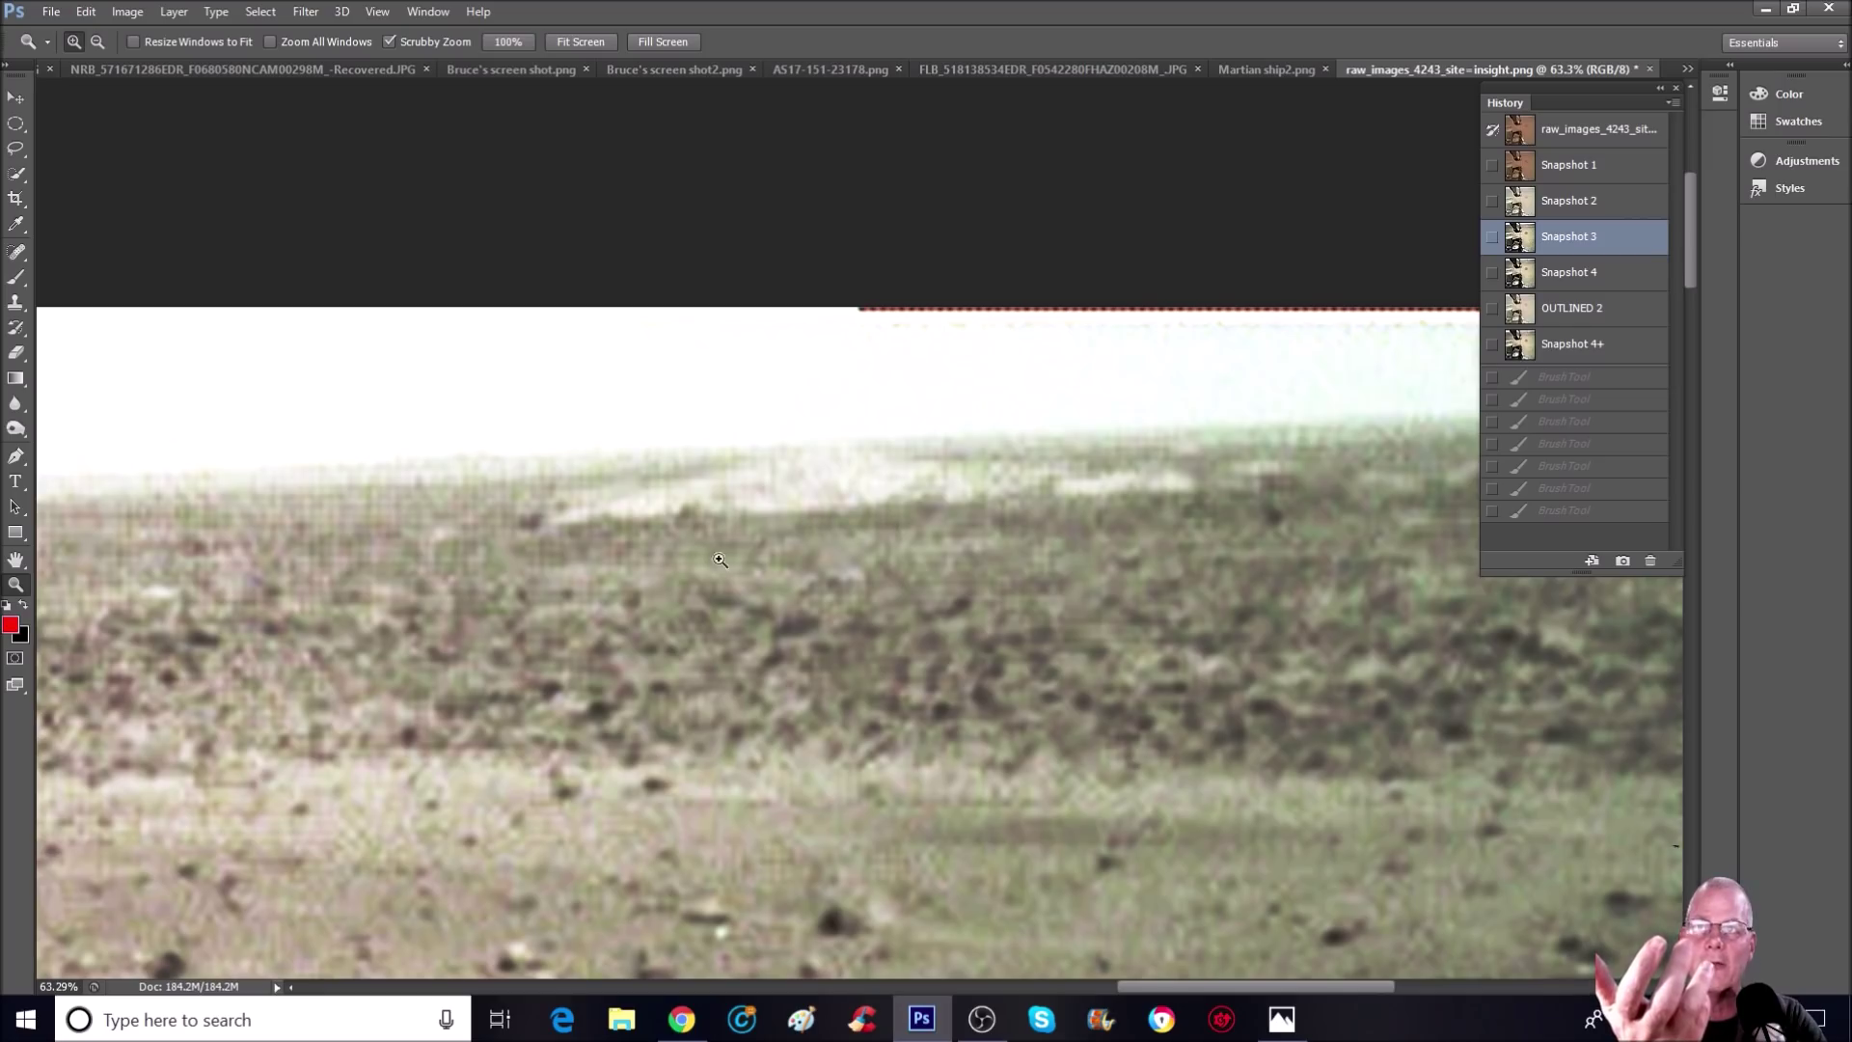
left_click(18, 278)
mouse_move(562, 550)
left_mouse_down()
mouse_move(651, 553)
mouse_move(673, 522)
mouse_move(702, 560)
mouse_move(758, 526)
mouse_move(917, 508)
mouse_move(836, 473)
mouse_move(794, 492)
mouse_move(656, 485)
left_mouse_up()
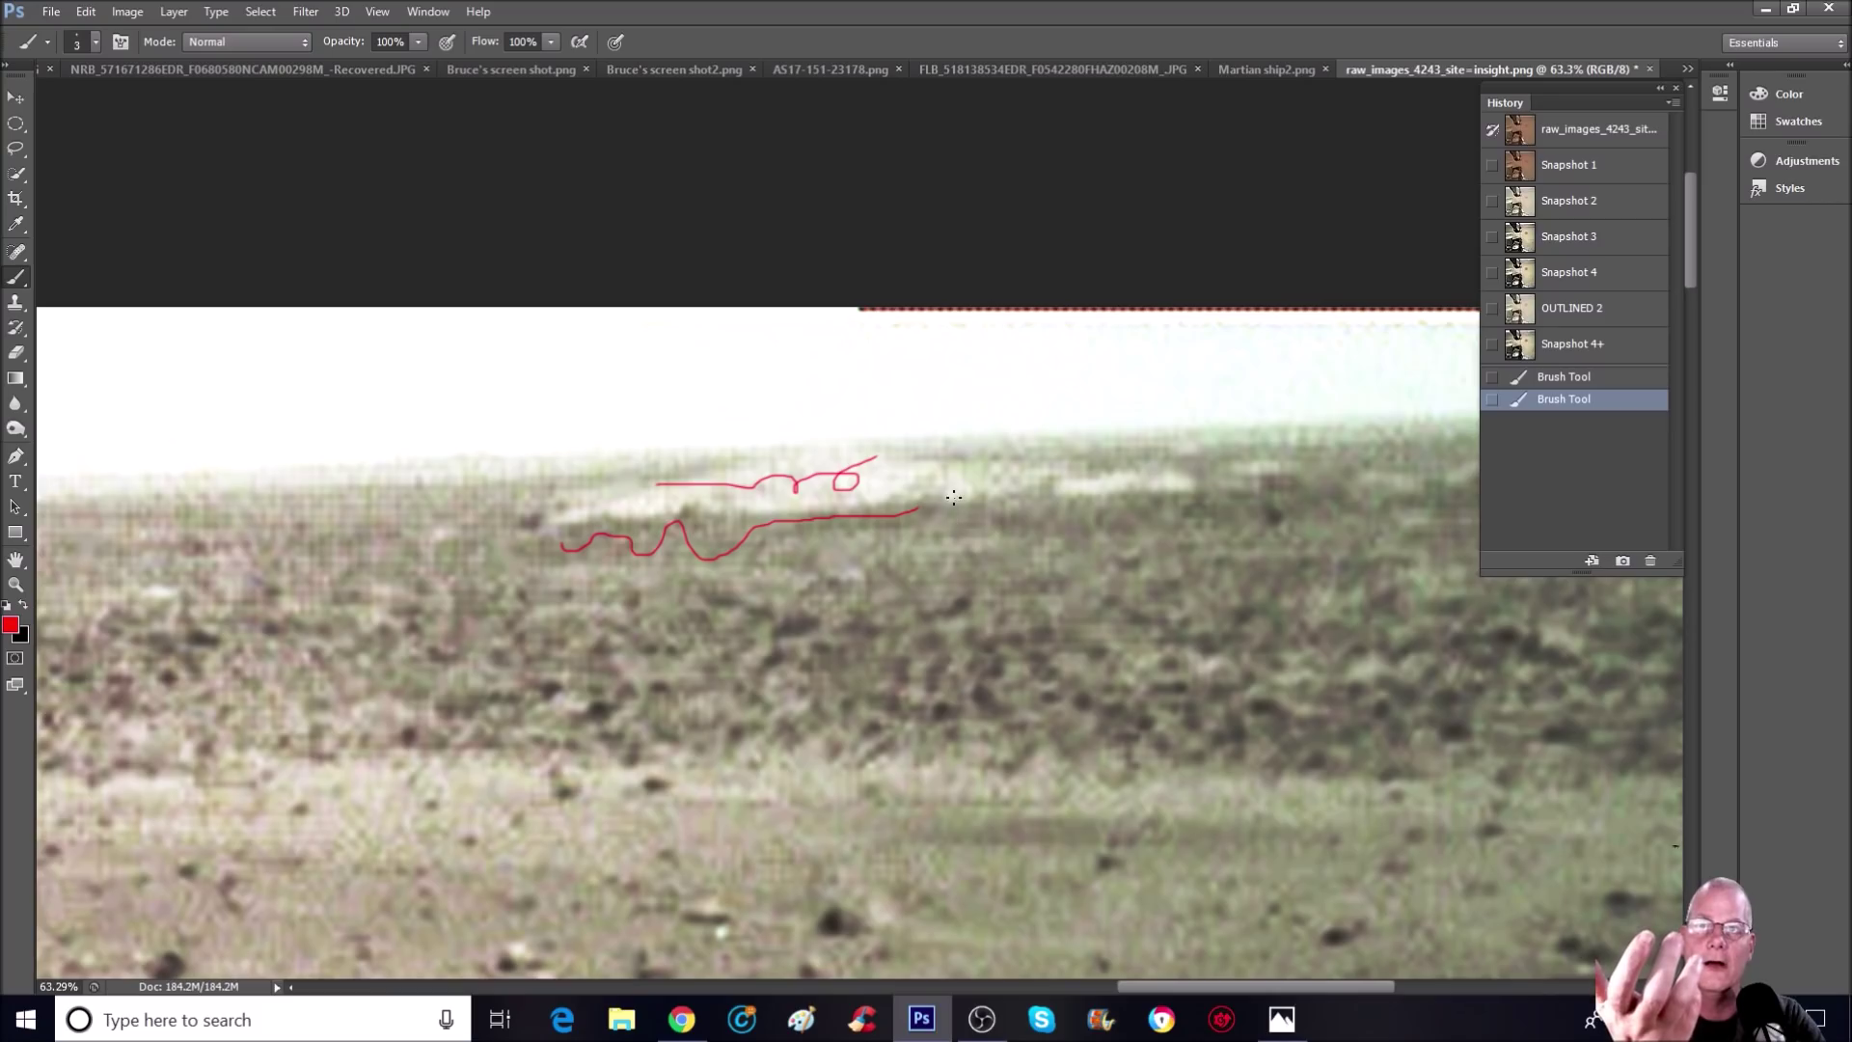
mouse_move(944, 465)
left_mouse_down()
mouse_move(912, 527)
mouse_move(791, 529)
mouse_move(746, 572)
left_mouse_up()
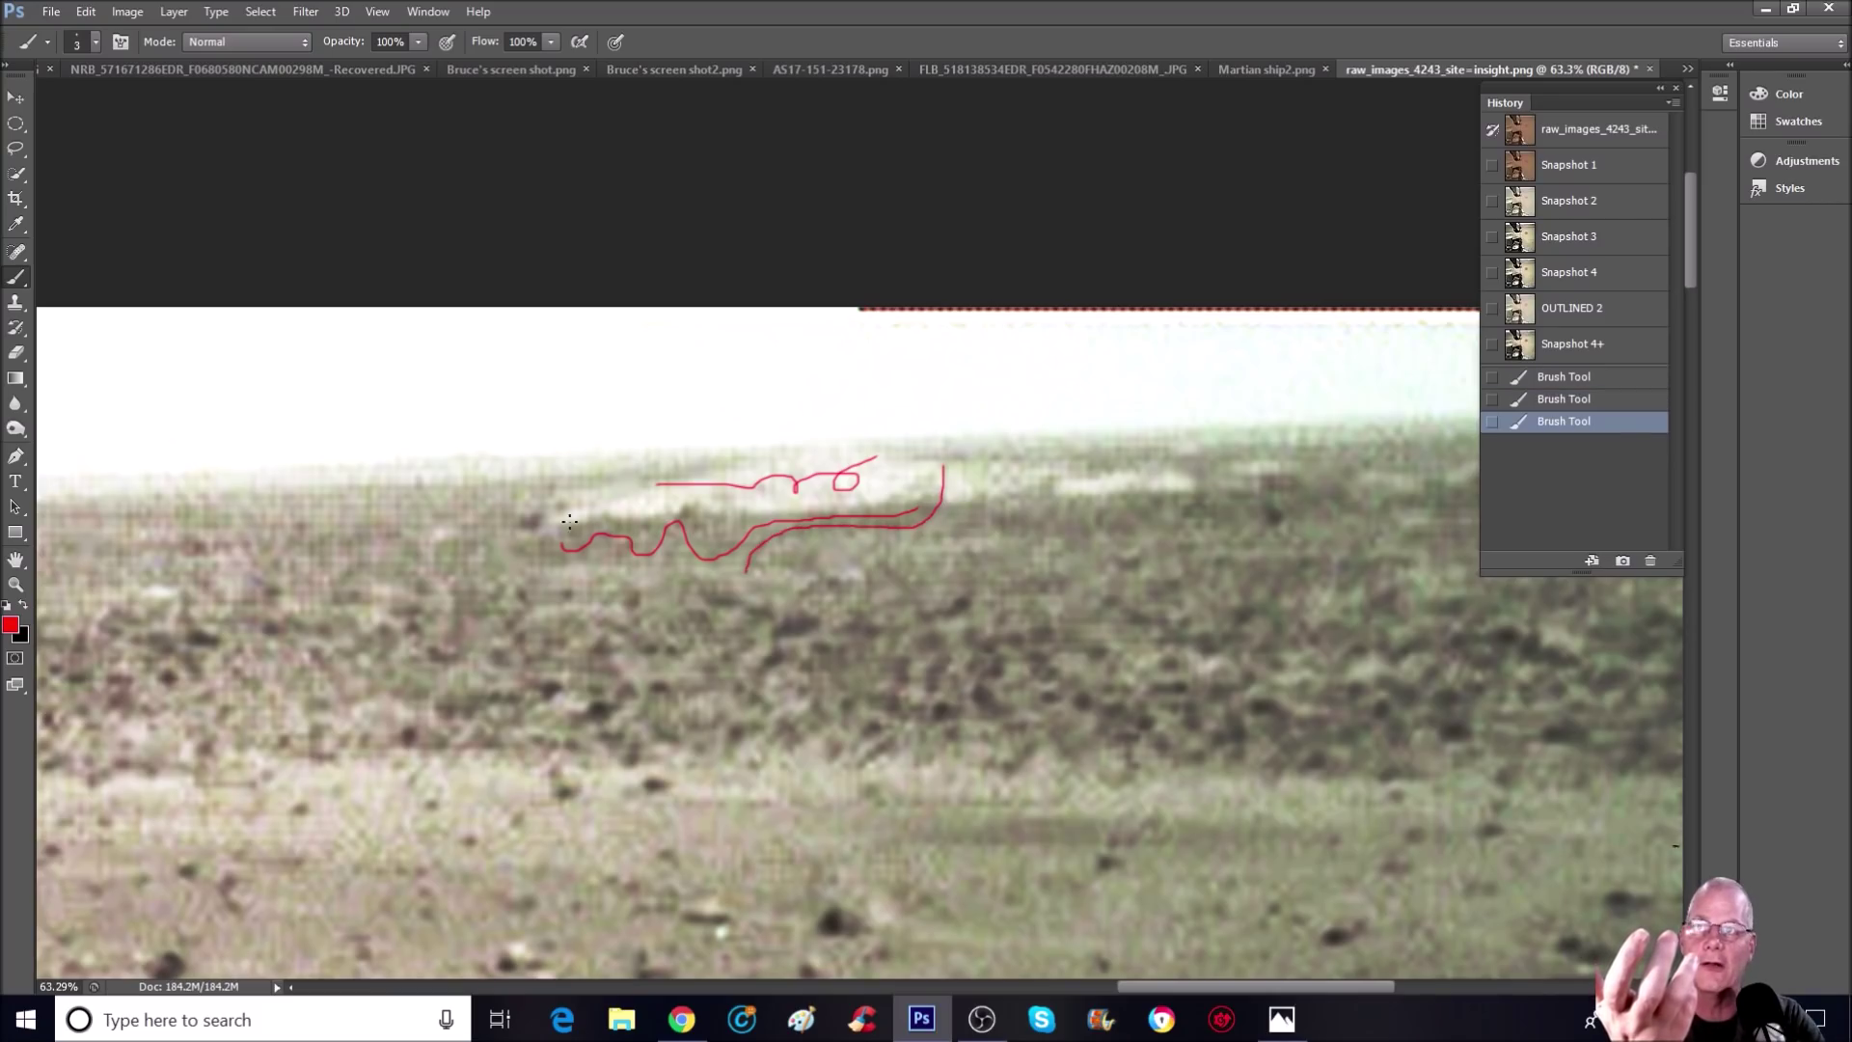
mouse_move(556, 507)
left_mouse_down()
mouse_move(533, 566)
mouse_move(546, 523)
mouse_move(1294, 521)
left_mouse_up()
left_click_drag(812, 489, 912, 454)
Step: Restore Snapshot 1 and examine the formation's place in the wider scene with the lander arm at 16.7% zoom
left_click(1573, 166)
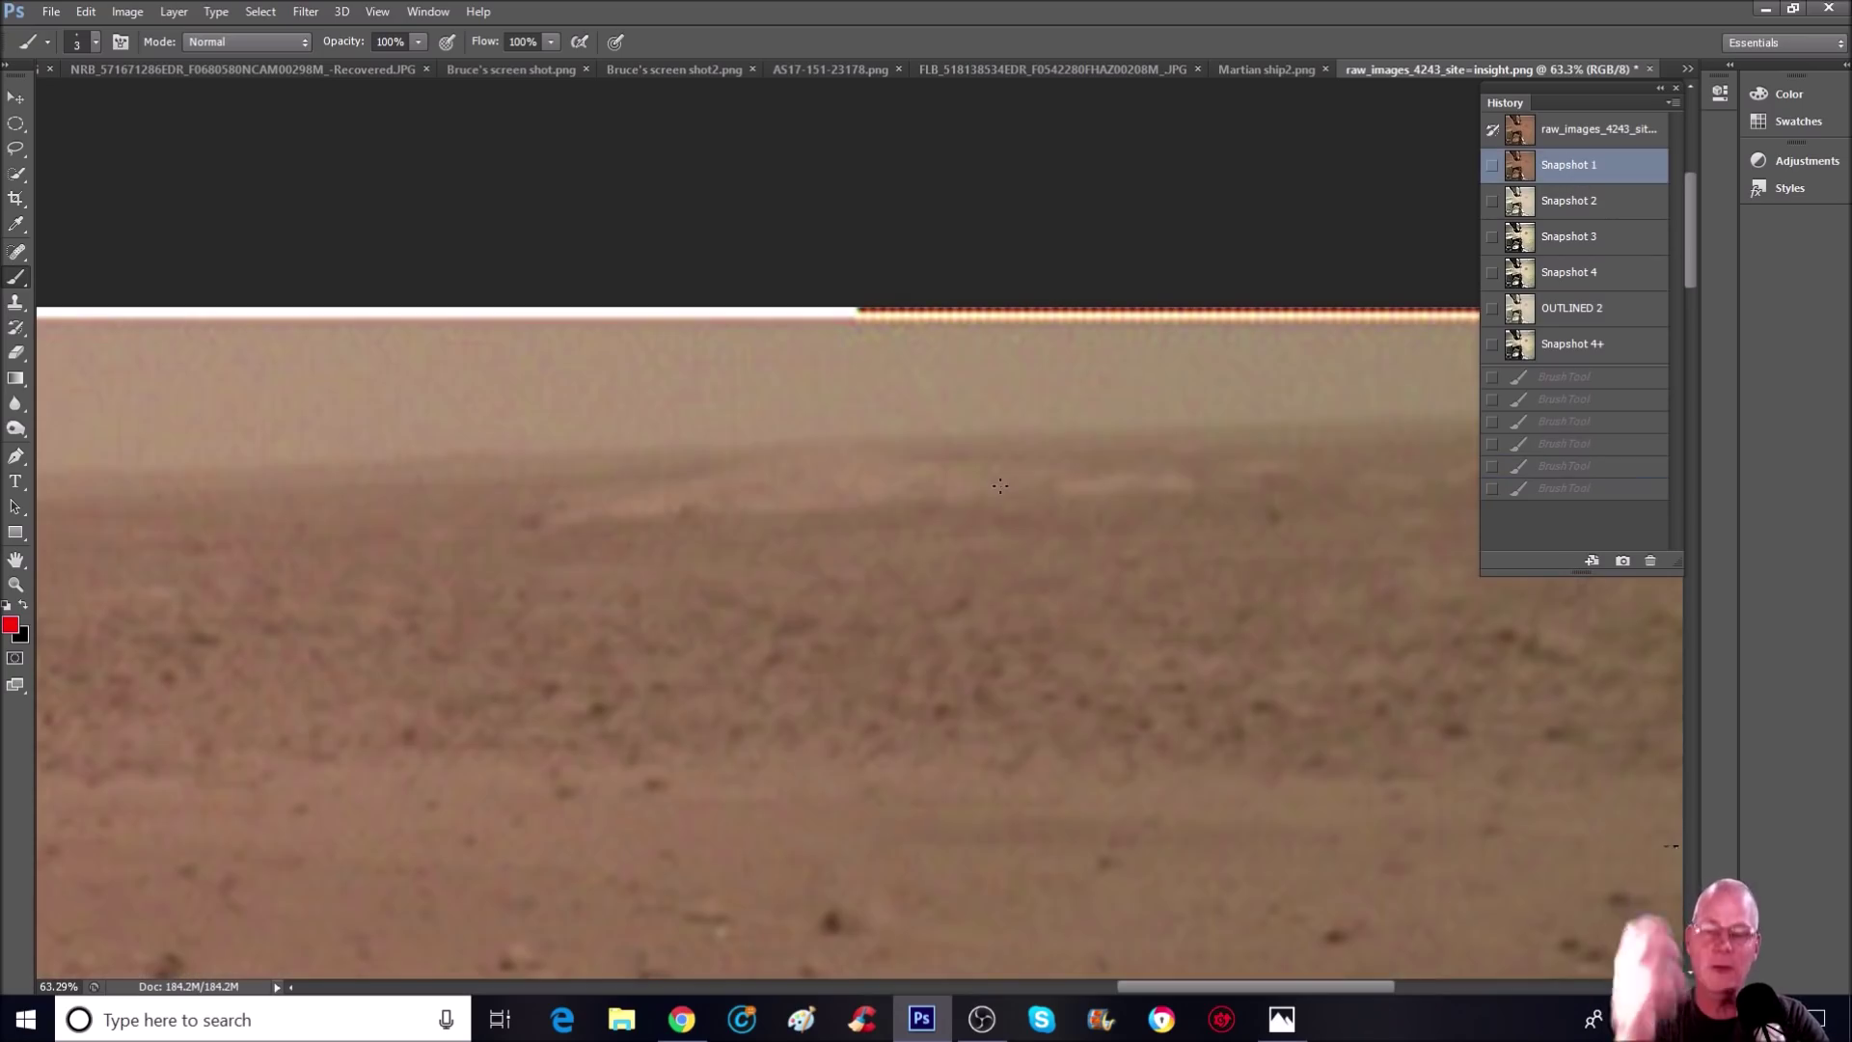
scroll(1000, 488, "down", 4)
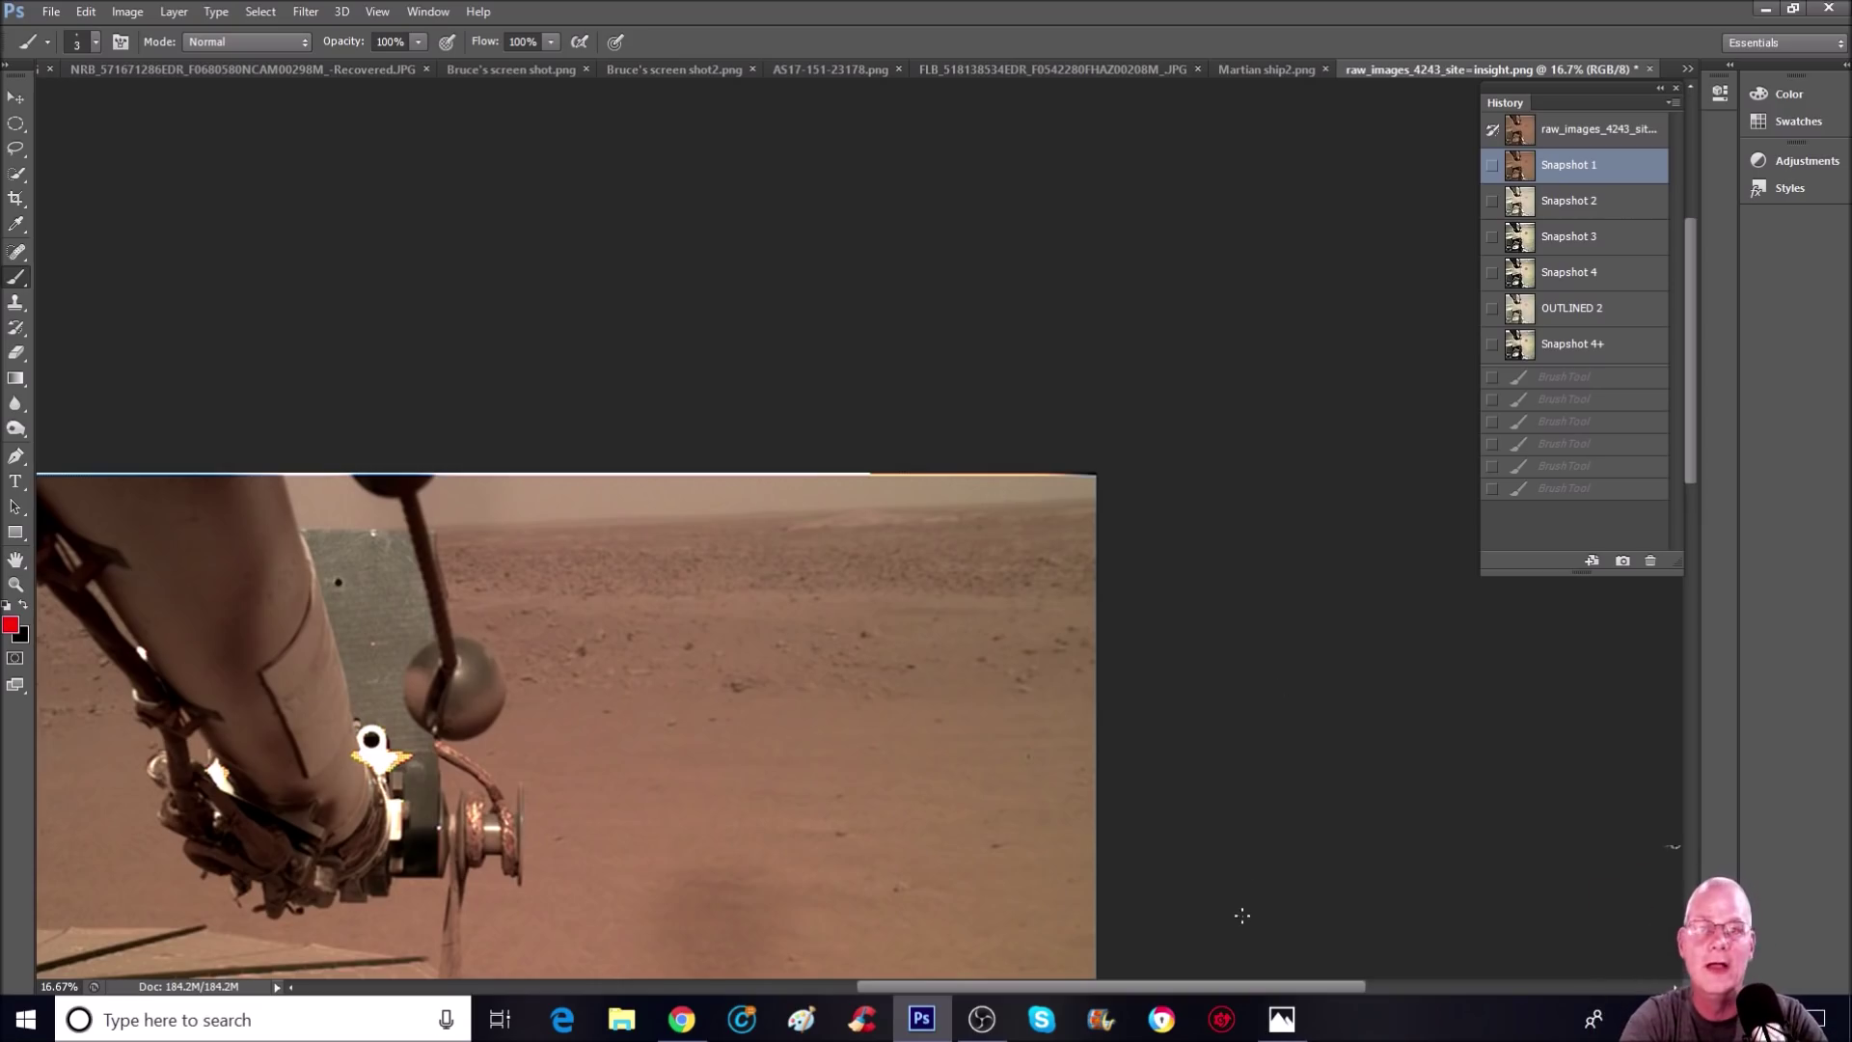
scroll(1242, 914, "left", 5)
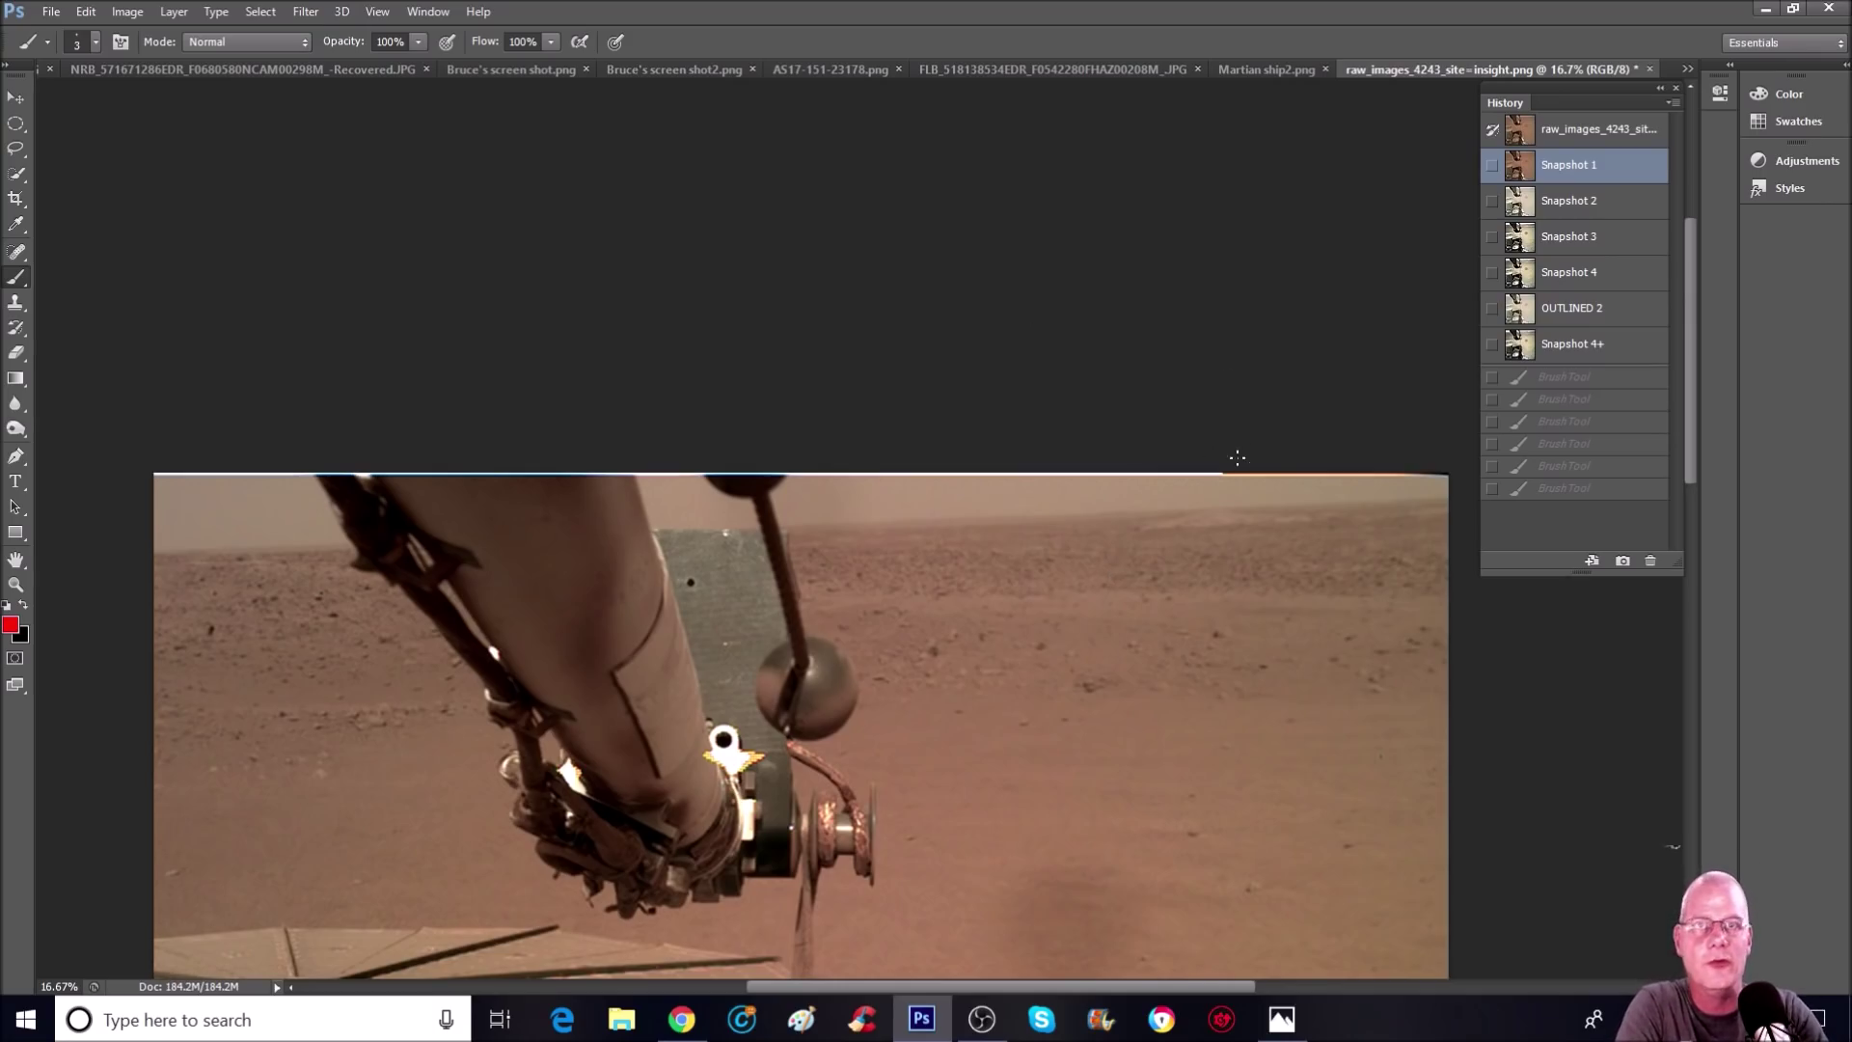
scroll(1285, 368, "down", 1)
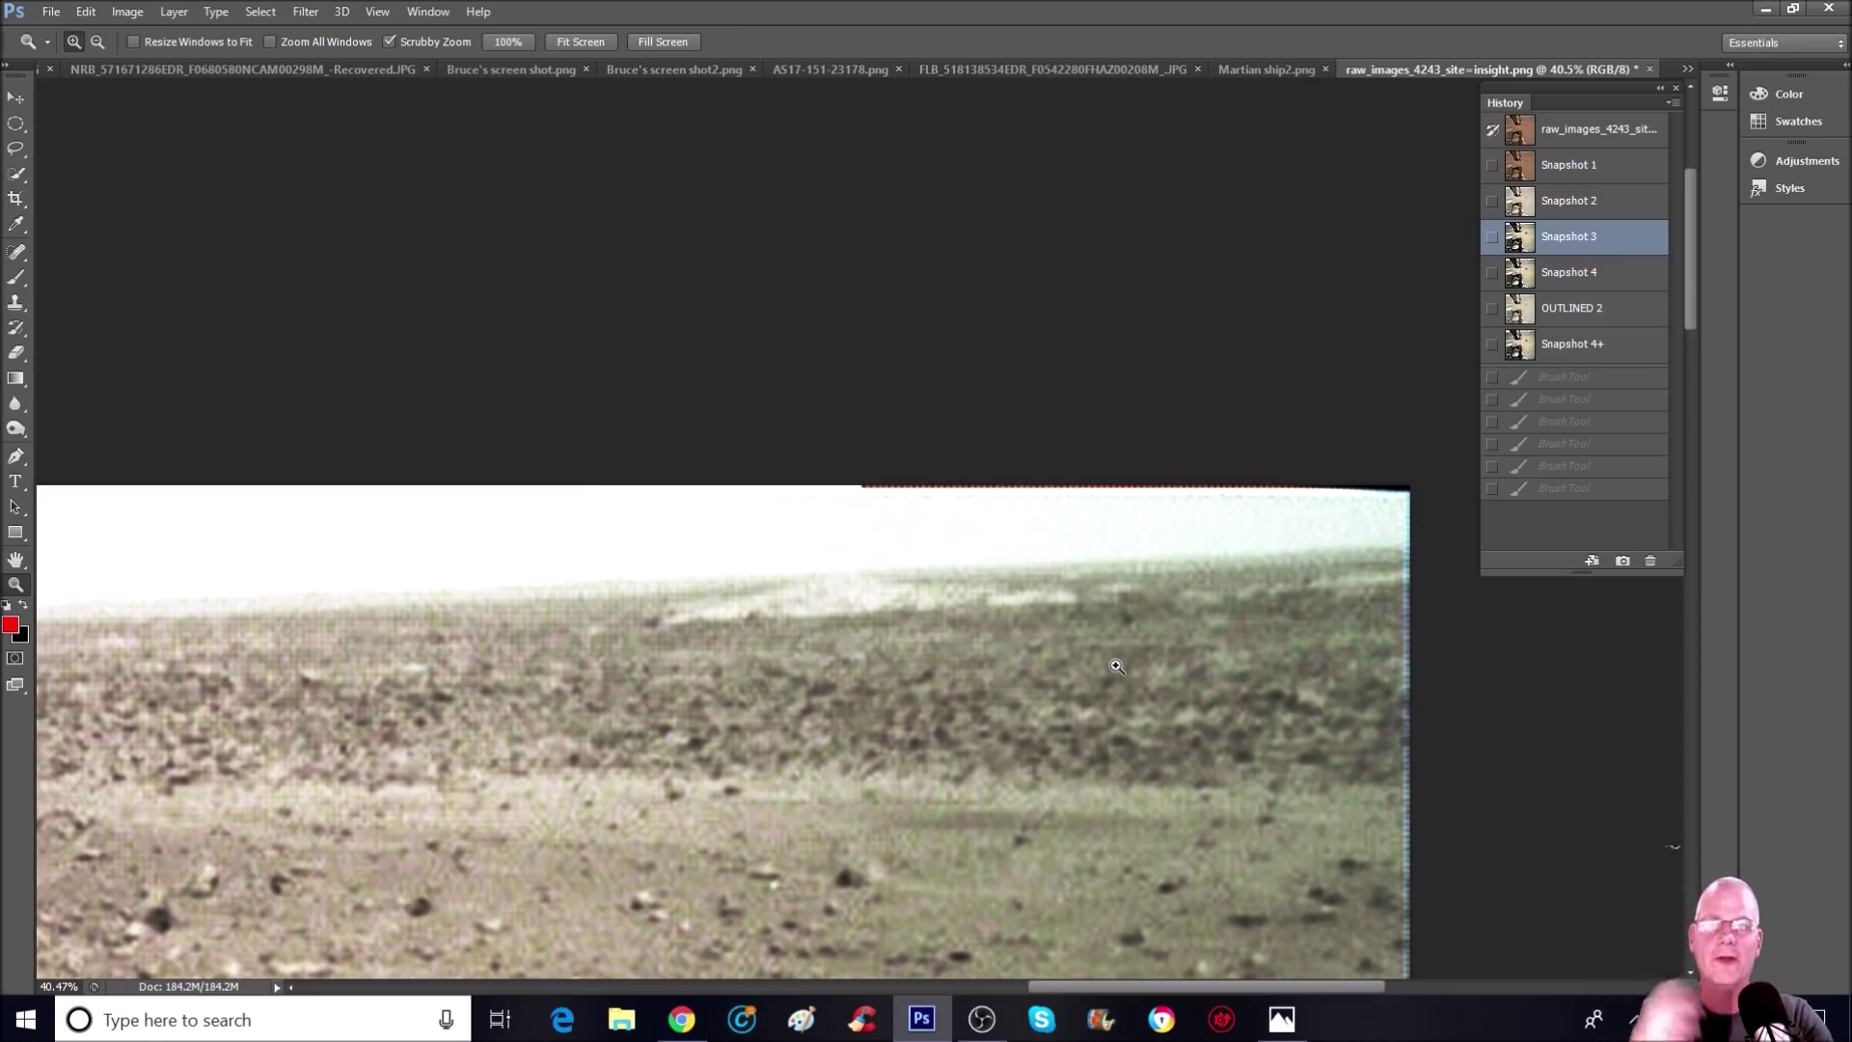
Step: Restore Snapshot 4+ and view the highlighted formation within the whole lander scene at about 13% zoom
left_click(1573, 344)
scroll(1061, 617, "down", 3)
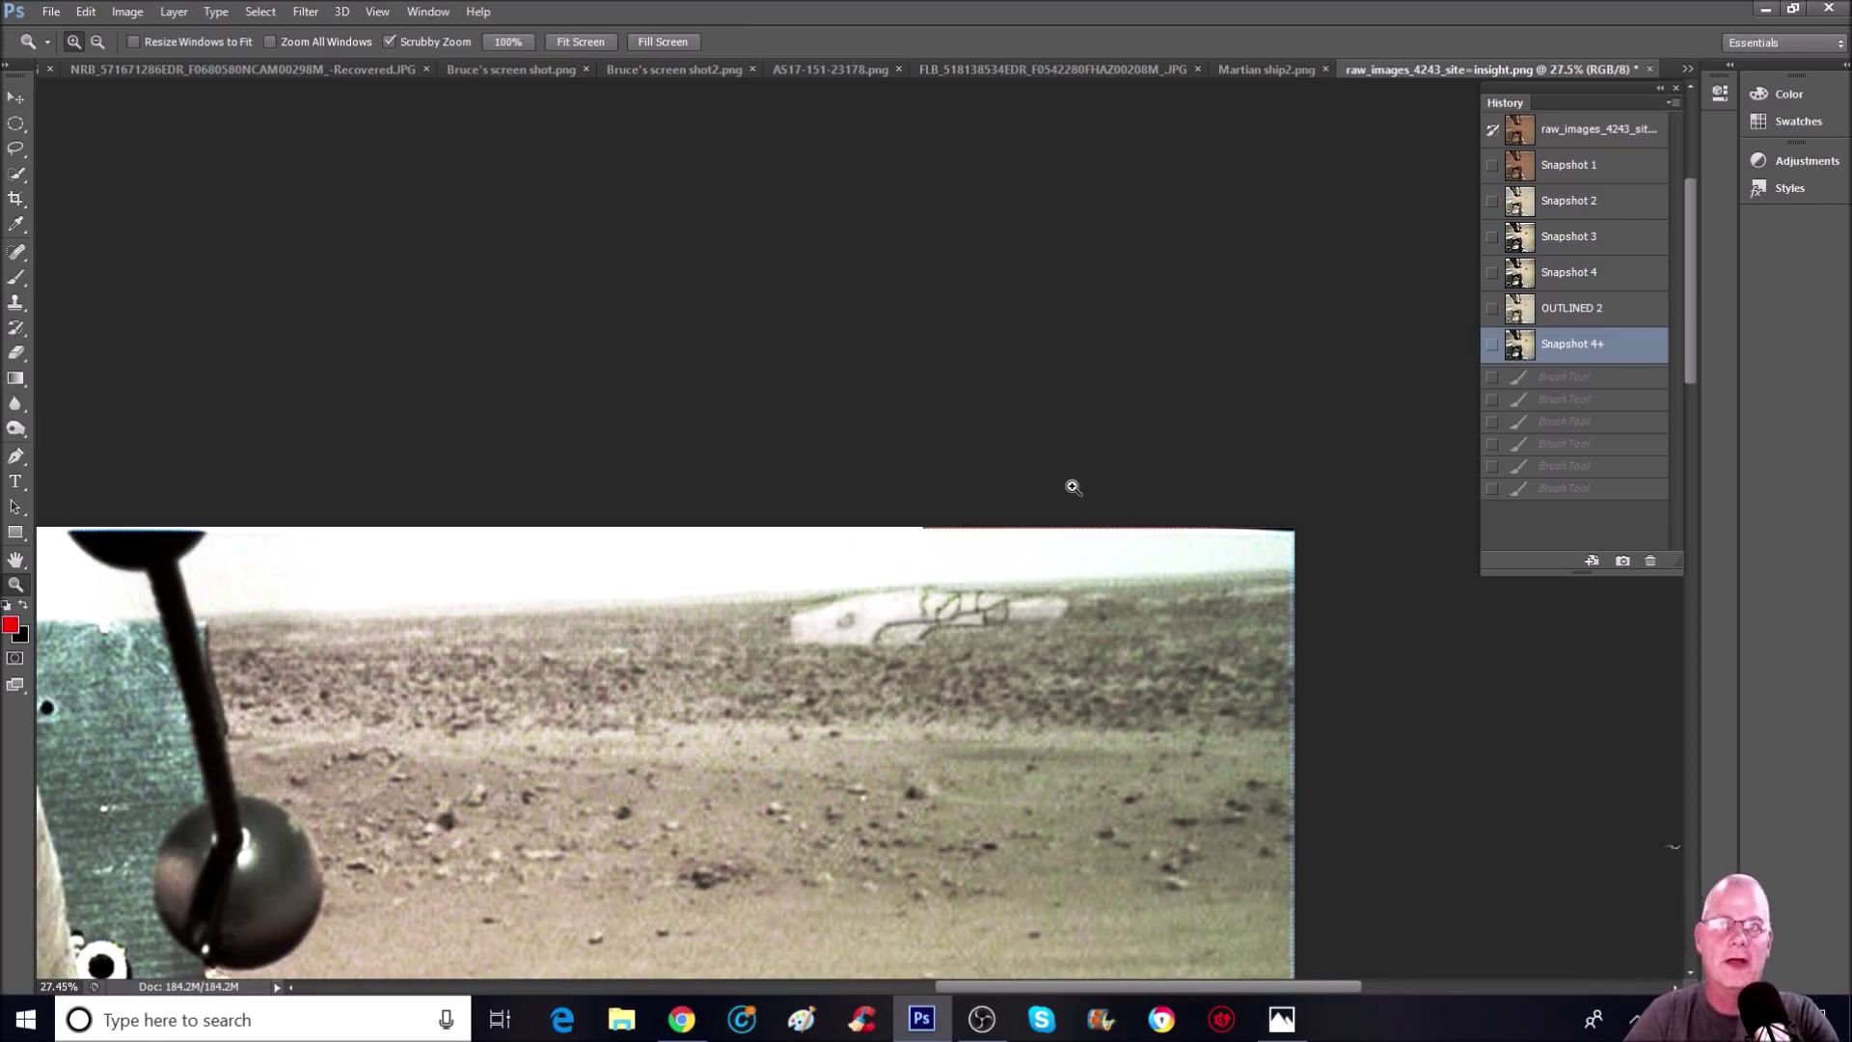
scroll(1074, 483, "down", 3)
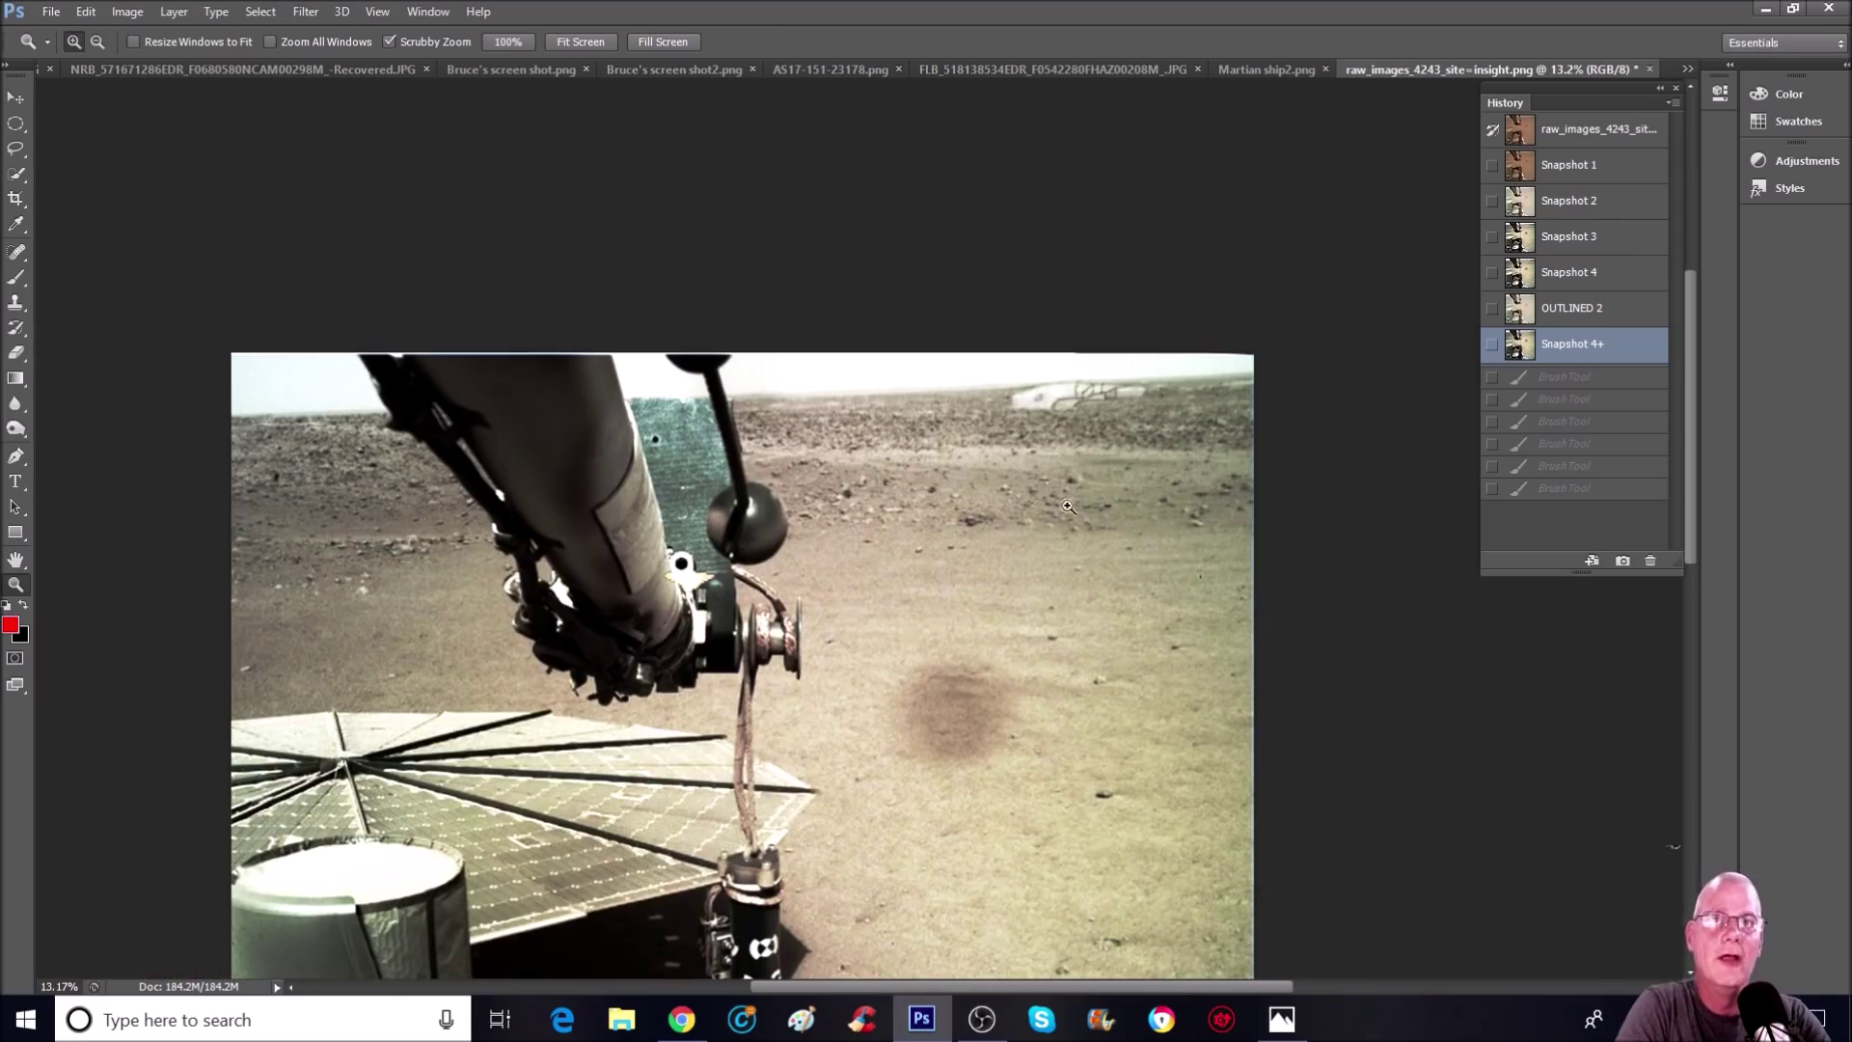